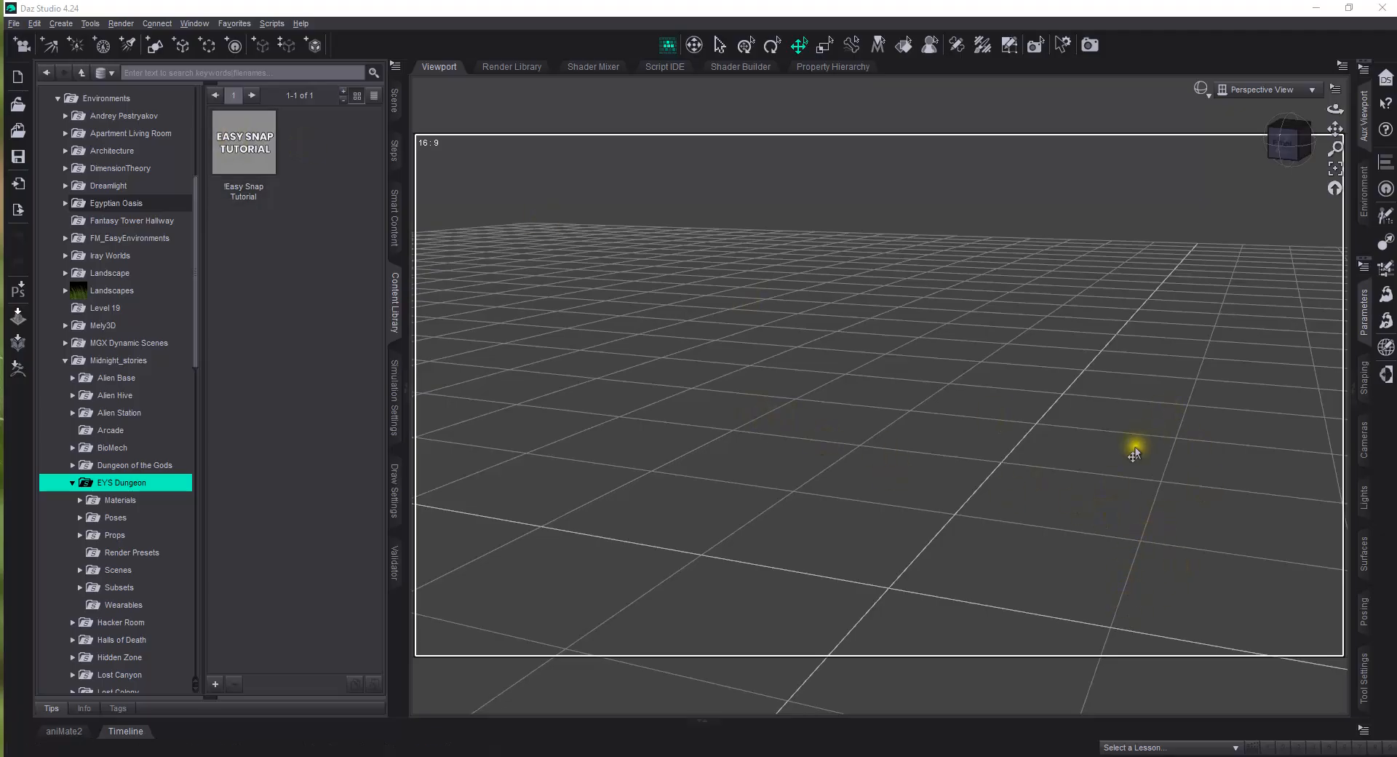
Activate the Translate tool and enable snapping in its tool settings
left_click(1358, 393)
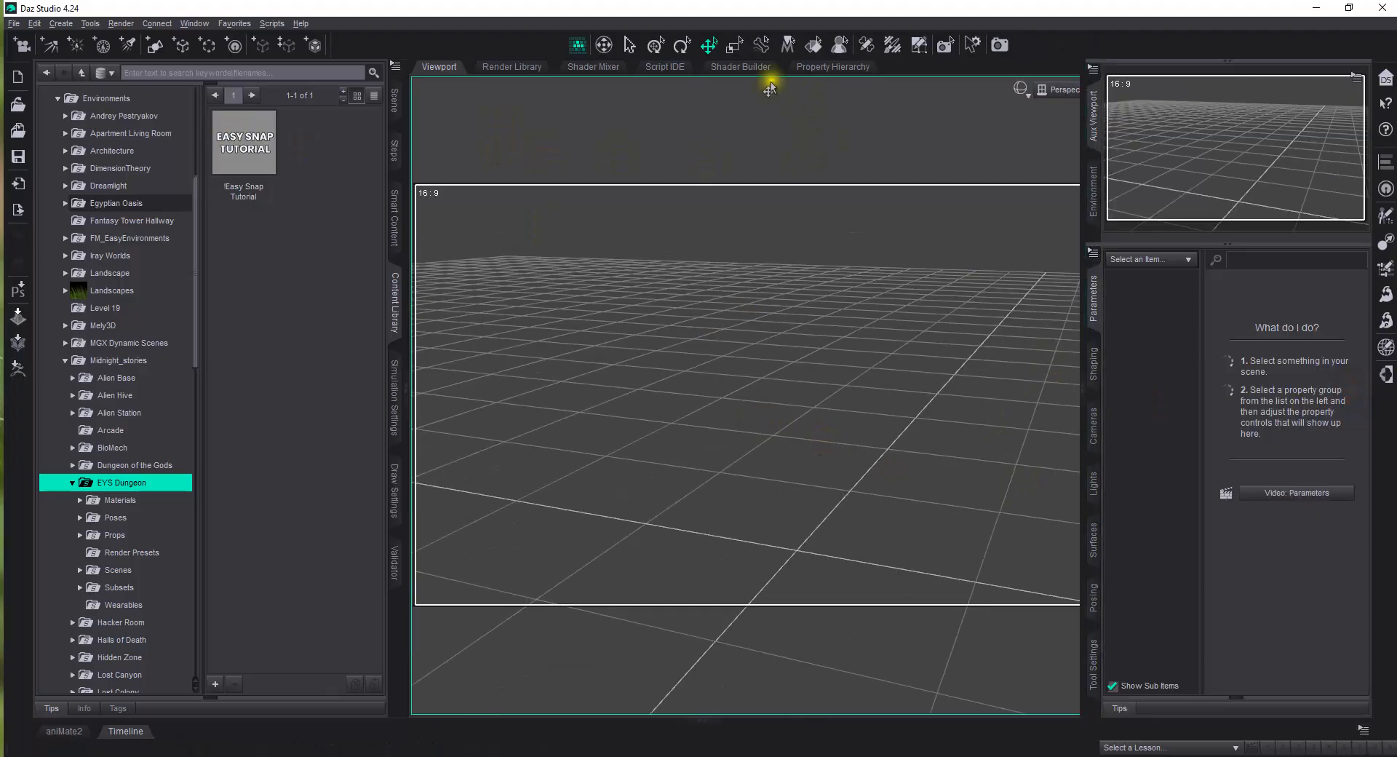
left_click(709, 47)
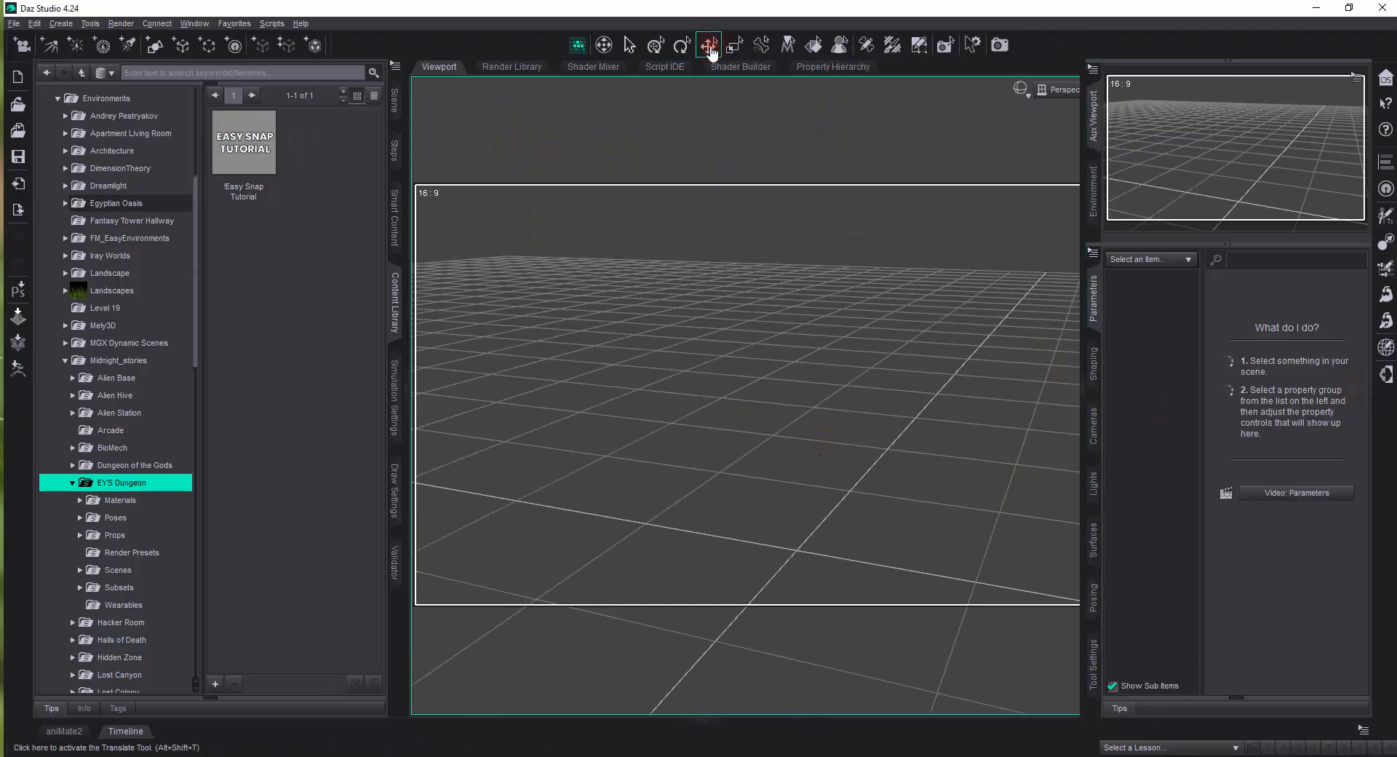
left_click(1094, 663)
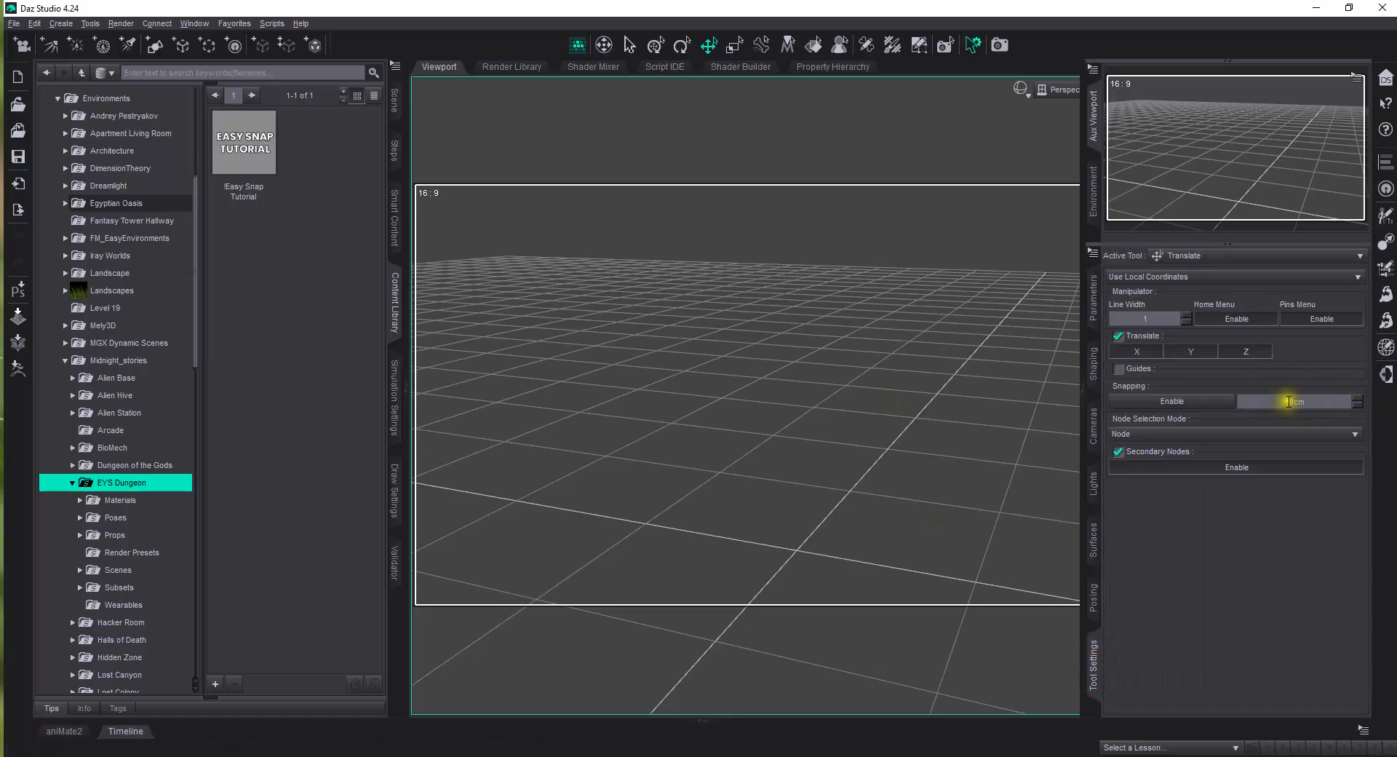
left_click(1185, 404)
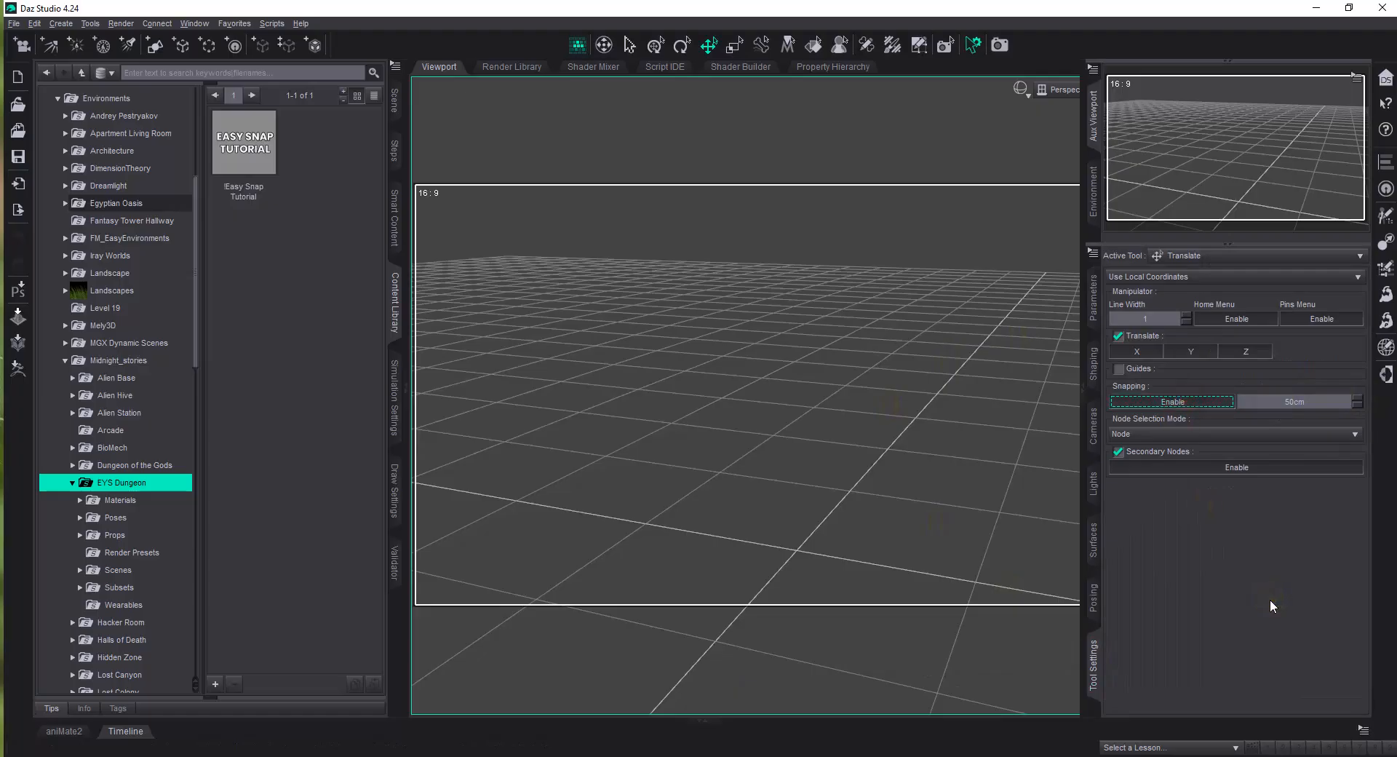
Activate the Rotate tool, enable its snapping, and collapse the tool settings pane
left_click(684, 48)
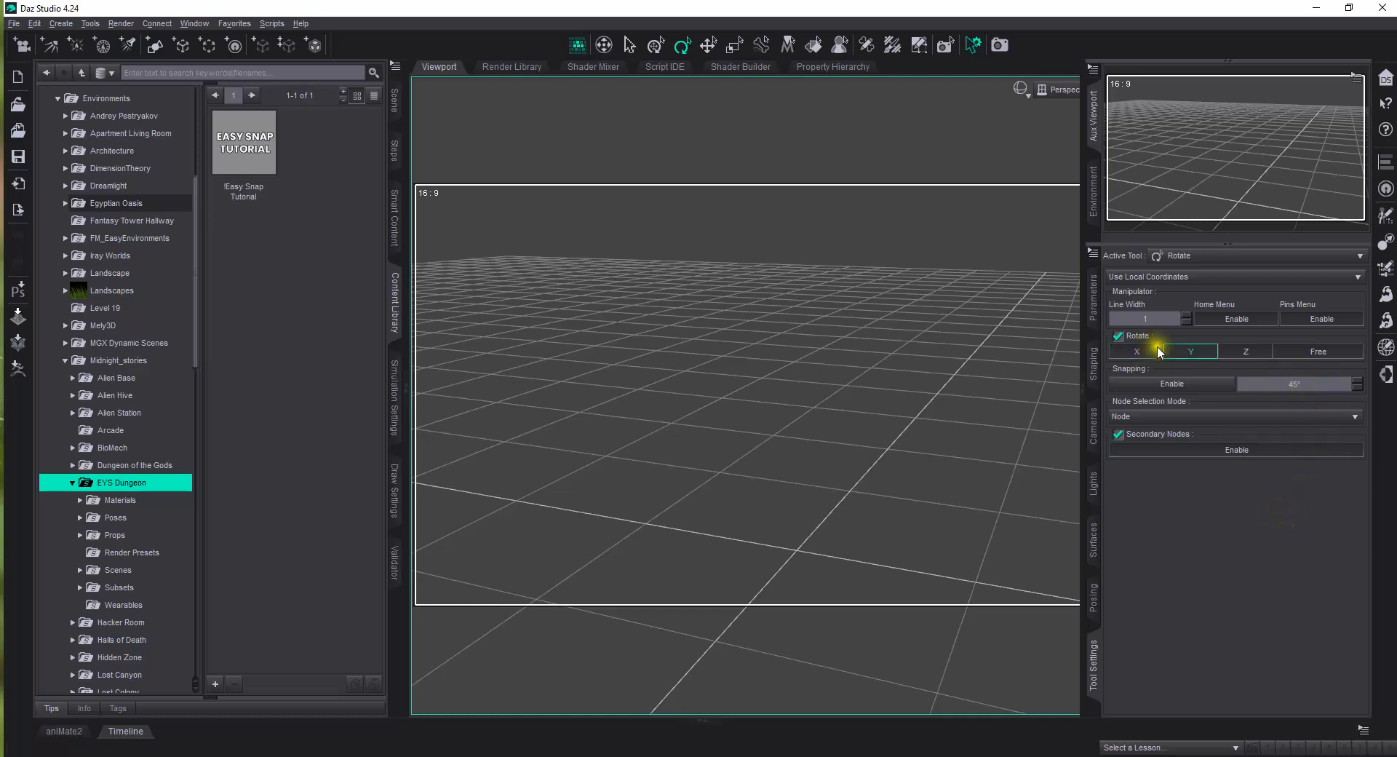
left_click(1185, 391)
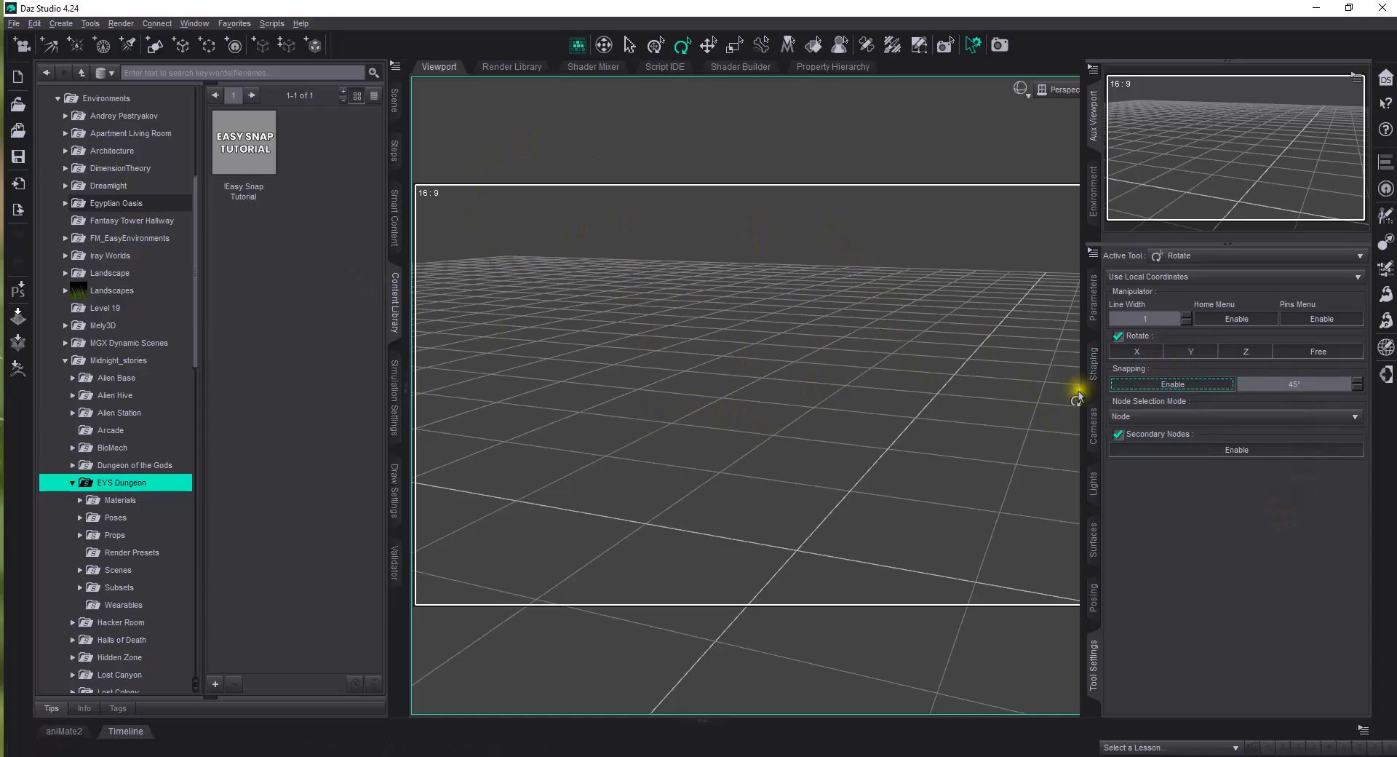
left_click(1083, 393)
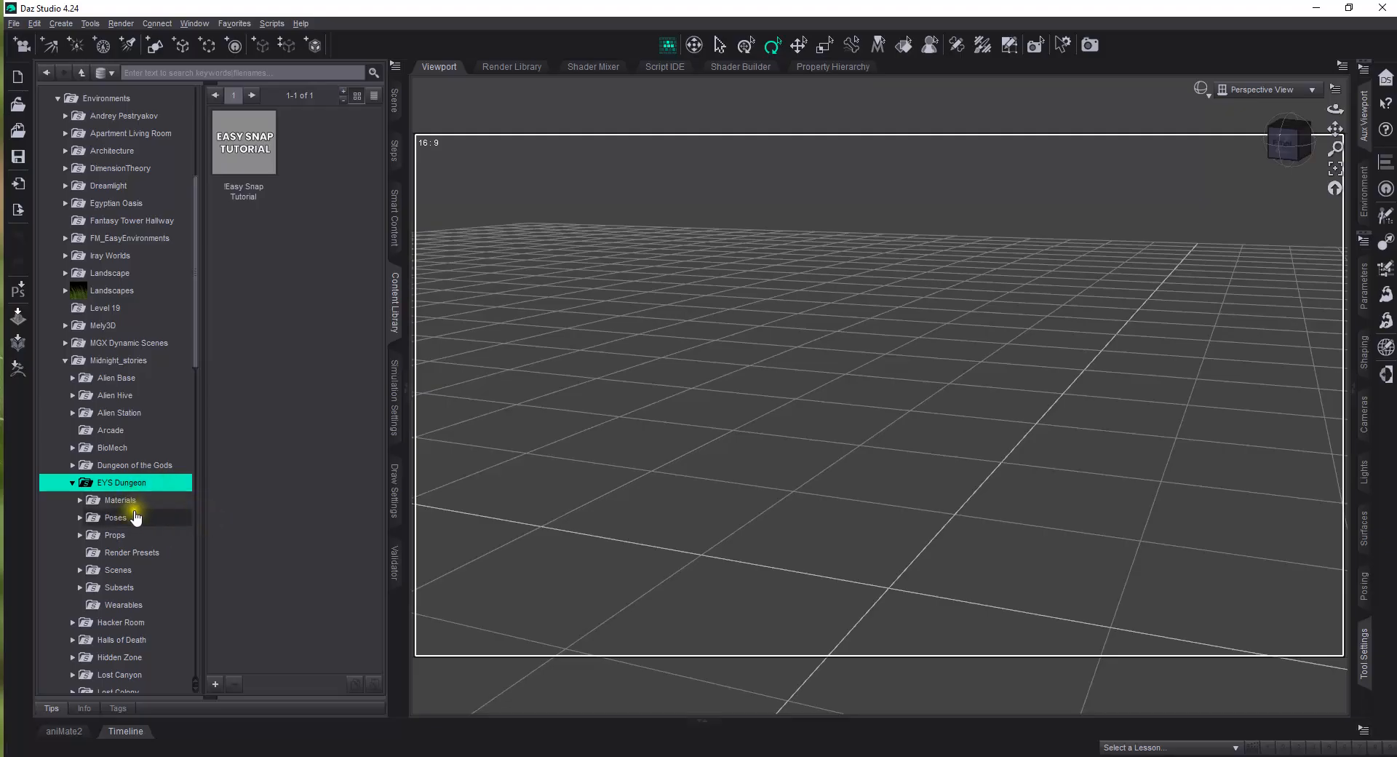
Show the EYS Dungeon props and reorder the side panes so the Content Library directly follows the Scene pane
left_click(117, 536)
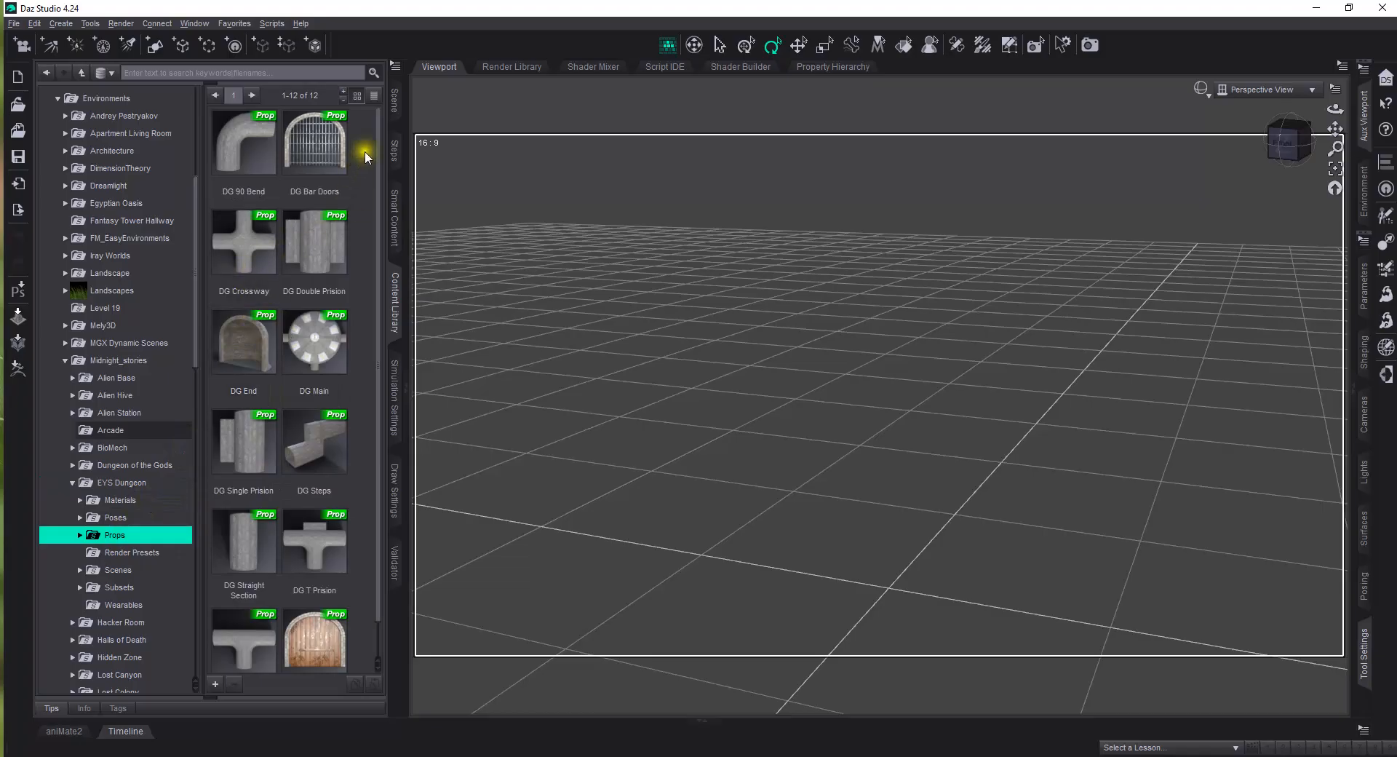
left_click_drag(396, 293, 397, 139)
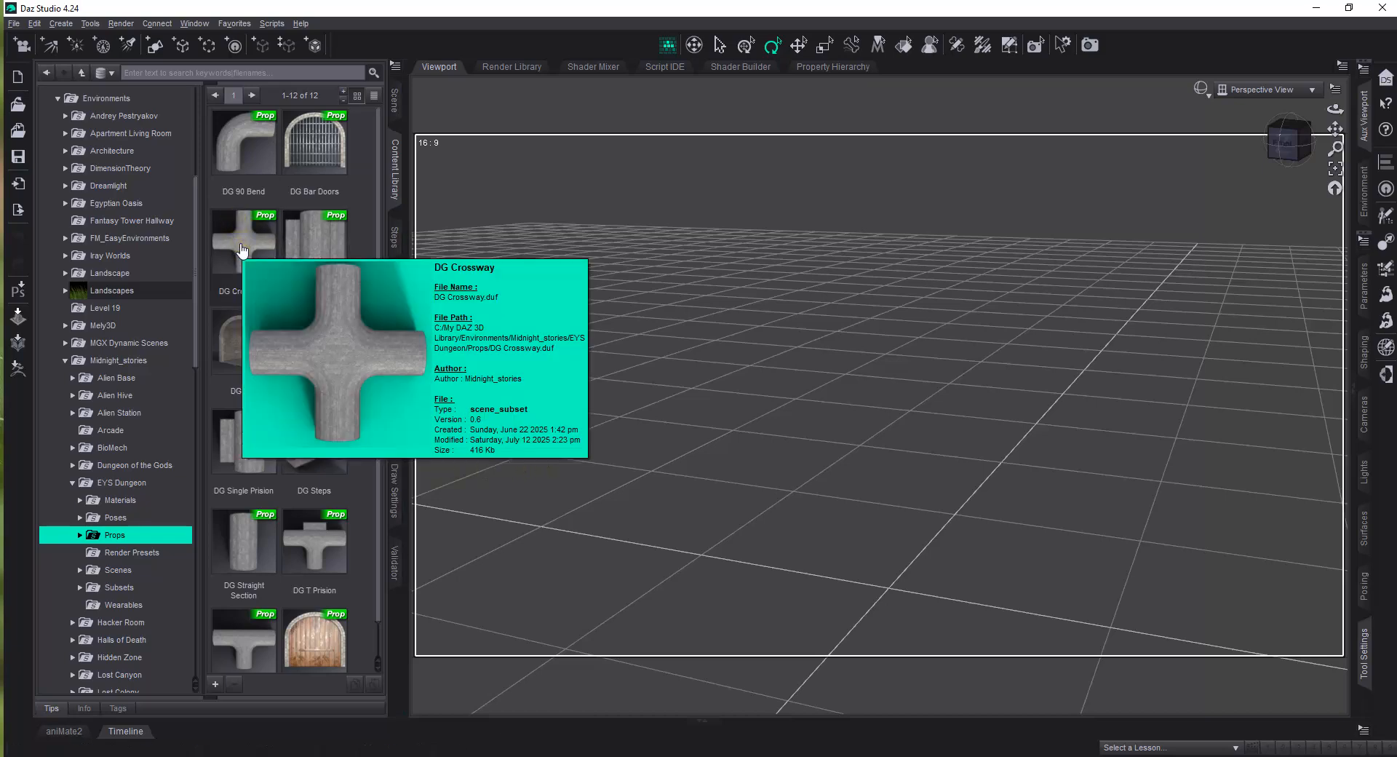
Load the DG Crossway prop into the empty scene
double_click(242, 251)
scroll(881, 452, "up", 12)
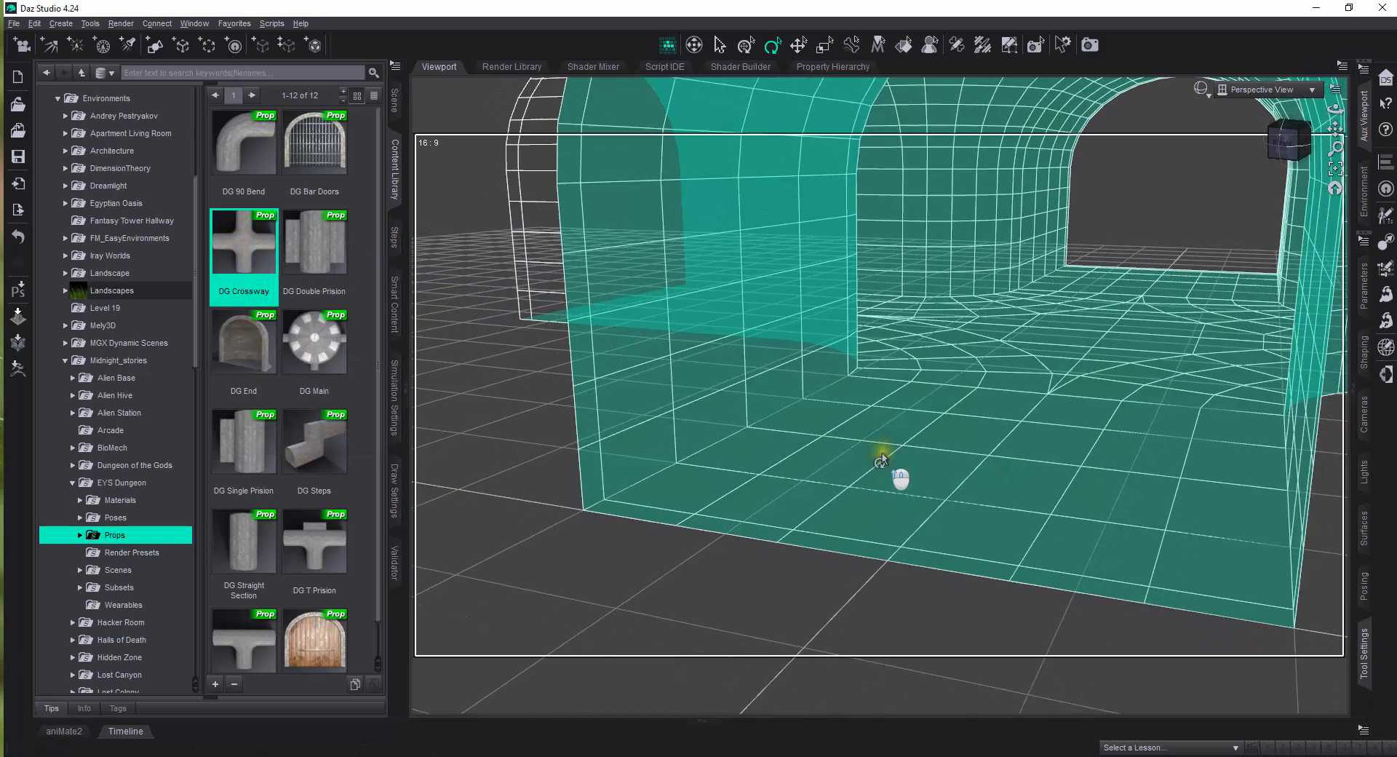
scroll(683, 431, "up", 10)
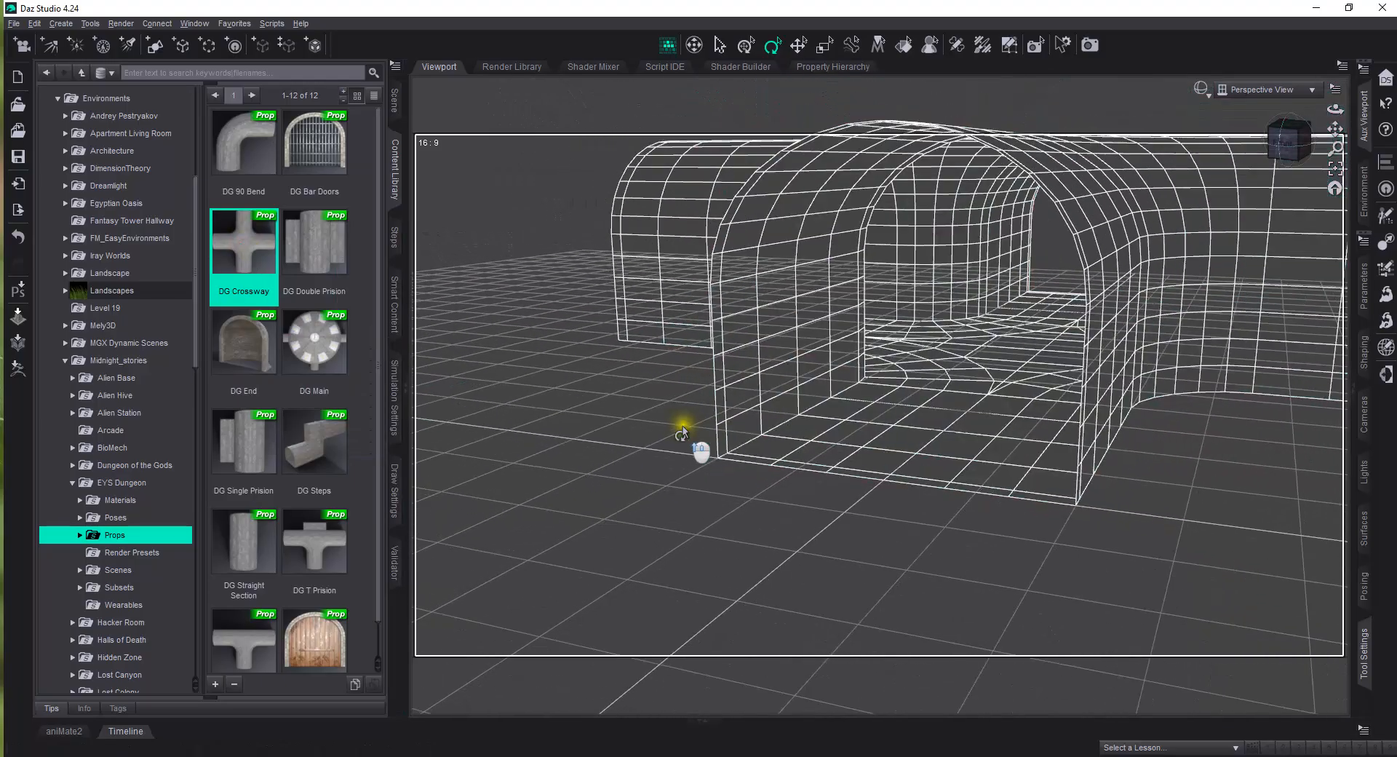
left_click_drag(1293, 139, 1282, 134)
left_click(1201, 88)
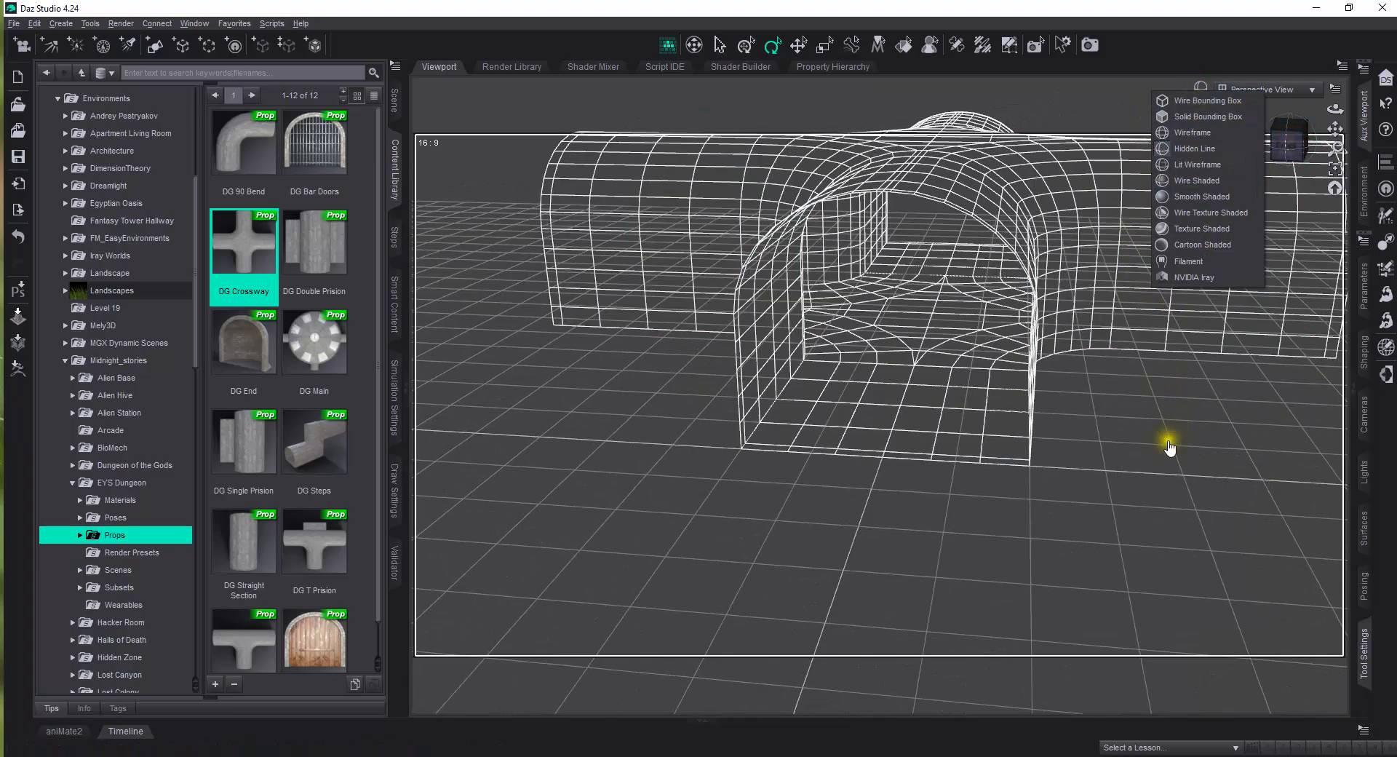
left_click(1168, 440)
Add the DG Steps prop to the scene and frame both tunnel pieces in the viewport
scroll(750, 402, "down", 5)
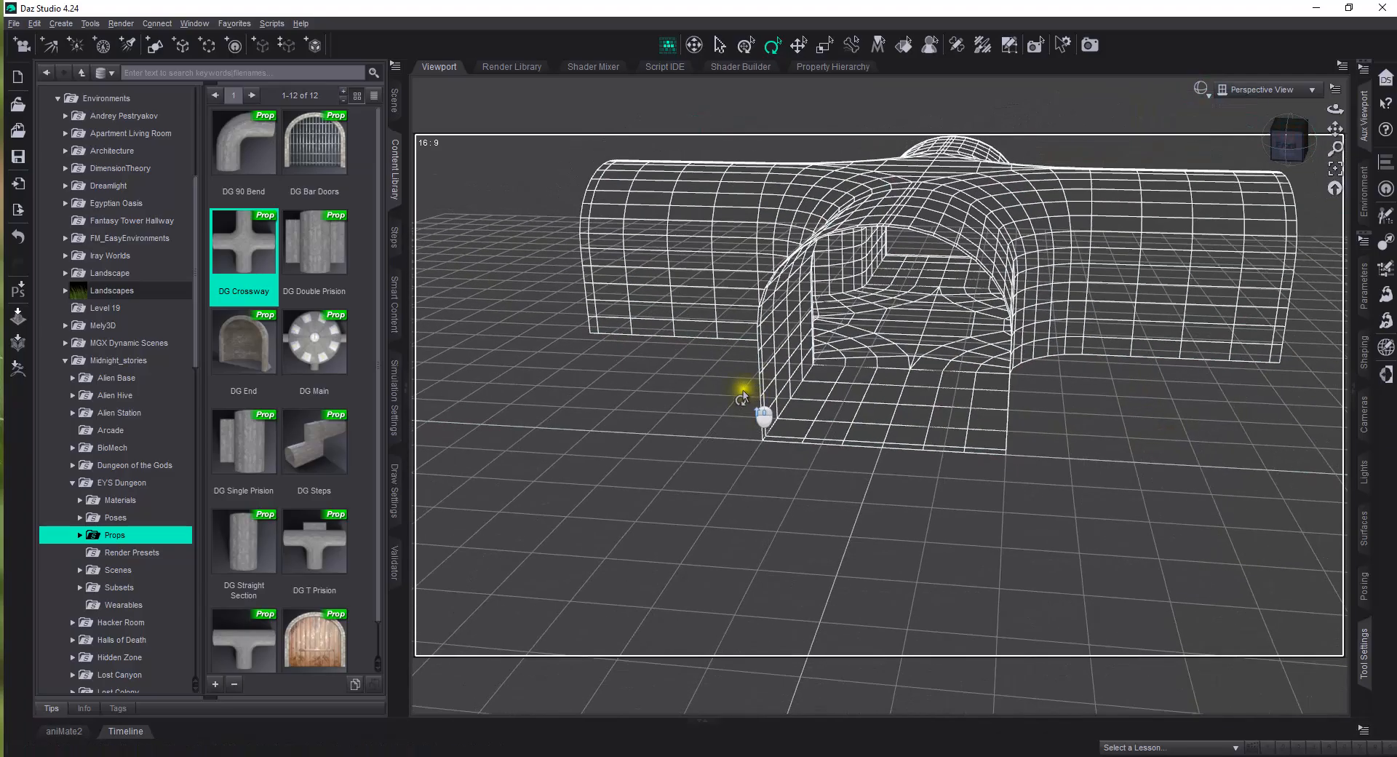
mouse_move(1335, 129)
left_mouse_down()
mouse_move(1311, 155)
mouse_move(1336, 128)
left_mouse_up()
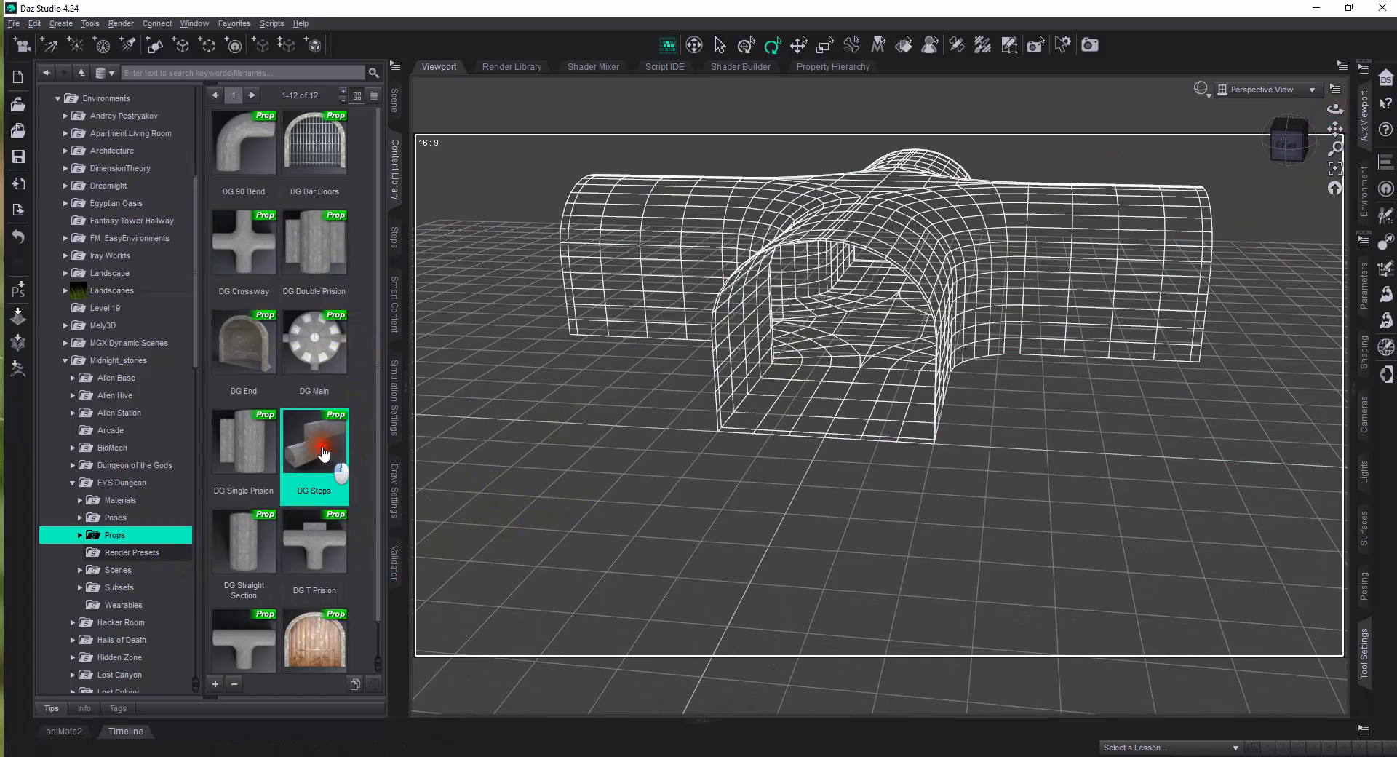
double_click(324, 452)
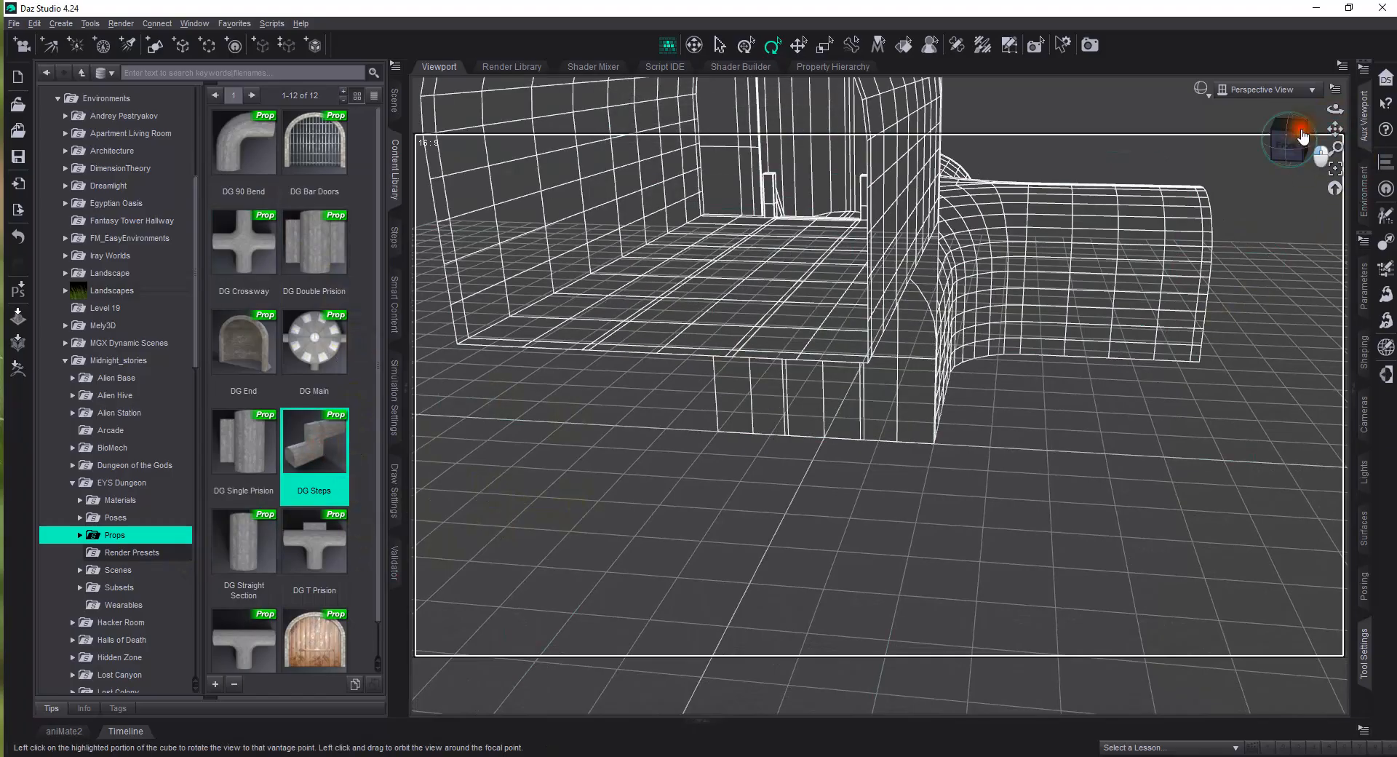
left_click(1282, 131)
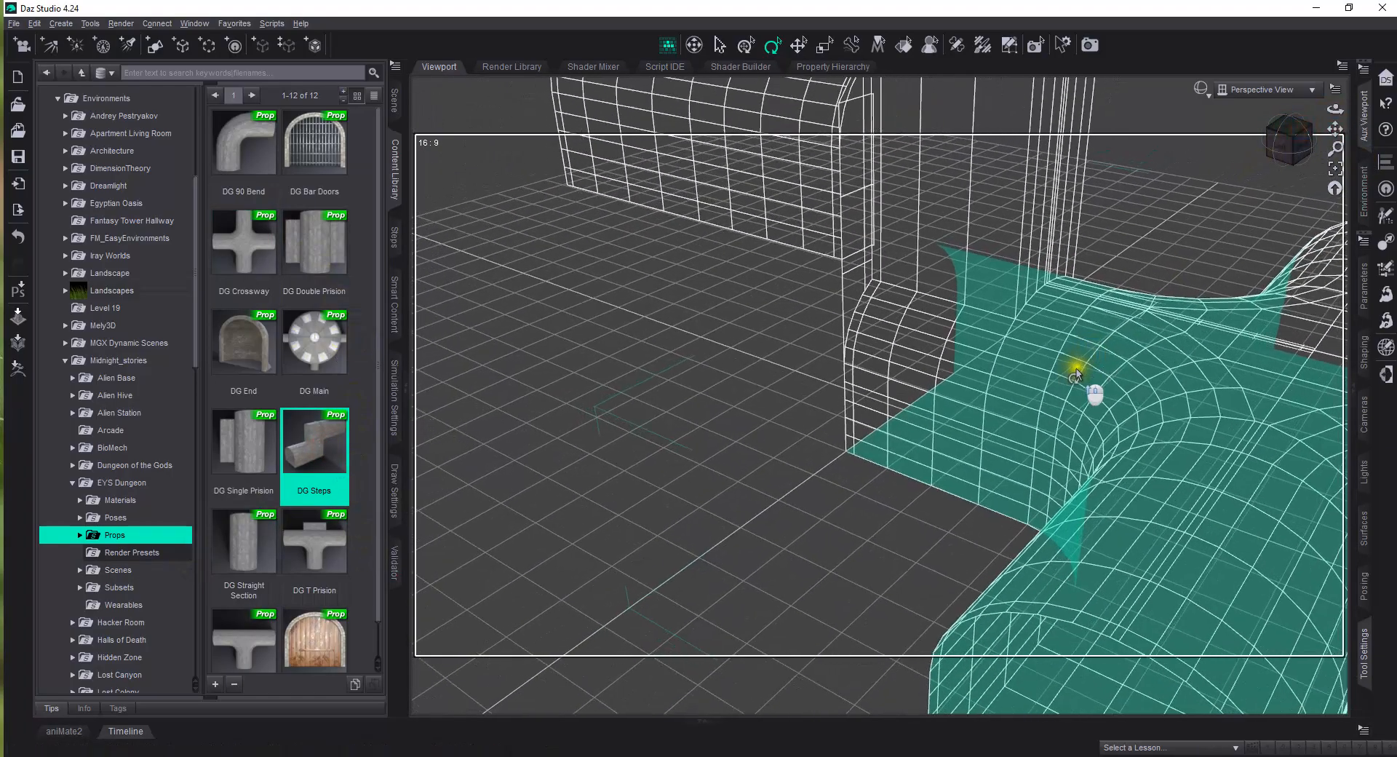
left_click(1335, 168)
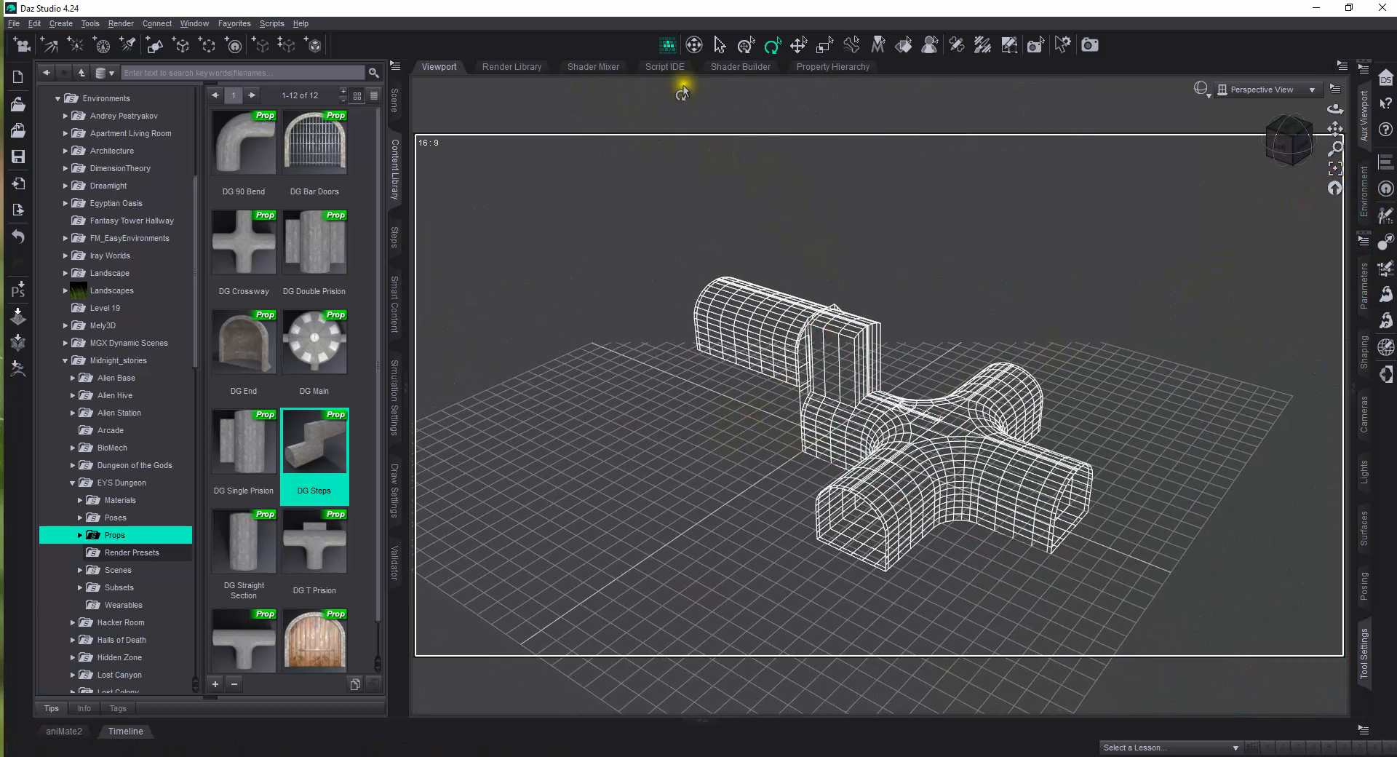
Move DG Steps along its Z axis away from the crossway until its lower tunnel meets the crossway's opening
left_click(394, 102)
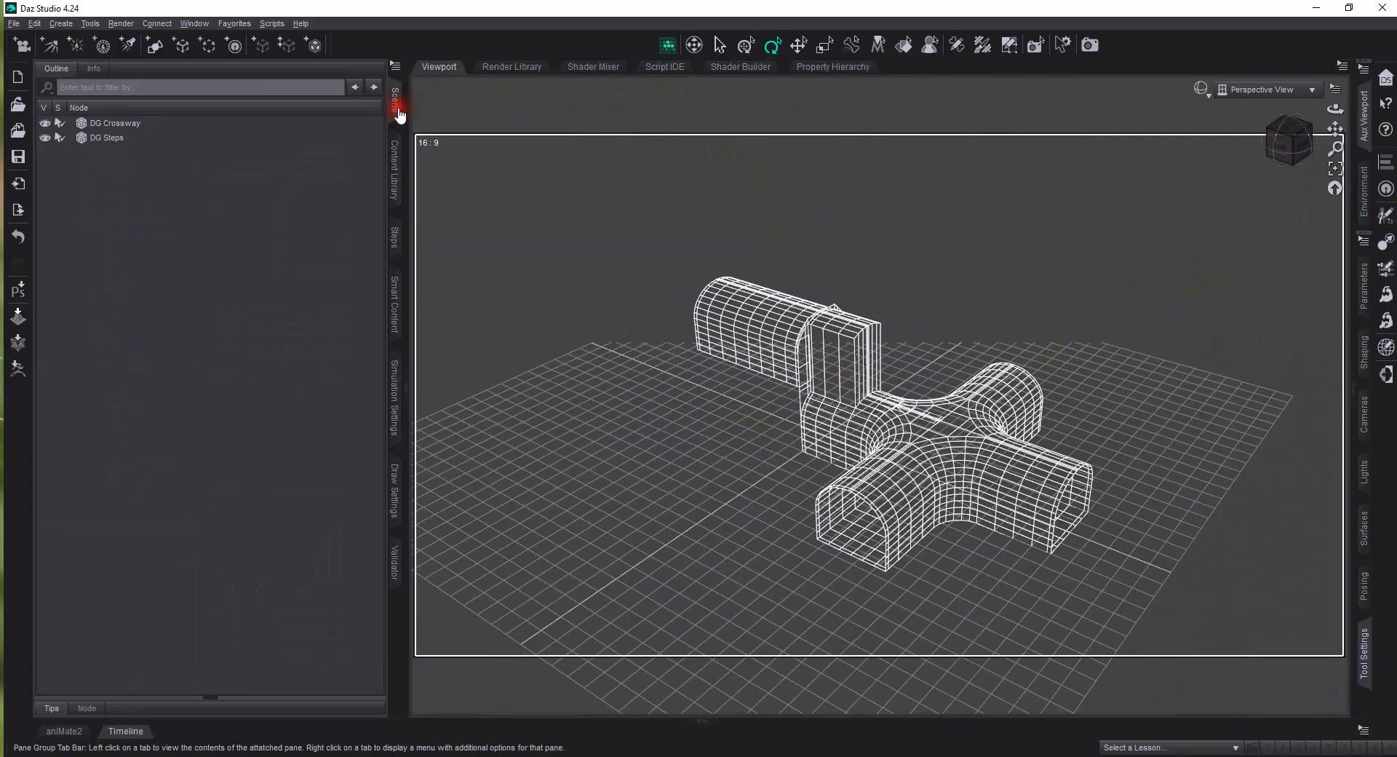
left_click(116, 140)
left_click(799, 45)
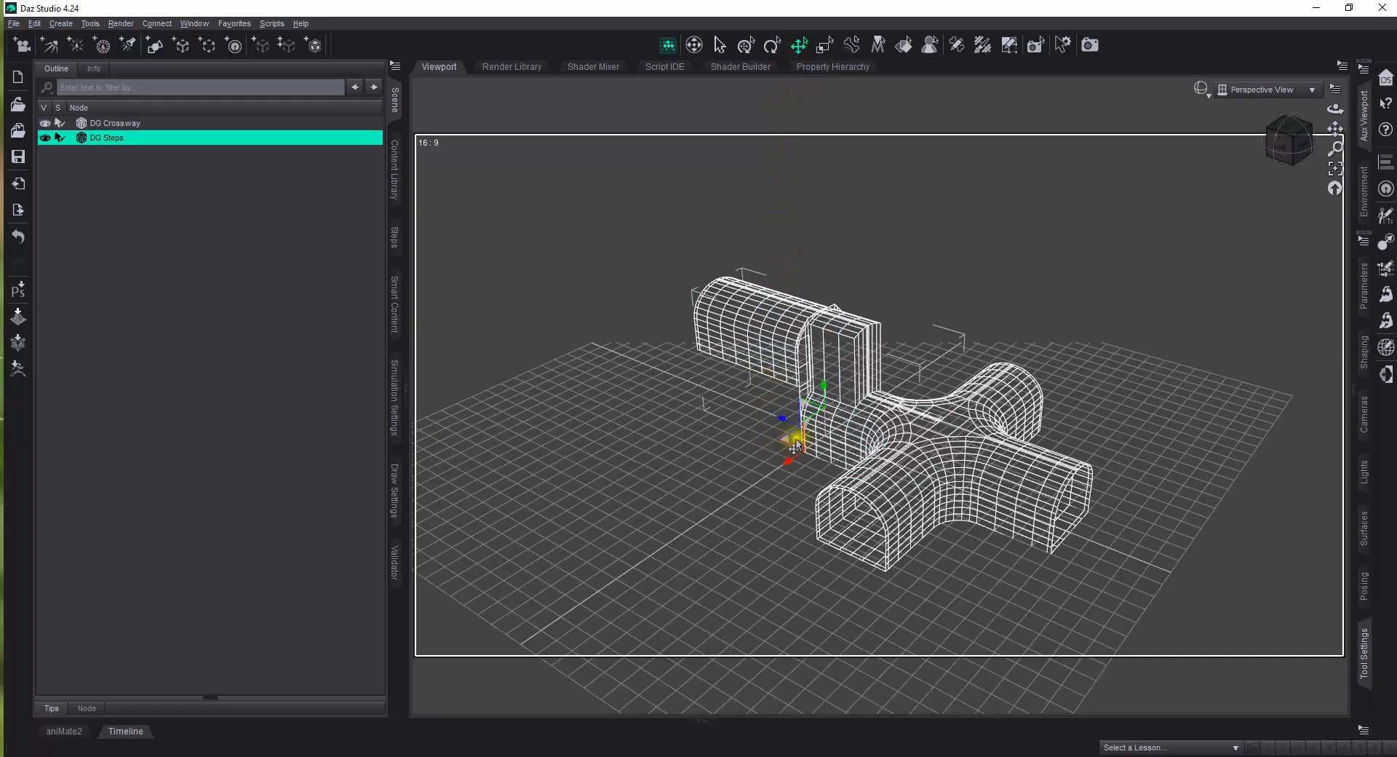
left_click(1287, 154)
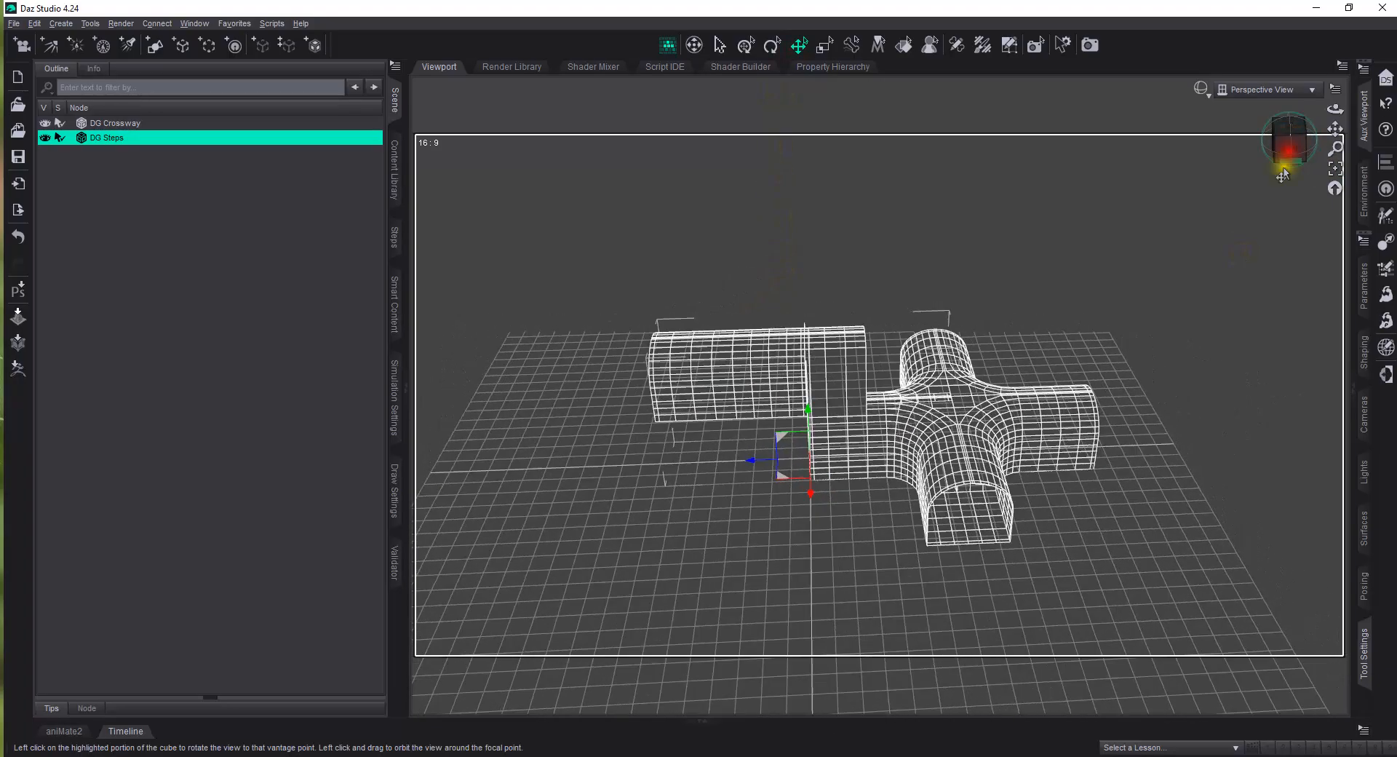
left_click_drag(753, 466, 609, 477)
mouse_move(1310, 142)
left_mouse_down()
mouse_move(1277, 139)
mouse_move(1310, 142)
mouse_move(1295, 144)
left_mouse_up()
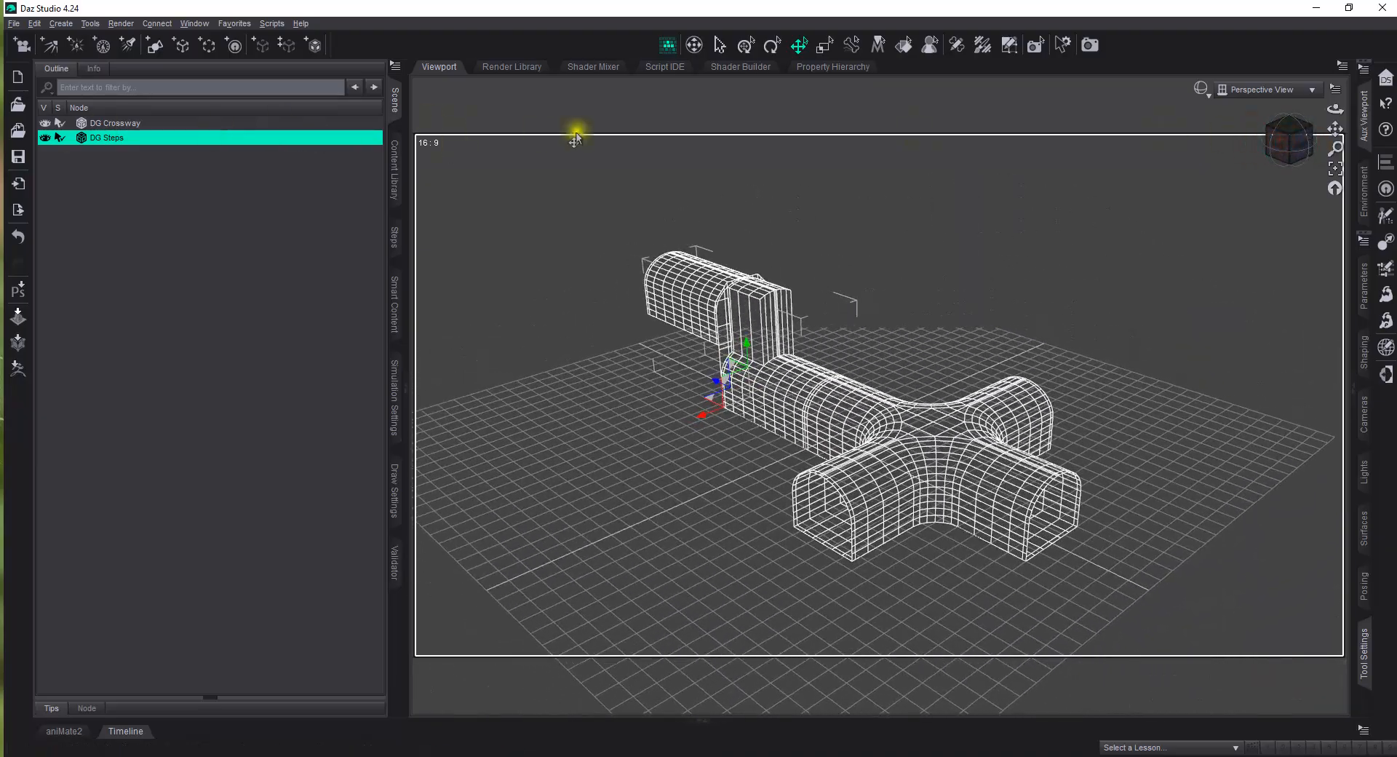
Add the DG End prop from the EYS Dungeon props to the scene
left_click(395, 191)
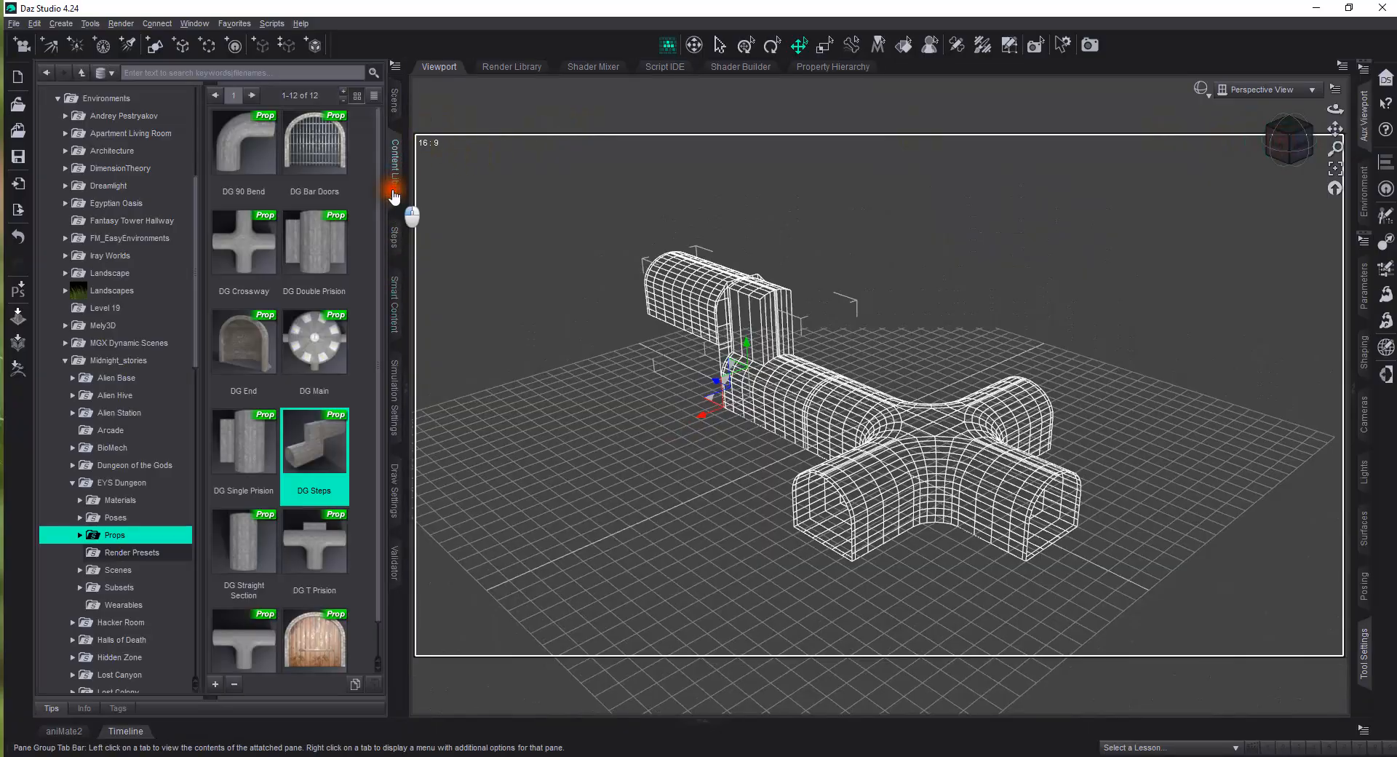
left_click(248, 354)
double_click(249, 354)
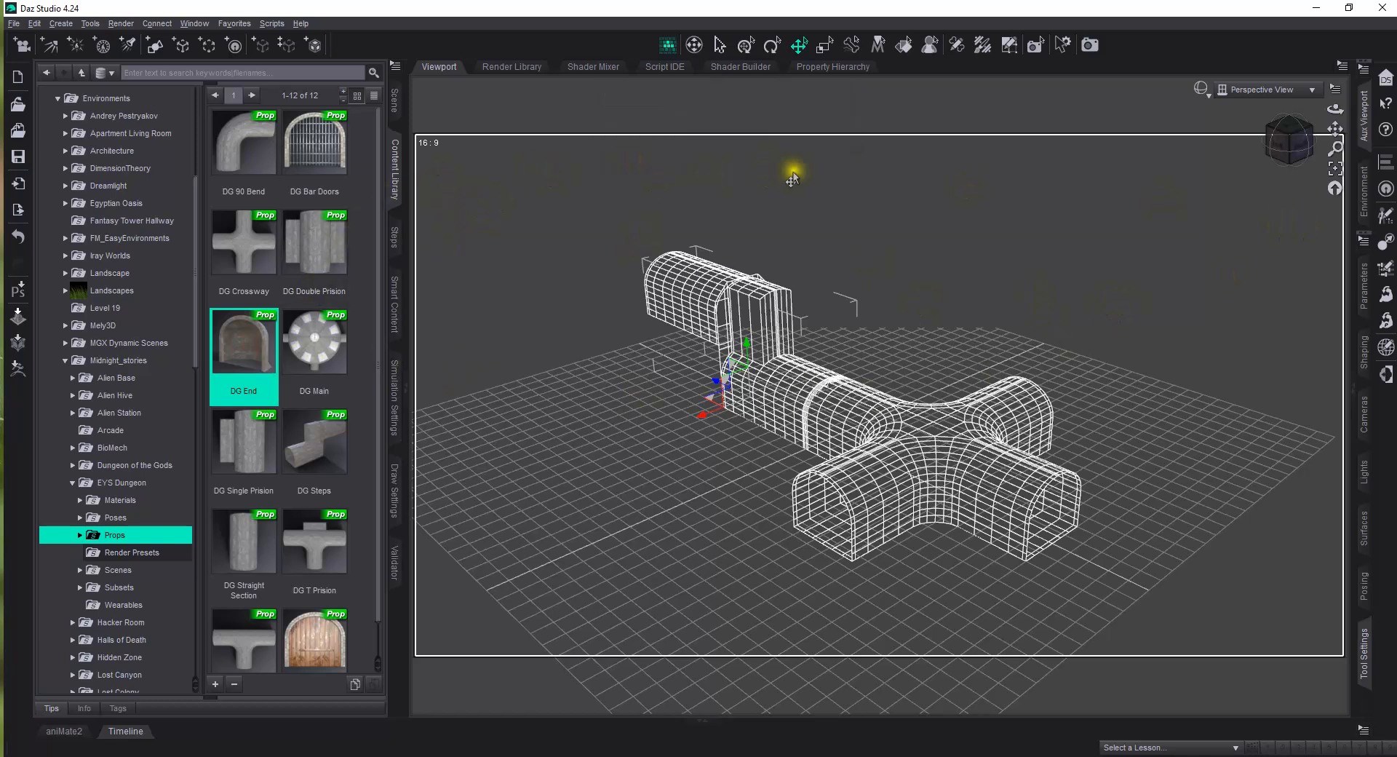
Move DG End up and outward to a clear spot beyond the upper tunnel of DG Steps
left_click(395, 102)
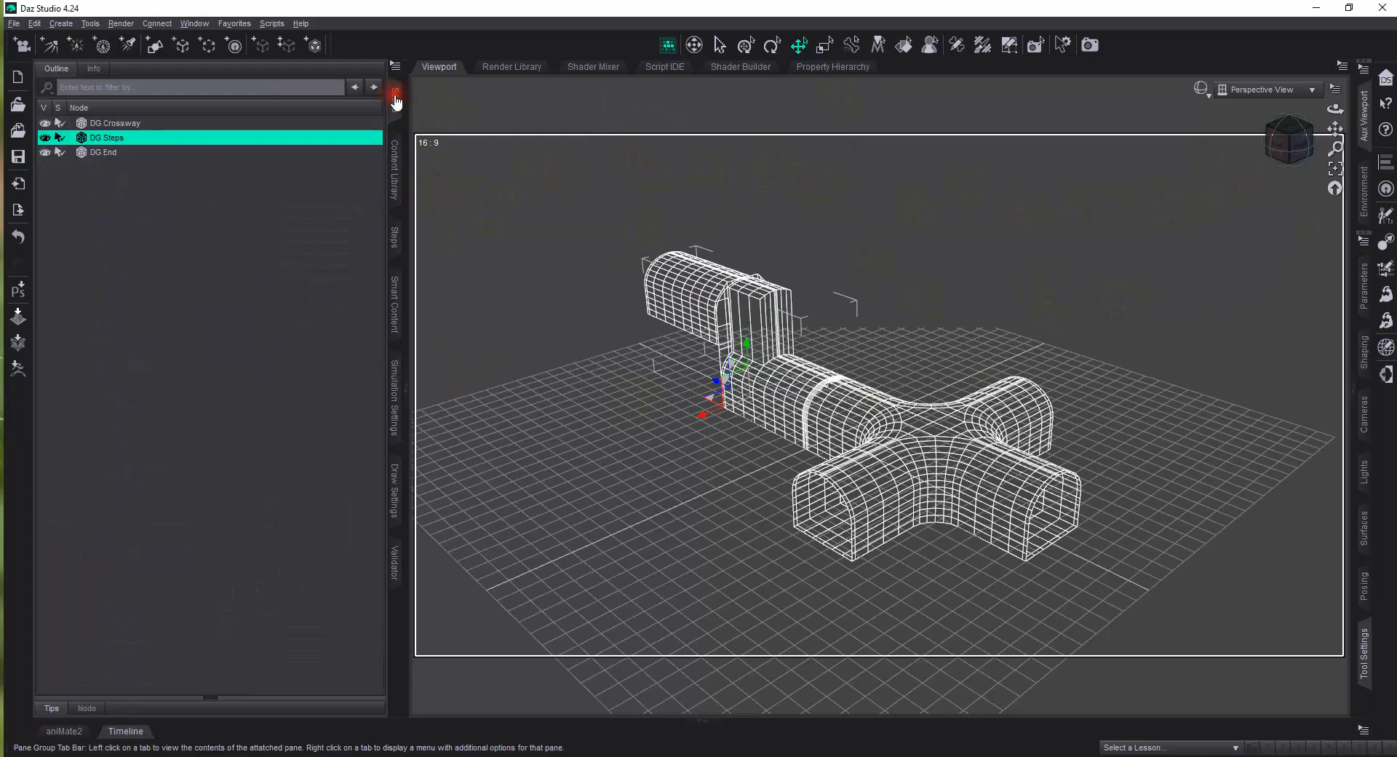
left_click(115, 154)
left_click(1276, 150)
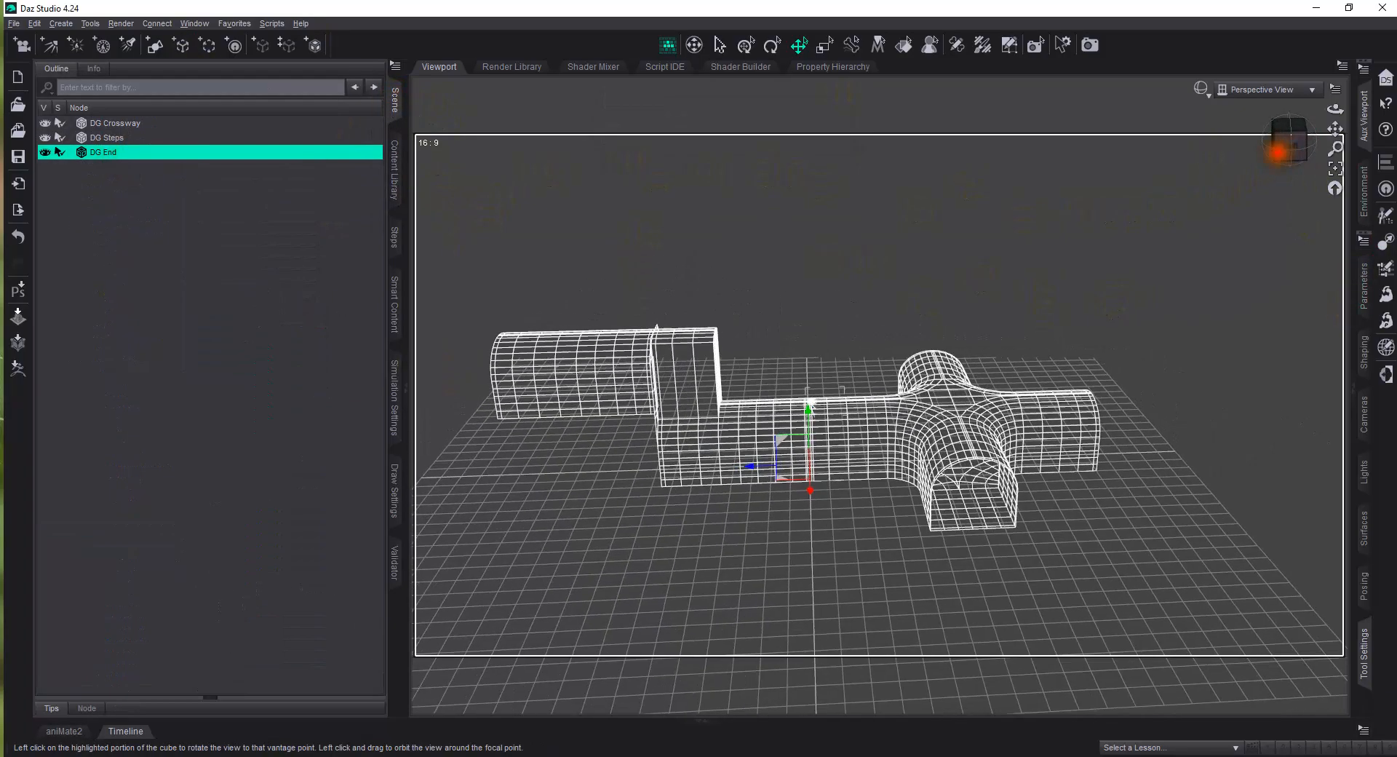
left_click_drag(1276, 151, 1272, 152)
left_click(1275, 149)
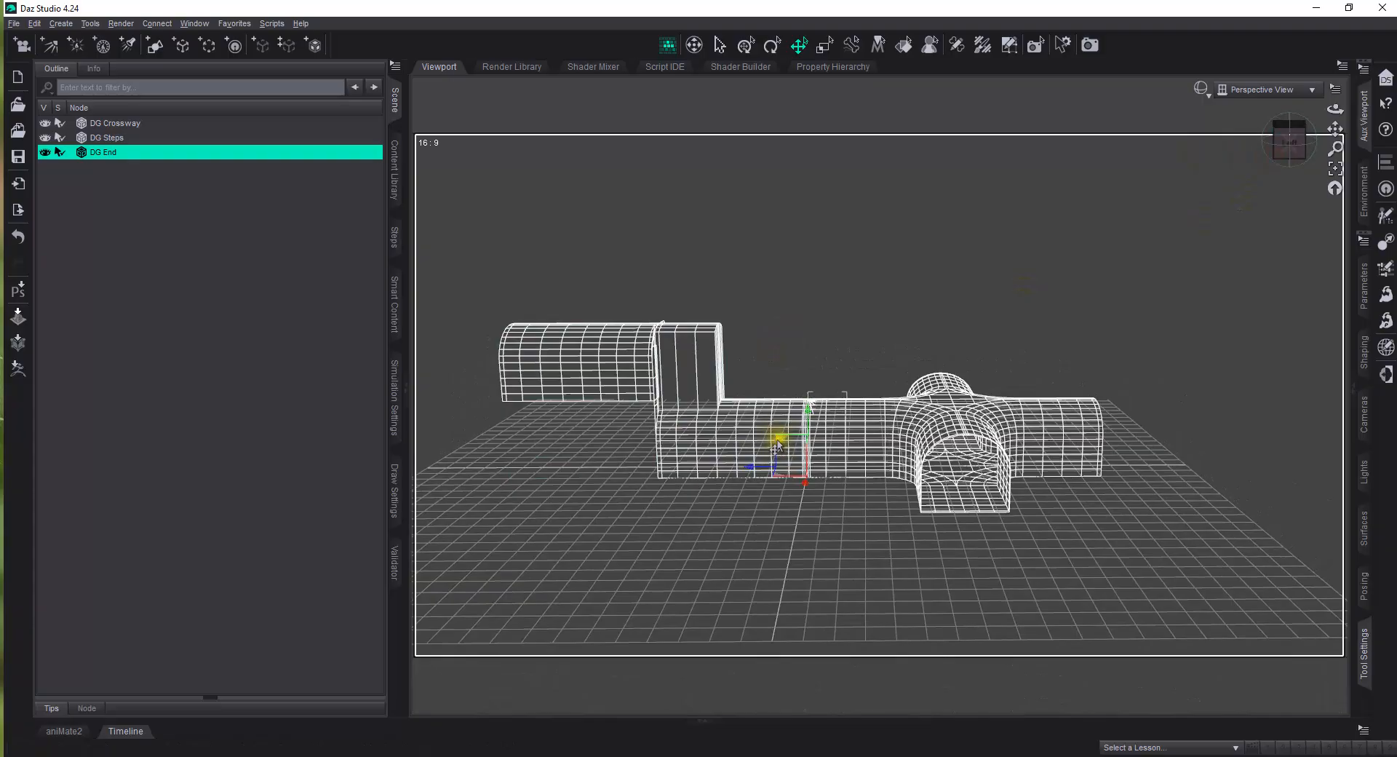
left_click_drag(777, 445, 447, 272)
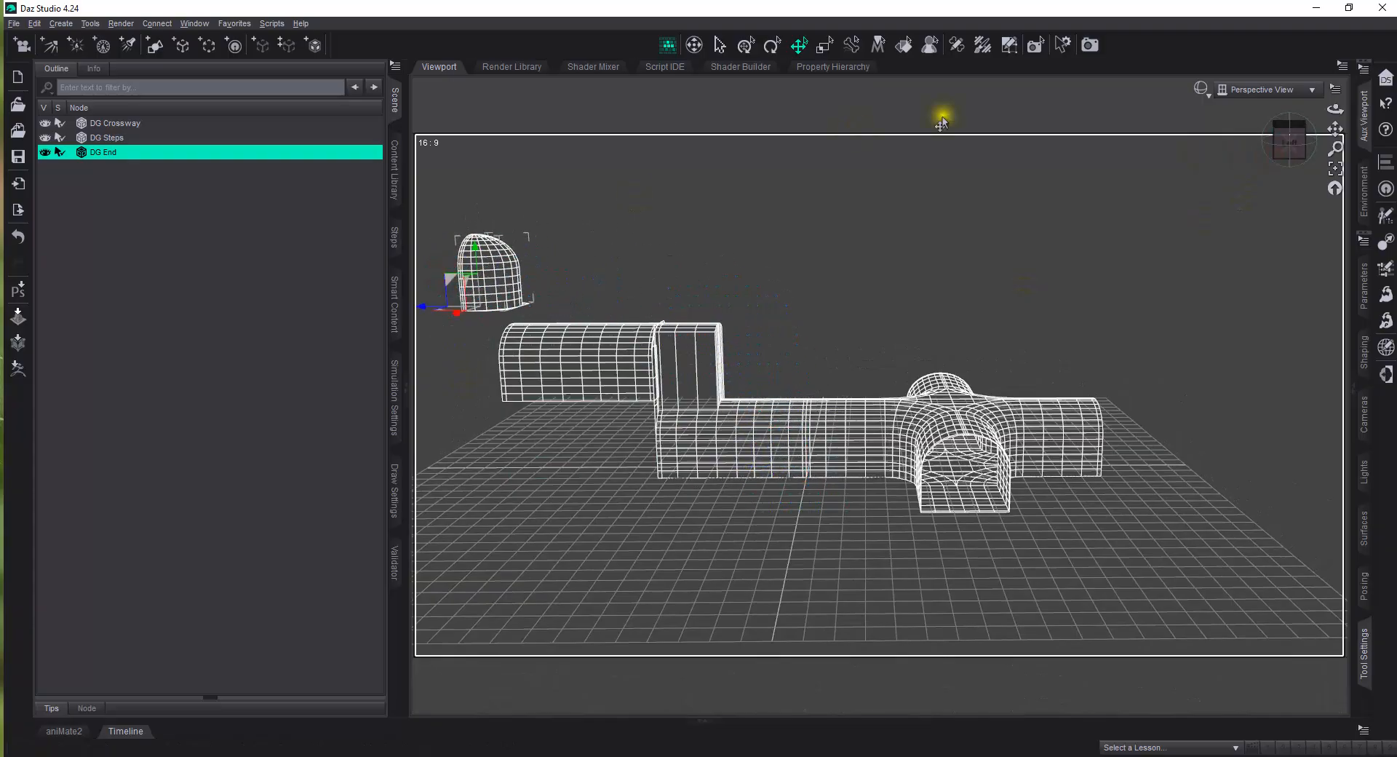
Rotate DG End half a turn about its vertical axis to face the opposite direction
left_click(773, 45)
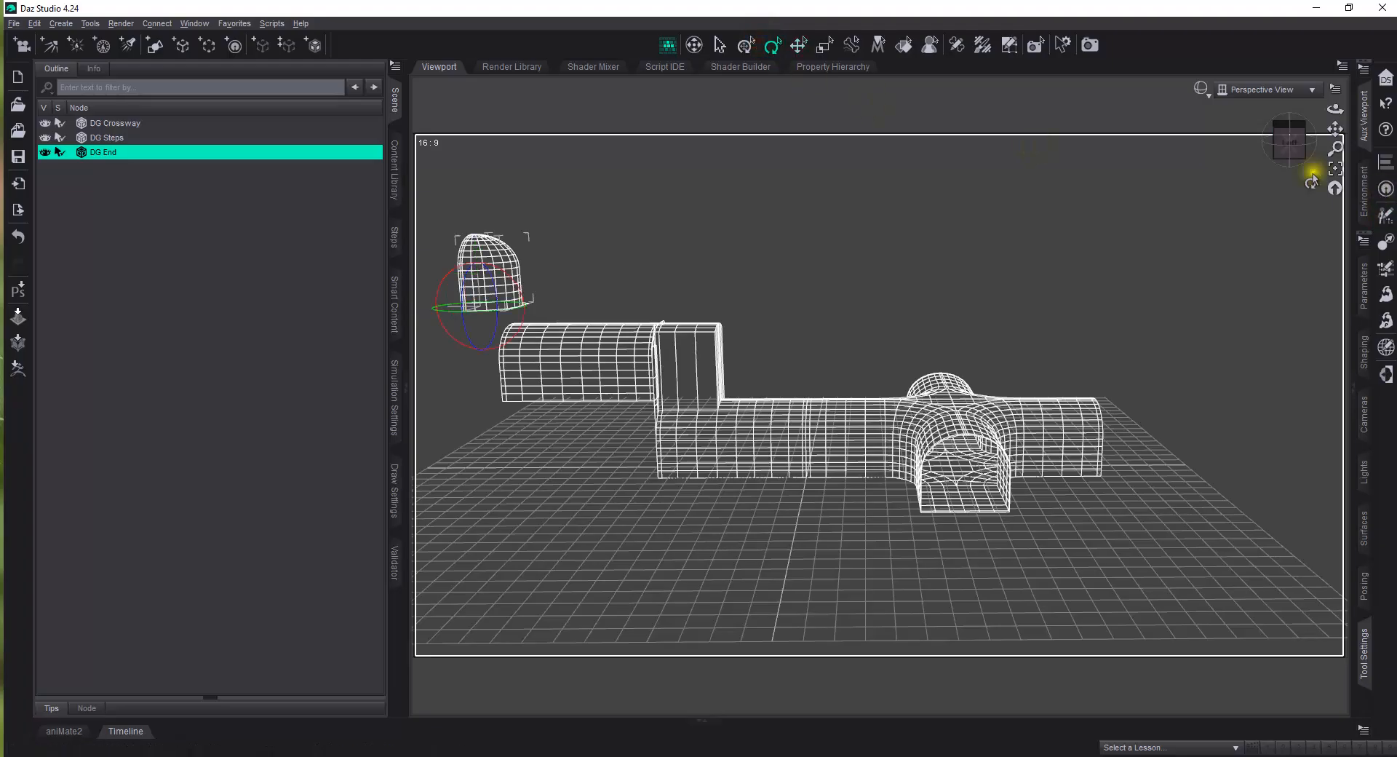
left_click_drag(1281, 148, 1255, 168)
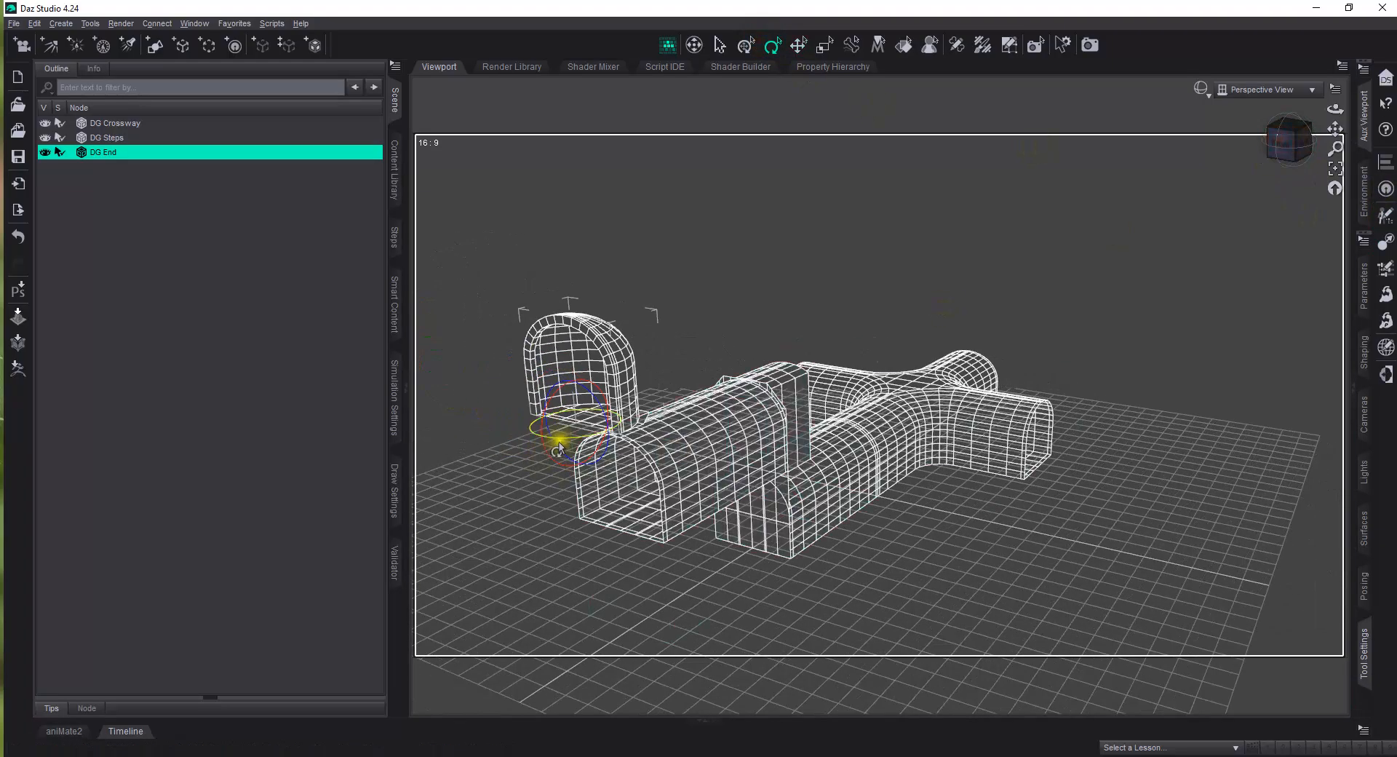
left_click_drag(560, 449, 650, 445)
Move DG End in the YZ plane onto the open upper tunnel end of DG Steps to close it off
left_click_drag(1291, 139, 1288, 134)
left_click(798, 45)
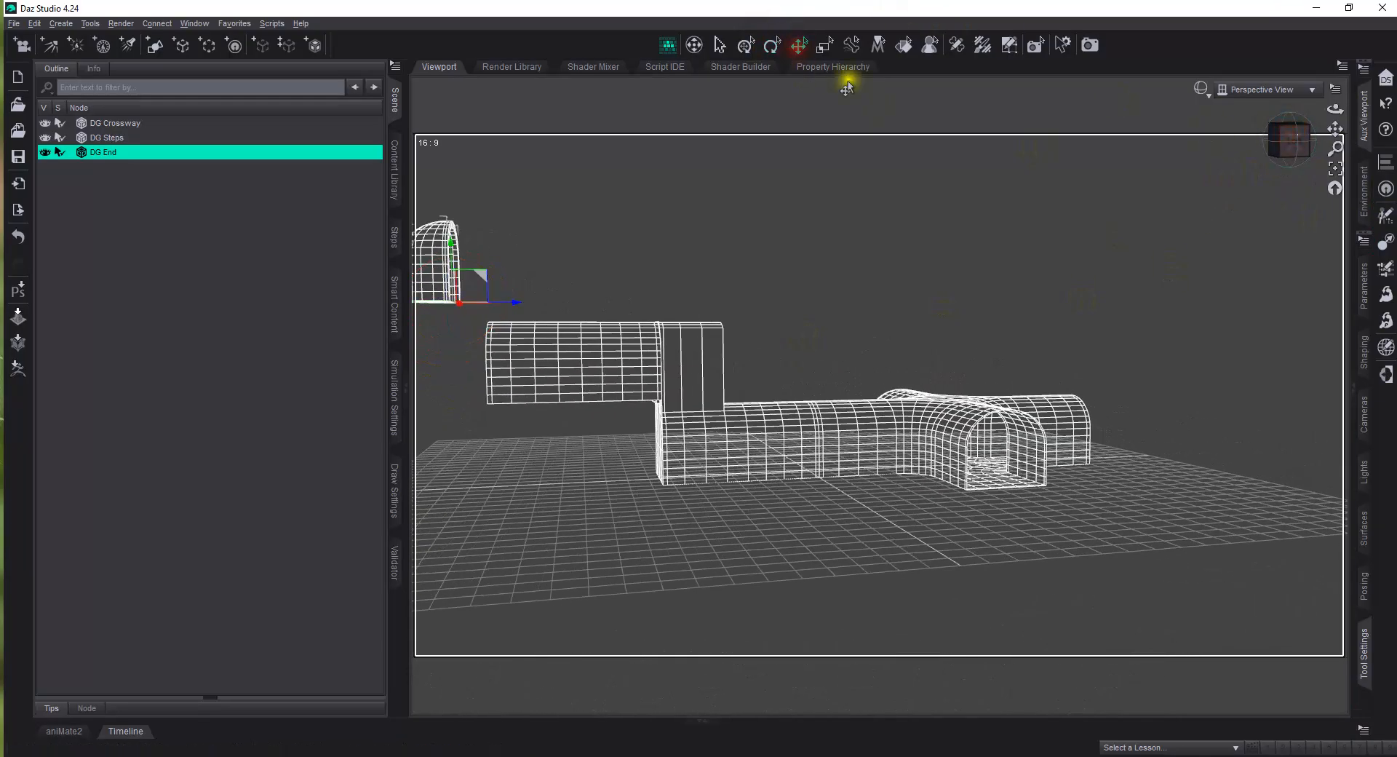
left_click_drag(484, 280, 524, 394)
mouse_move(1288, 138)
left_mouse_down()
mouse_move(1310, 134)
mouse_move(1247, 118)
mouse_move(1277, 129)
mouse_move(1272, 142)
mouse_move(1278, 130)
left_mouse_up()
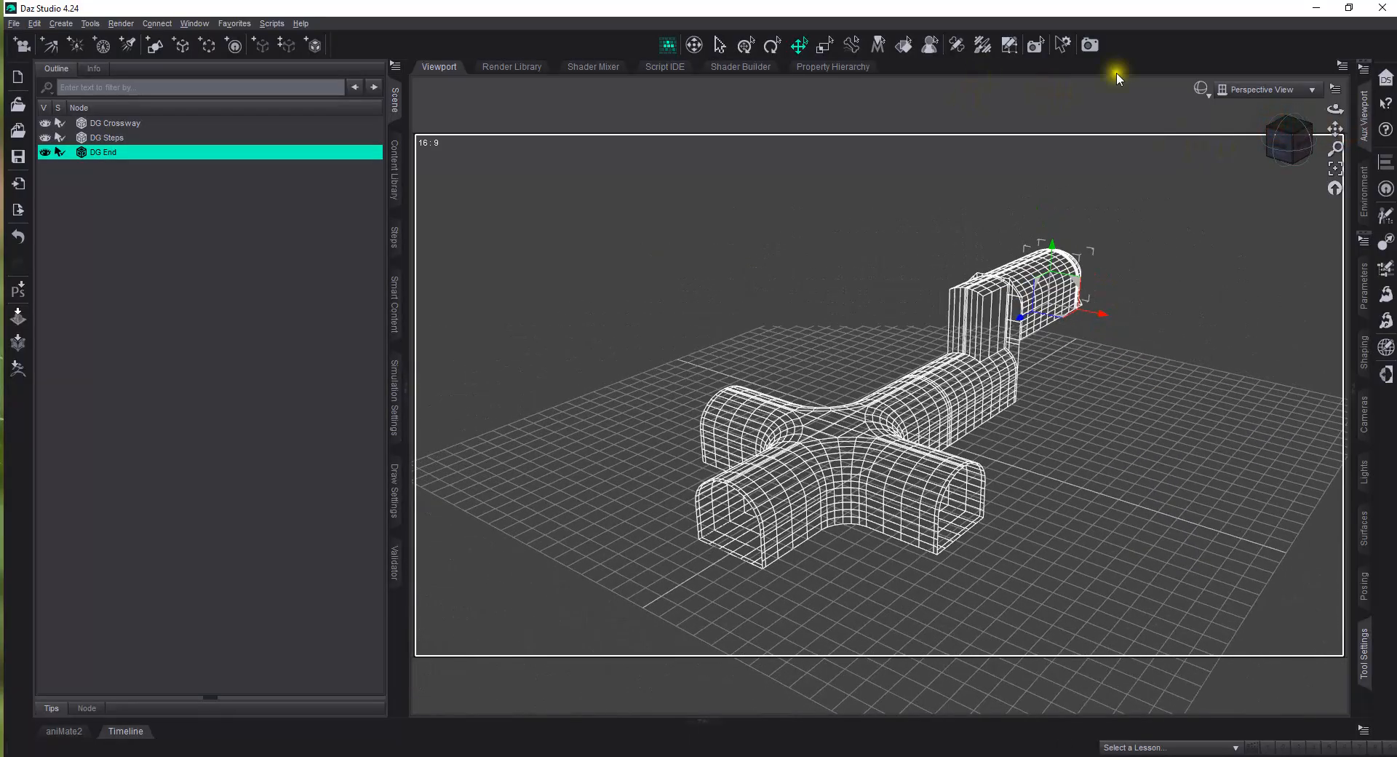
Switch the viewport to the NVIDIA Iray draw style and view the dungeon straight on from the crossway side
left_click(1202, 89)
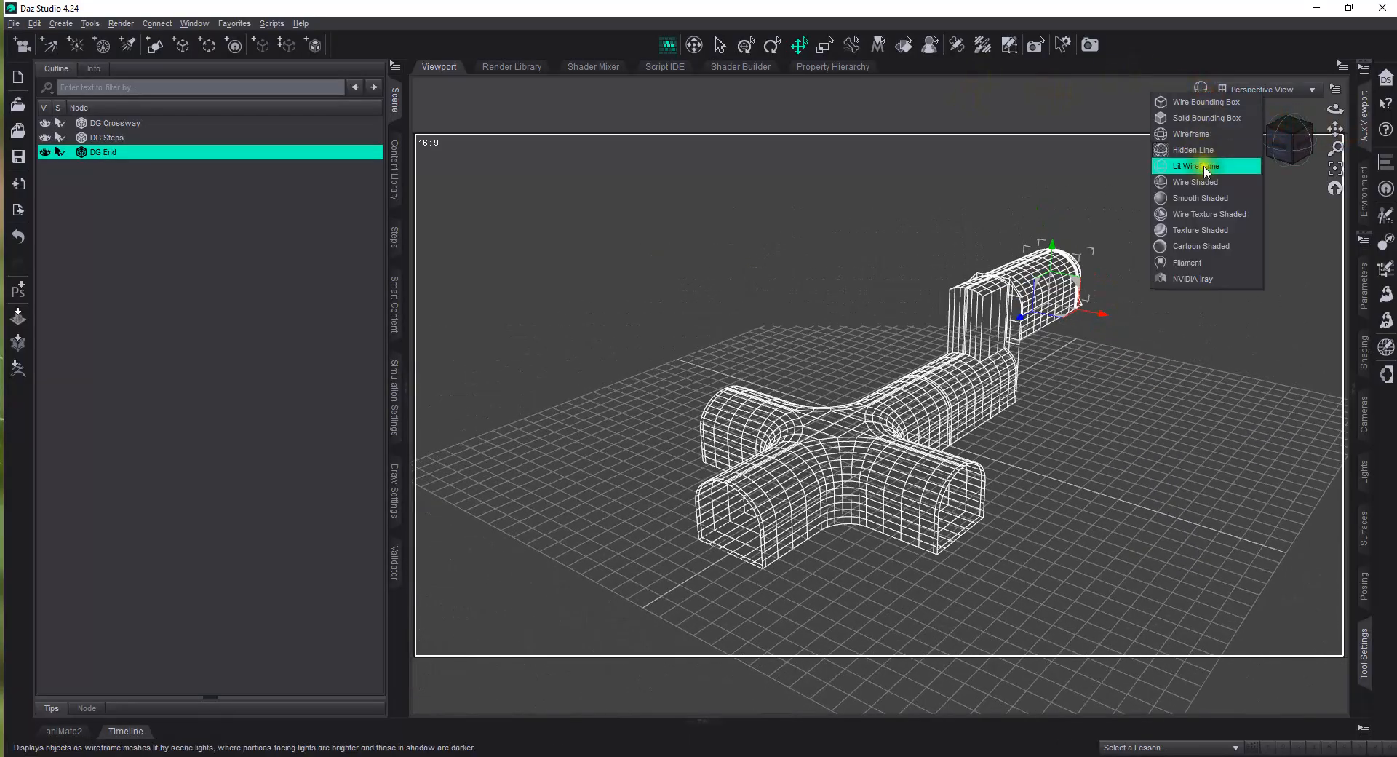
left_click(1210, 278)
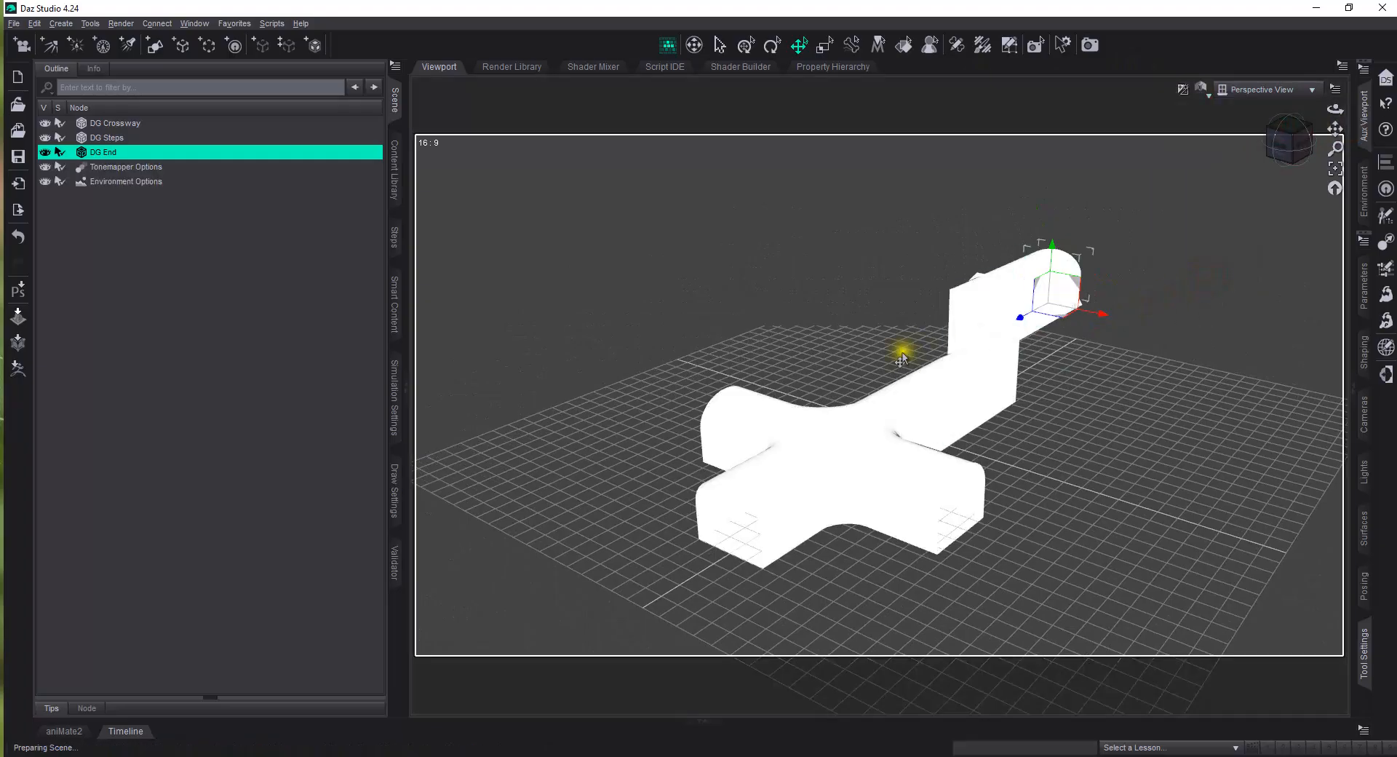
scroll(1060, 480, "down", 4)
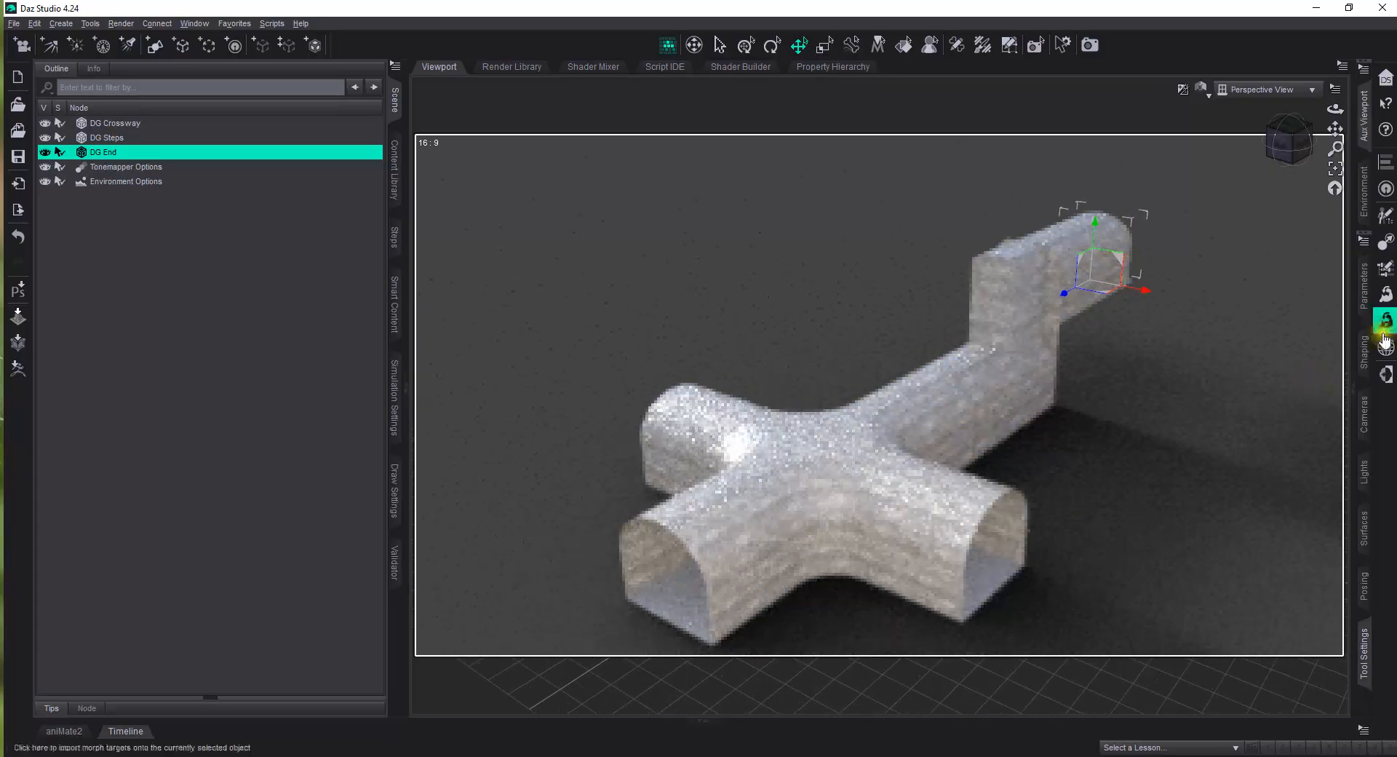
left_click(1287, 138)
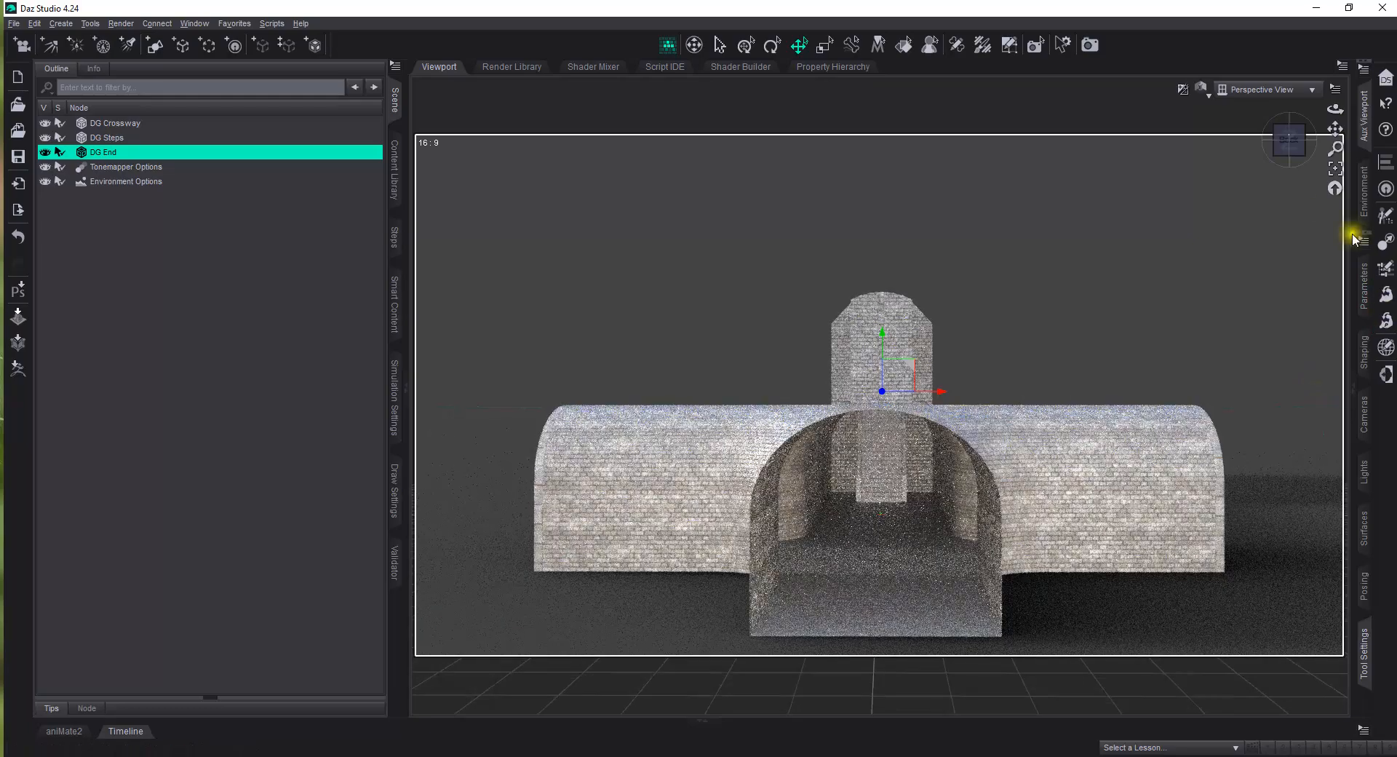
Examine the dungeon interior by travelling through DG Crossway toward the staircase inside DG Steps and back out
mouse_move(1285, 138)
left_mouse_down()
mouse_move(1344, 138)
mouse_move(1293, 139)
left_mouse_up()
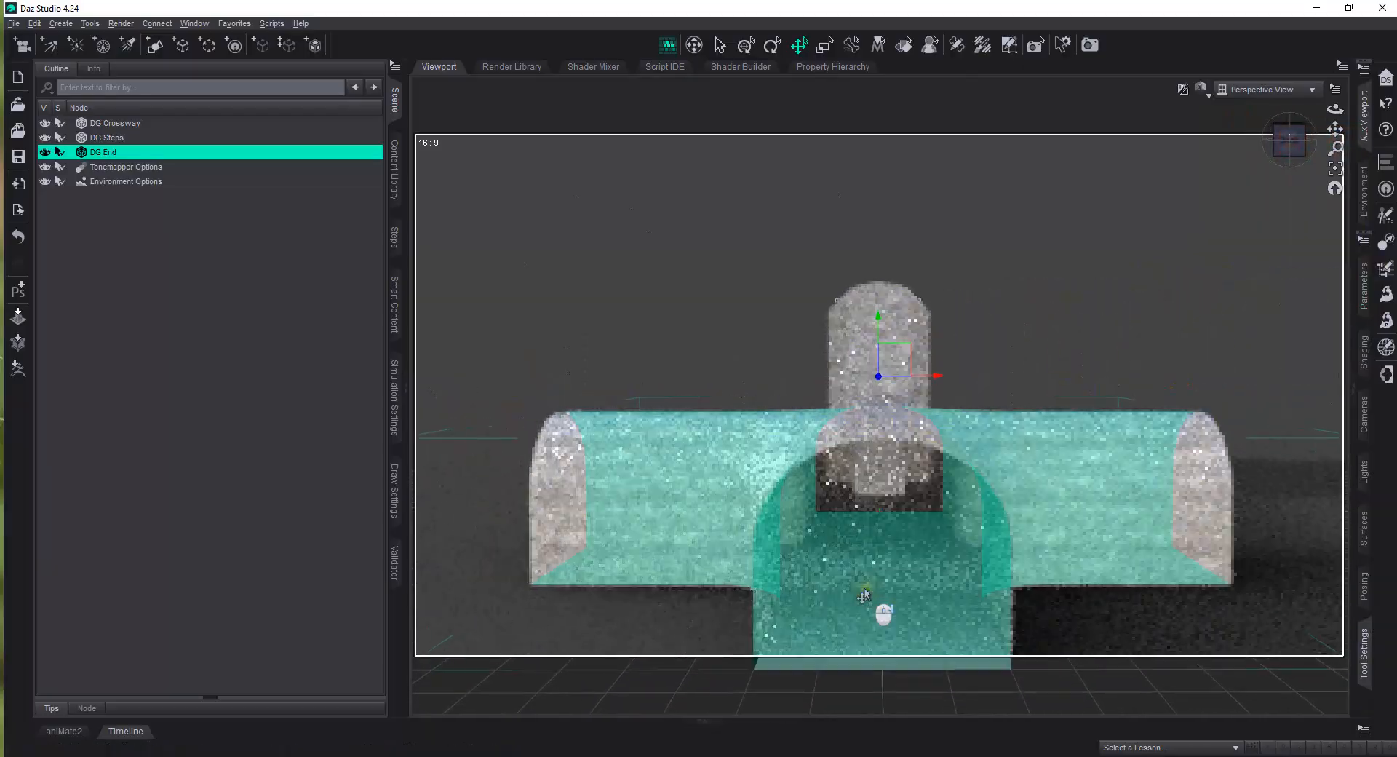
scroll(864, 596, "up", 1)
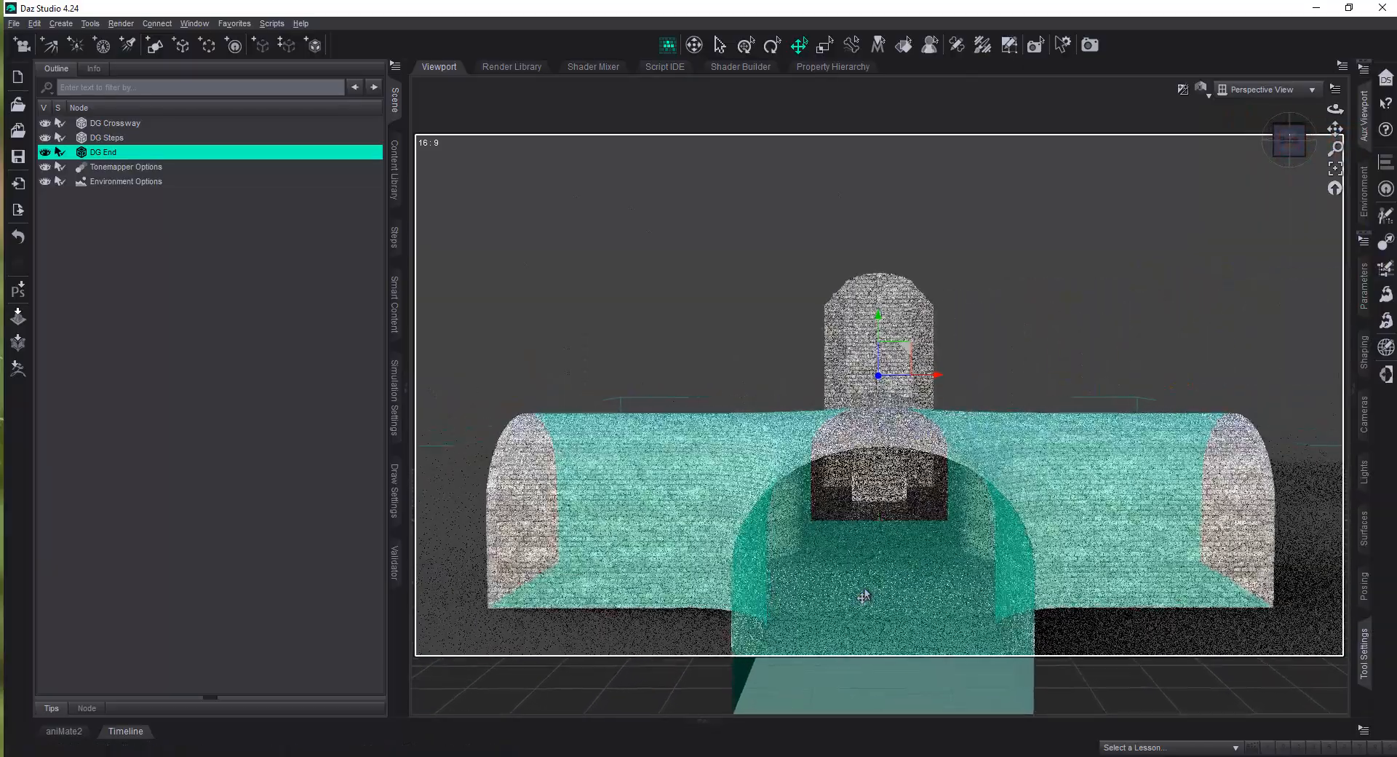
scroll(847, 596, "up", 2)
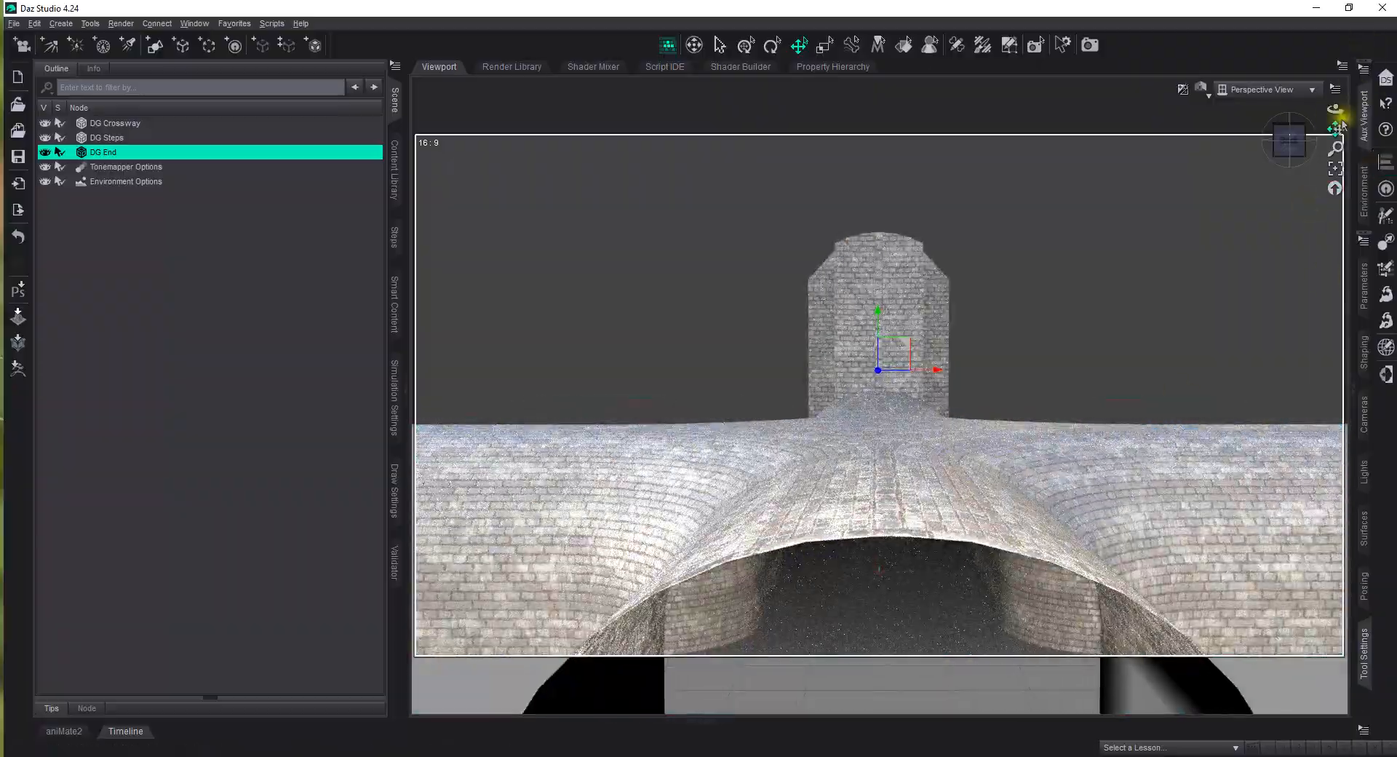
left_click_drag(1337, 127, 1328, 5)
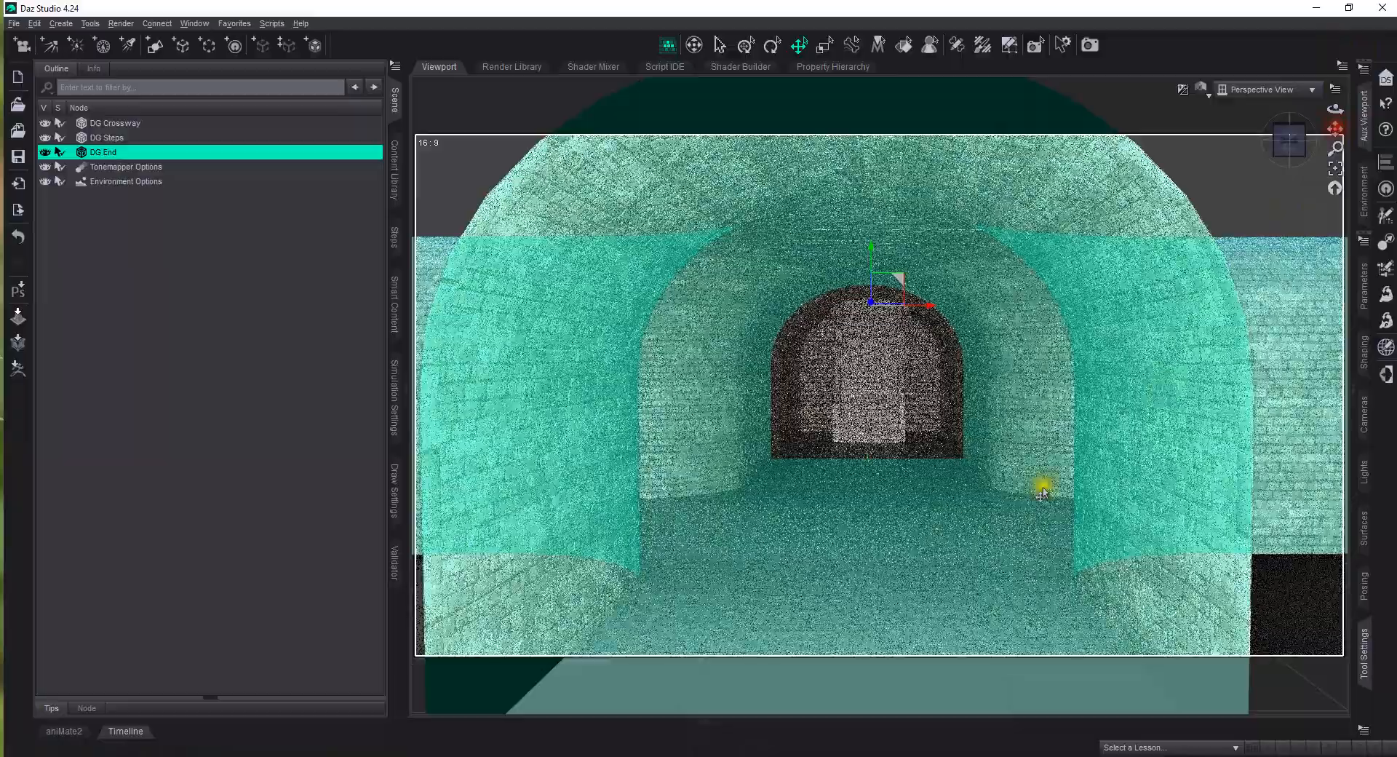
scroll(884, 553, "up", 3)
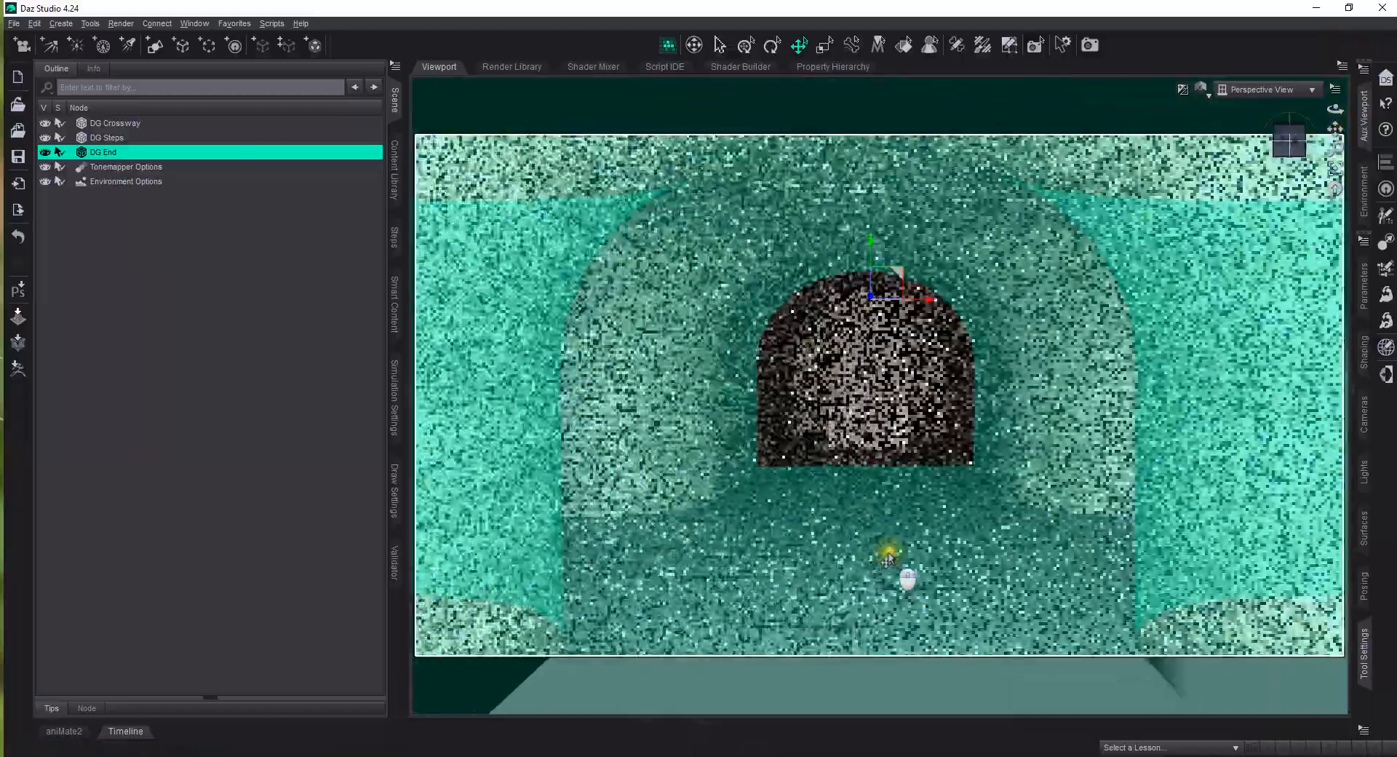
scroll(883, 560, "up", 5)
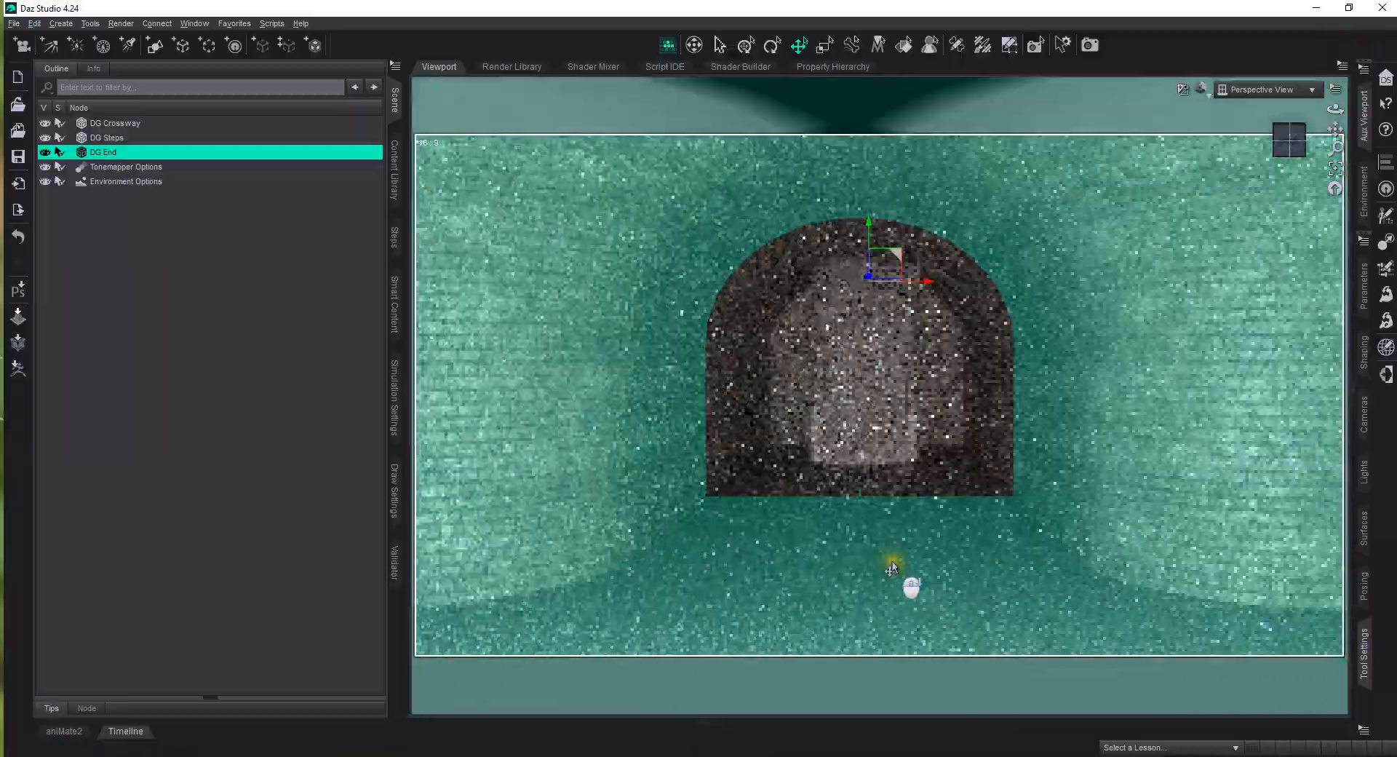
scroll(892, 570, "up", 6)
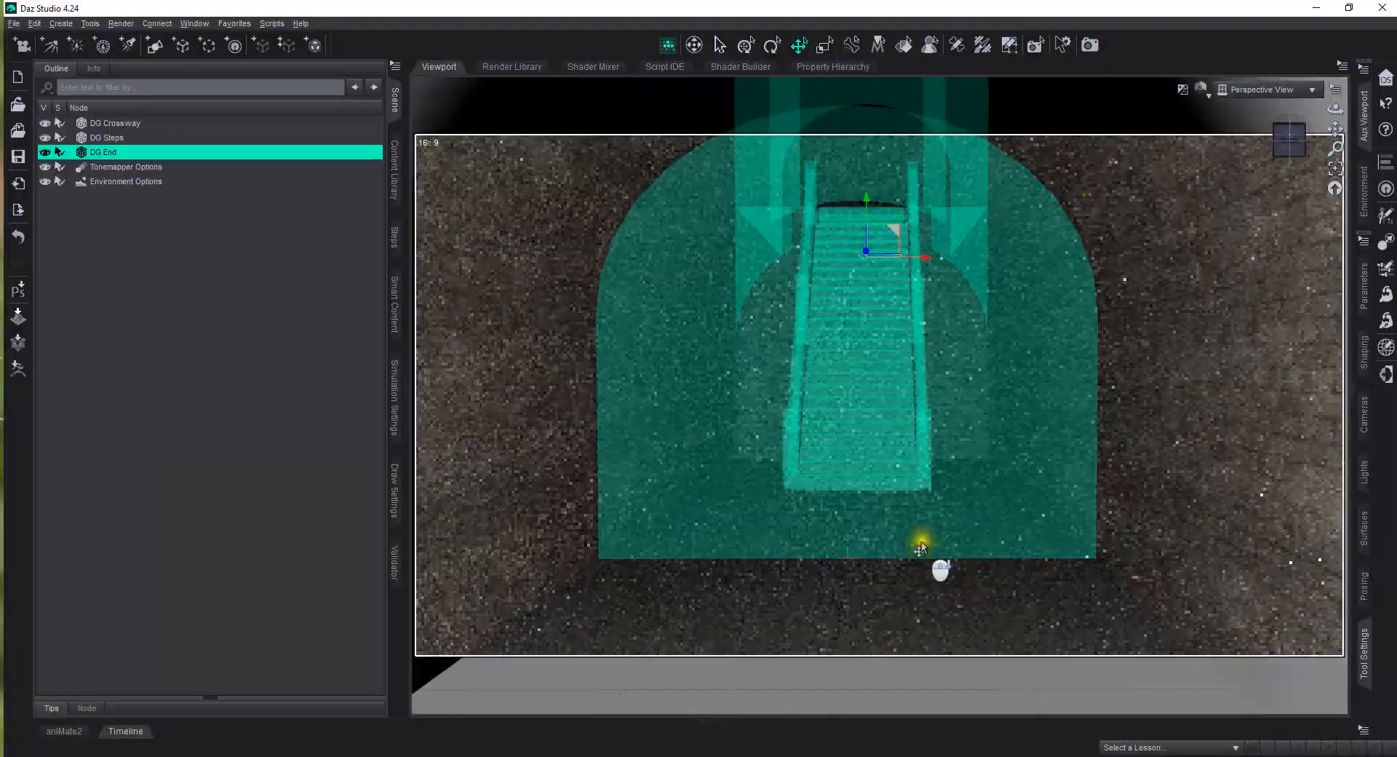
scroll(923, 553, "up", 1)
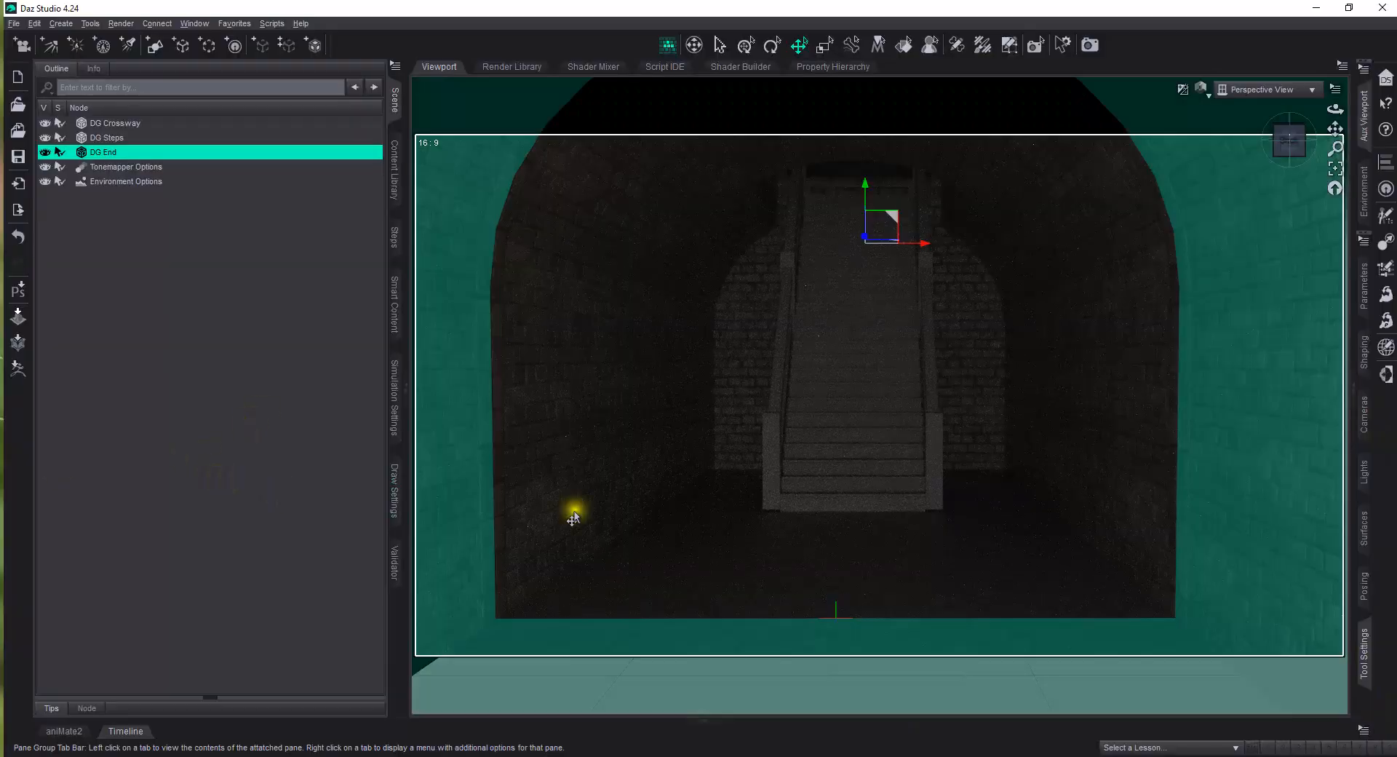
scroll(747, 413, "down", 6)
scroll(731, 416, "down", 4)
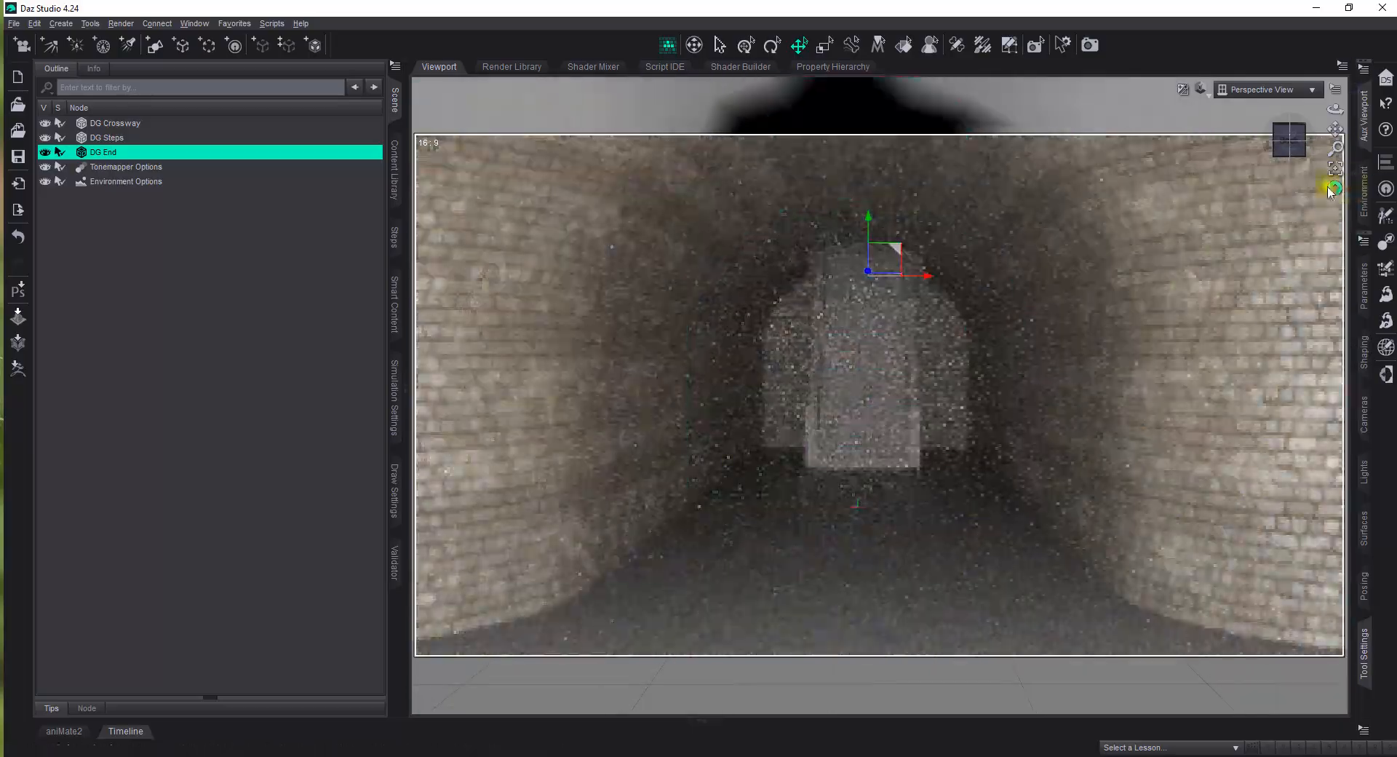
Inspect the joint between DG End and the upper tunnel from outside, and frame DG Crossway, DG Steps and DG End together from above
left_click(1331, 190)
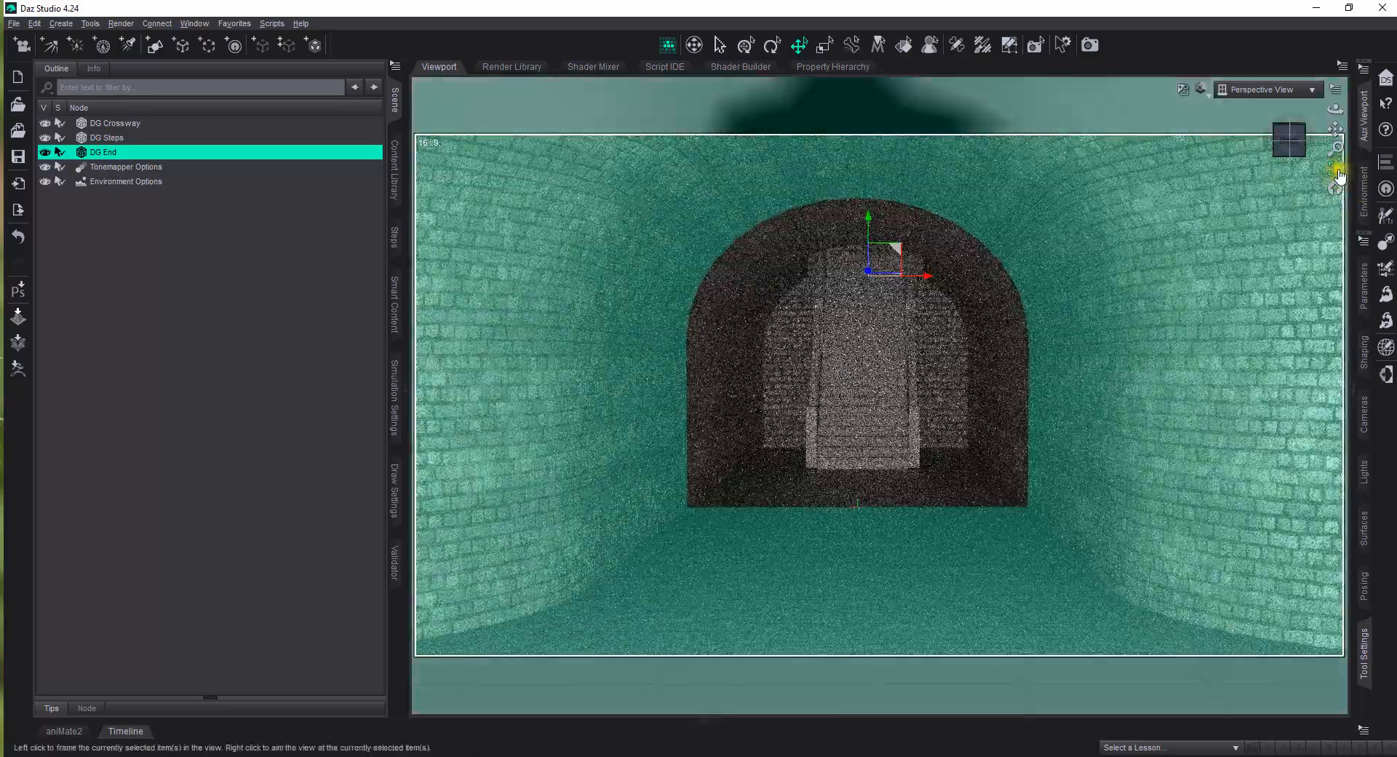
left_click(1289, 153)
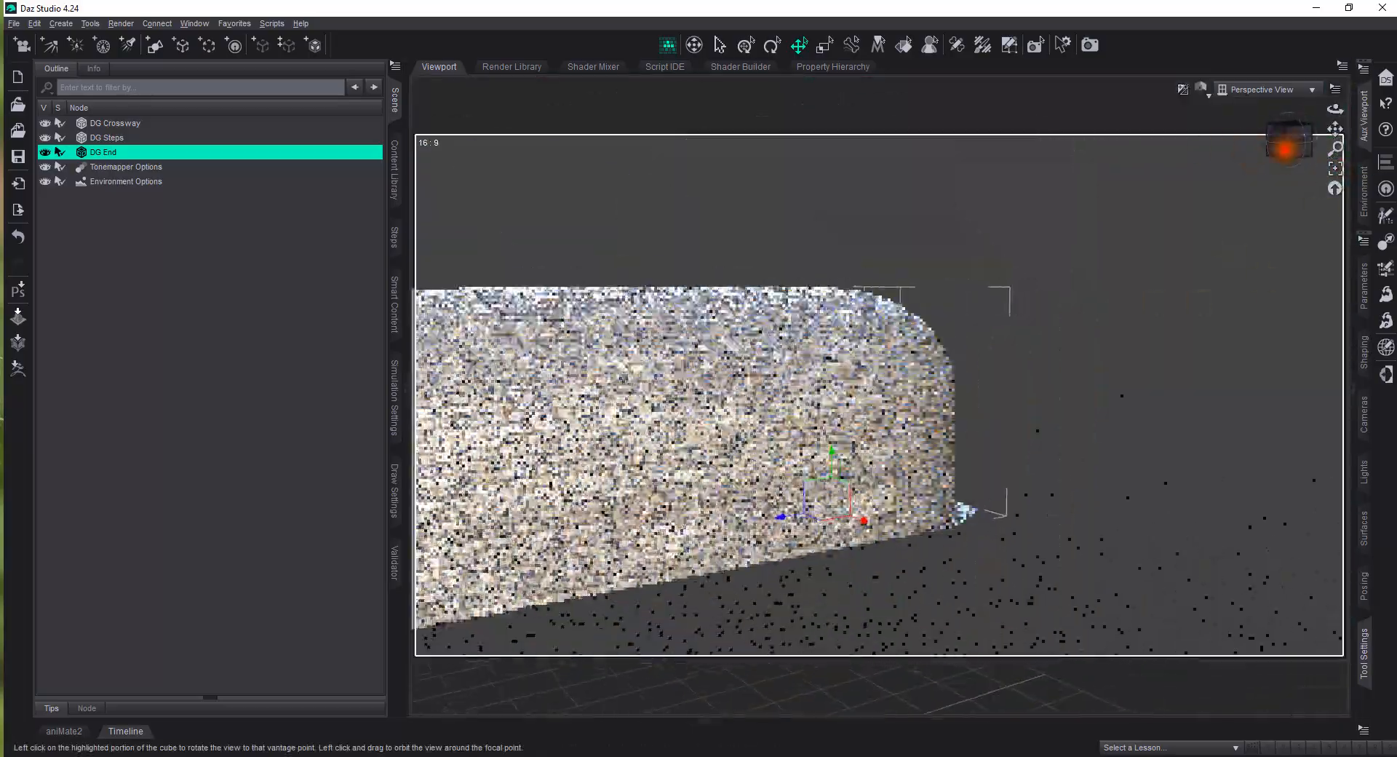
left_click_drag(1237, 252, 1189, 273)
mouse_move(1336, 131)
left_mouse_down()
mouse_move(1388, 78)
mouse_move(1312, 149)
mouse_move(1330, 130)
left_mouse_up()
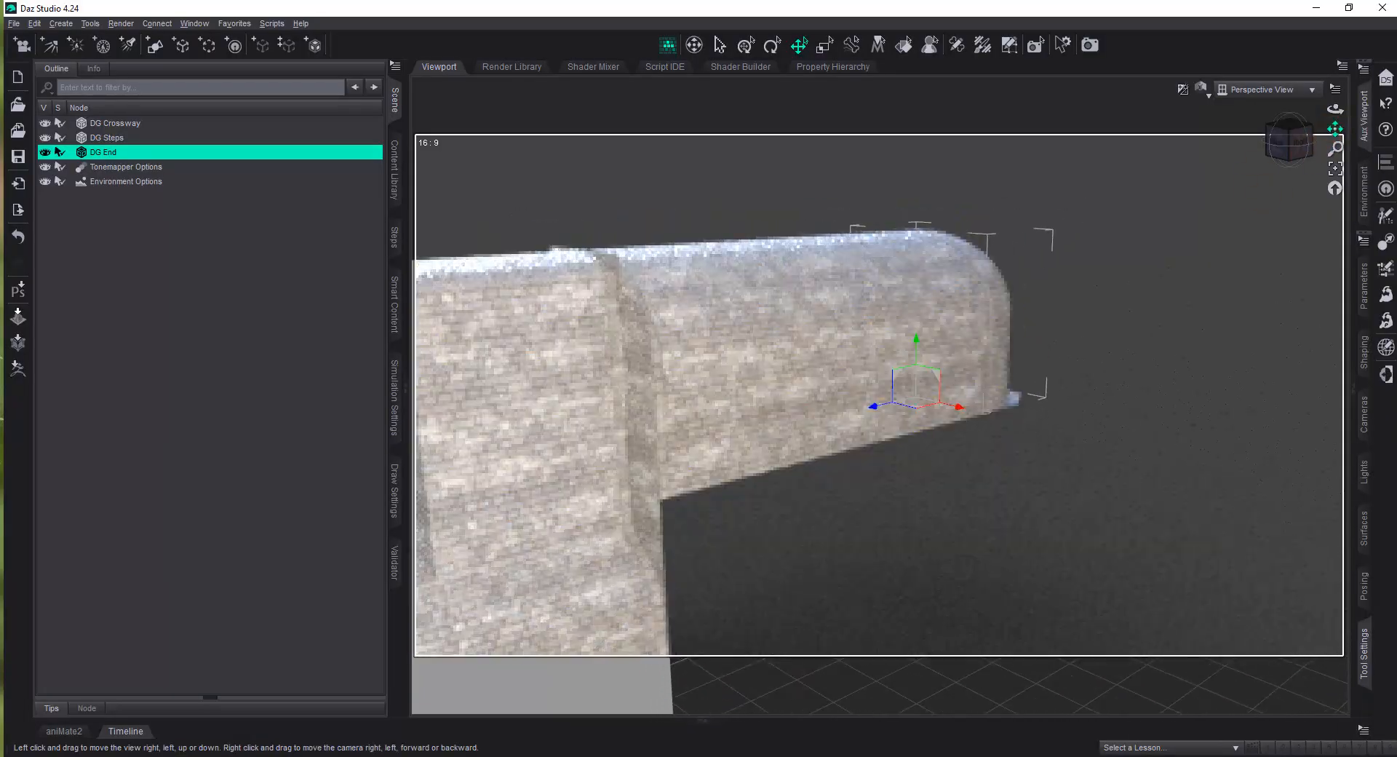
left_click(1338, 175)
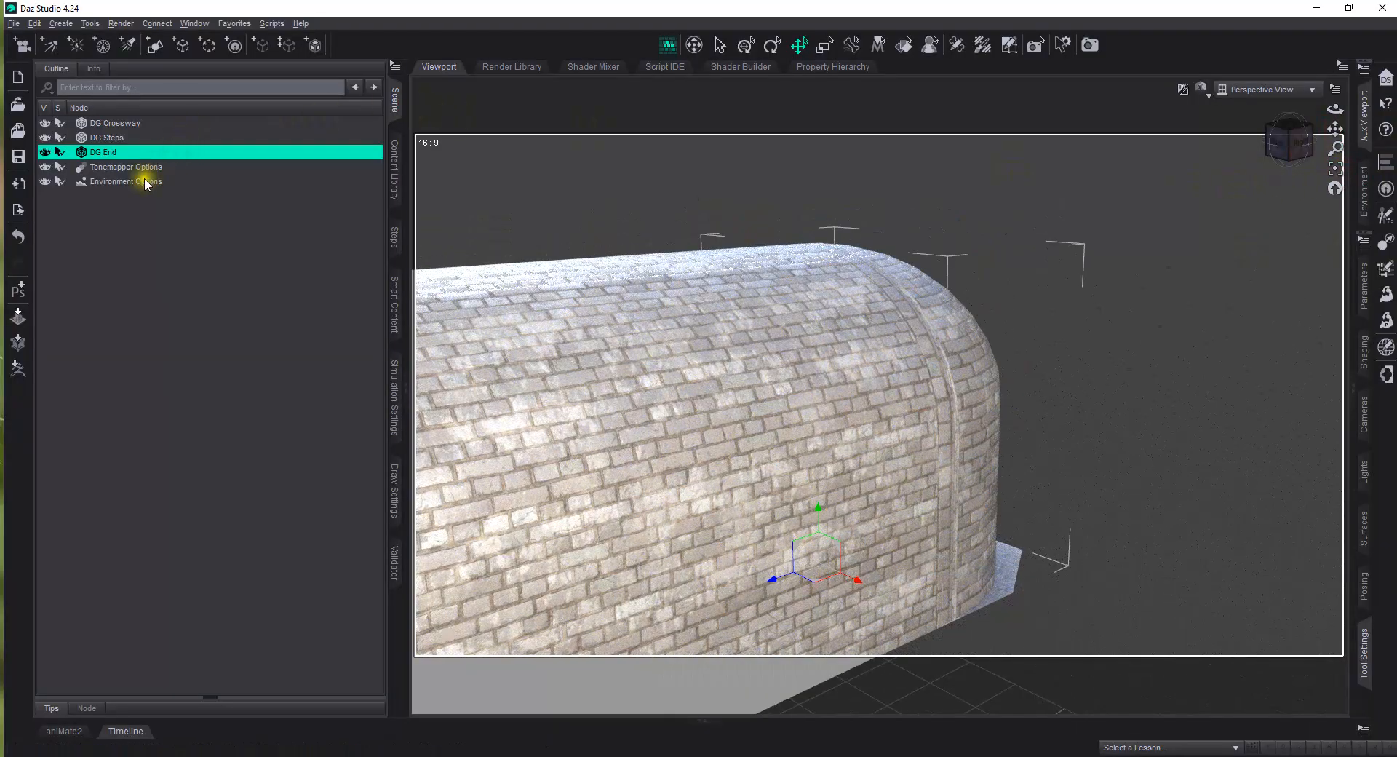
left_click(121, 125, "shift")
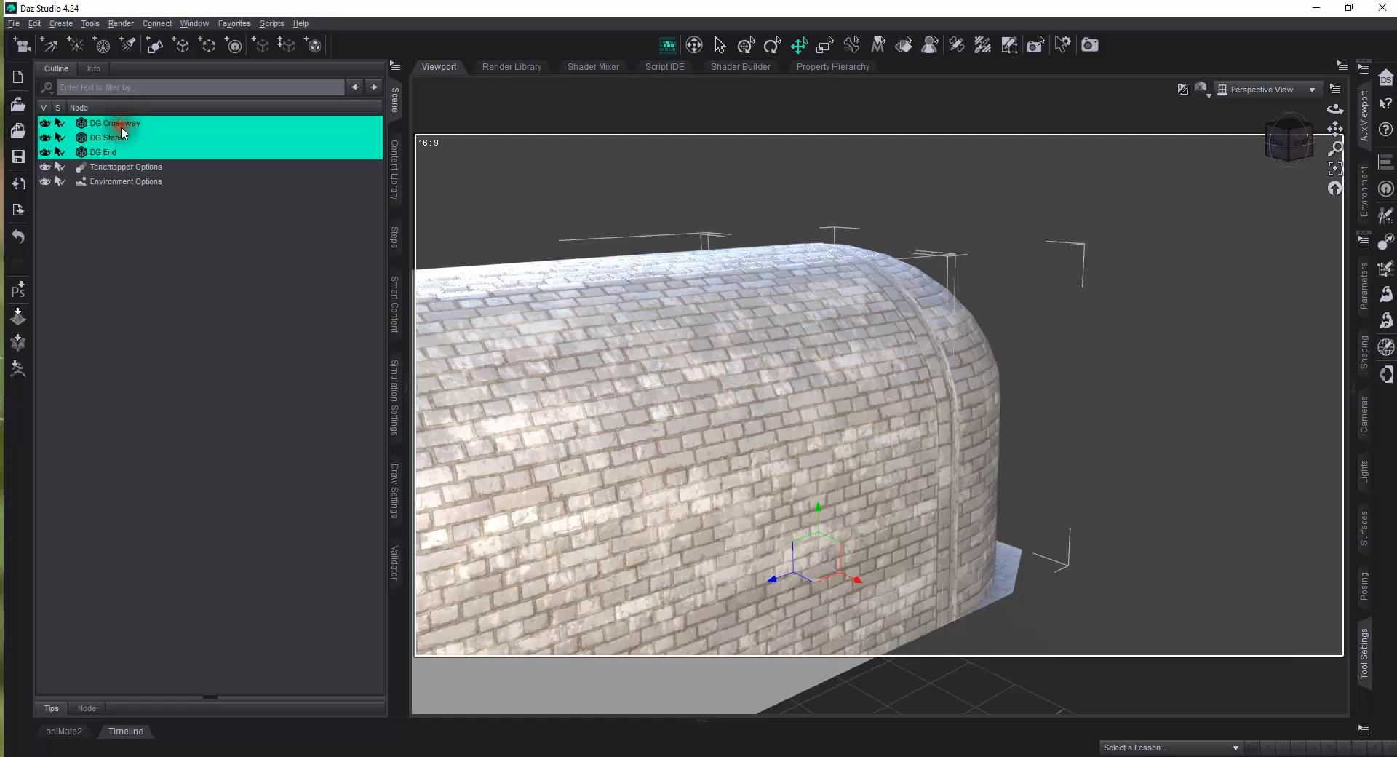
left_click(1335, 180)
mouse_move(1270, 135)
left_mouse_down()
mouse_move(1226, 145)
mouse_move(1289, 134)
mouse_move(1277, 144)
mouse_move(1276, 130)
left_mouse_up()
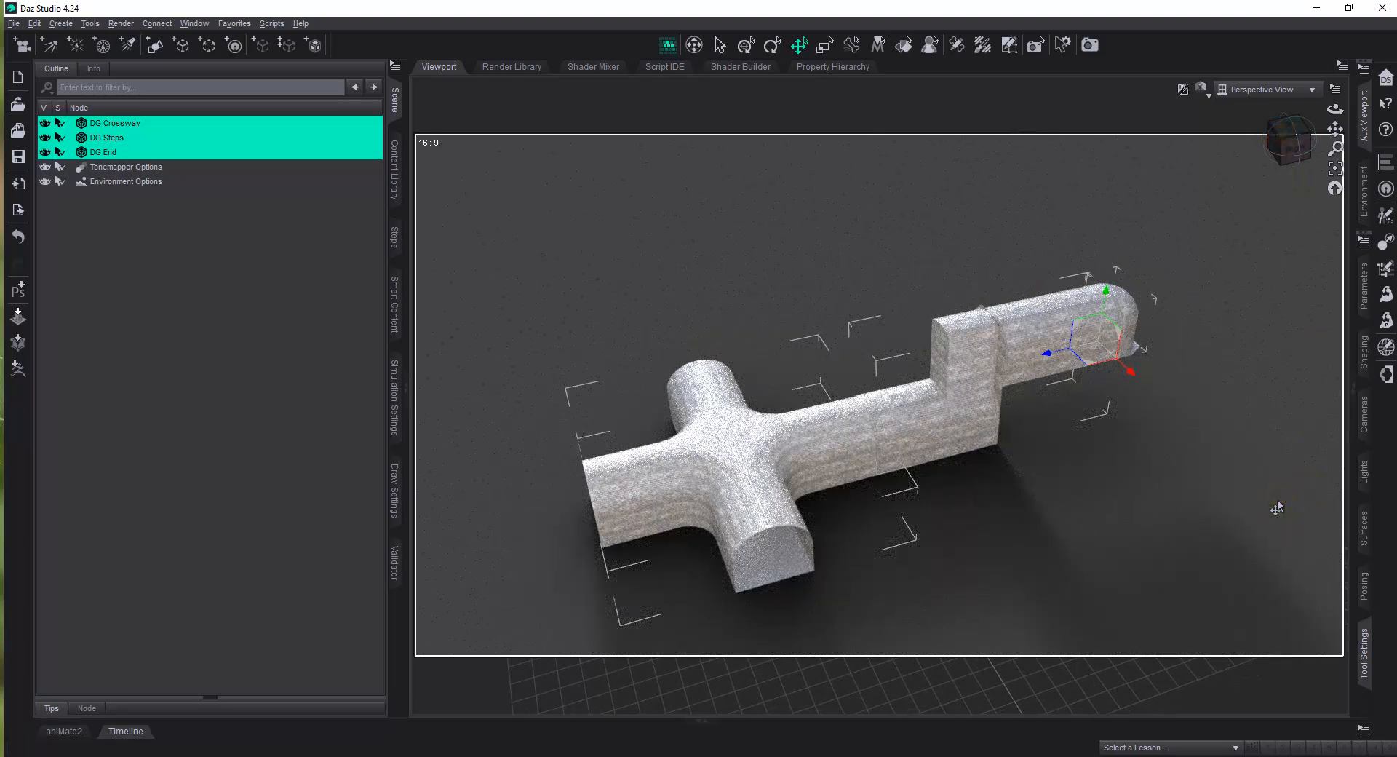
Delete DG Crossway, DG Steps and DG End from the scene
left_click(1259, 442)
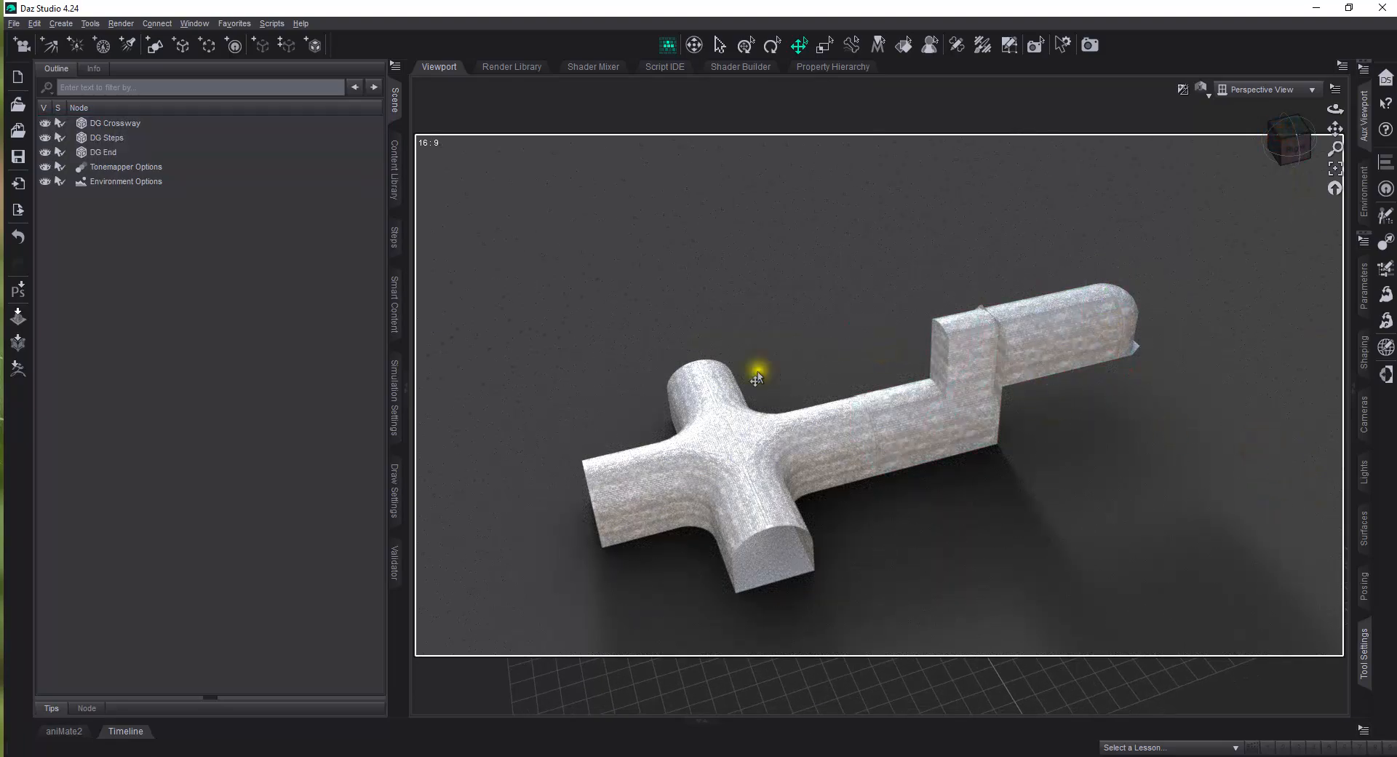
left_click(690, 470)
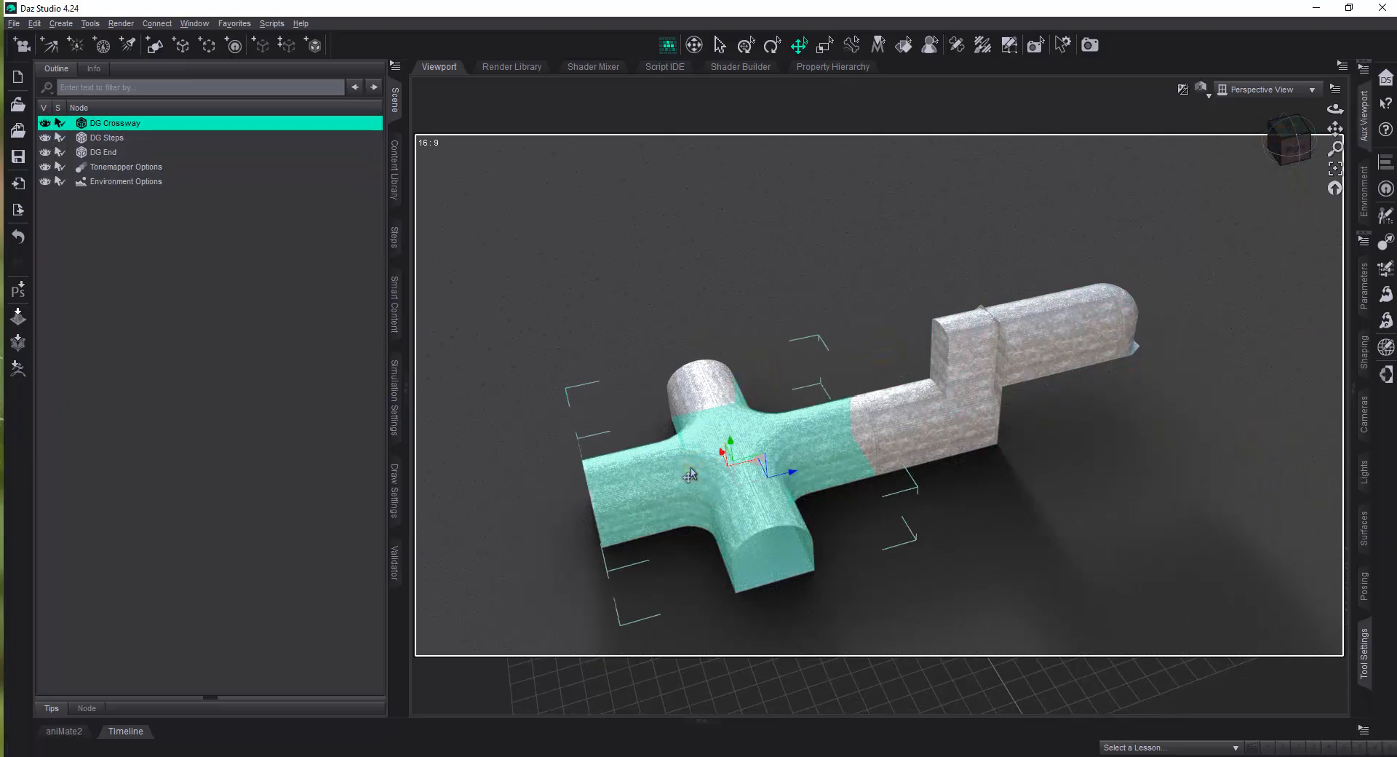
key("Delete")
left_click(1000, 406)
key("Delete")
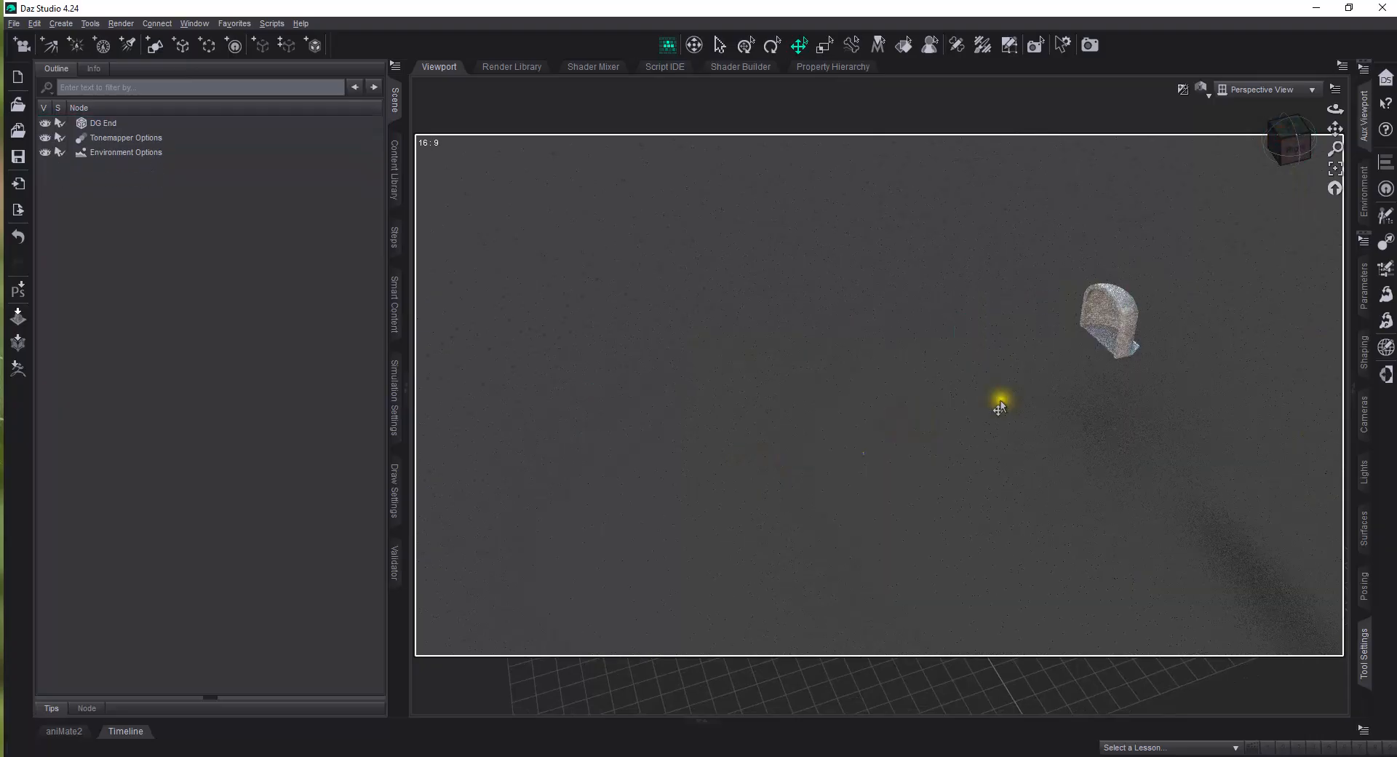
left_click(1115, 330)
key("Delete")
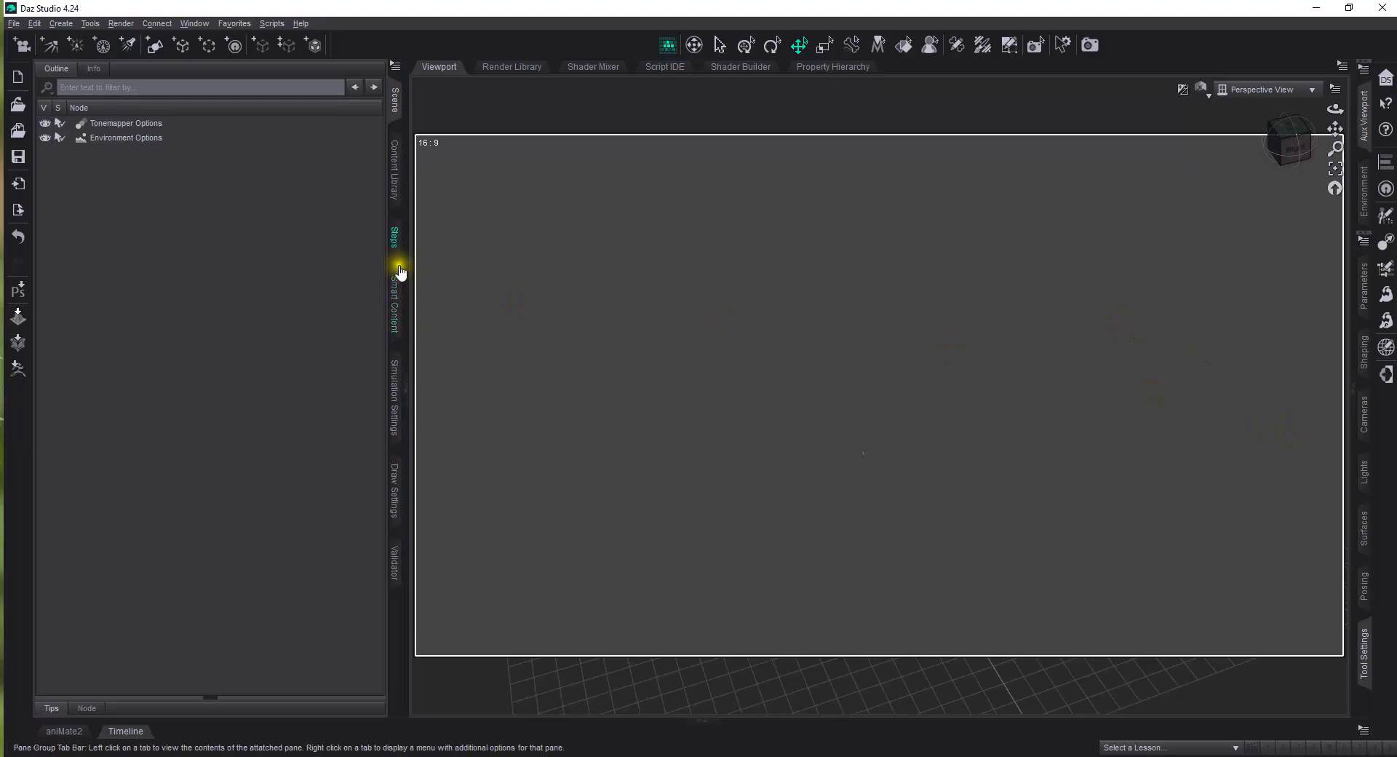
Load the DG EYS Crossway set from the EYS Dungeon Subsets folder and frame it in the view
left_click(395, 181)
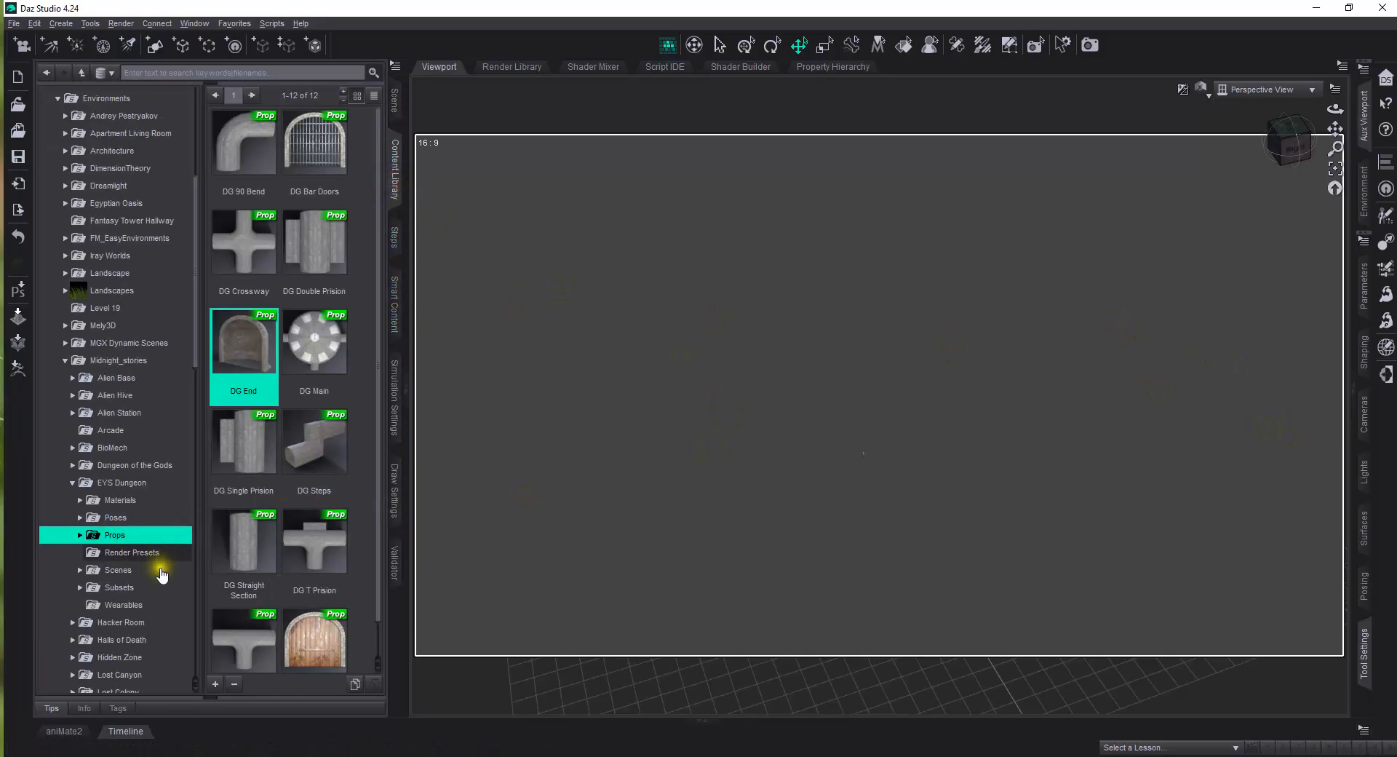
left_click(124, 589)
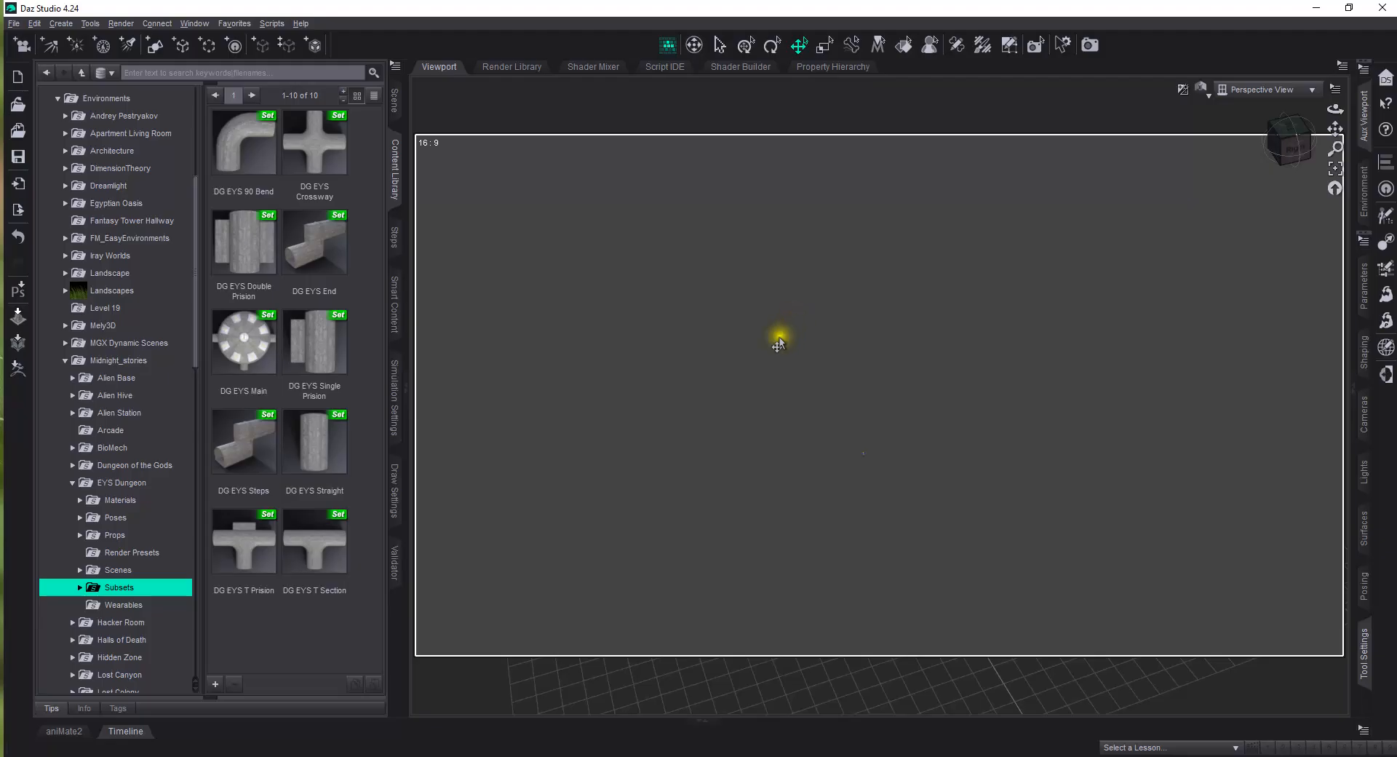
mouse_move(315, 155)
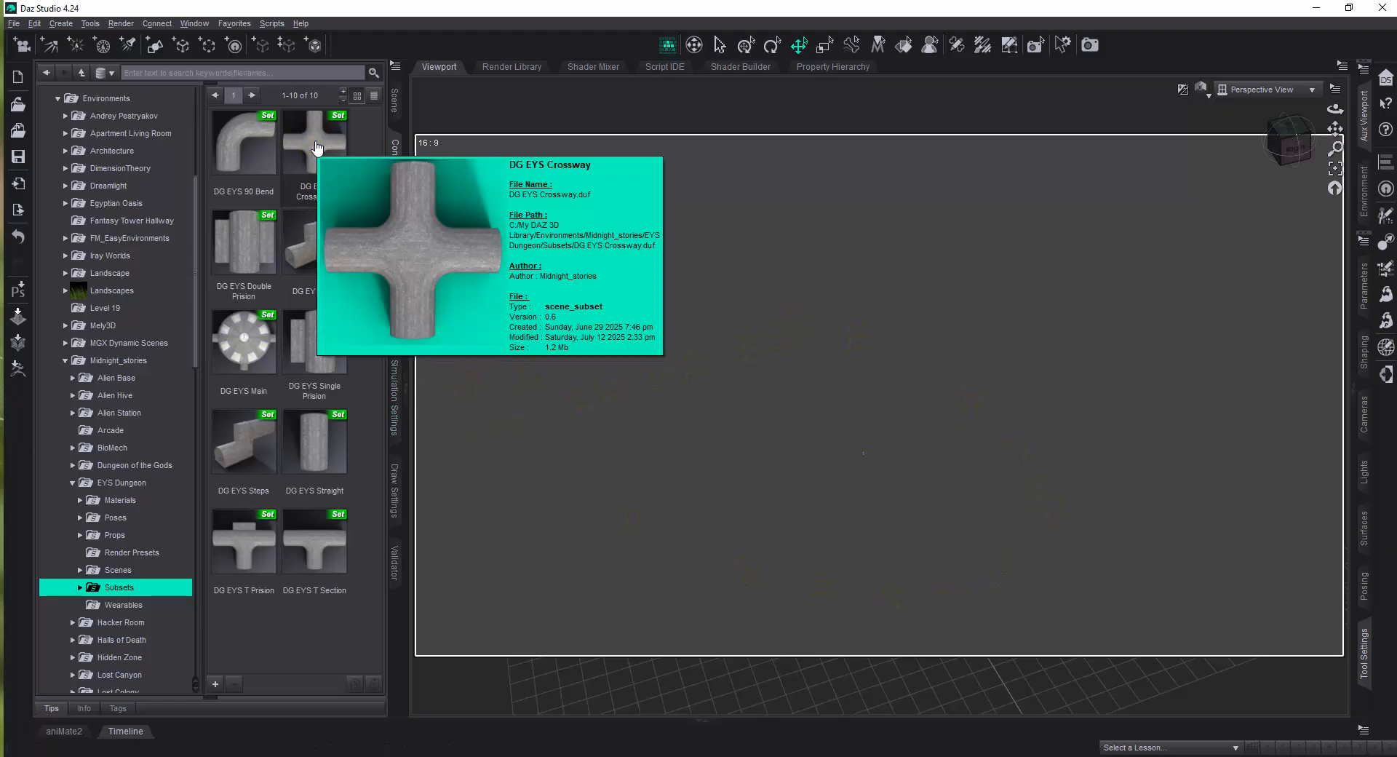
double_click(316, 148)
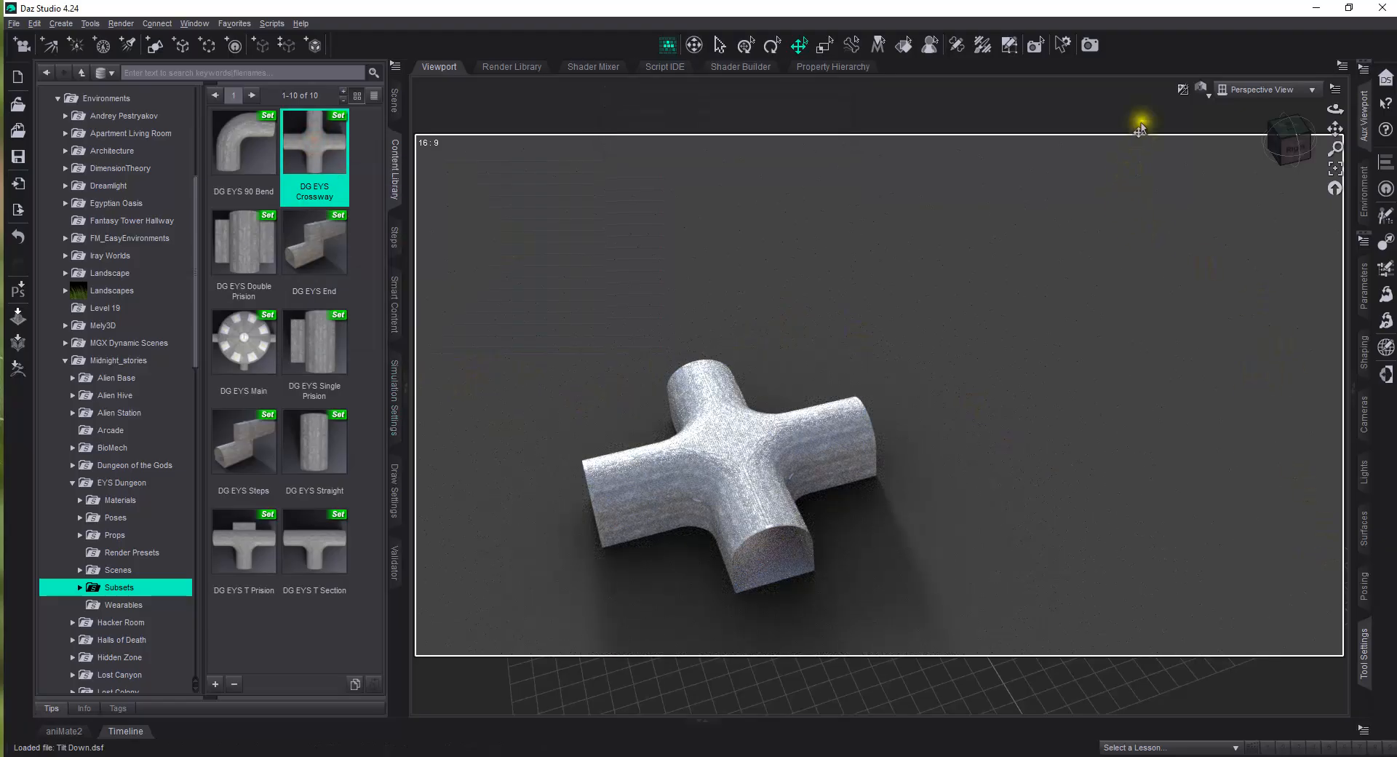
left_click(1336, 169)
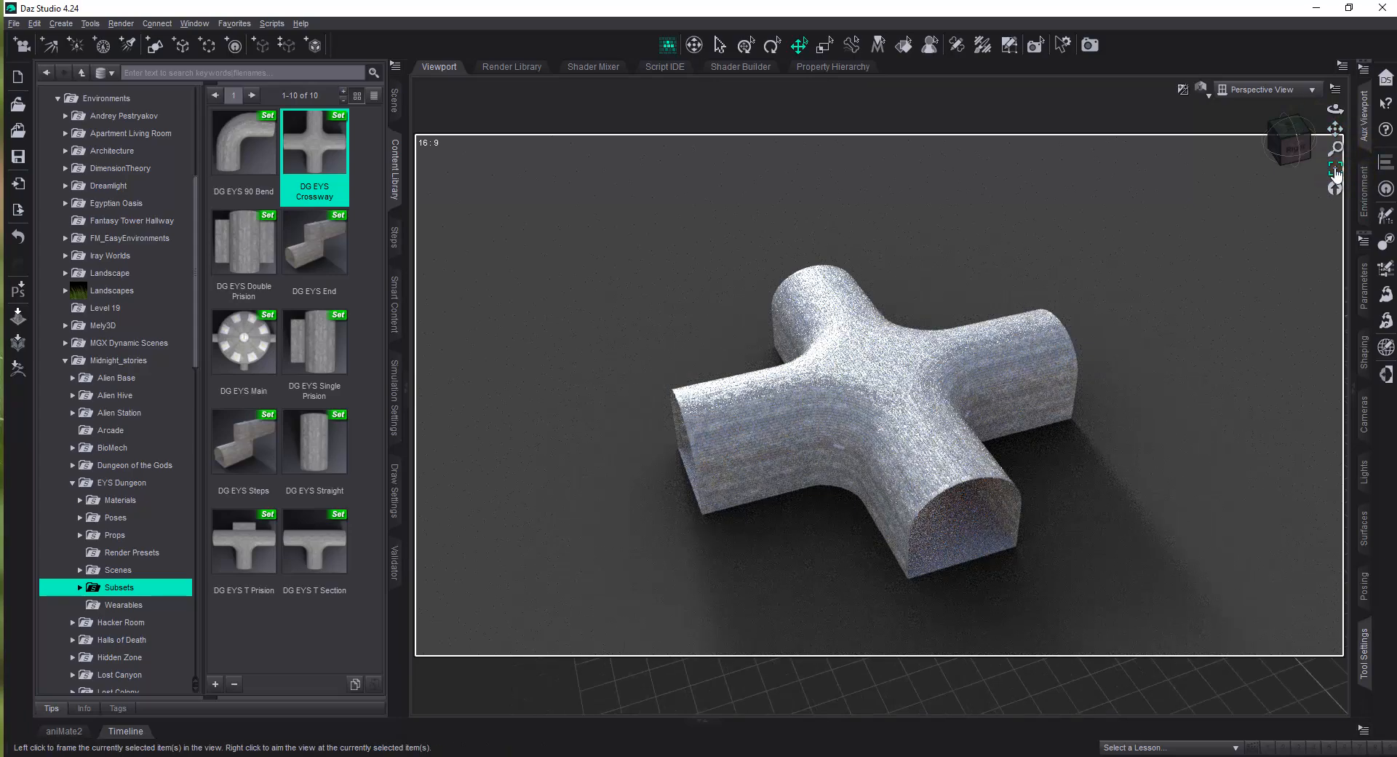
Examine the torches, statues and lights inside the DG EYS Crossway set, and view its tunnels from outside
left_click(1294, 161)
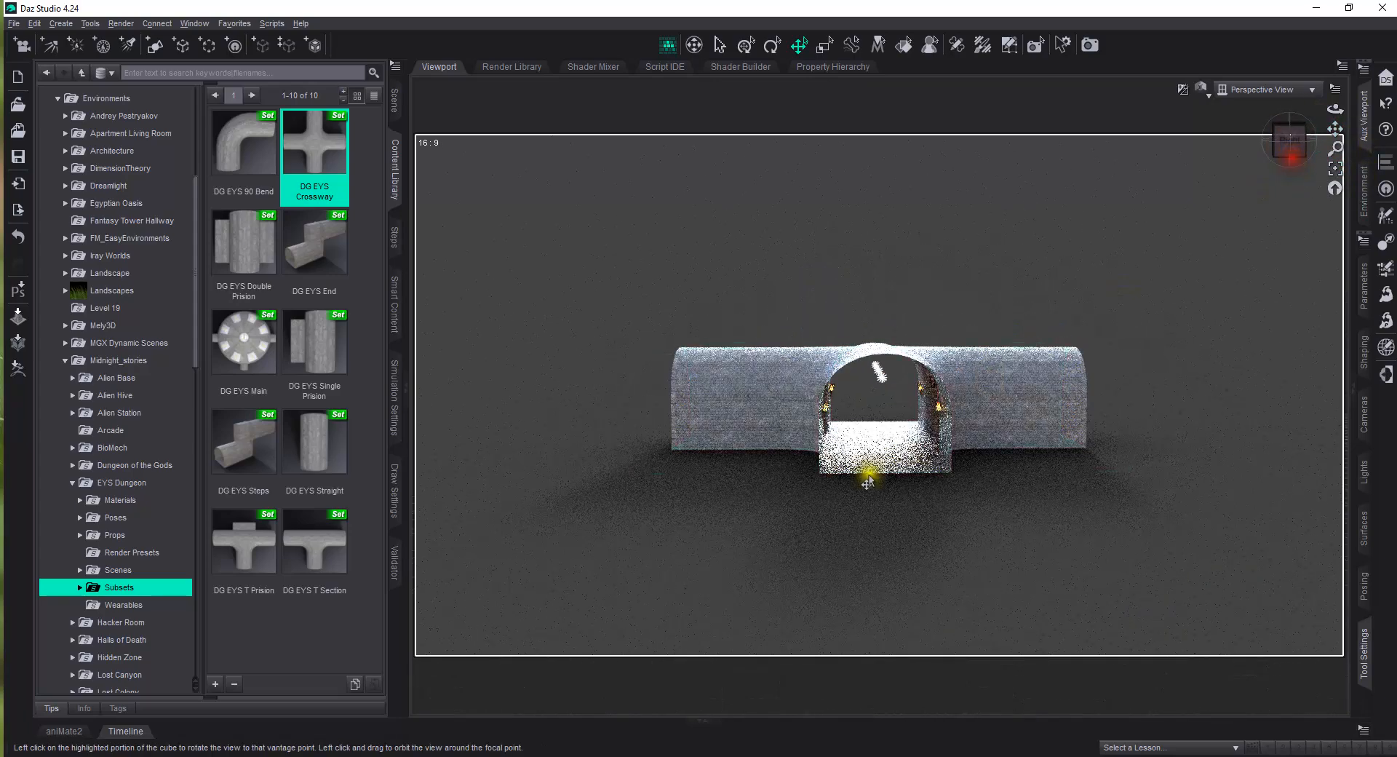
scroll(902, 523, "down", 5)
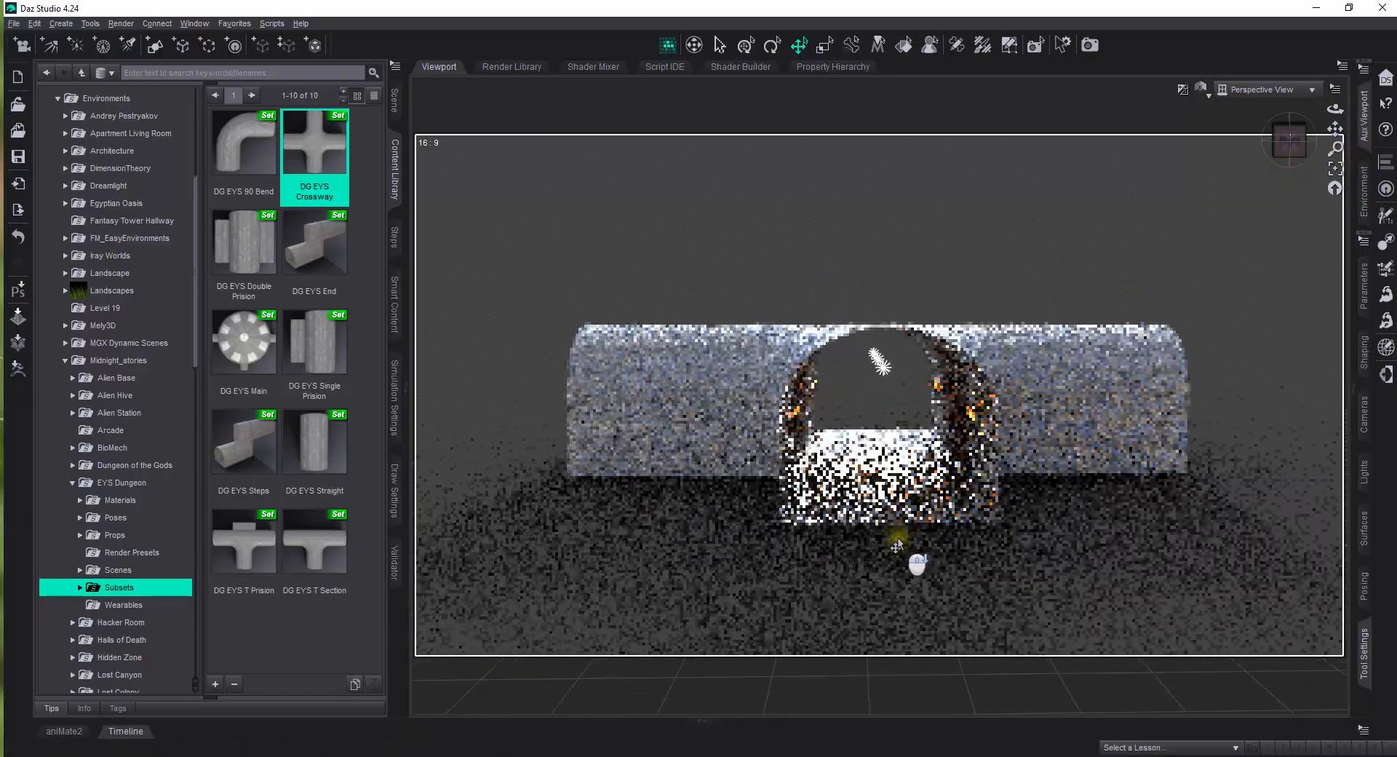
scroll(898, 544, "down", 3)
scroll(902, 548, "down", 5)
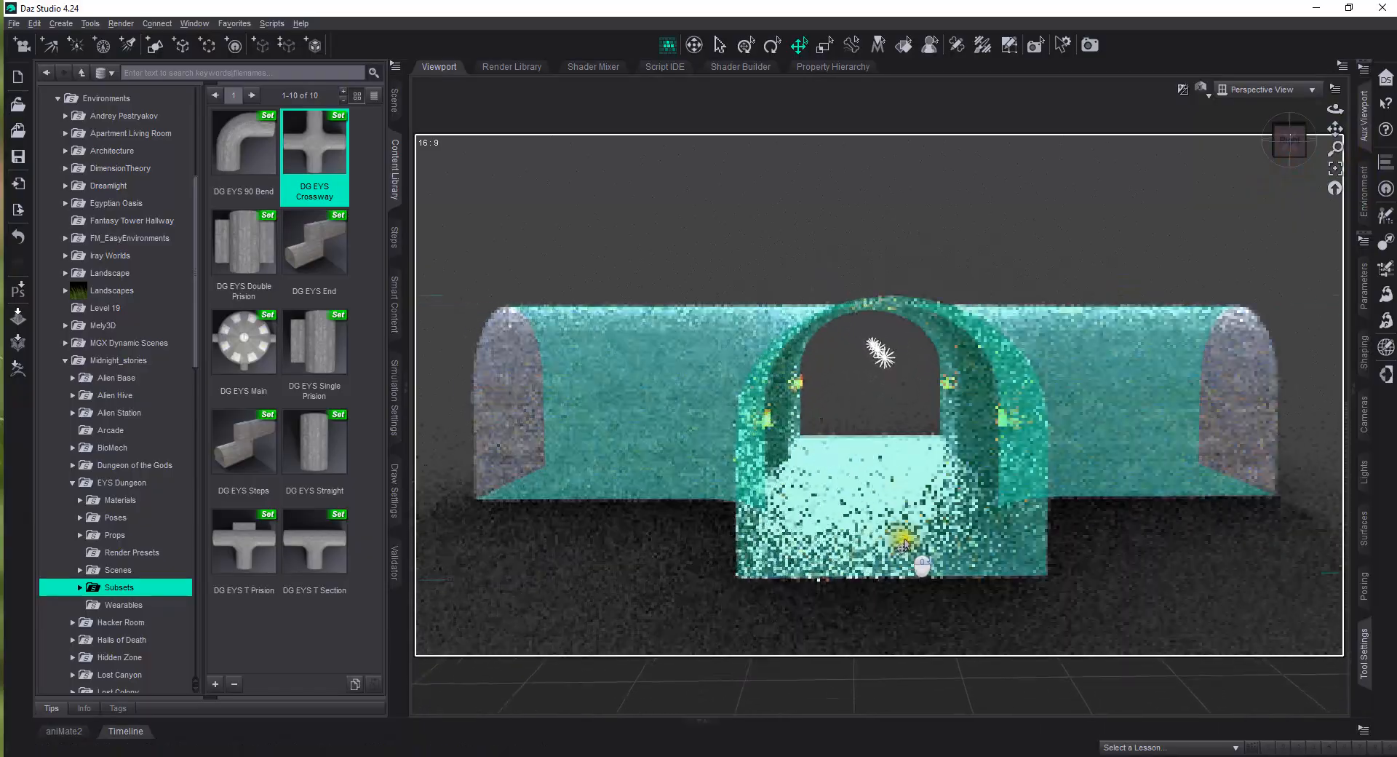
scroll(907, 546, "down", 6)
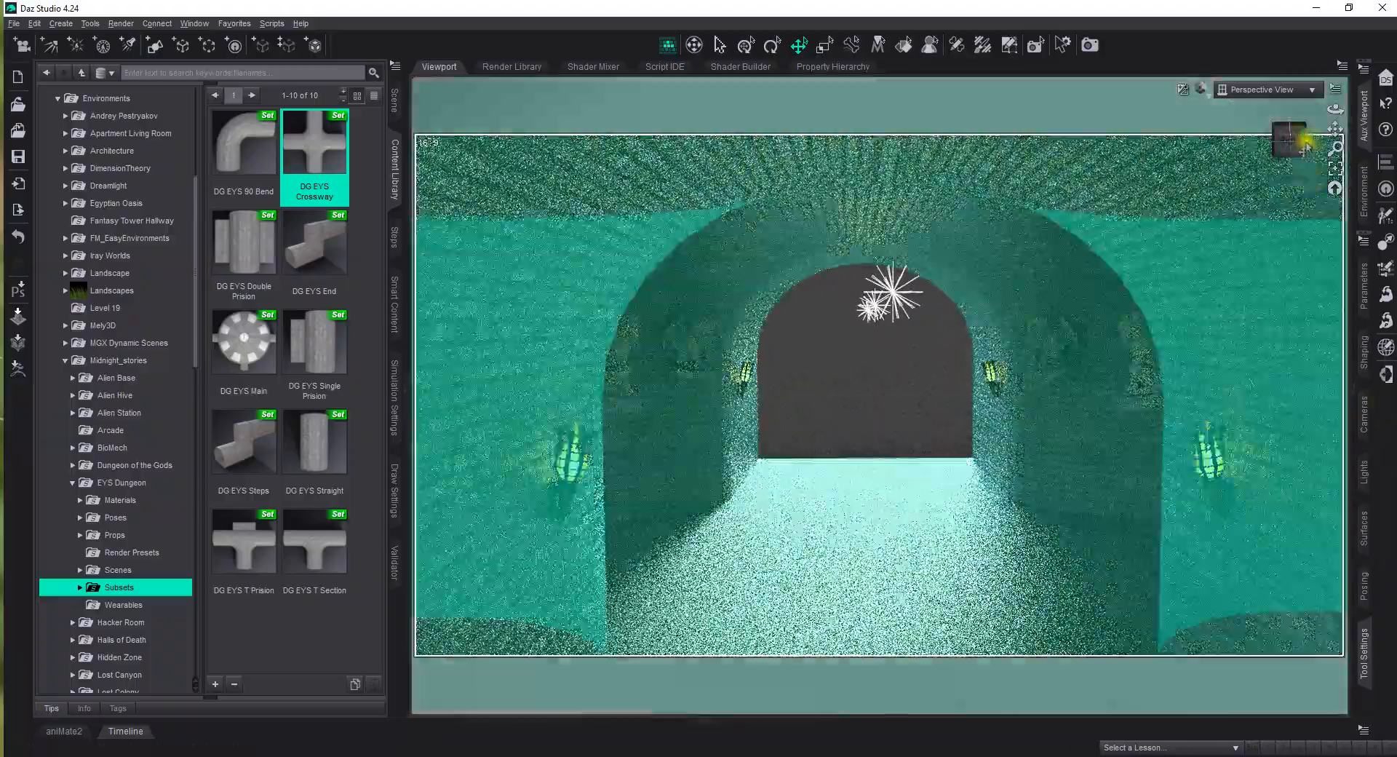
left_click_drag(1298, 143, 1301, 146)
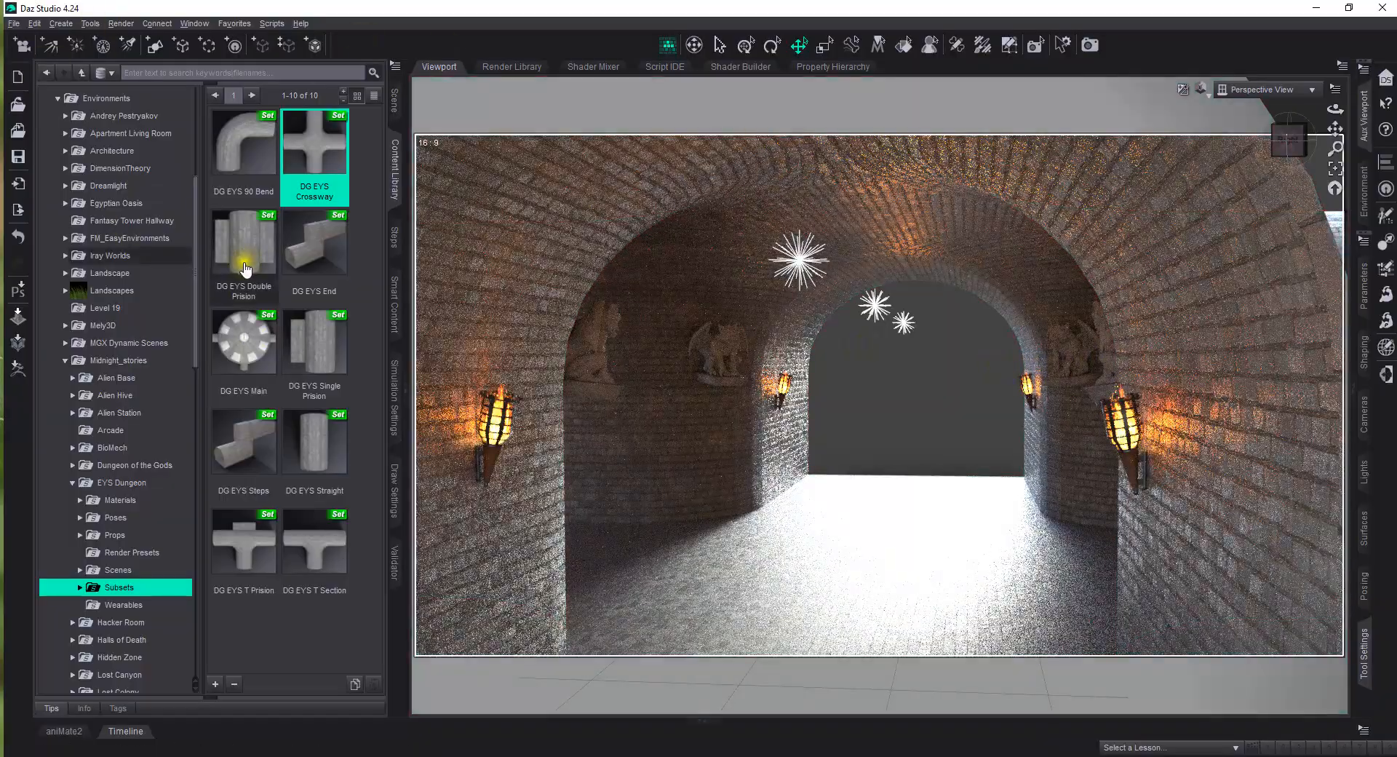
scroll(901, 356, "up", 4)
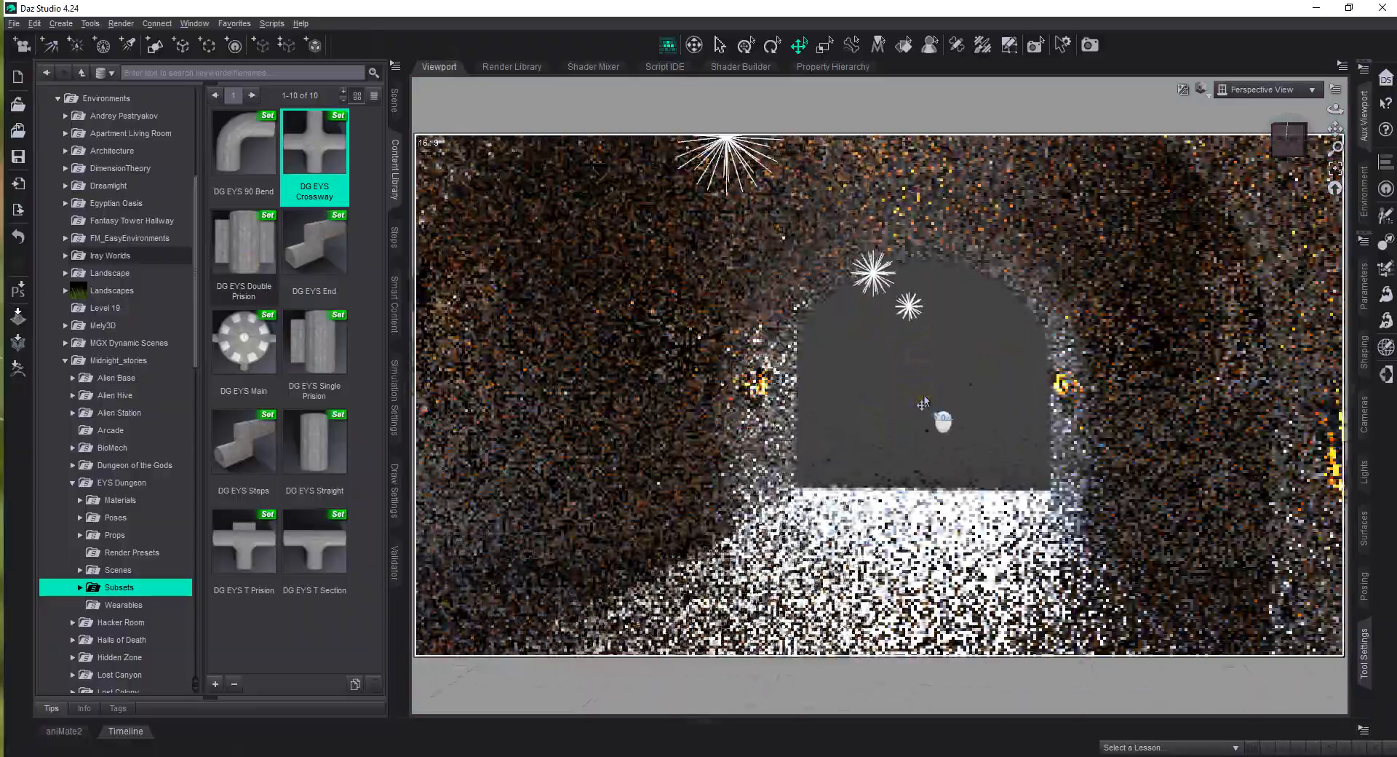
scroll(923, 404, "down", 5)
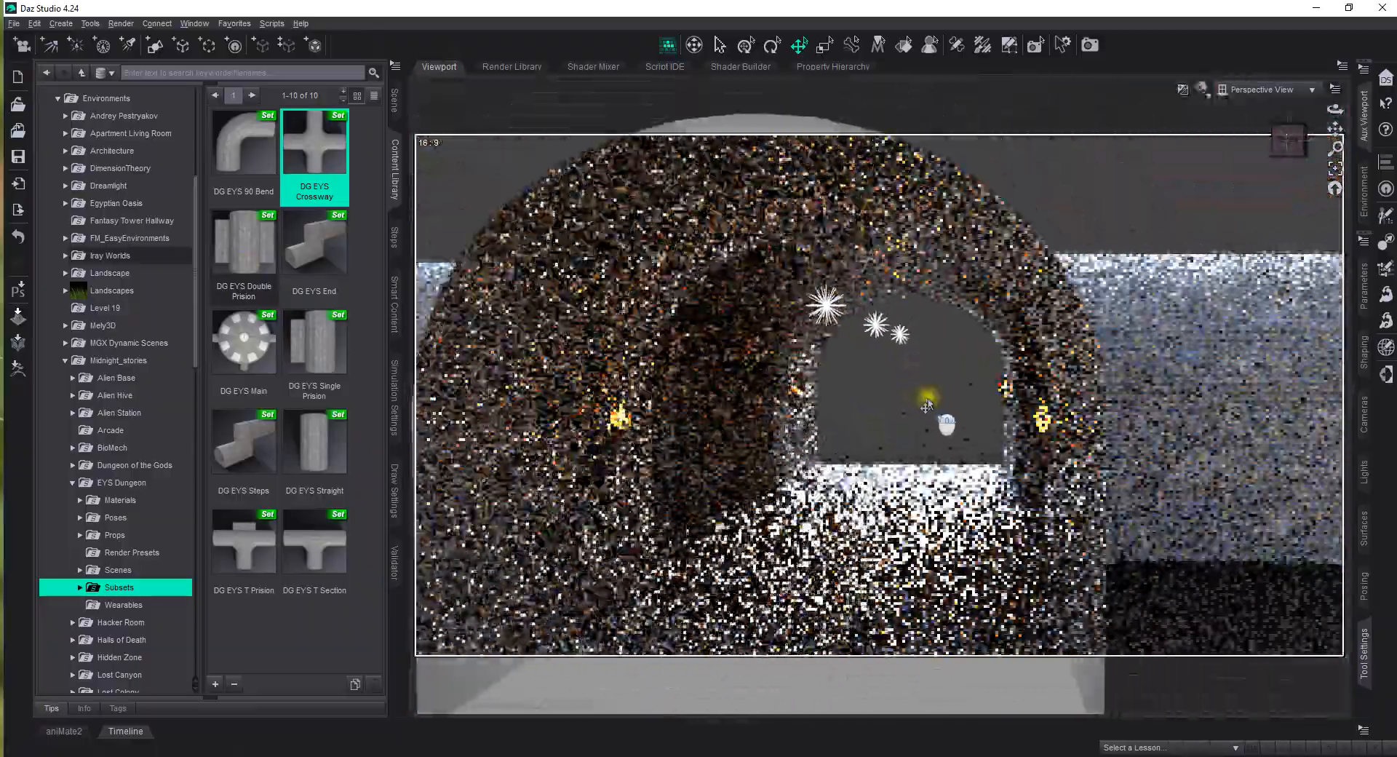
scroll(926, 406, "down", 3)
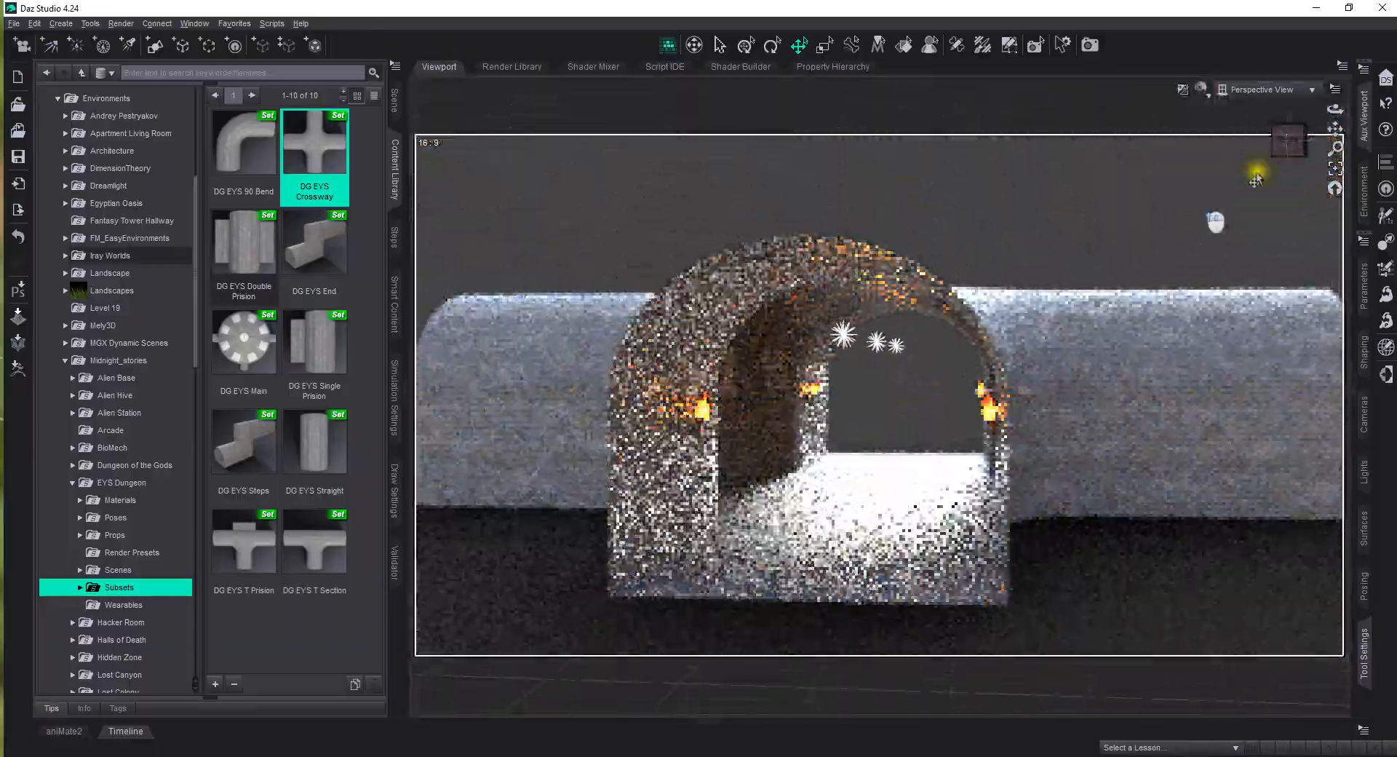
left_click_drag(1283, 141, 1281, 139)
Load the DG EYS T Prision set from the EYS Dungeon Subsets folder and switch the viewport to Wireframe
left_click(469, 311)
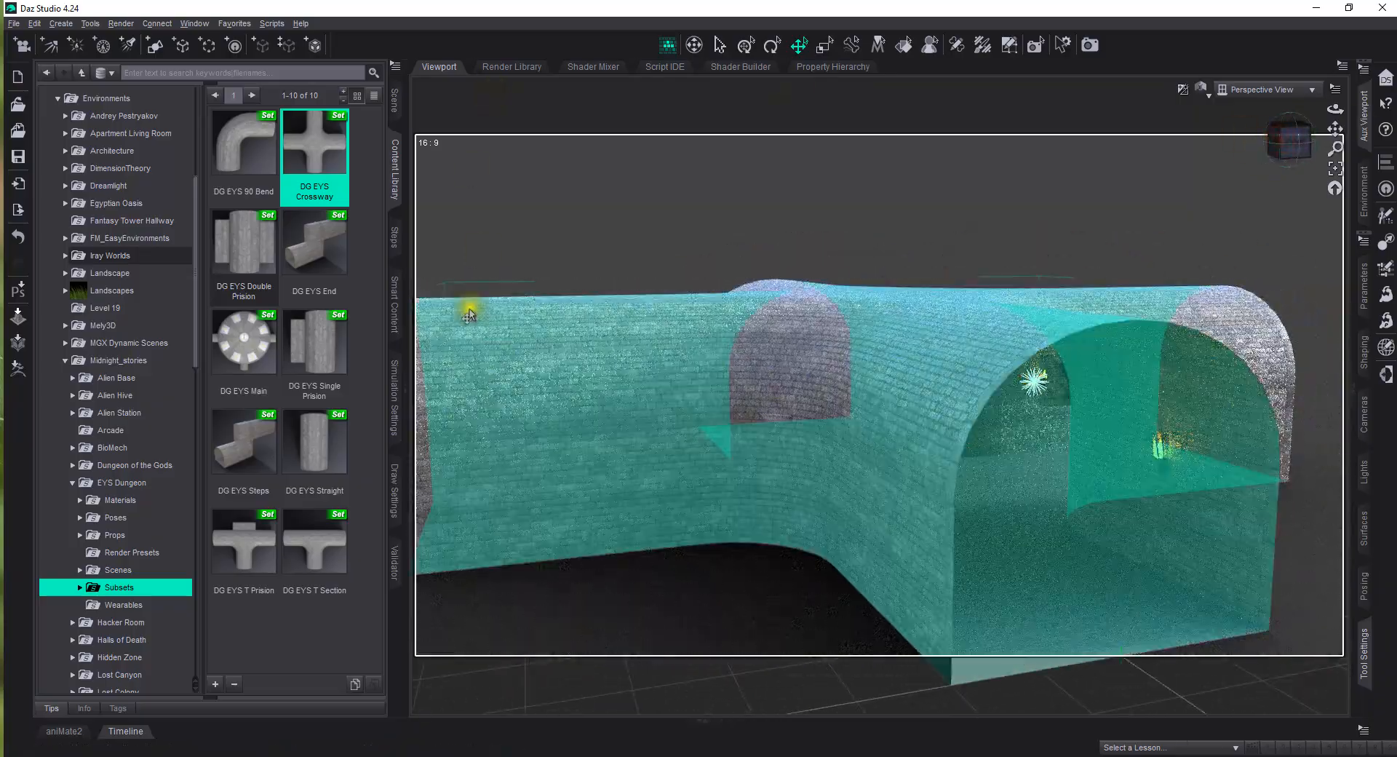
left_click(434, 580)
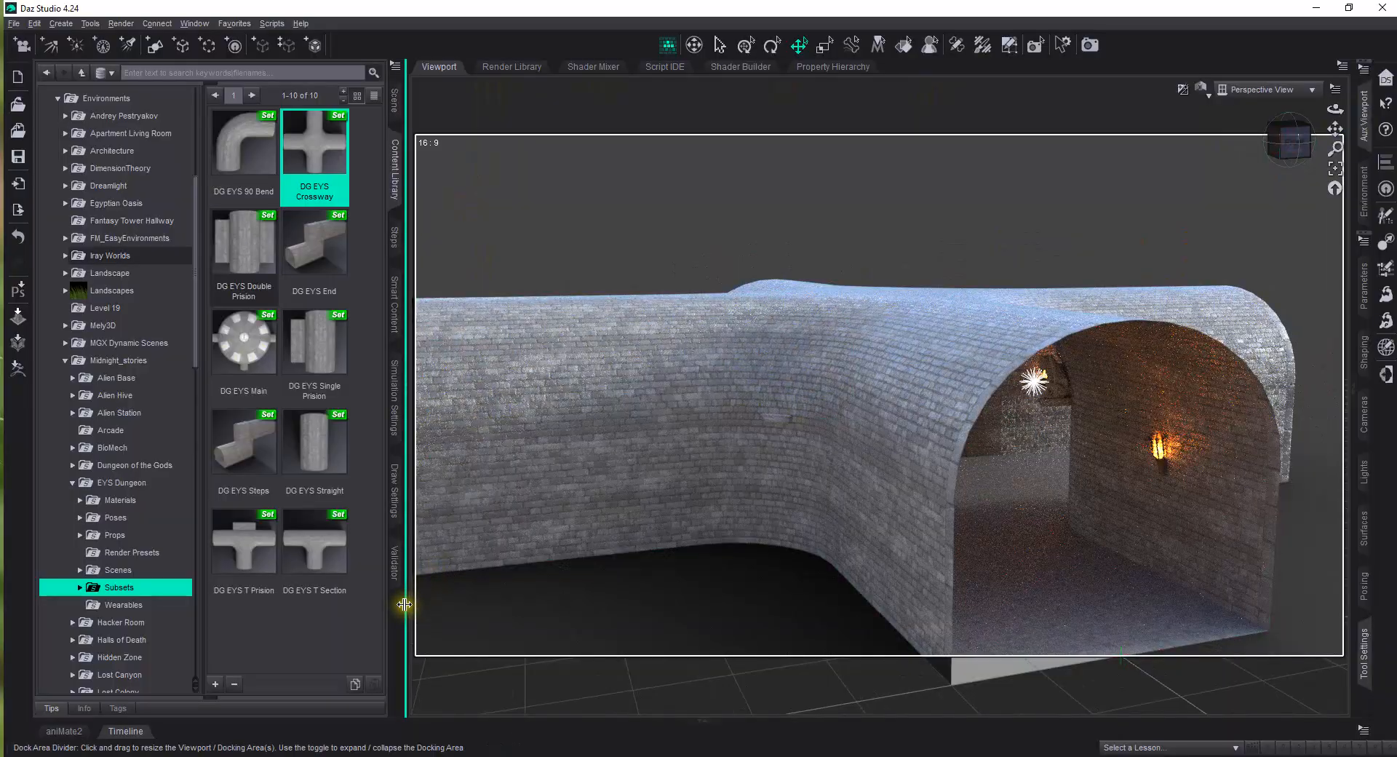
left_click(250, 554)
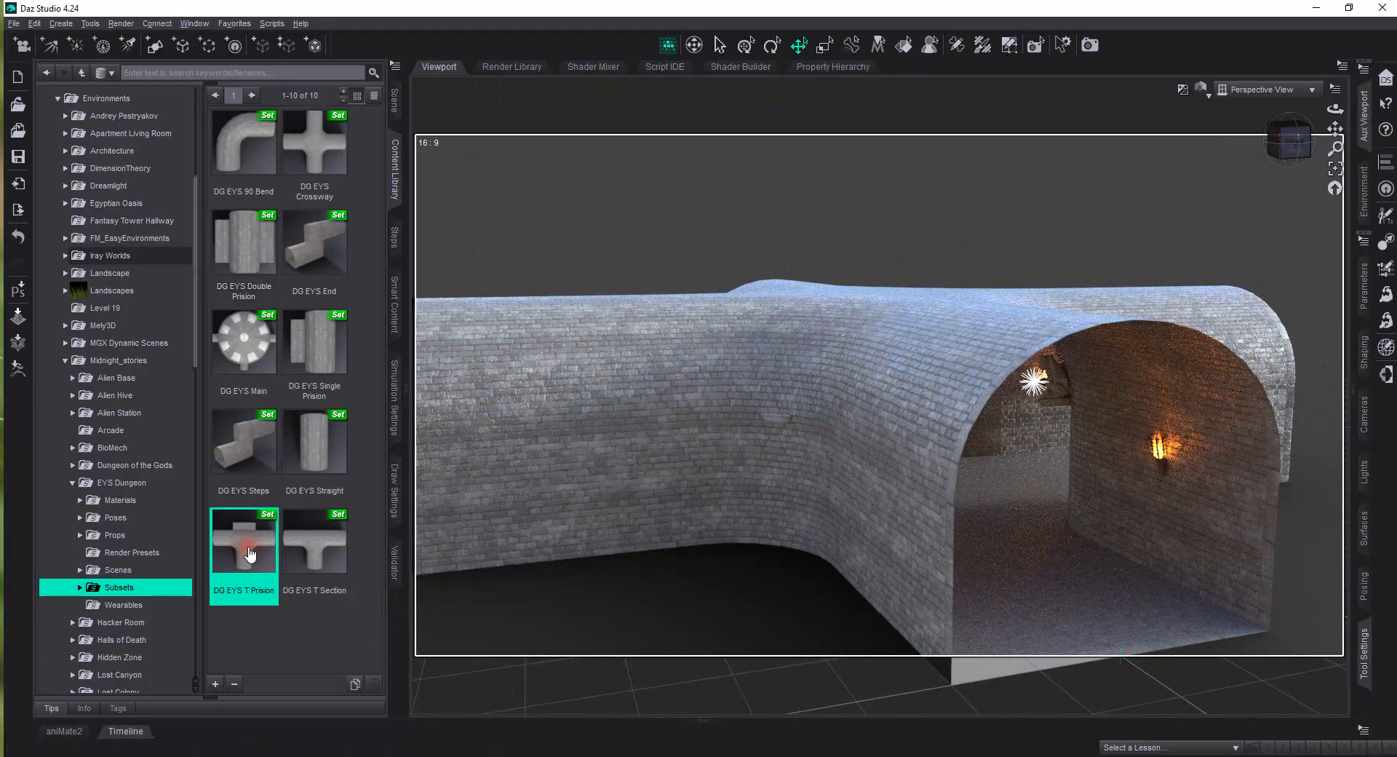
double_click(250, 555)
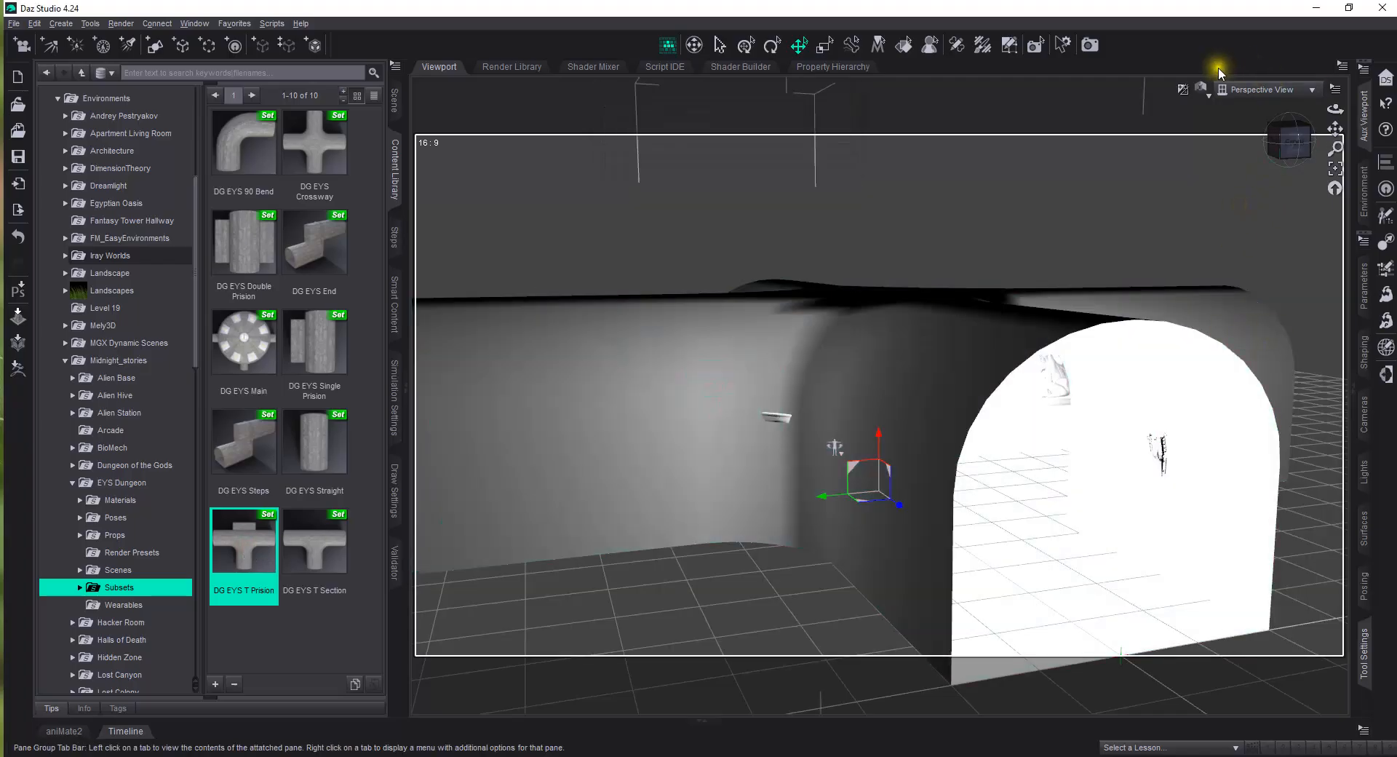
left_click(1202, 88)
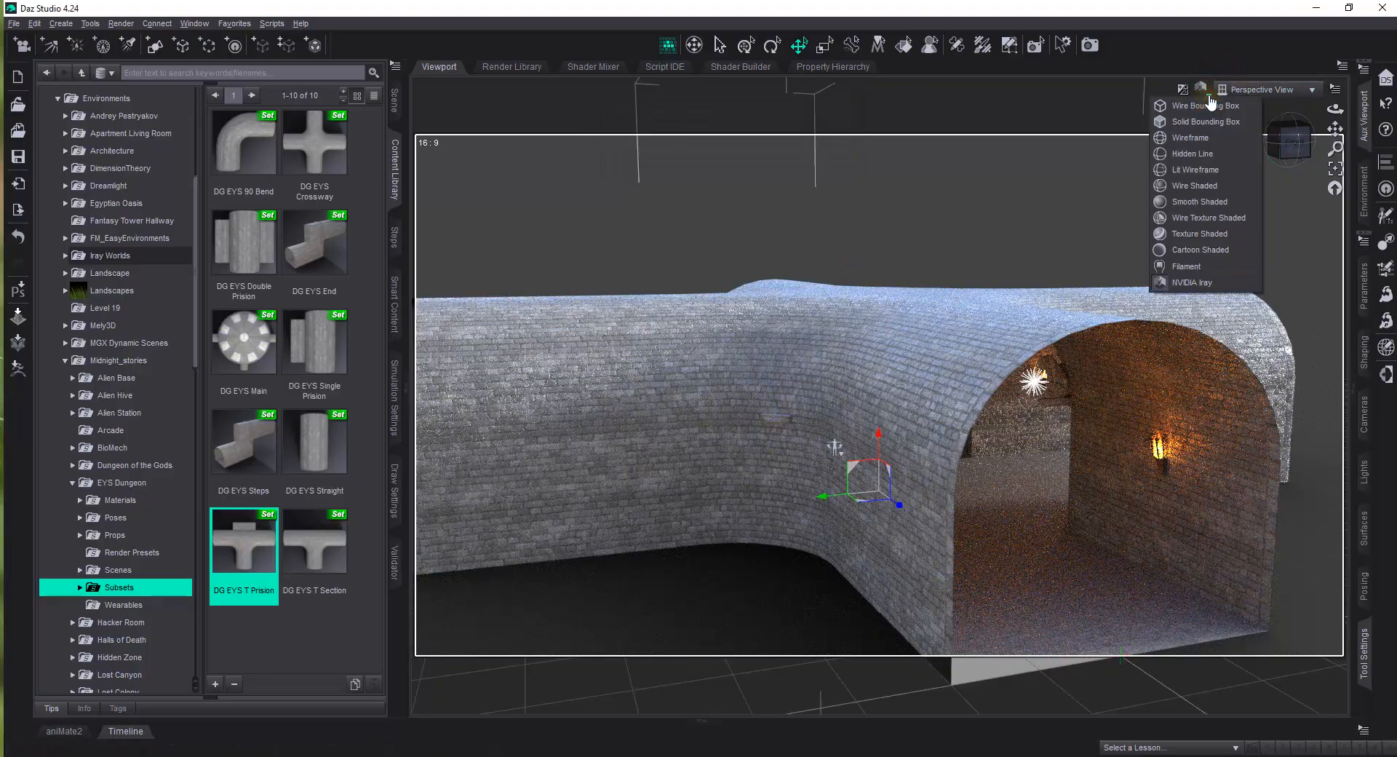
left_click(1195, 138)
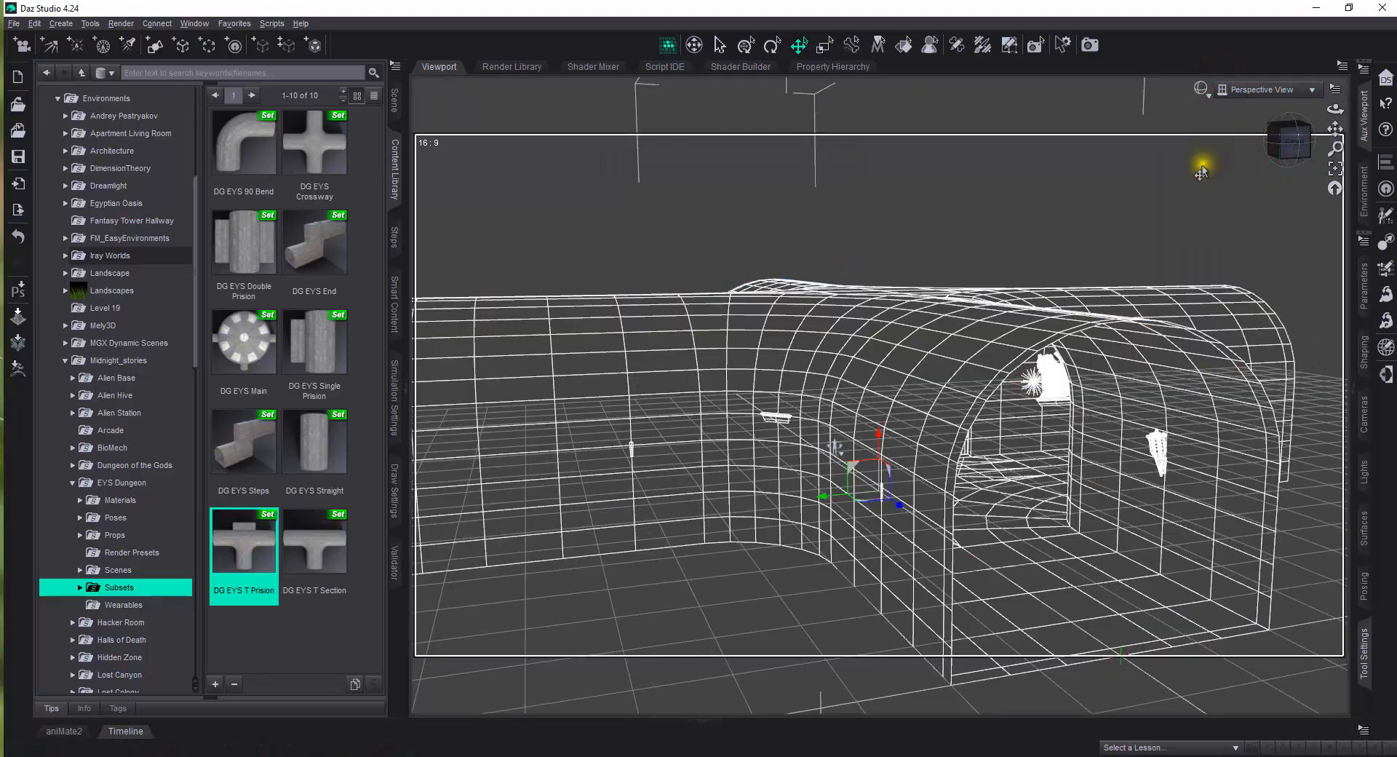
Move DG T Prision to the far end of DG Crossway's rear tunnel so the two pieces connect
scroll(927, 475, "down", 7)
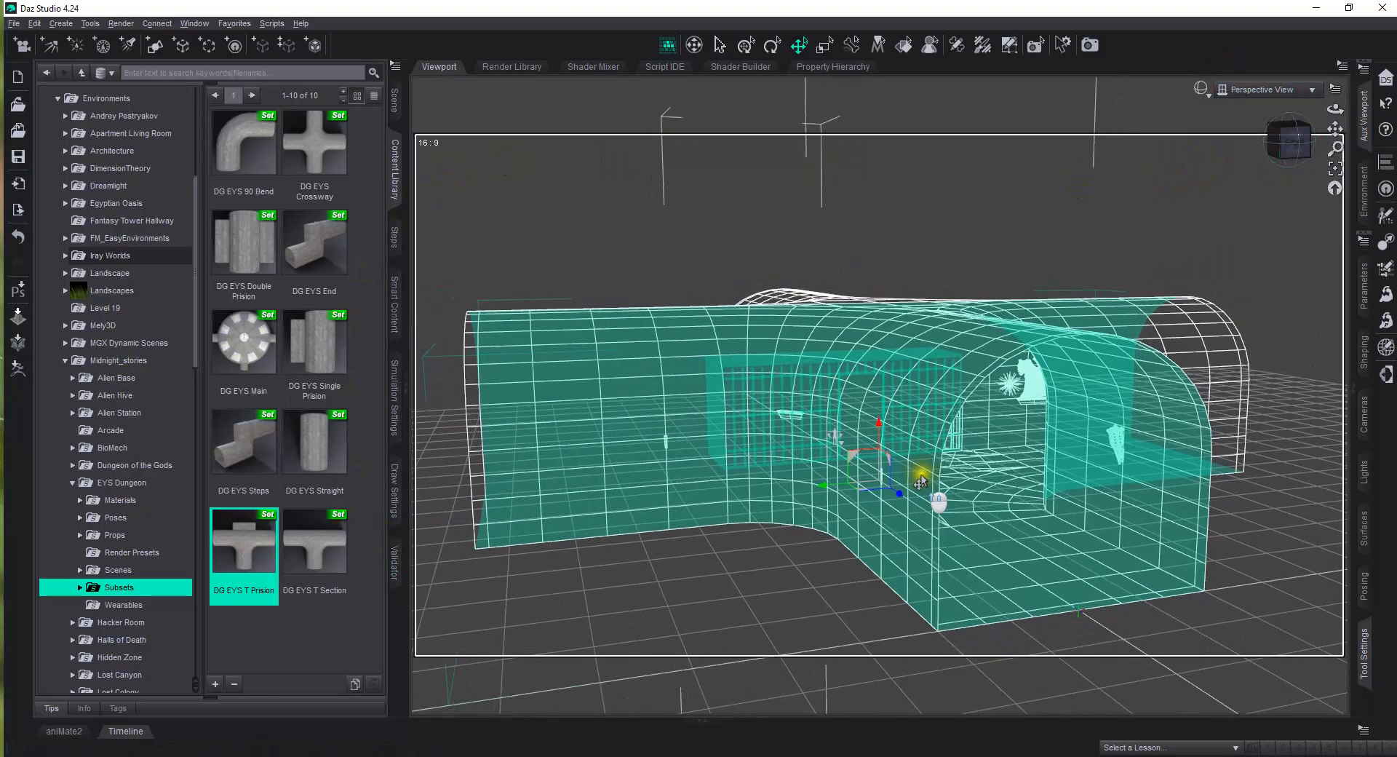
scroll(928, 474, "down", 5)
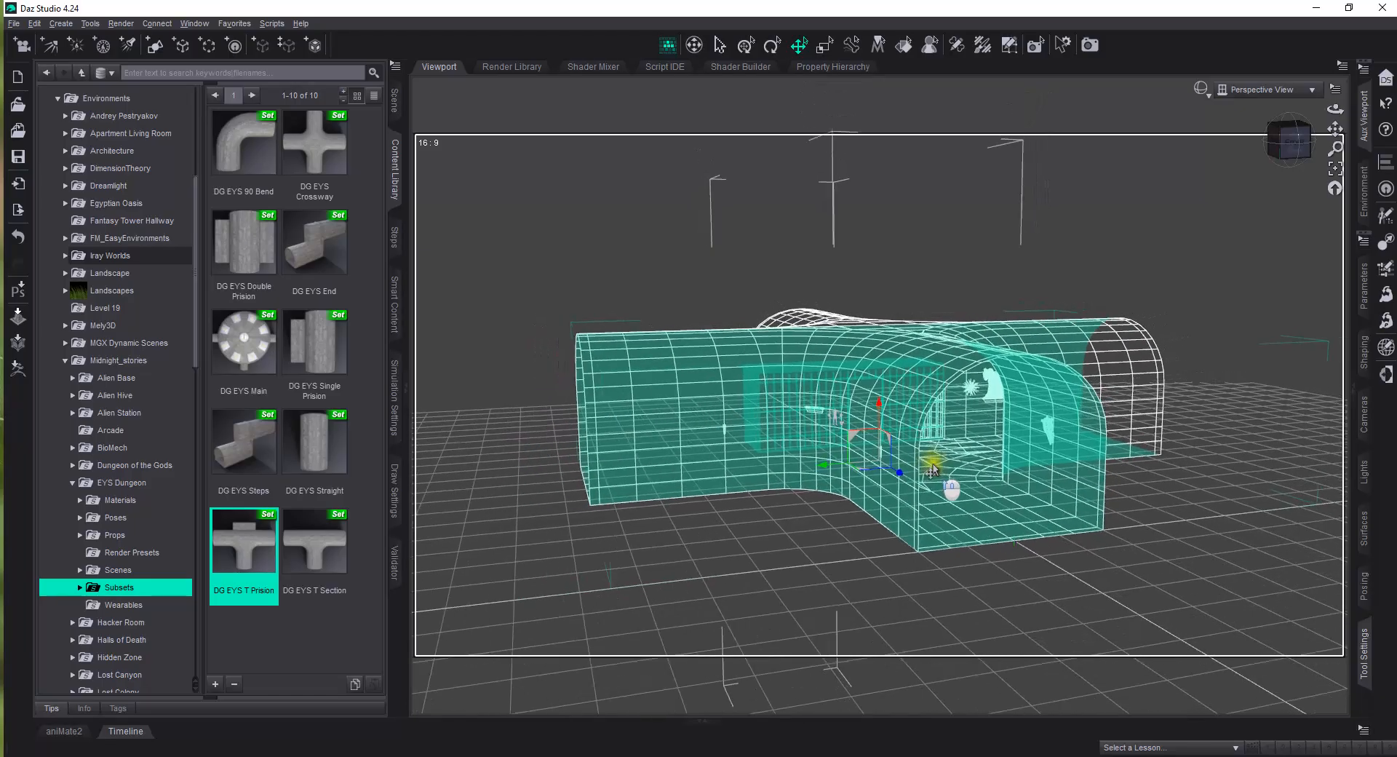
scroll(932, 472, "down", 6)
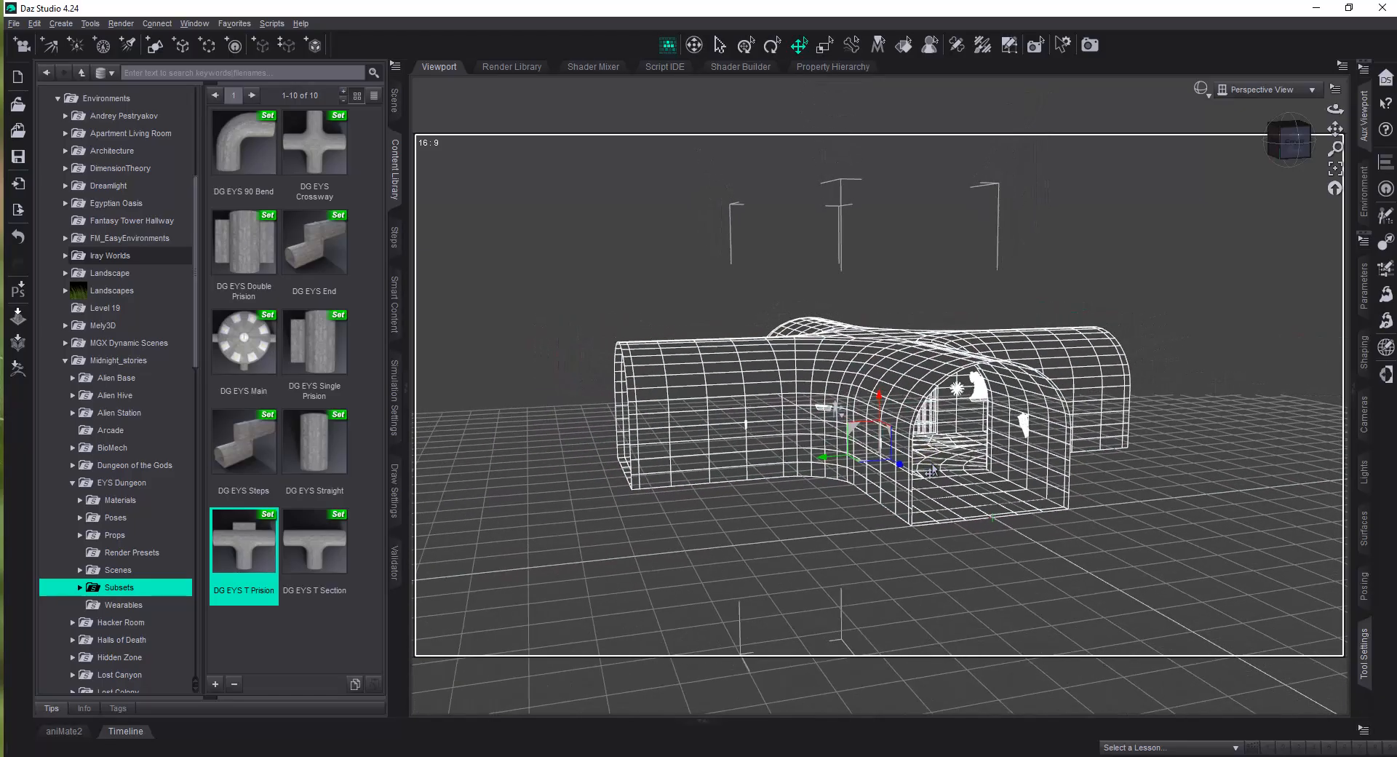
scroll(932, 472, "down", 4)
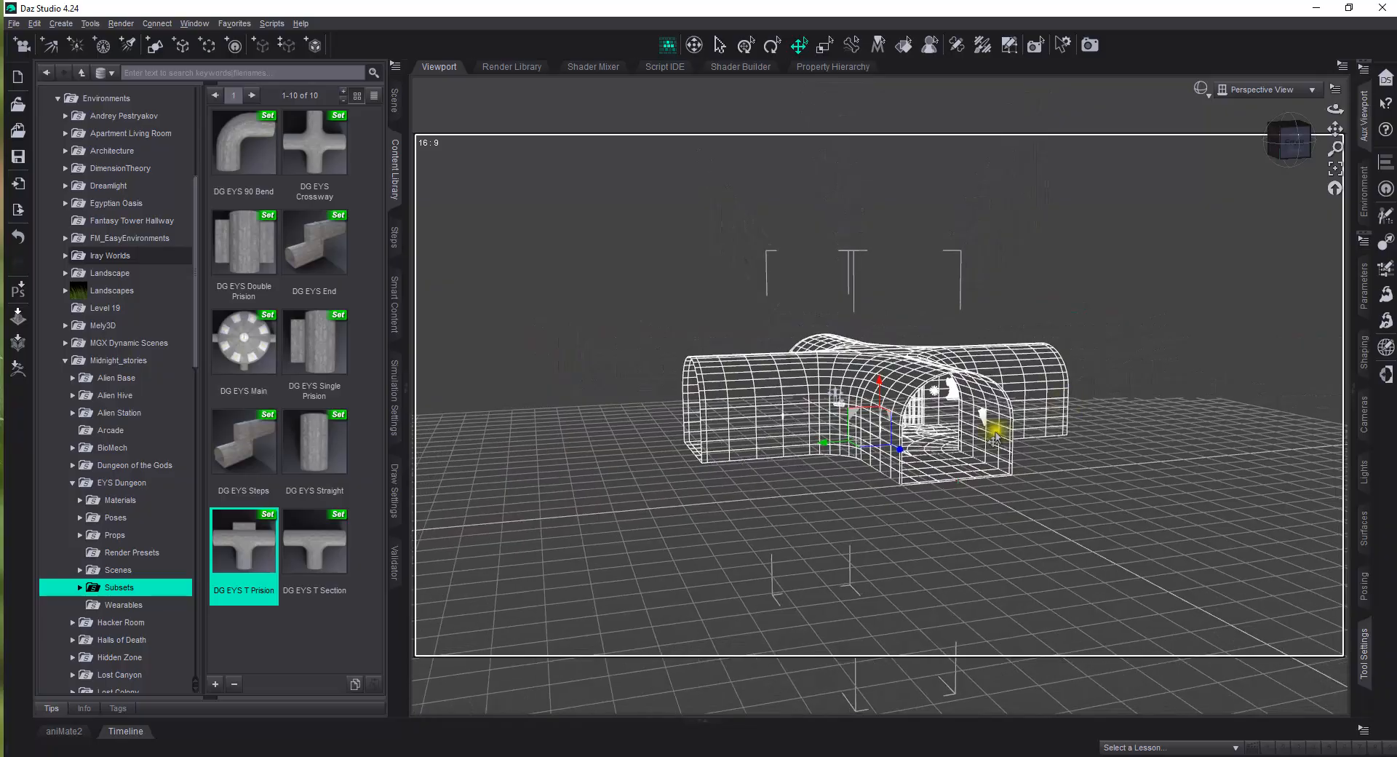
left_click(1307, 150)
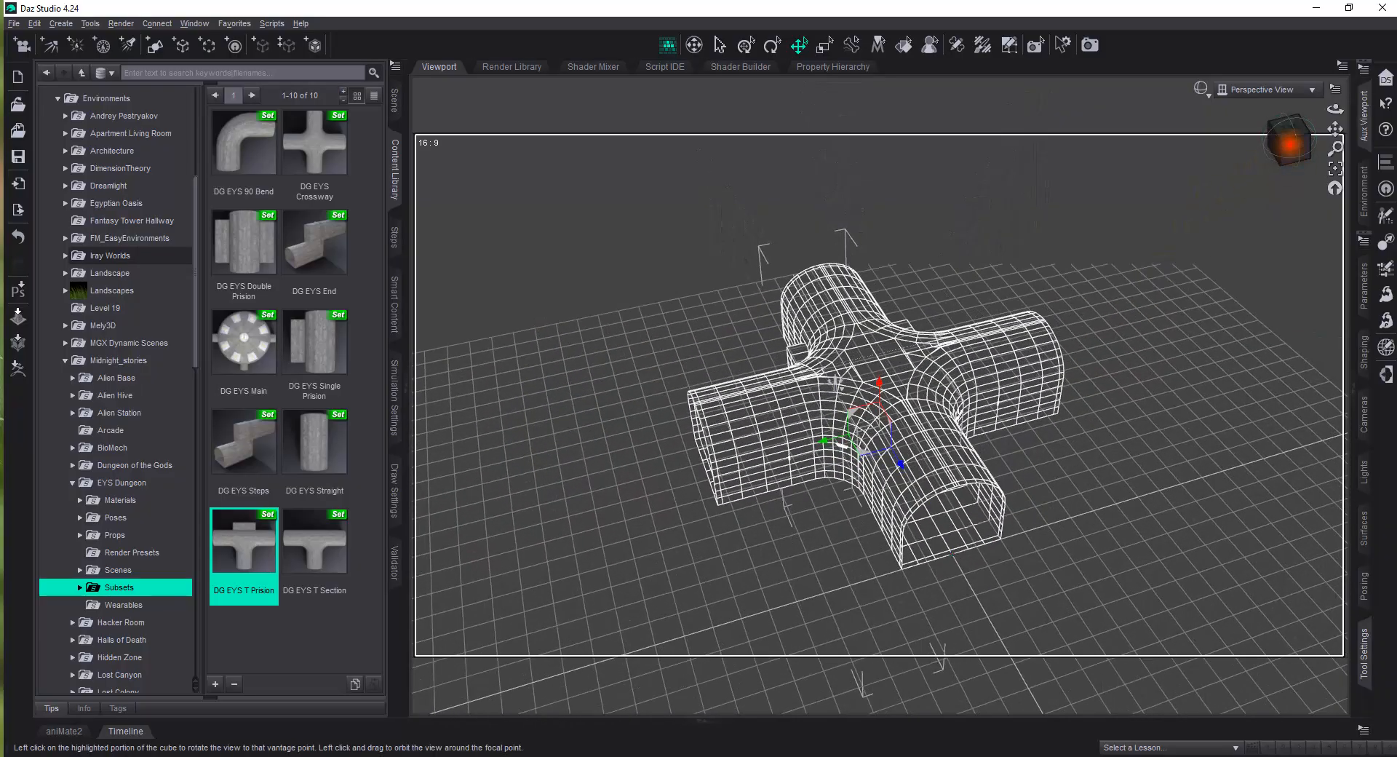
left_click(394, 101)
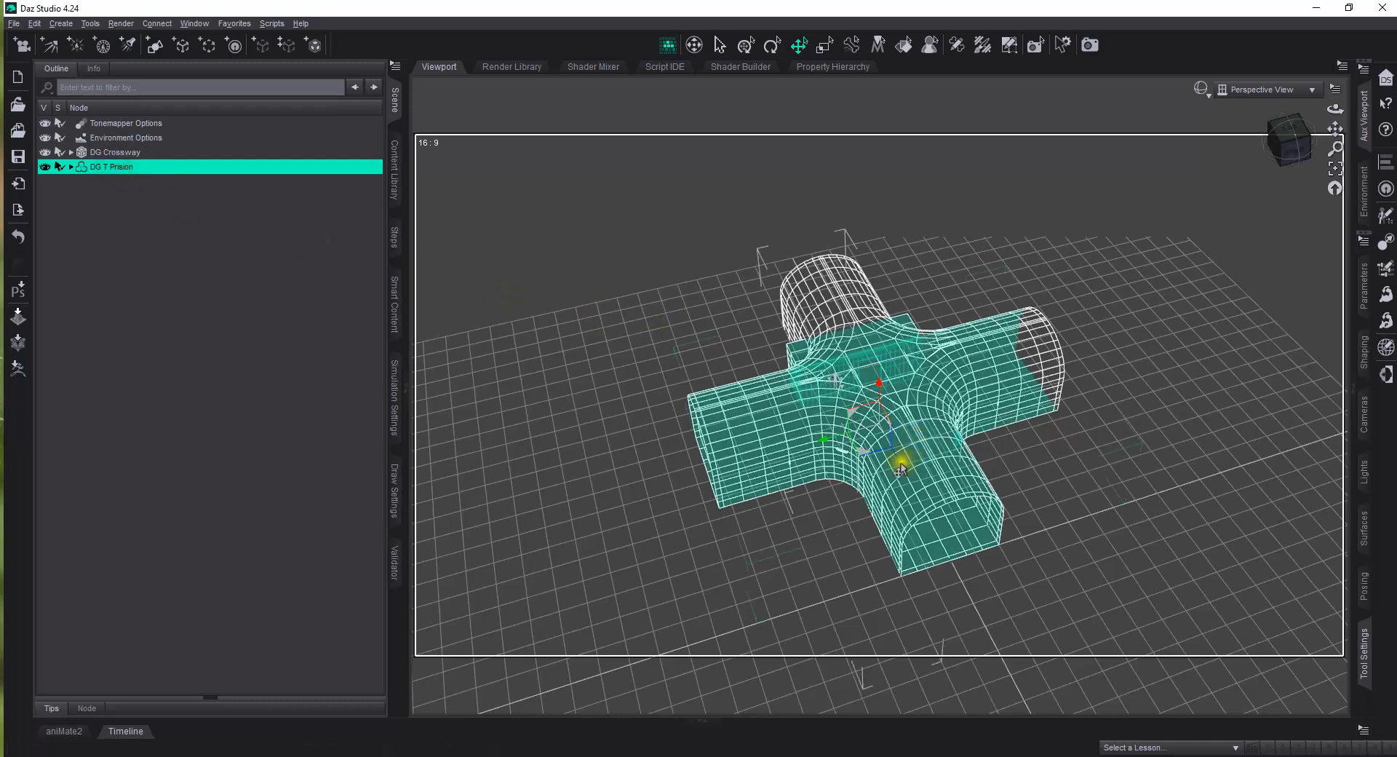
left_click_drag(885, 395, 831, 242)
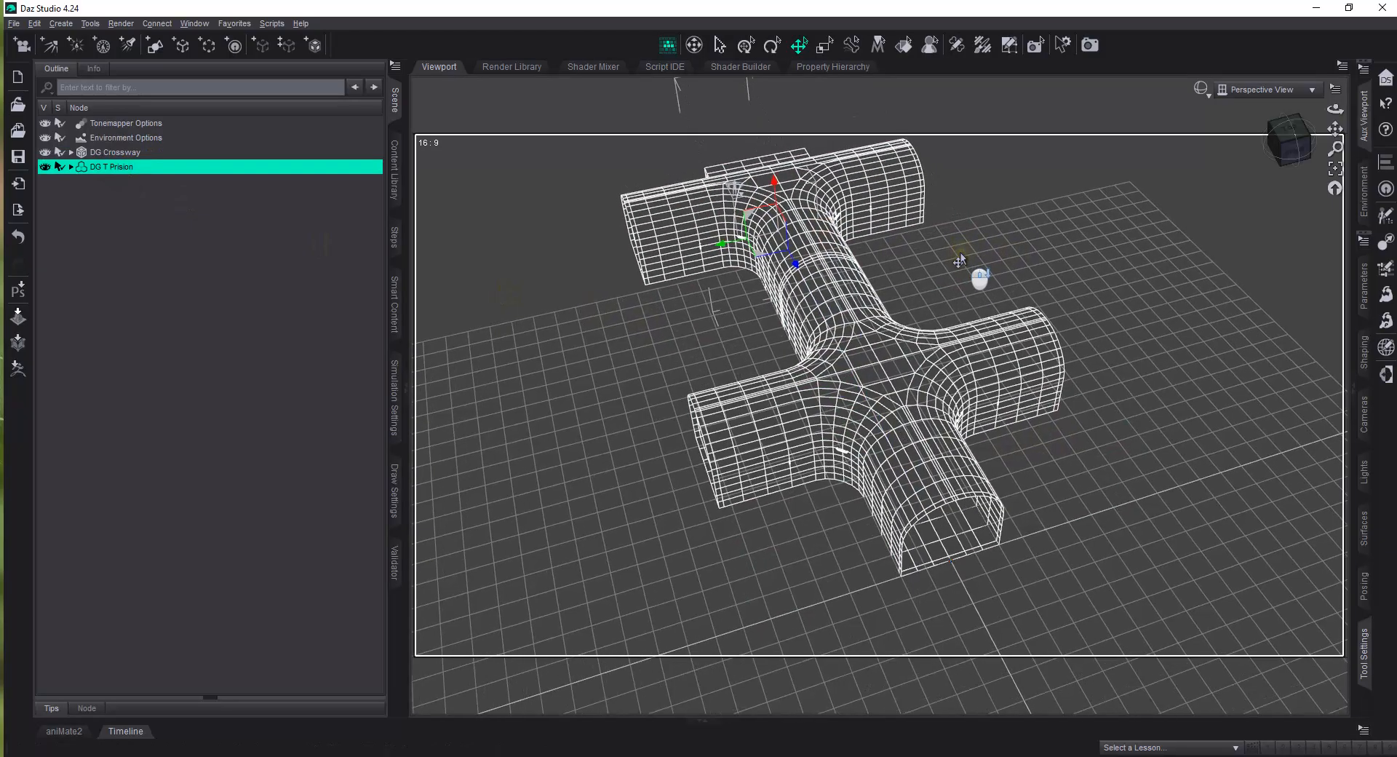
Look through the joined tunnels from the front toward the barred cell, and set the viewport to NVIDIA Iray
left_click(1302, 156)
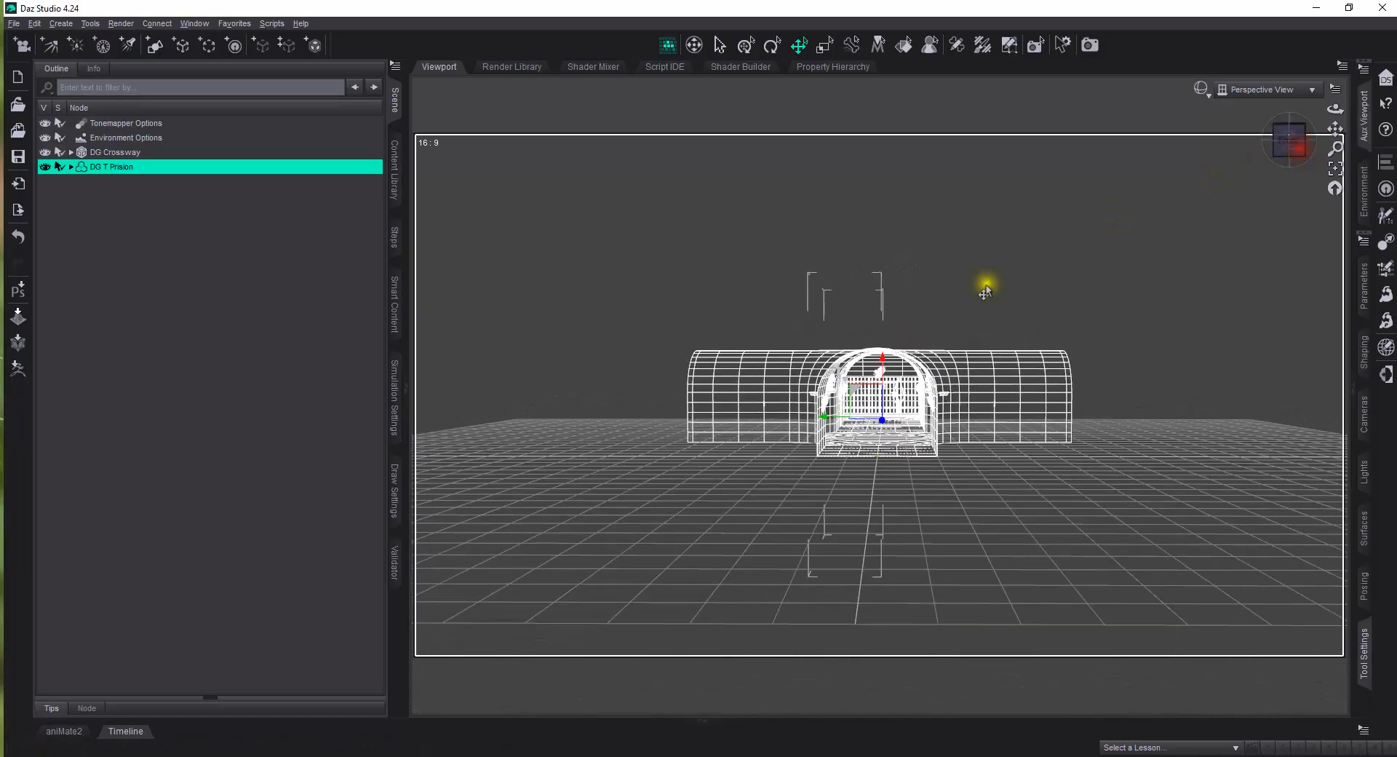
scroll(904, 413, "up", 8)
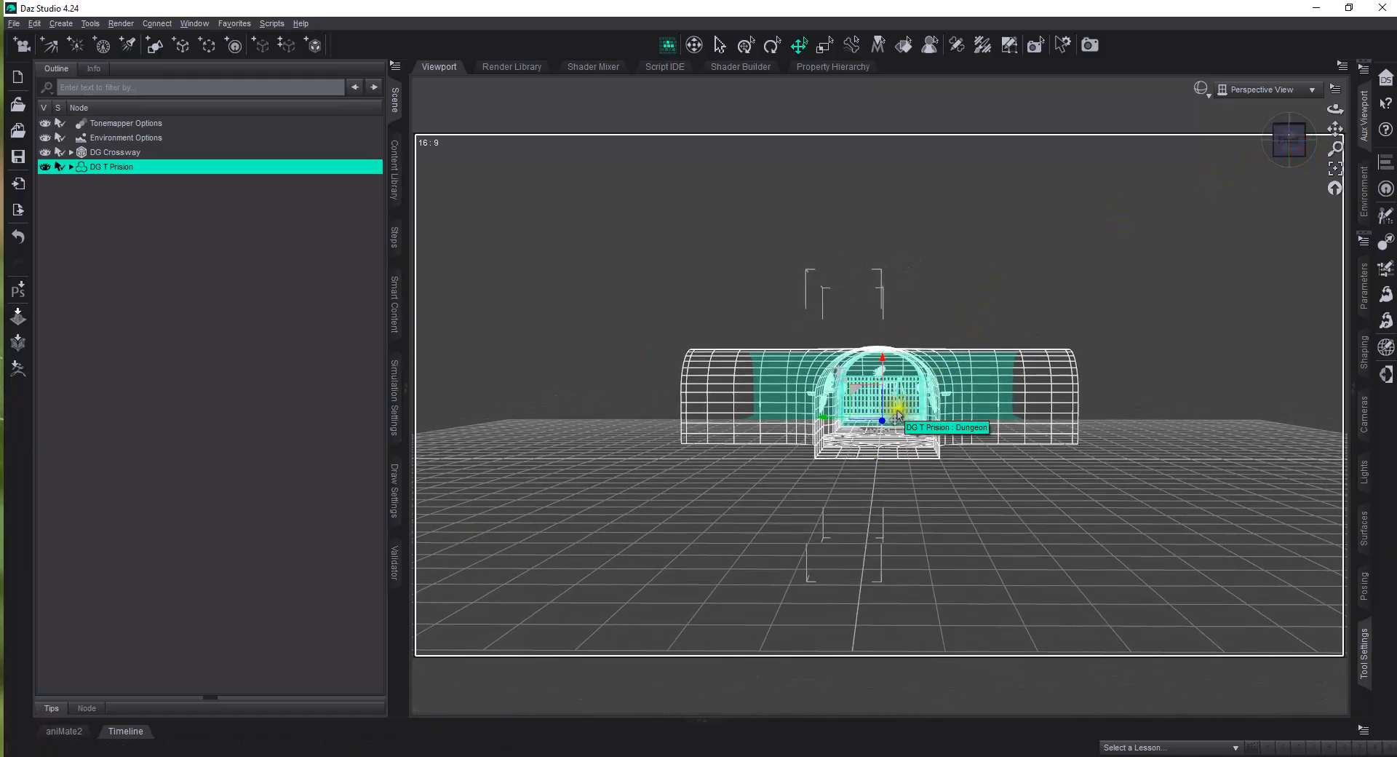
scroll(881, 501, "up", 8)
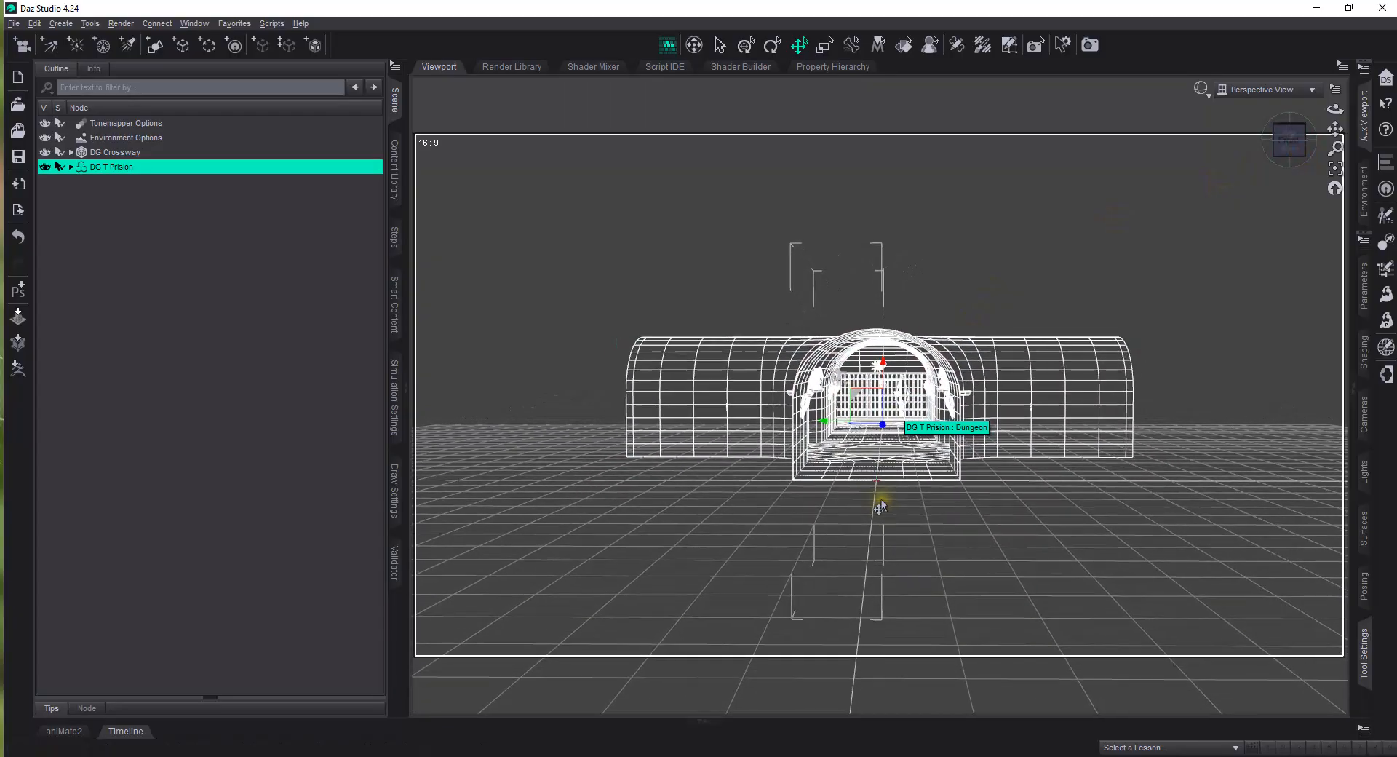
scroll(882, 508, "up", 8)
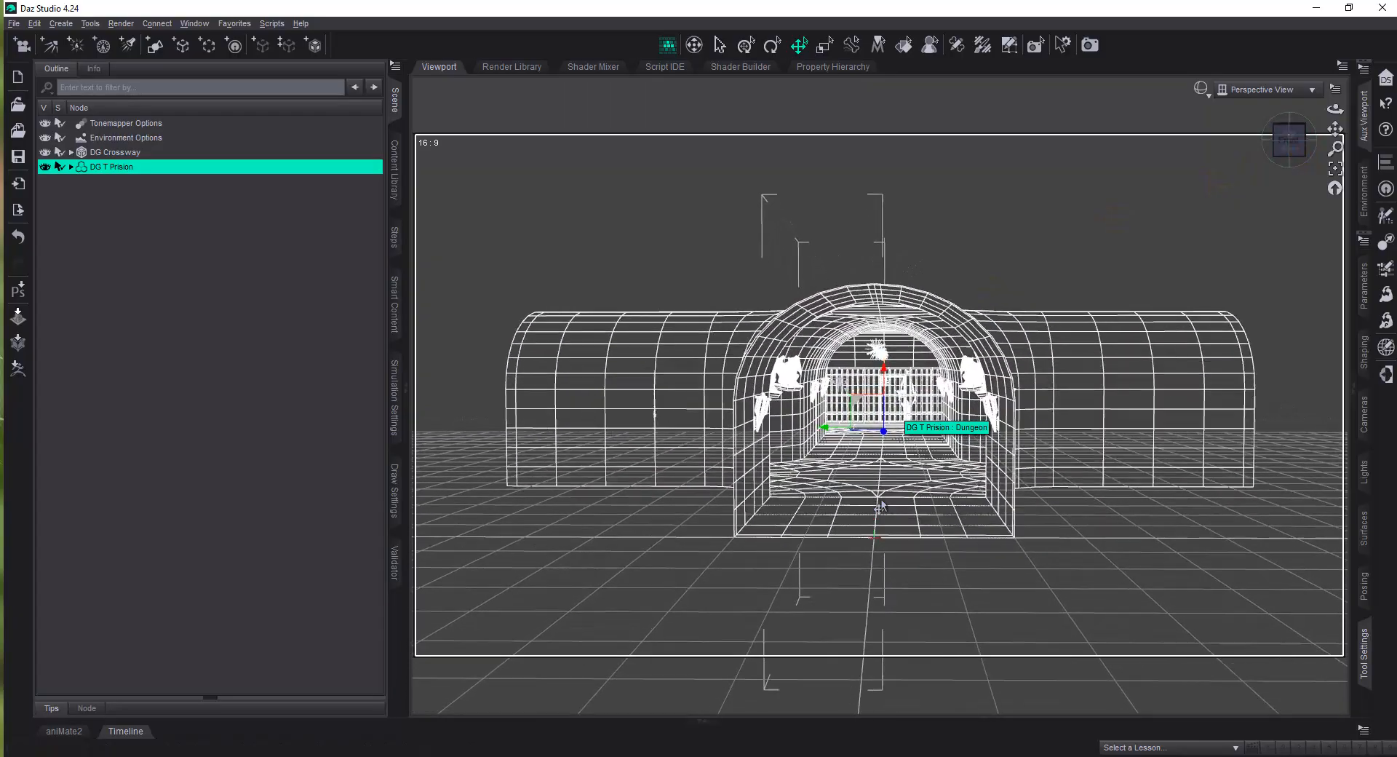
scroll(882, 507, "up", 4)
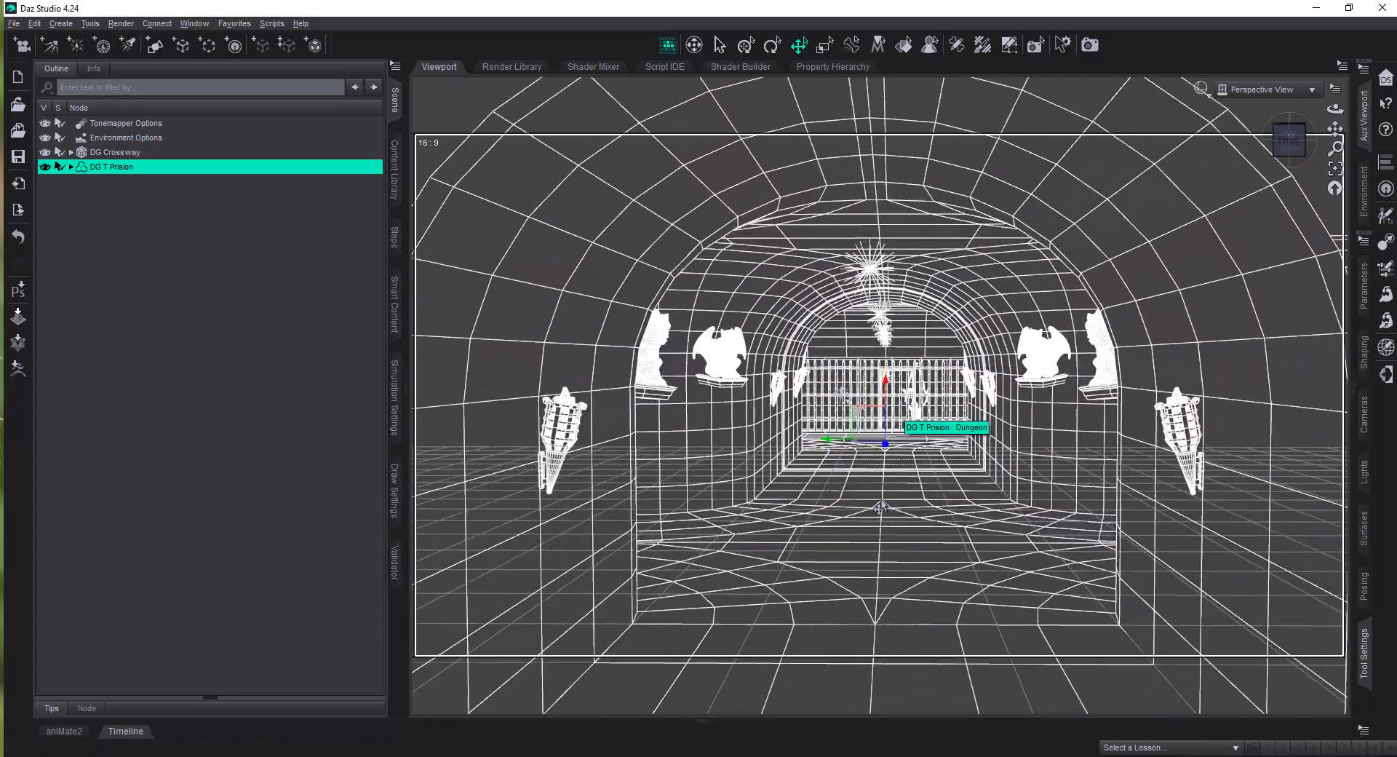
scroll(882, 508, "up", 2)
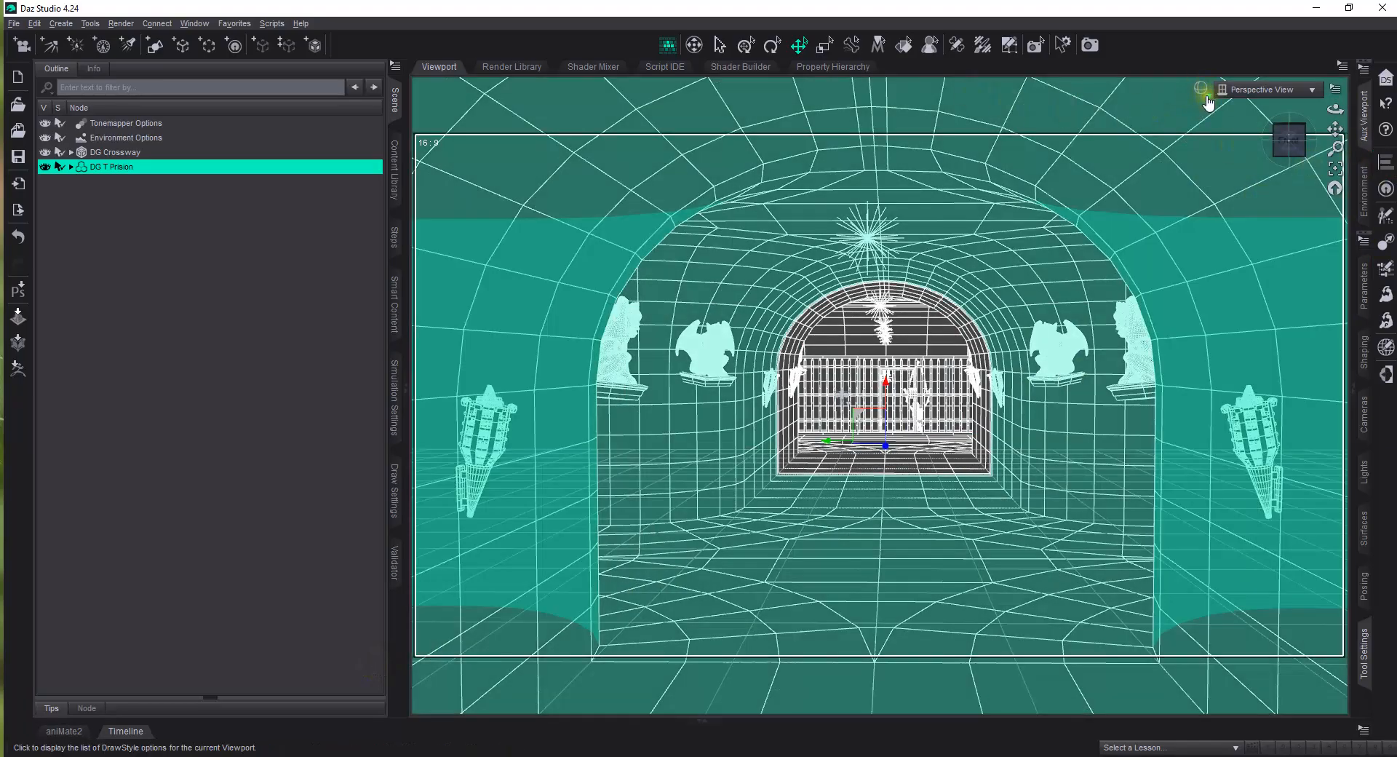
left_click(1205, 94)
left_click(1214, 283)
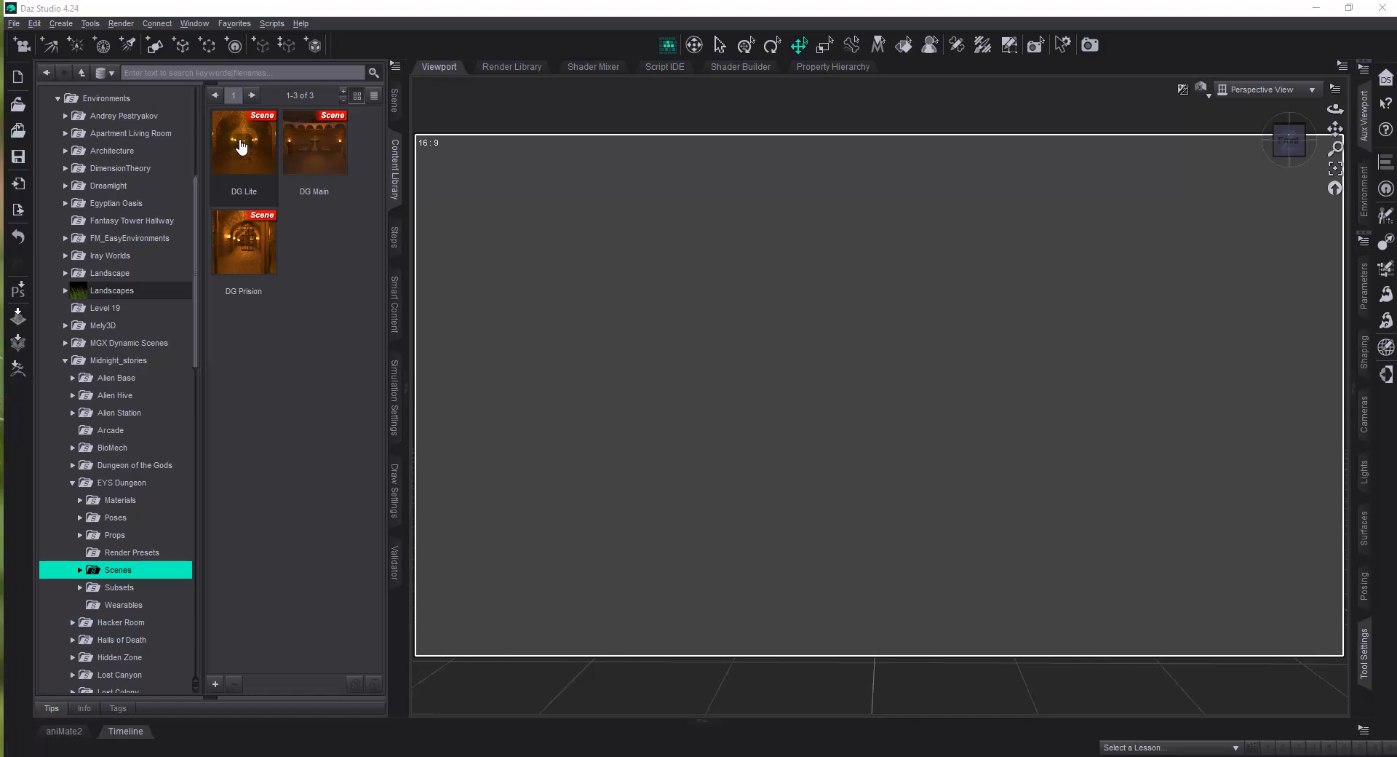
Open the DG Lite scene from the EYS Dungeon Scenes folder without saving the current scene
double_click(240, 149)
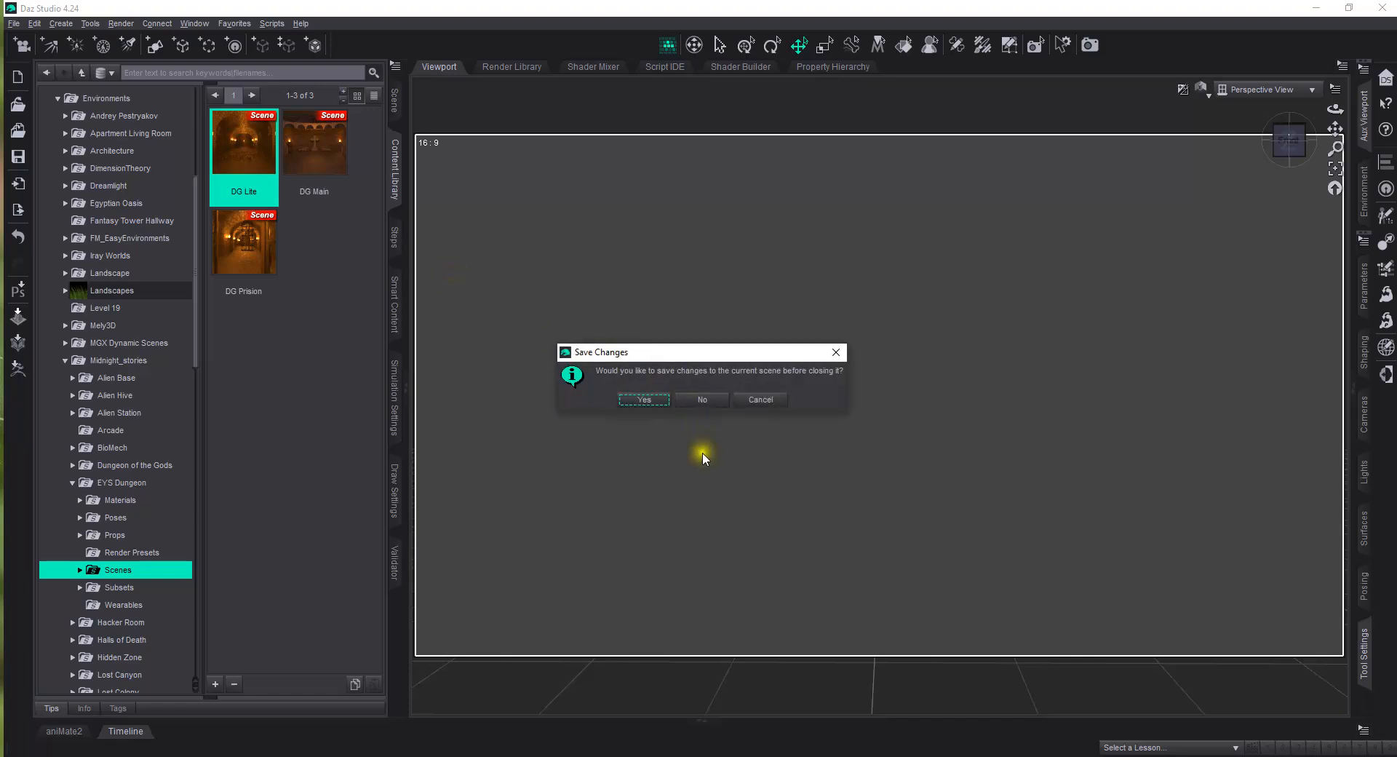
left_click(703, 399)
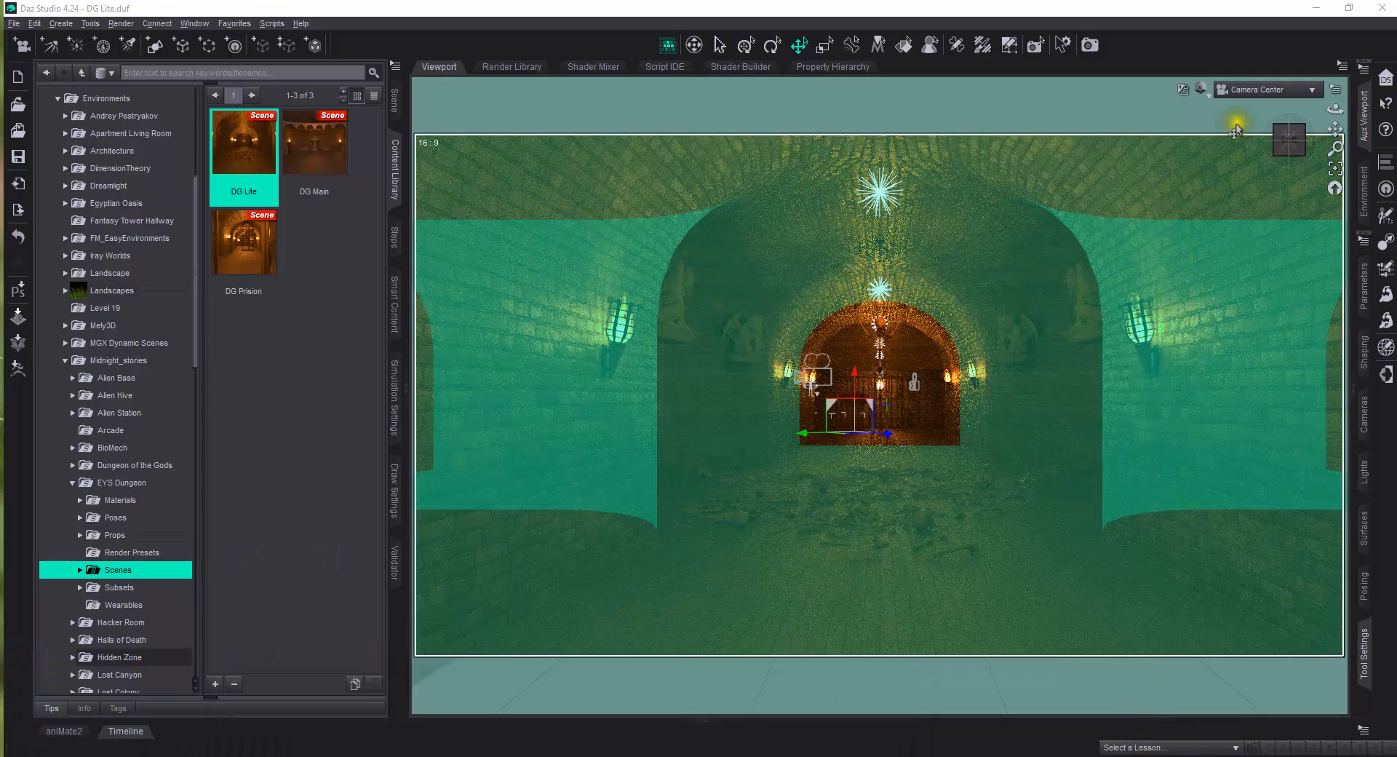
Look through Camera Cell and Camera Steps in the DG Lite scene, and return to Camera Center
left_click(1264, 90)
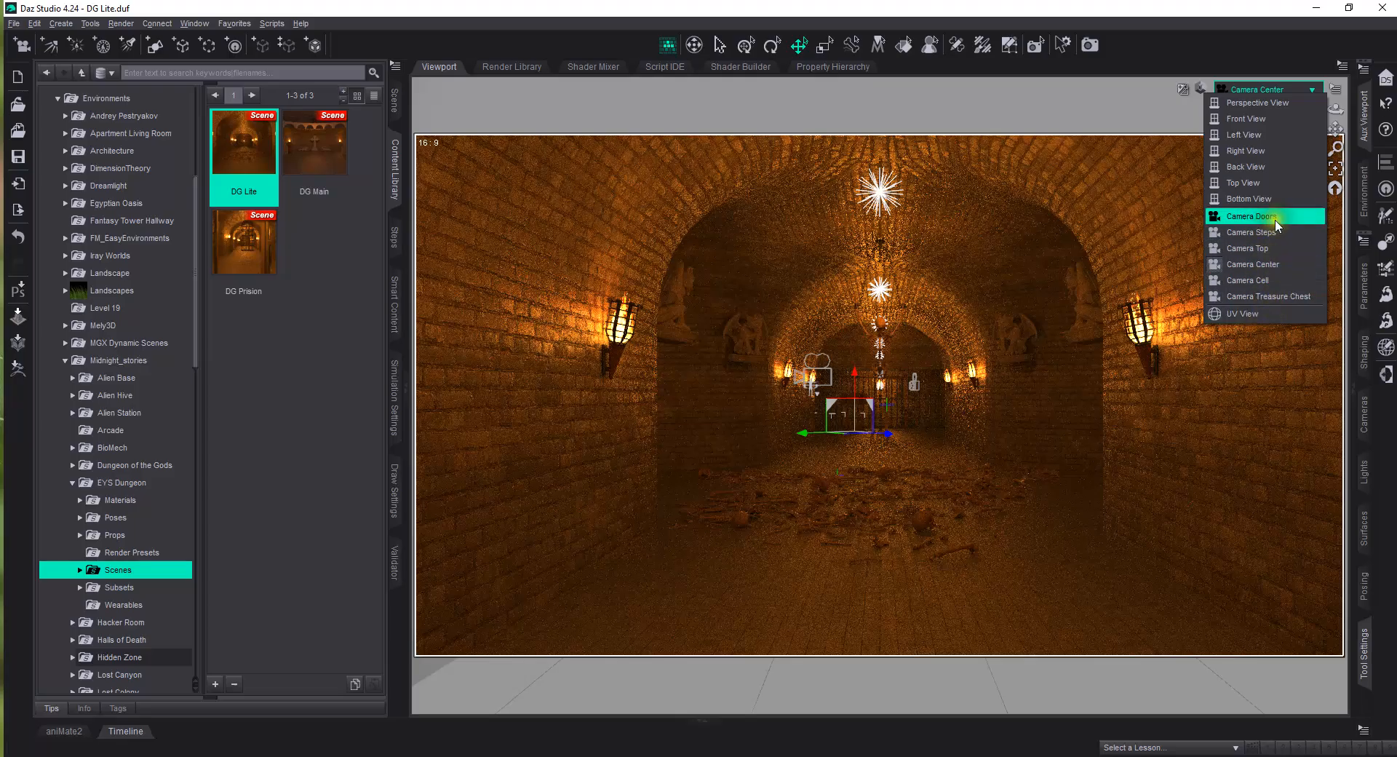
left_click(1252, 282)
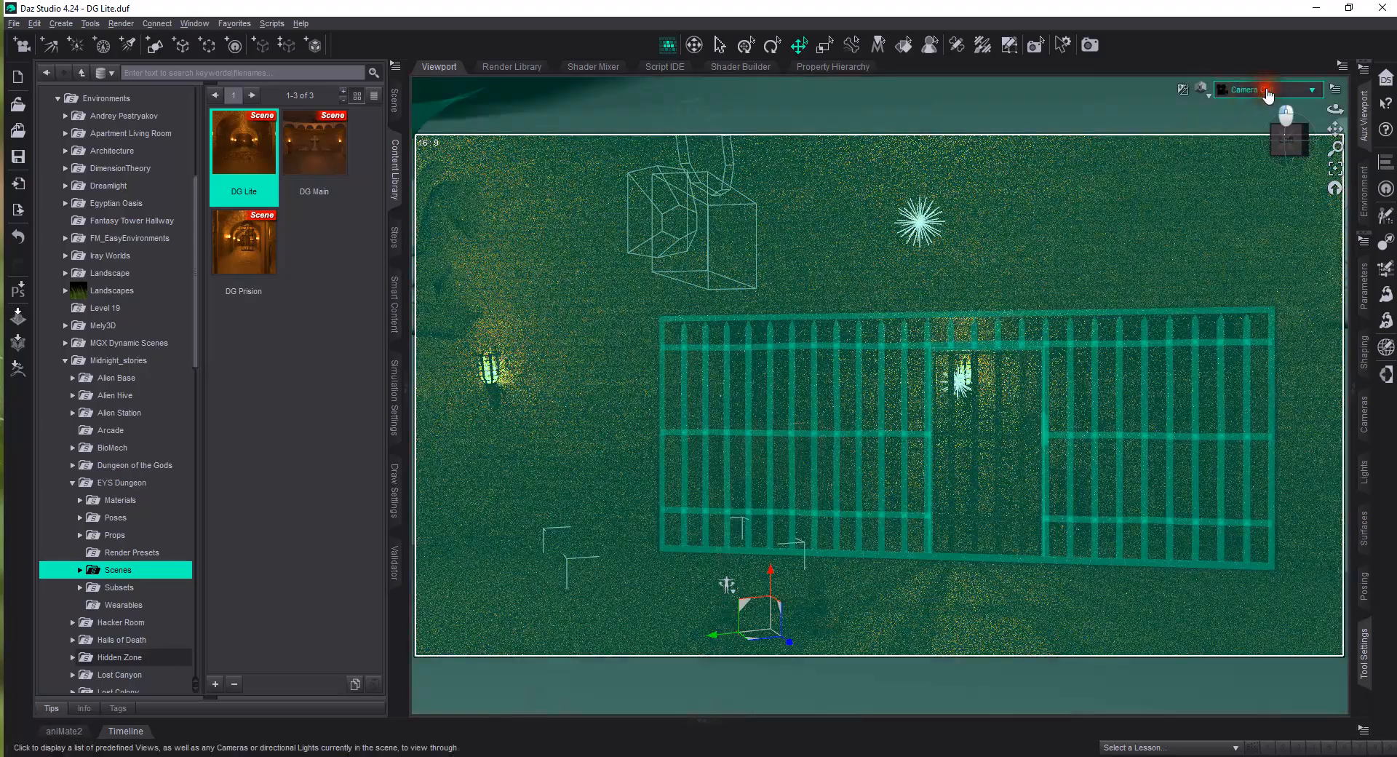
left_click(1268, 91)
left_click(1281, 228)
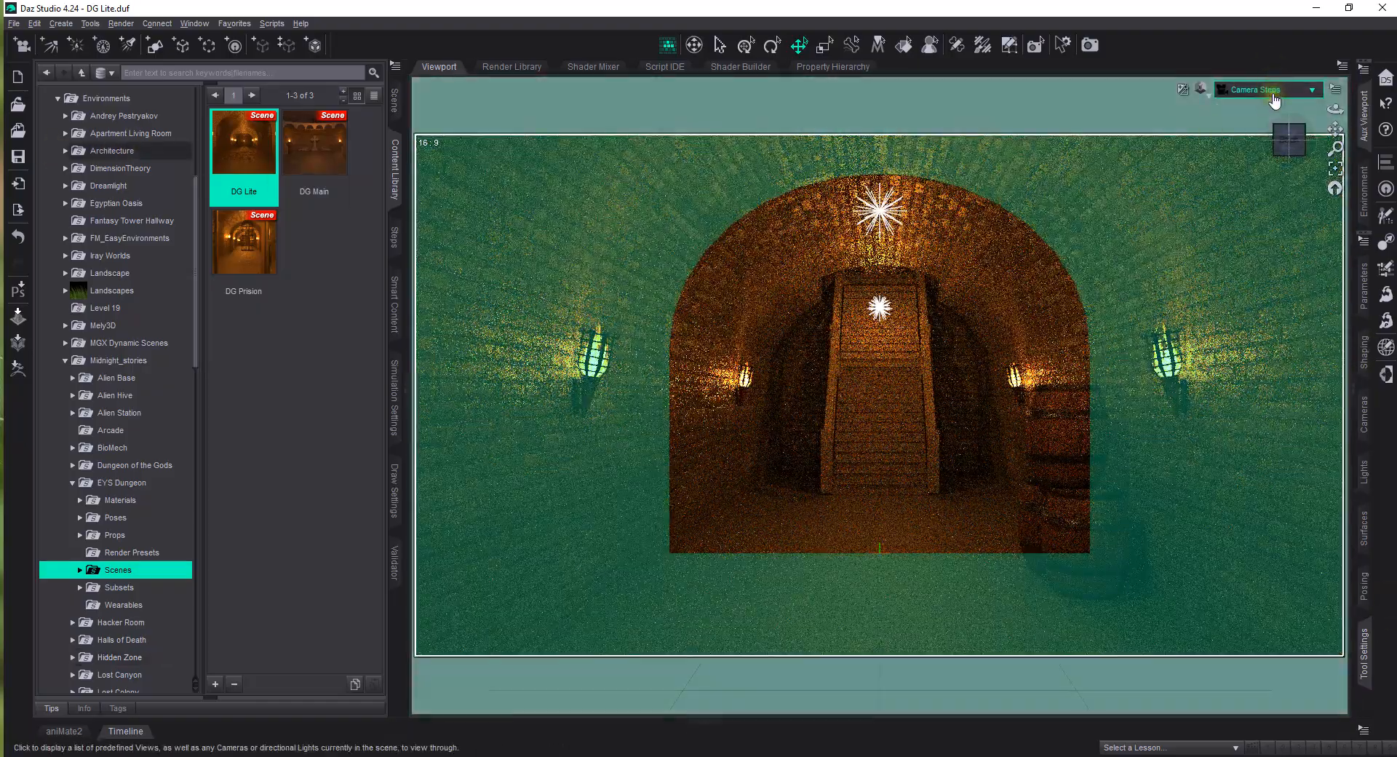
left_click(1275, 91)
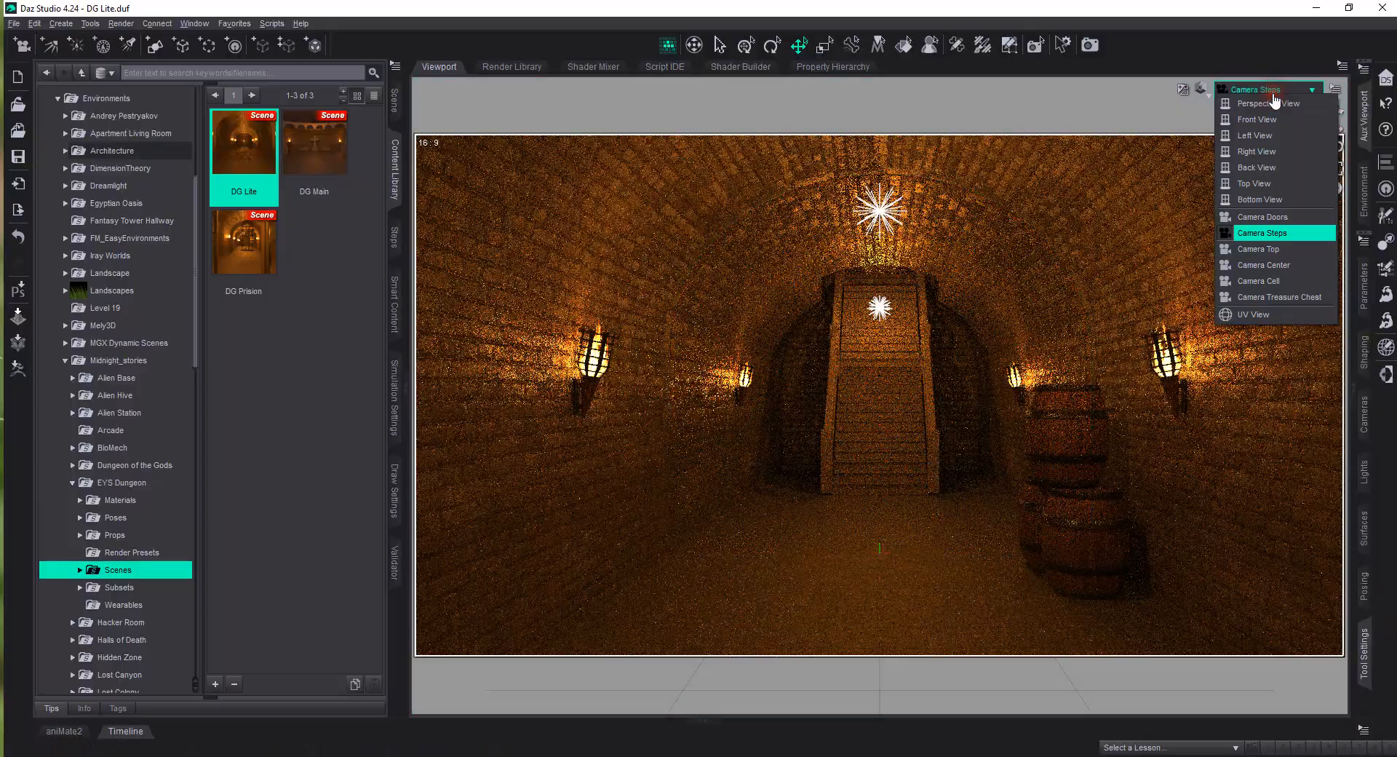
left_click(1281, 265)
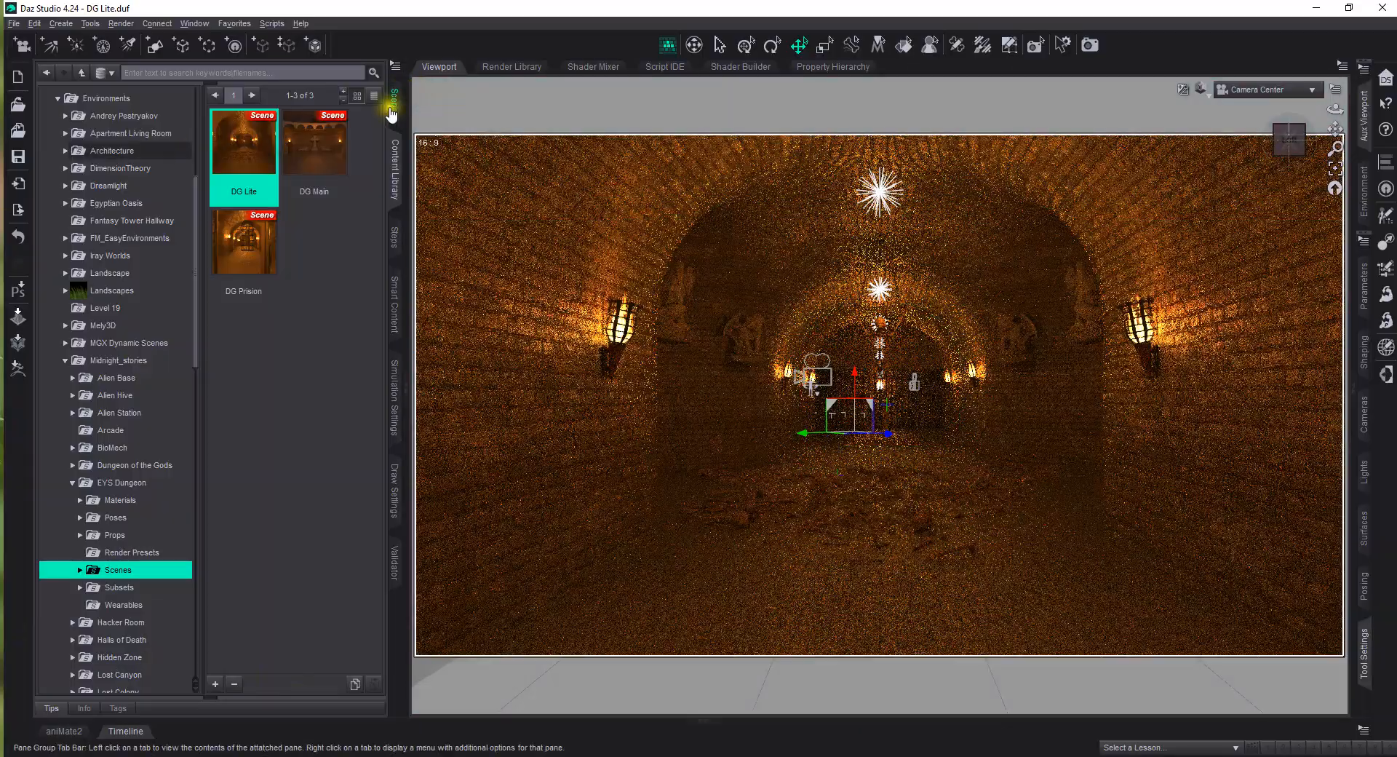
Hide Group Light Yellow and show Group Light White in the scene hierarchy
left_click(394, 102)
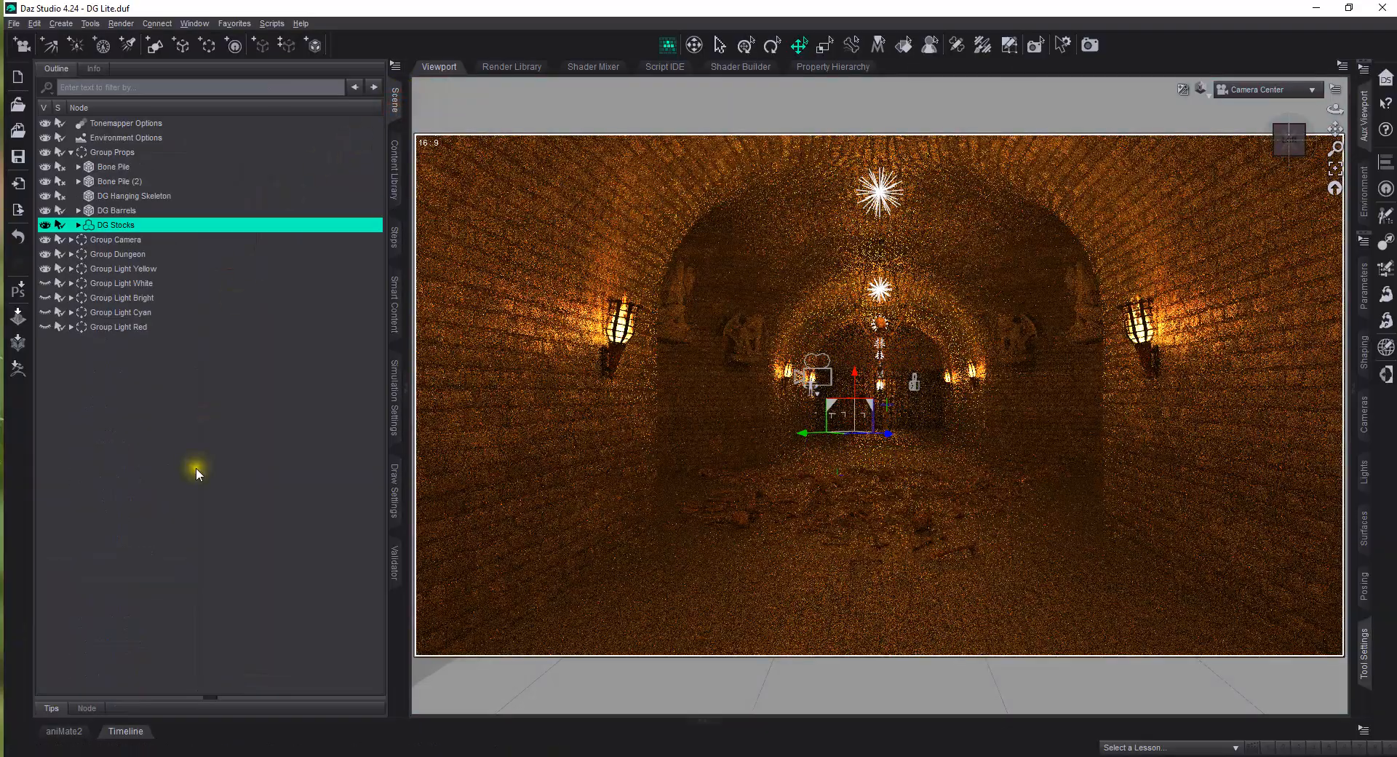
left_click(137, 405)
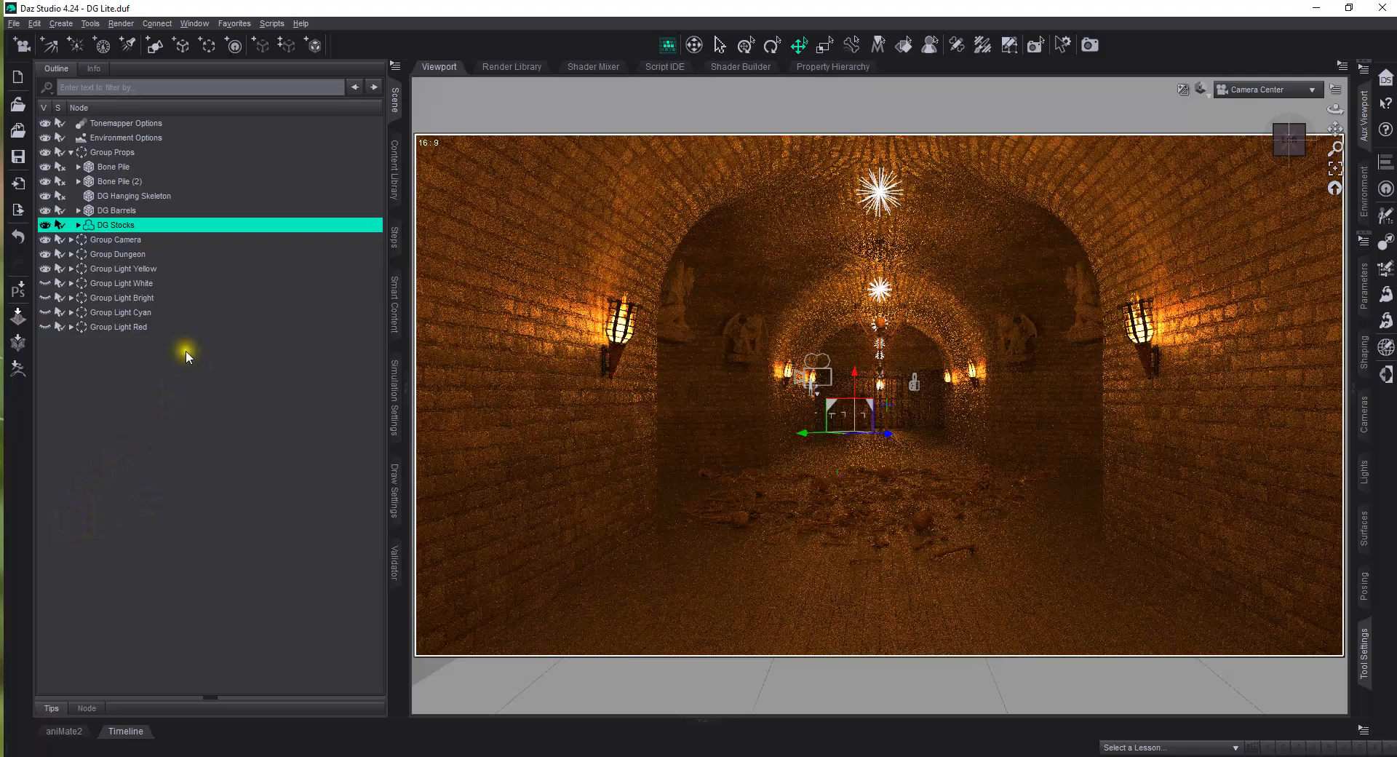
left_click(46, 269)
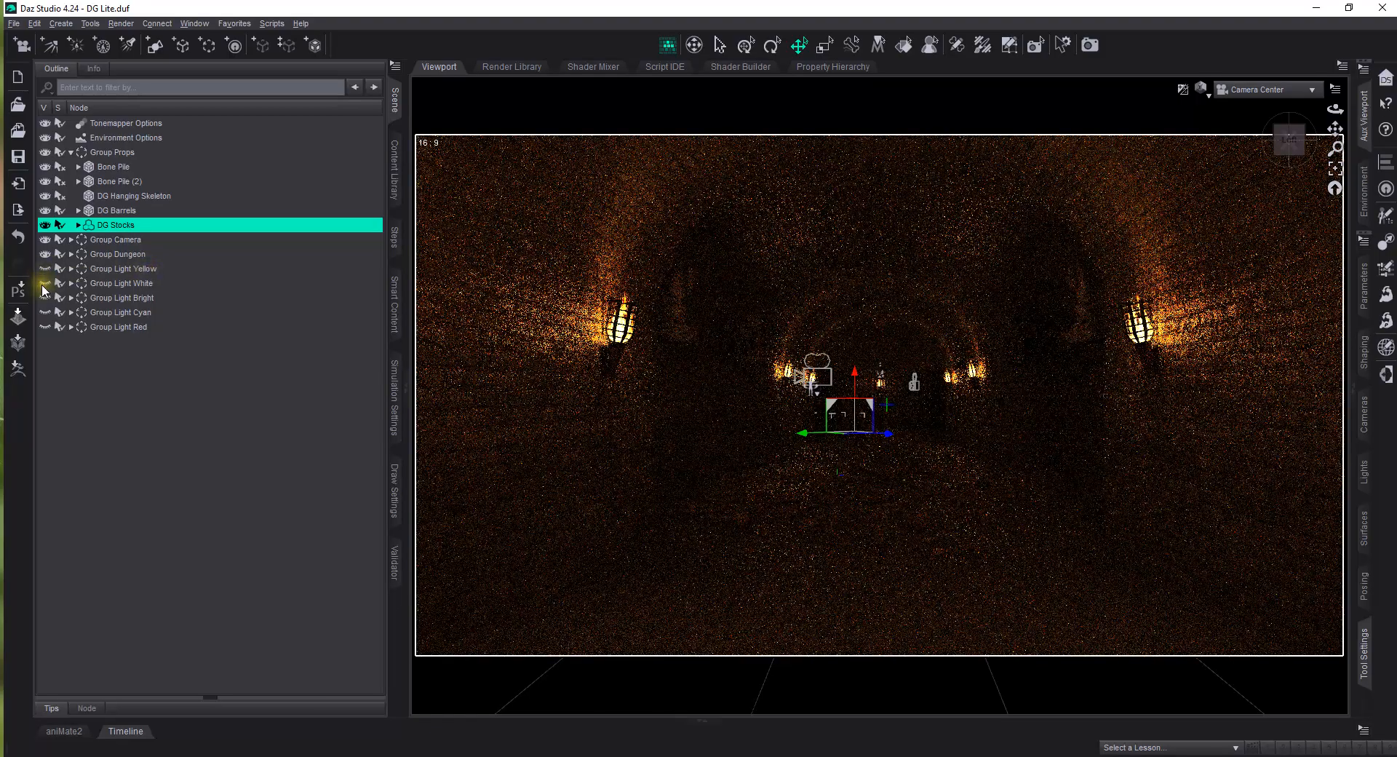
left_click(47, 281)
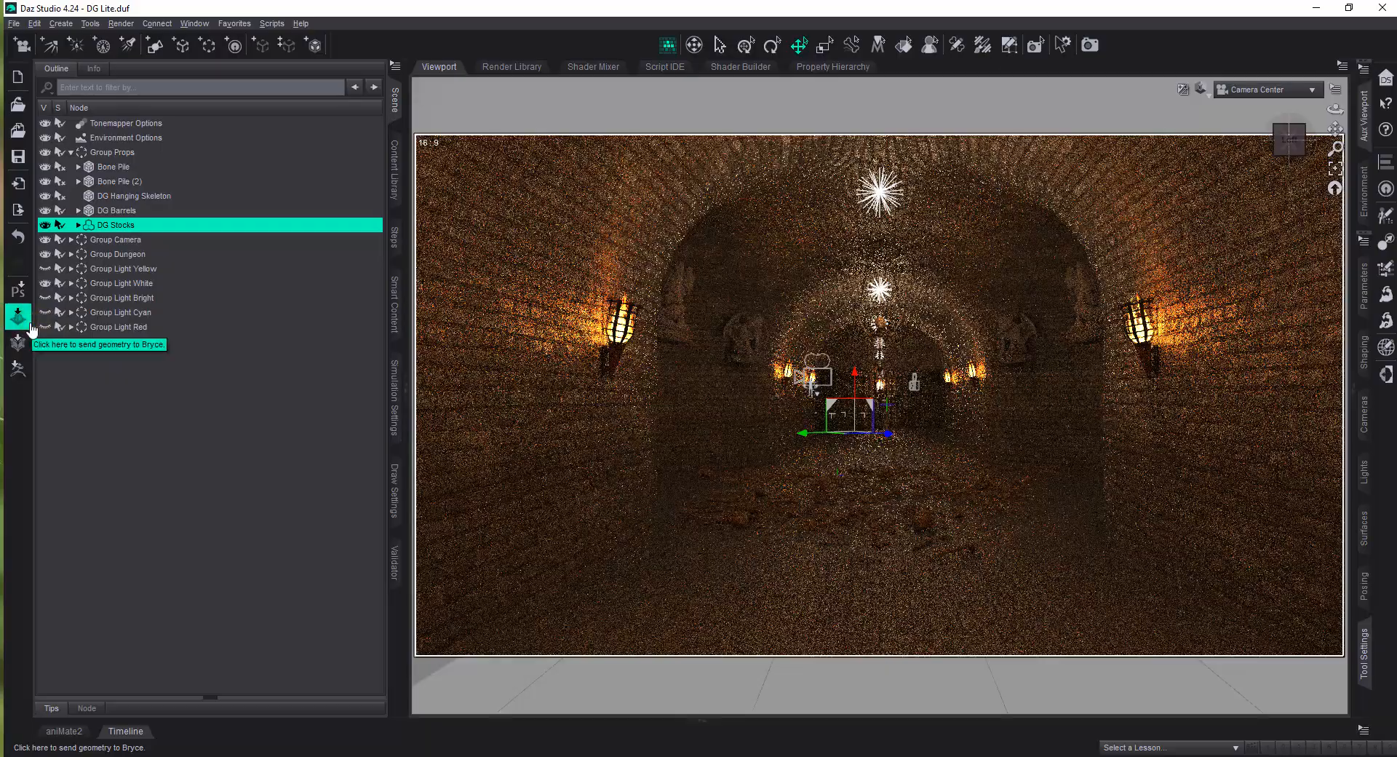
left_click(45, 283)
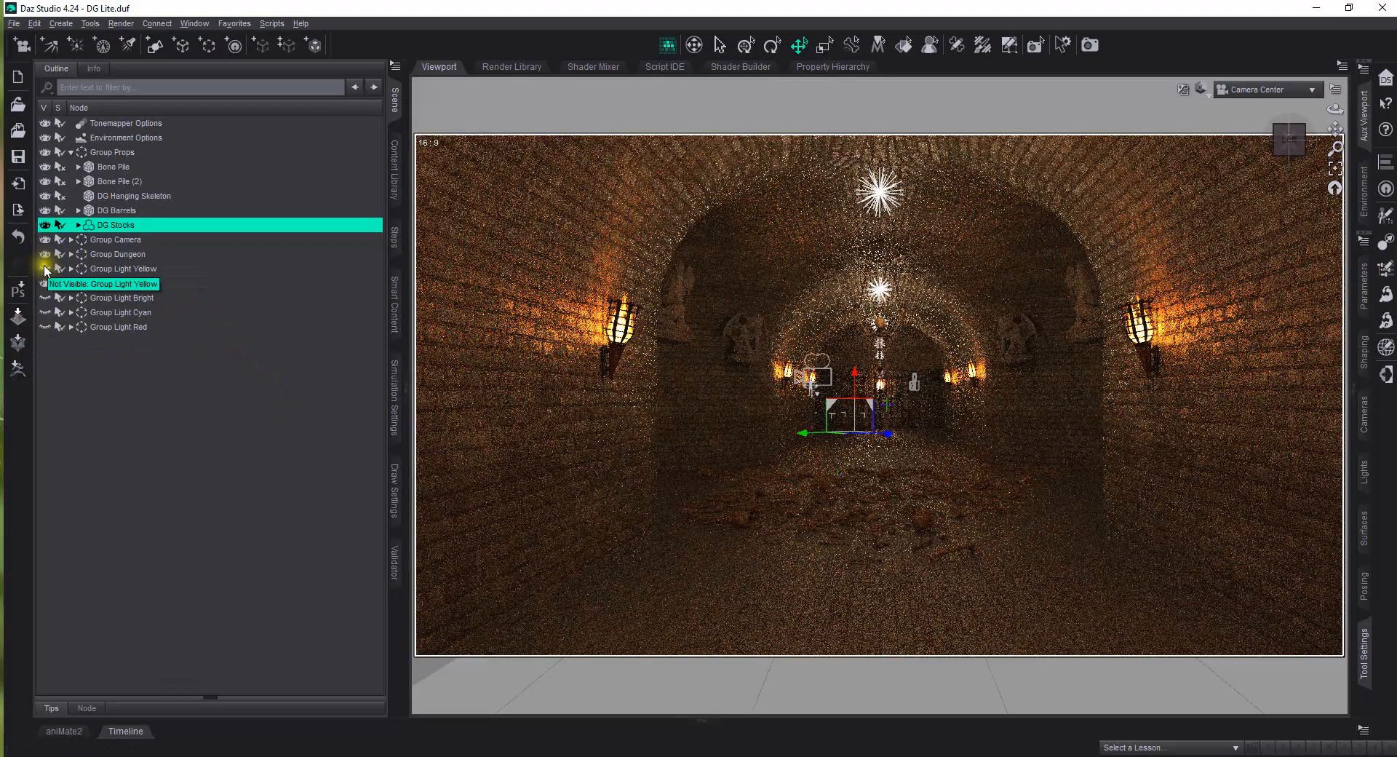
Show Group Light Yellow and Group Light Cyan together, with Group Light White hidden
left_click(45, 269)
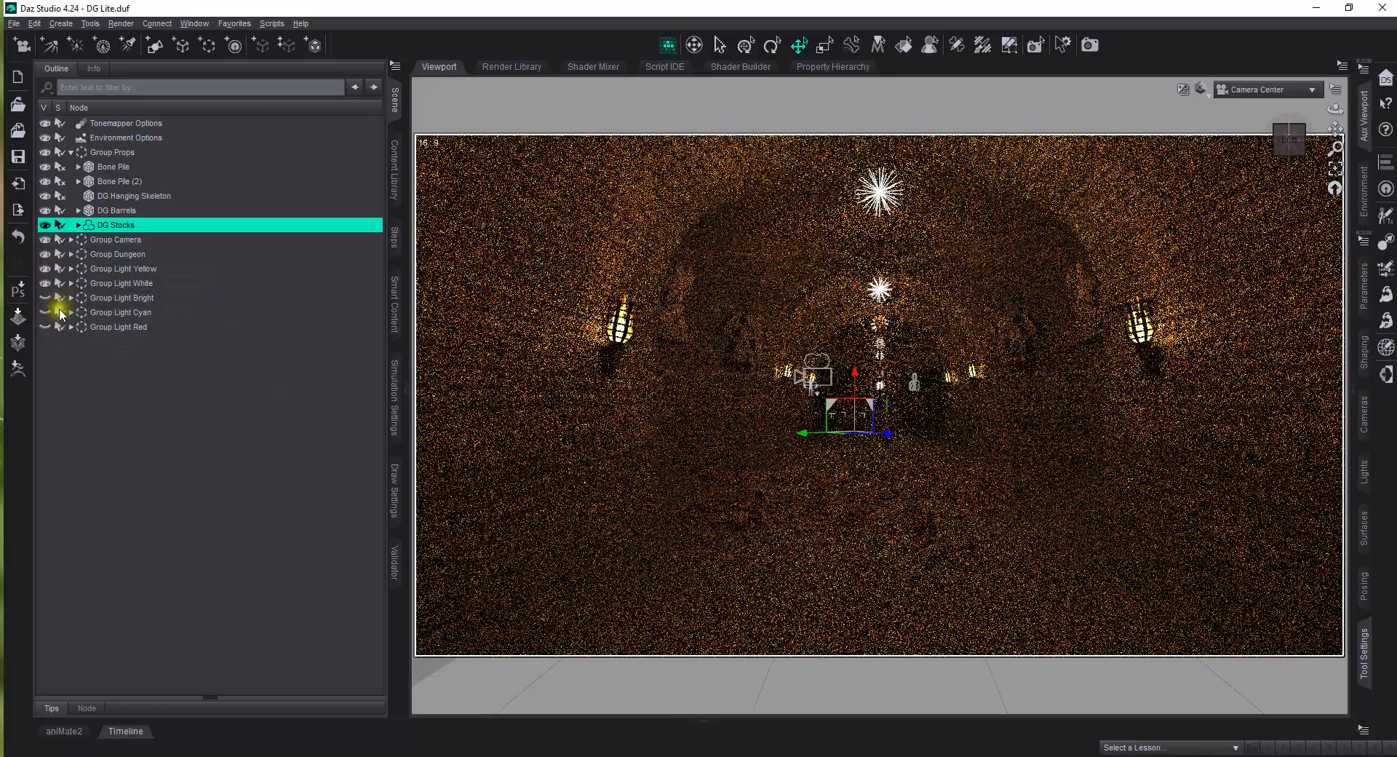
left_click(46, 313)
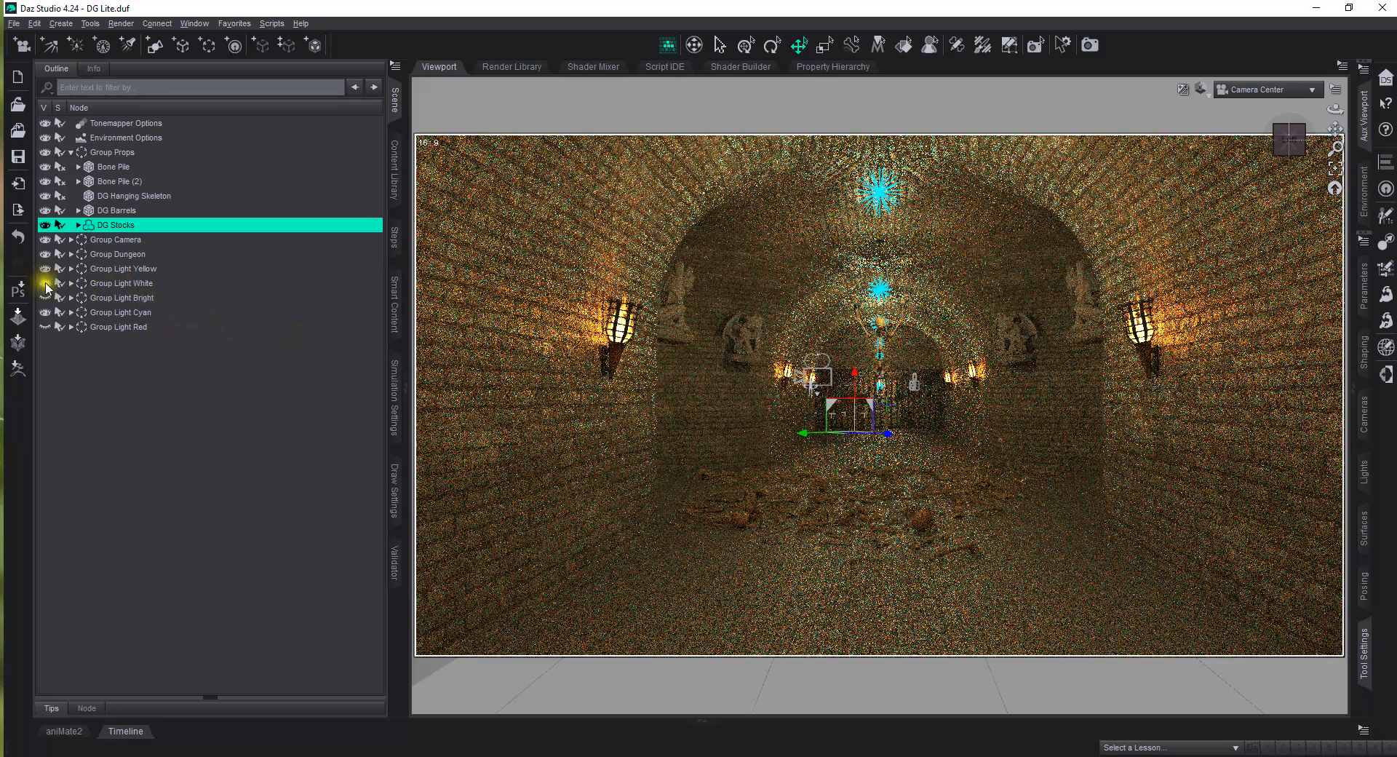
left_click(46, 284)
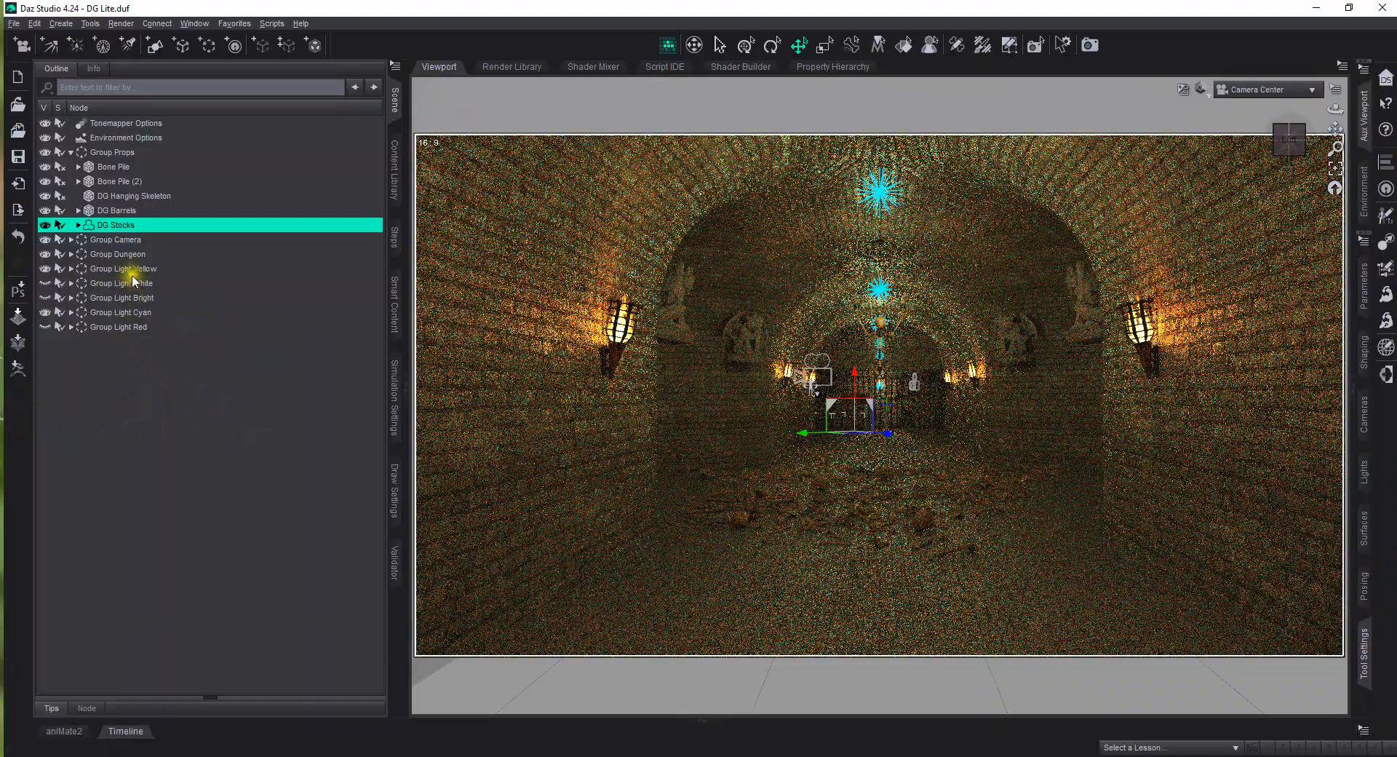
Try Group Light Cyan, Group Light Red and Group Light Bright one at a time, with all other light groups hidden
left_click(46, 268)
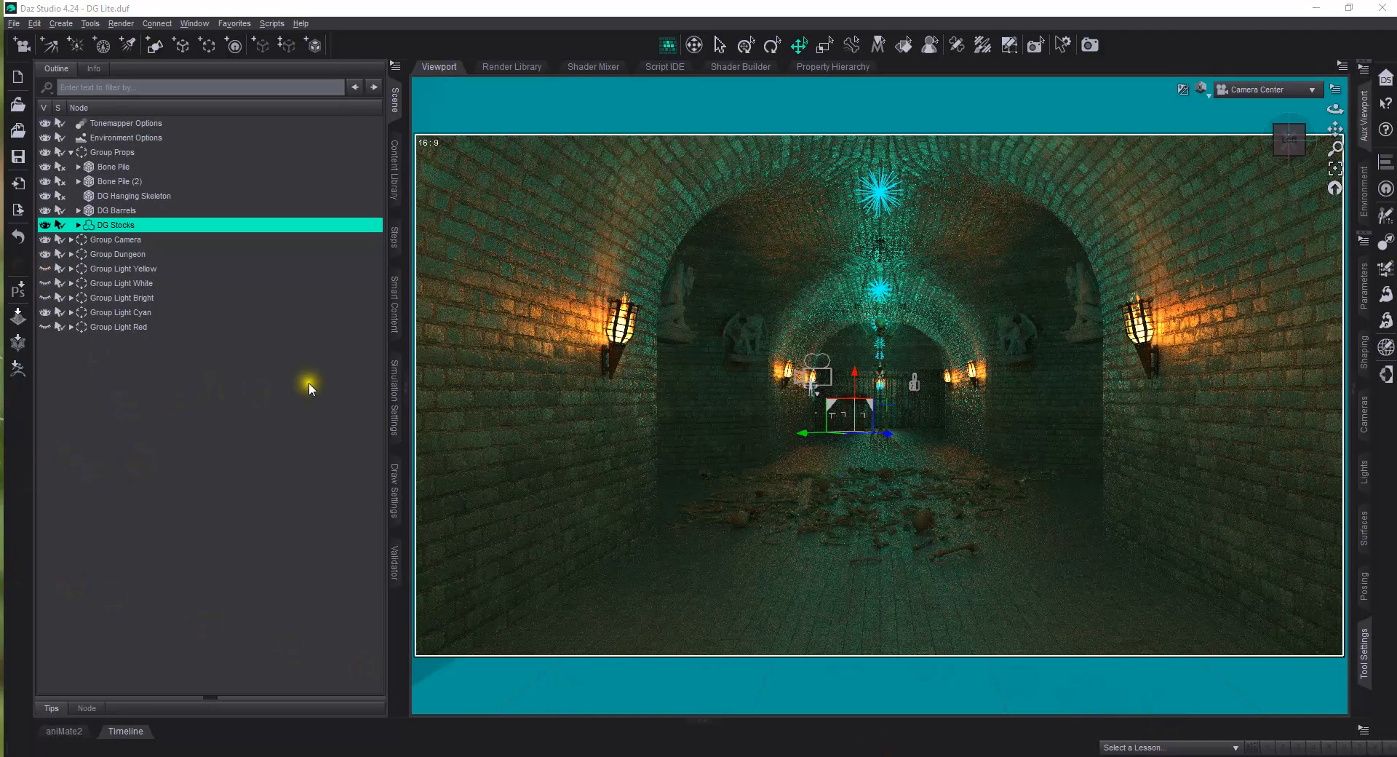
left_click(45, 313)
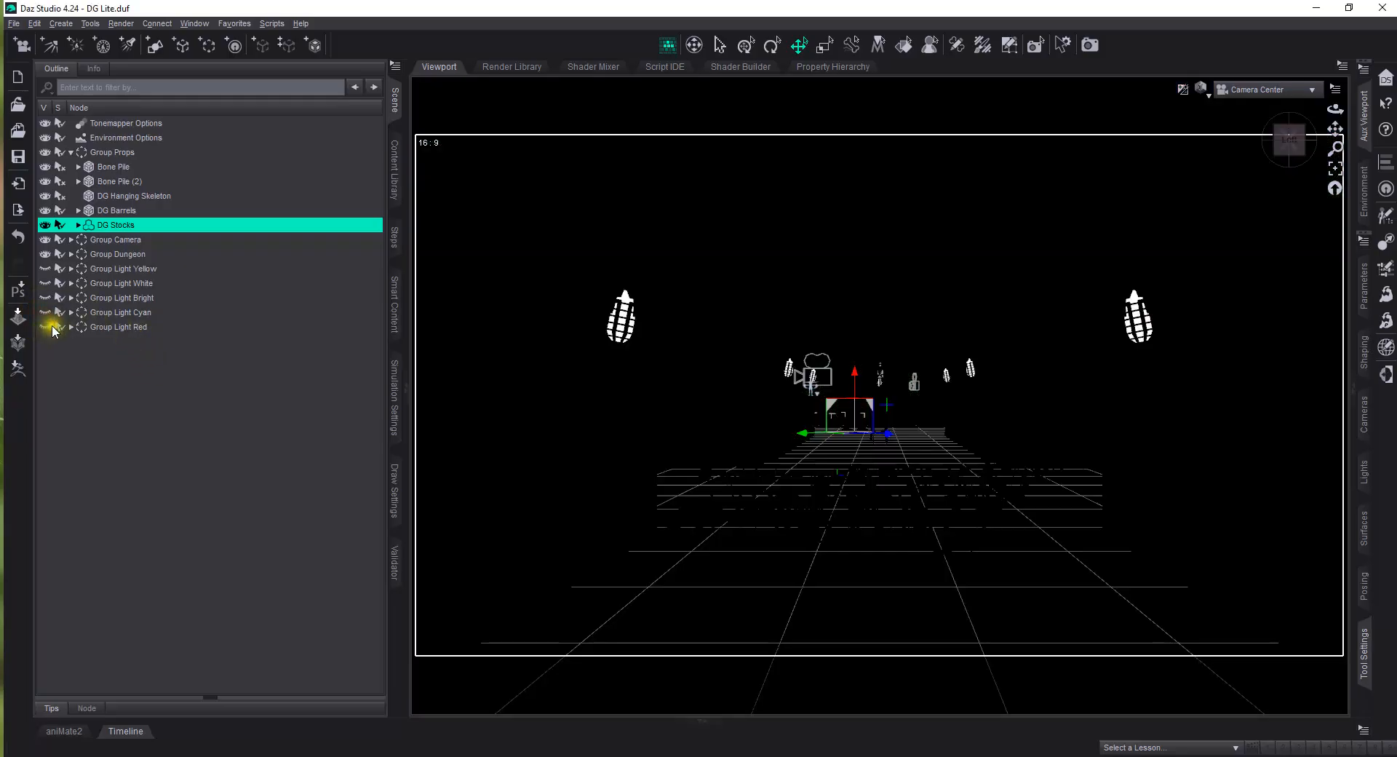
left_click(44, 327)
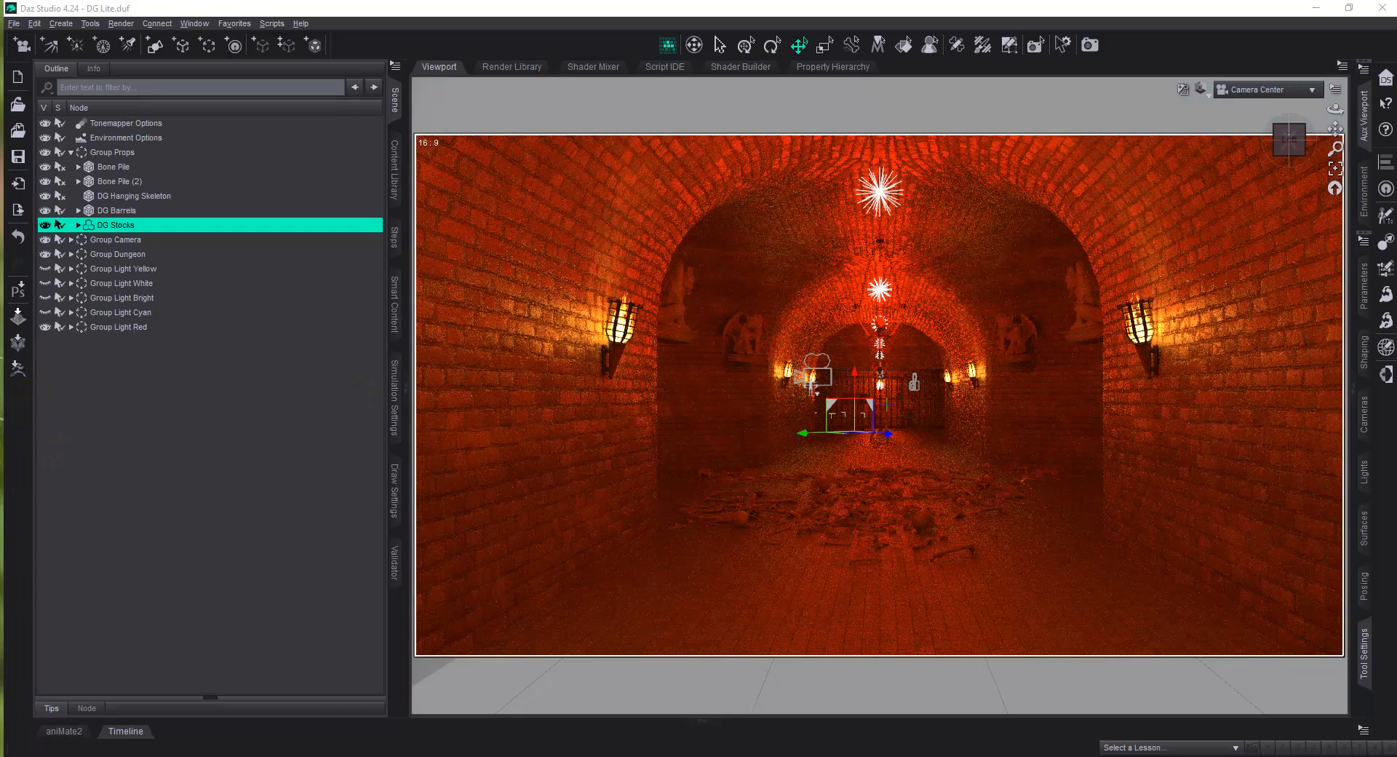
left_click(45, 327)
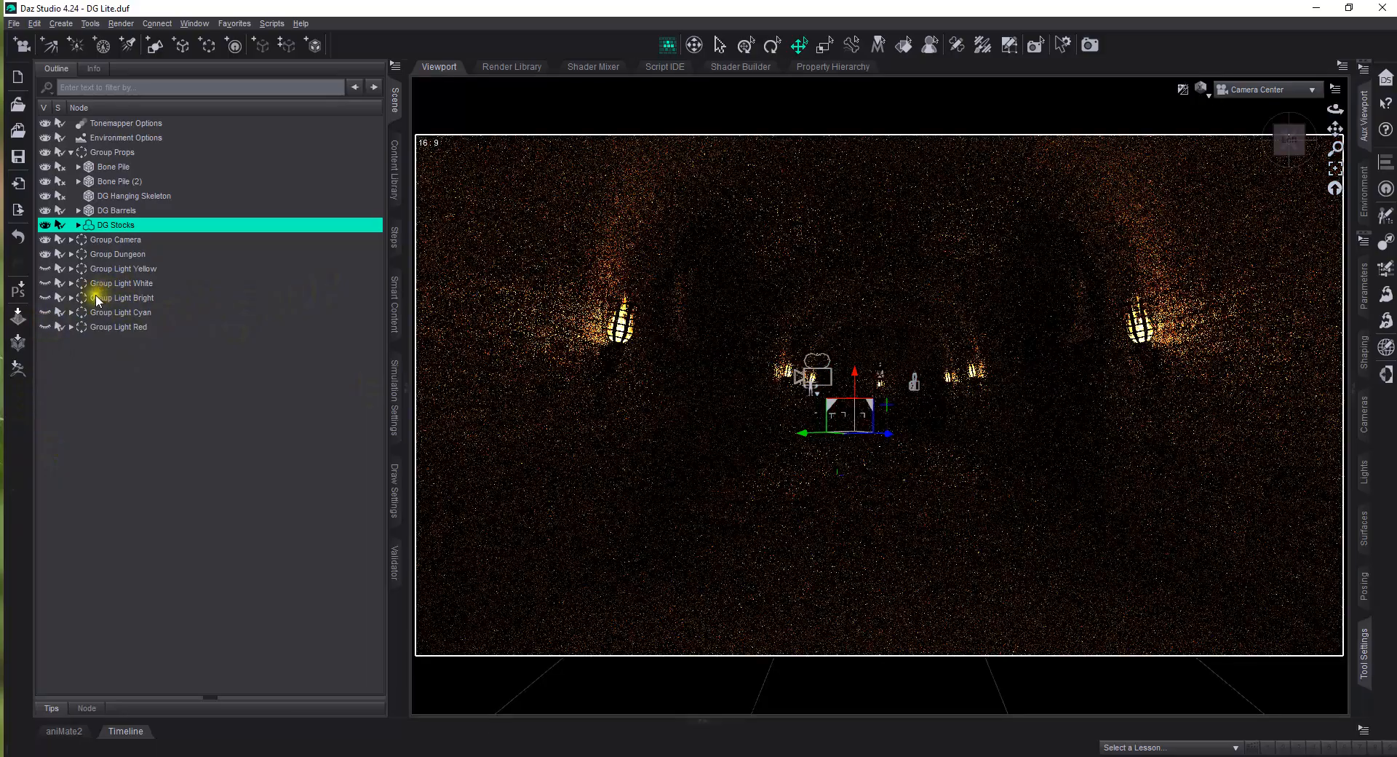
left_click(45, 298)
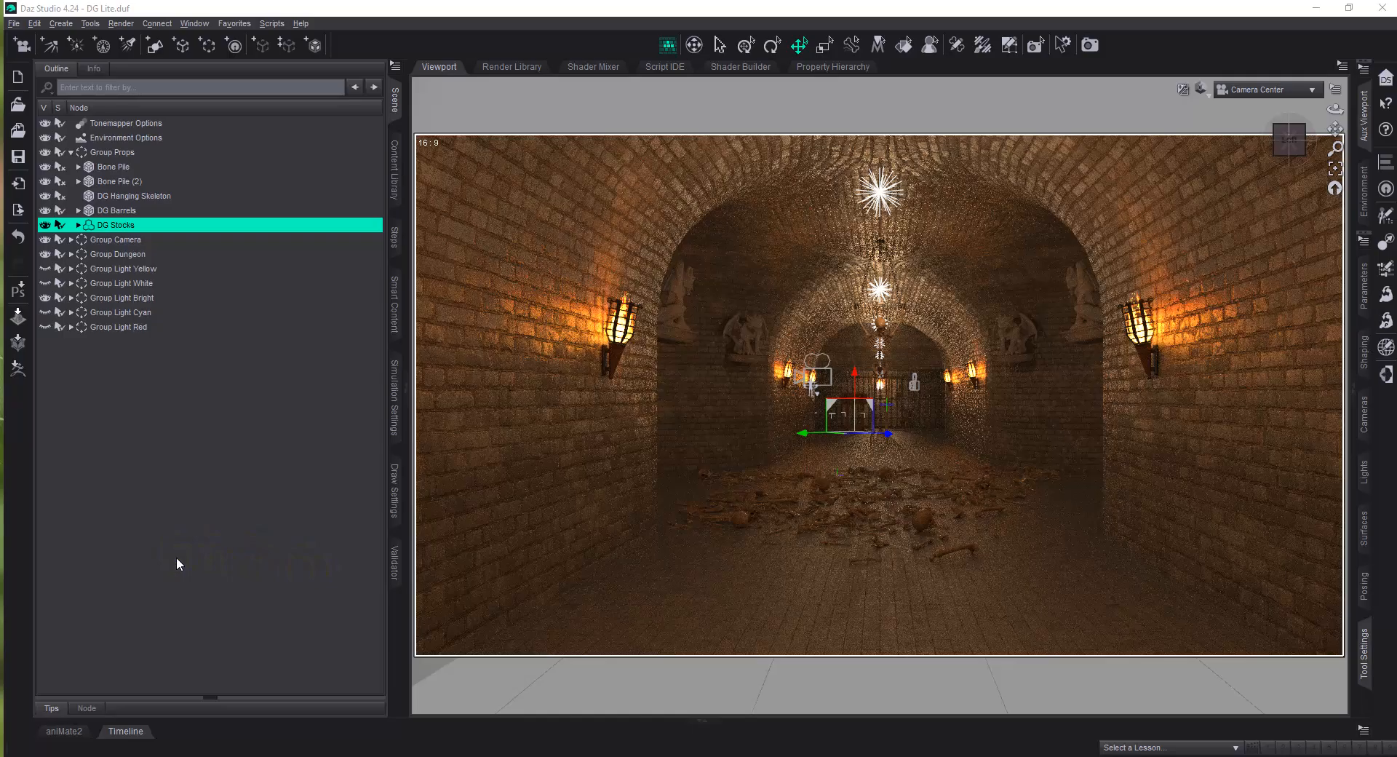
Hide Group Light Bright and show Group Light Yellow together with Group Light Cyan
left_click(45, 298)
left_click(45, 269)
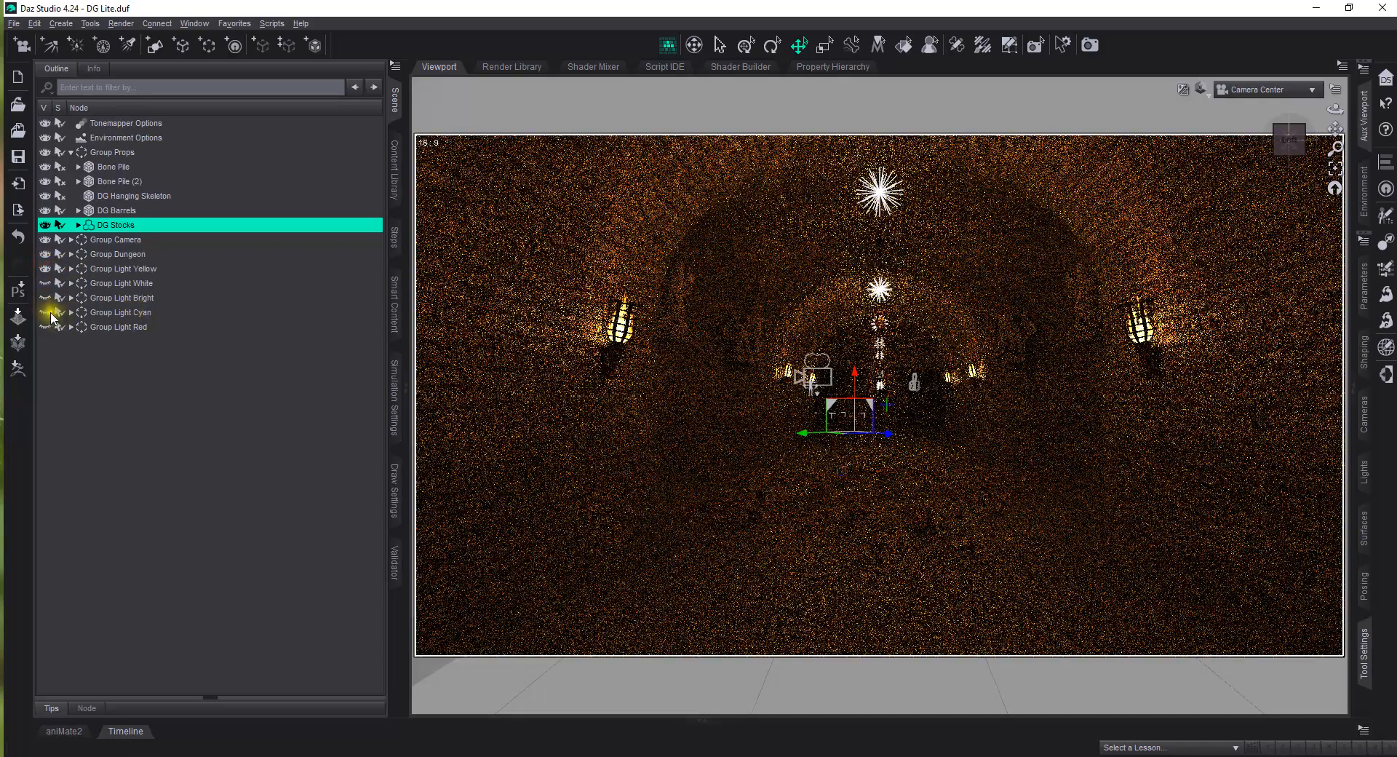
left_click(47, 314)
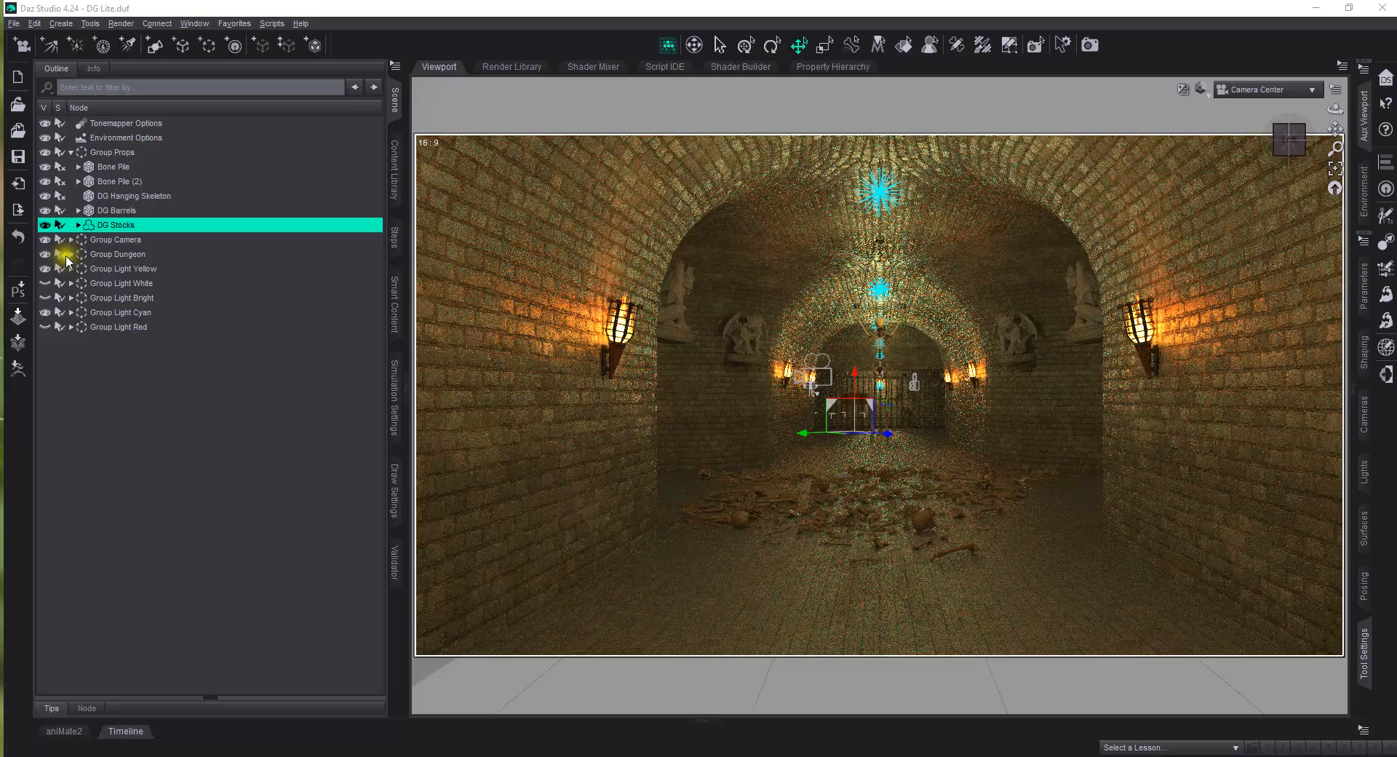
Hide Group Light Yellow so only Group Light Cyan lights the dungeon, and view the scene through Camera Steps
left_click(46, 268)
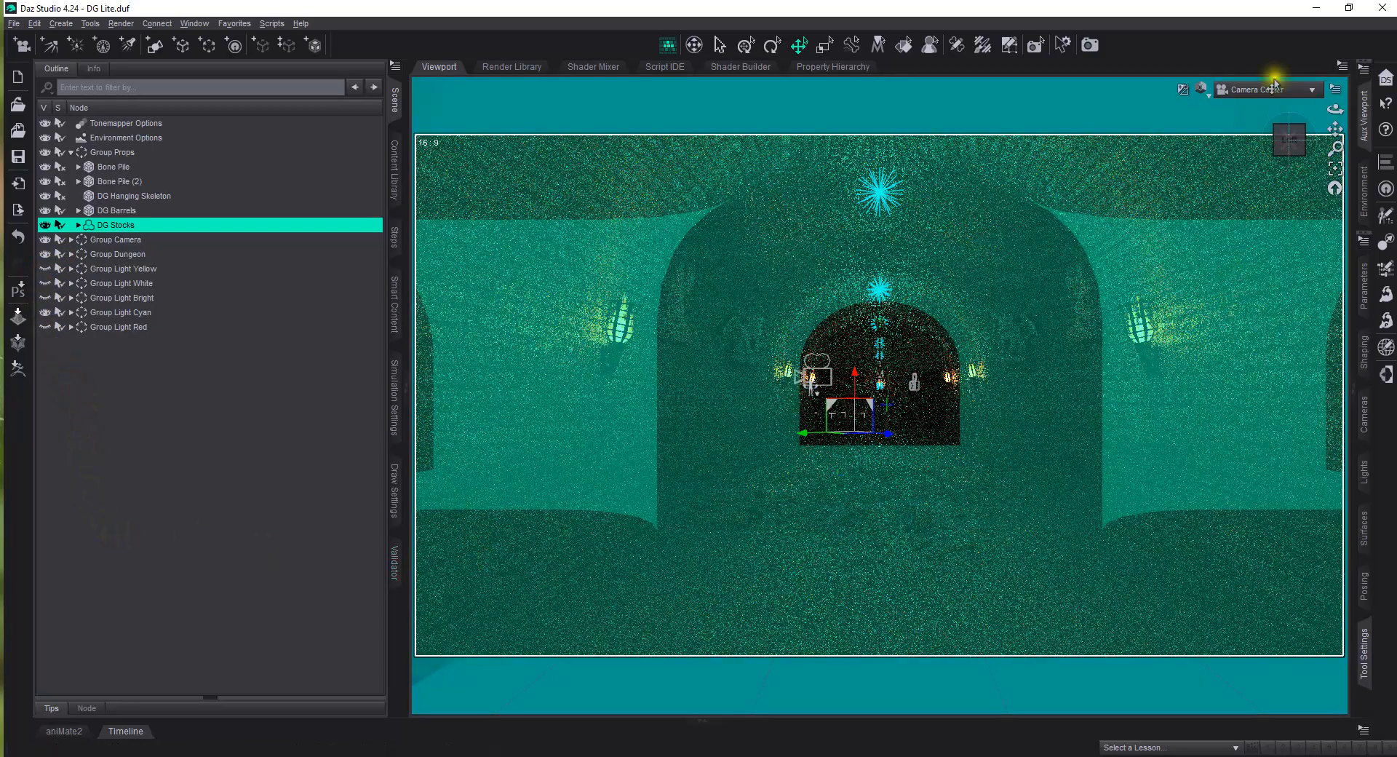
left_click(1271, 90)
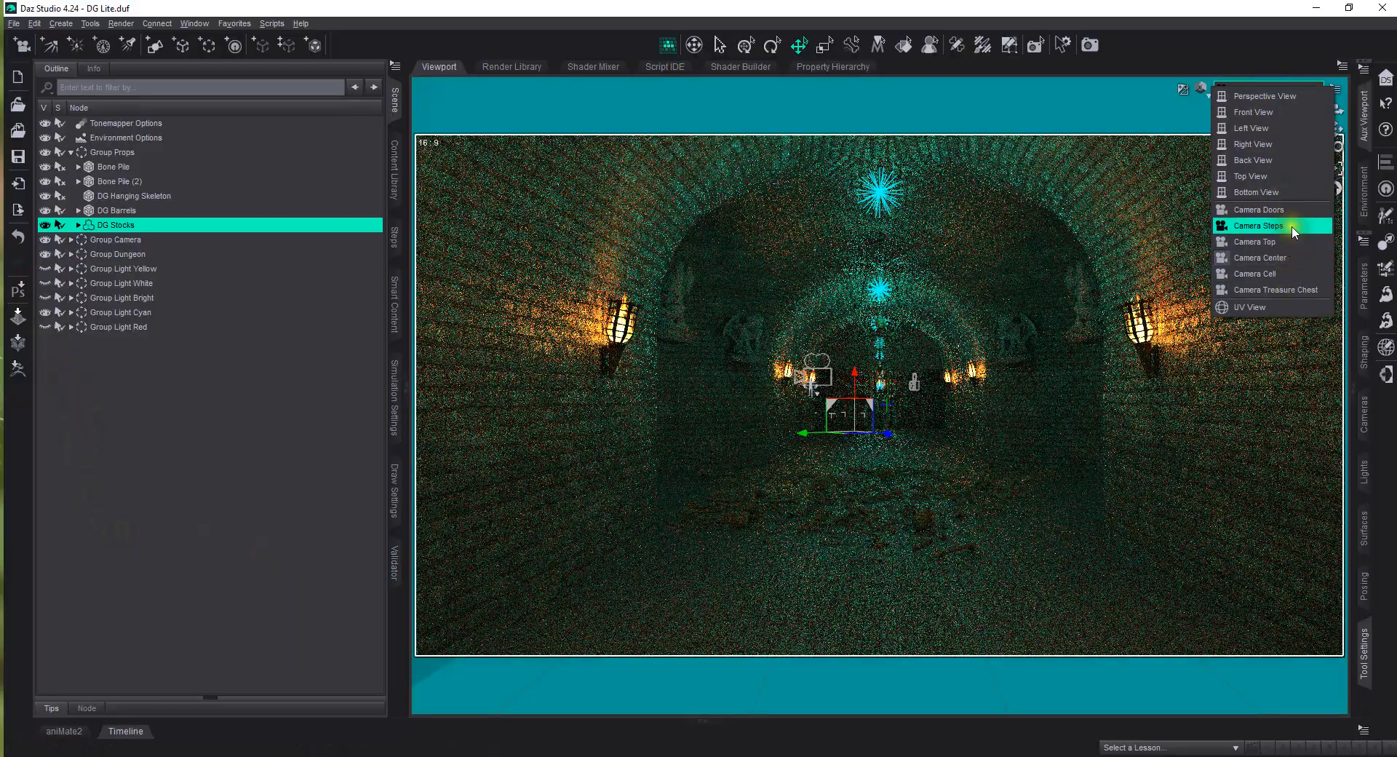
left_click(1270, 226)
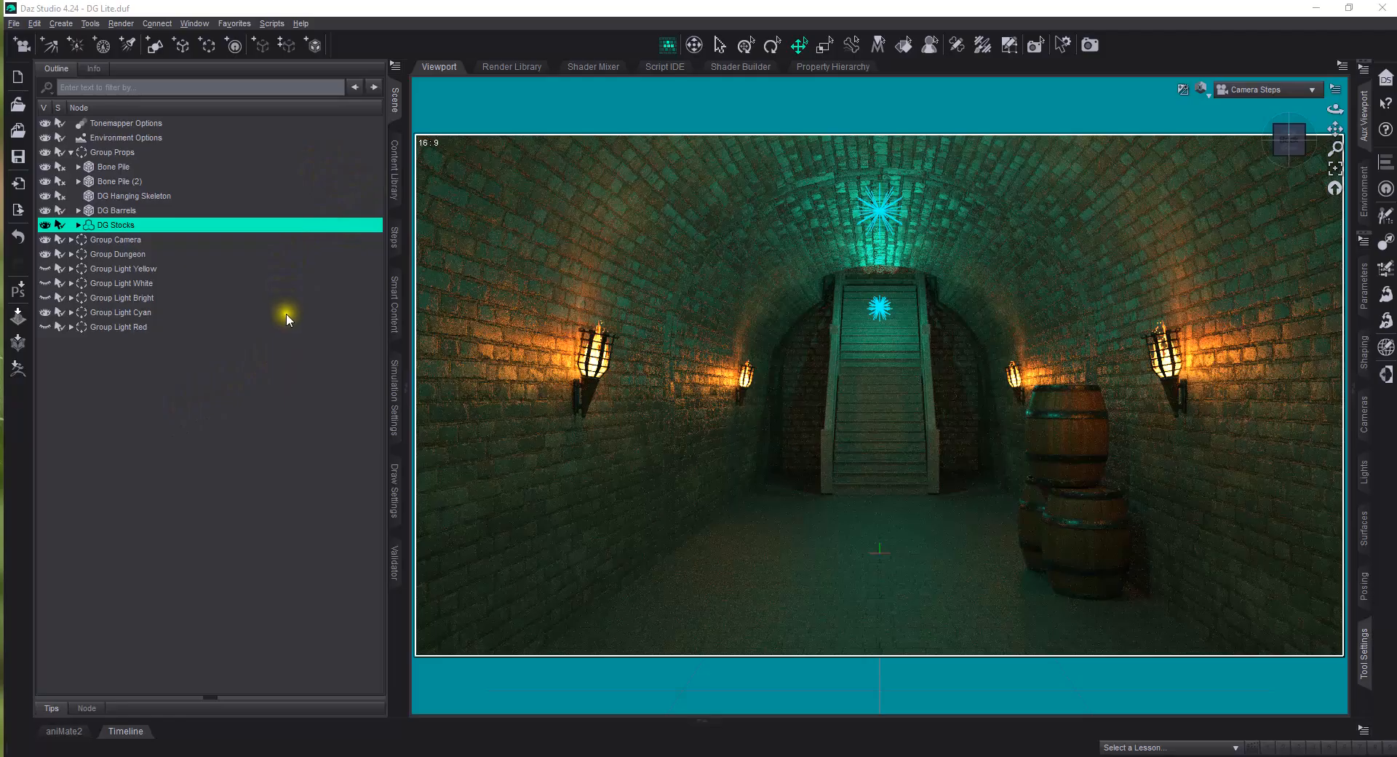
Apply the EYS Dungeon render presets DG Dark, DG Bright and DG Normal one after another
left_click(393, 182)
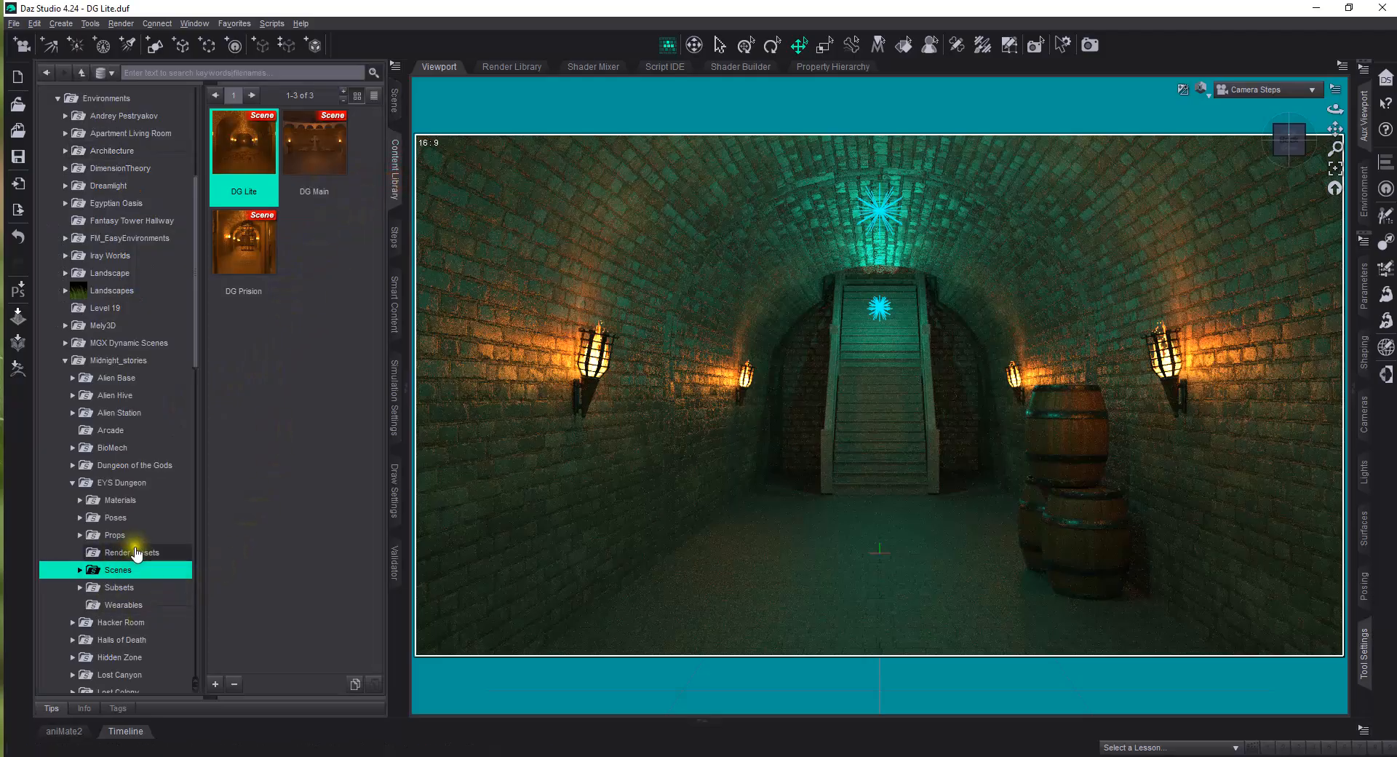
left_click(137, 552)
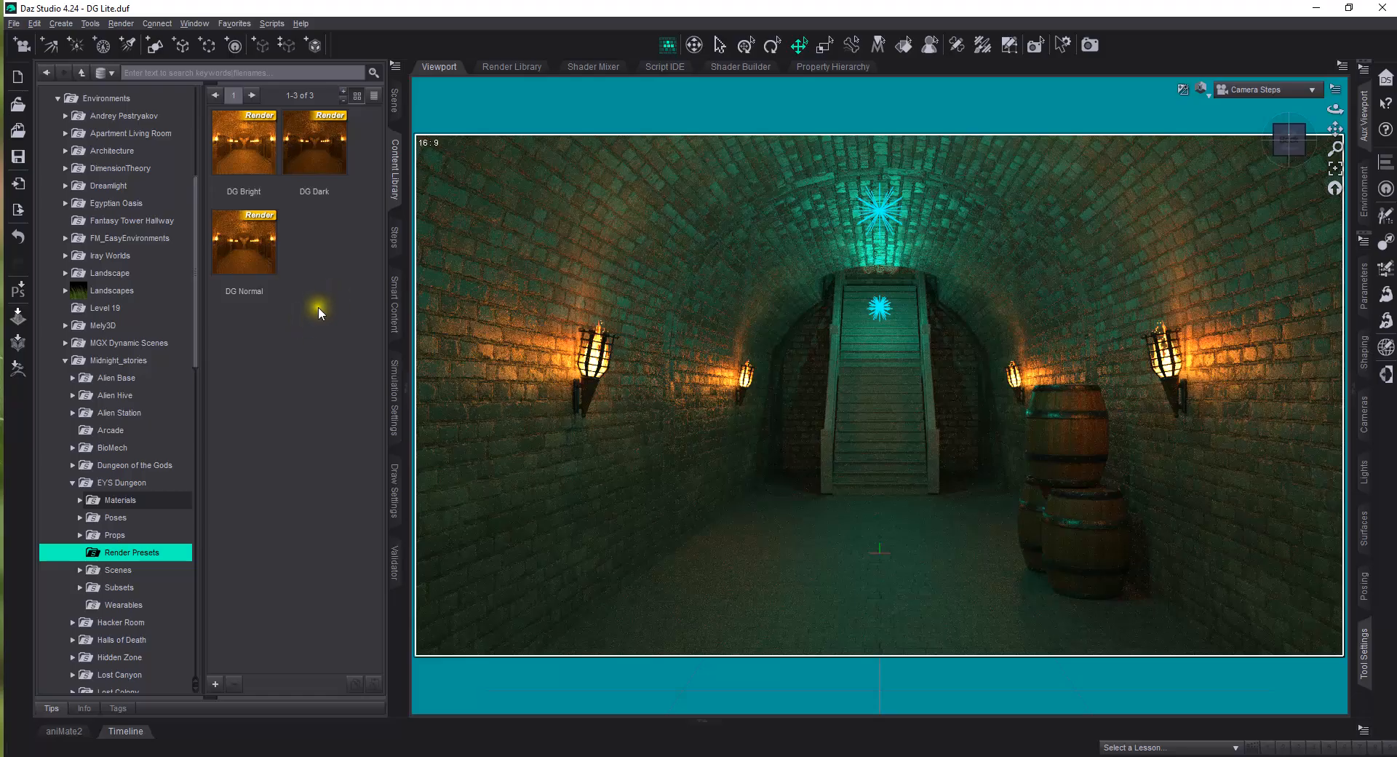
left_click(327, 155)
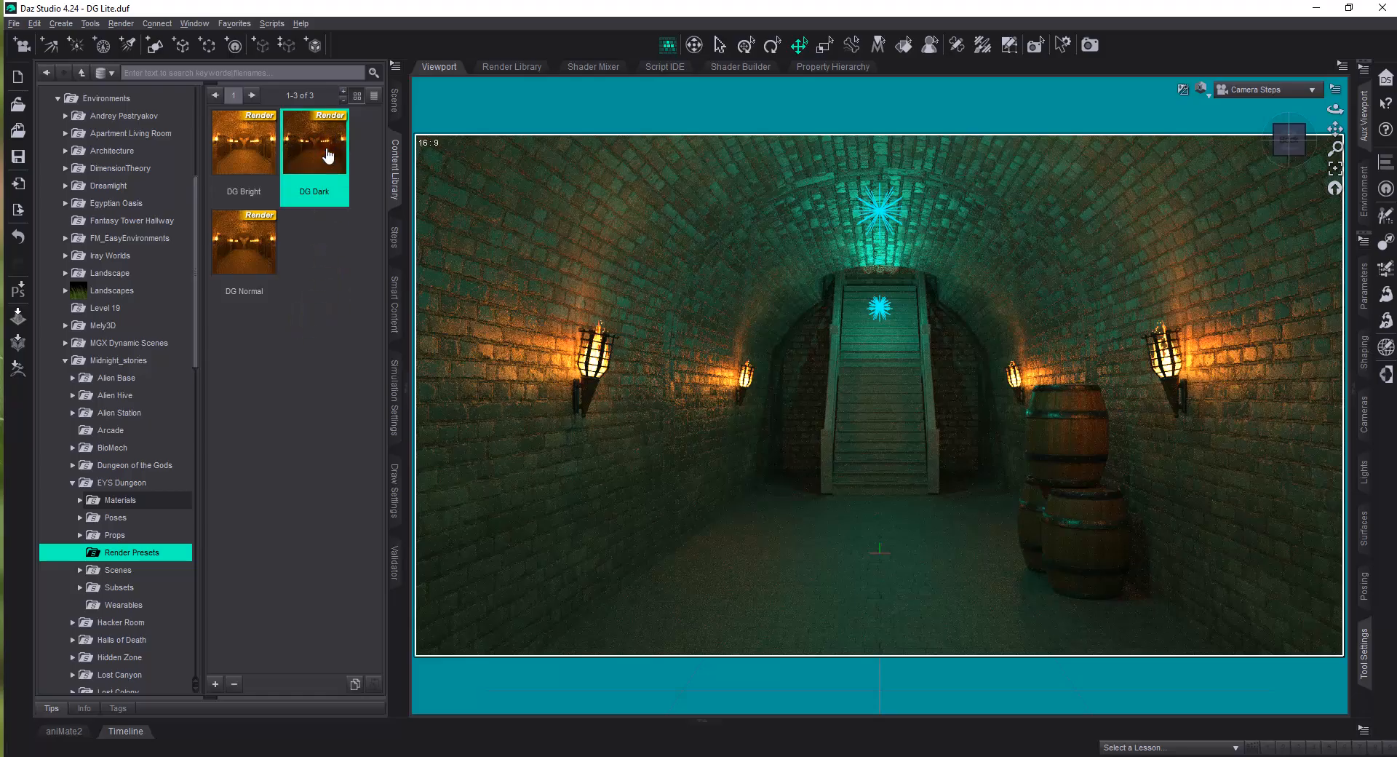
double_click(327, 155)
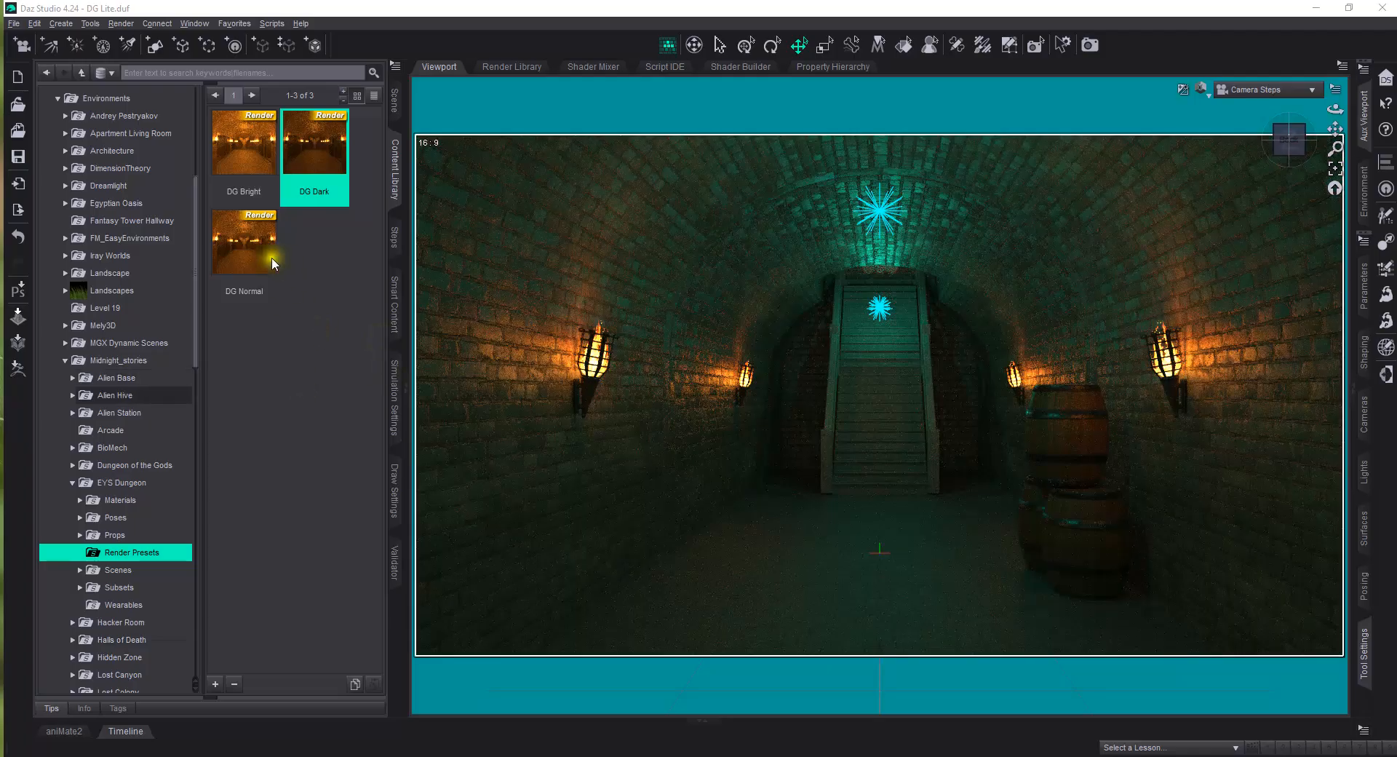
double_click(242, 171)
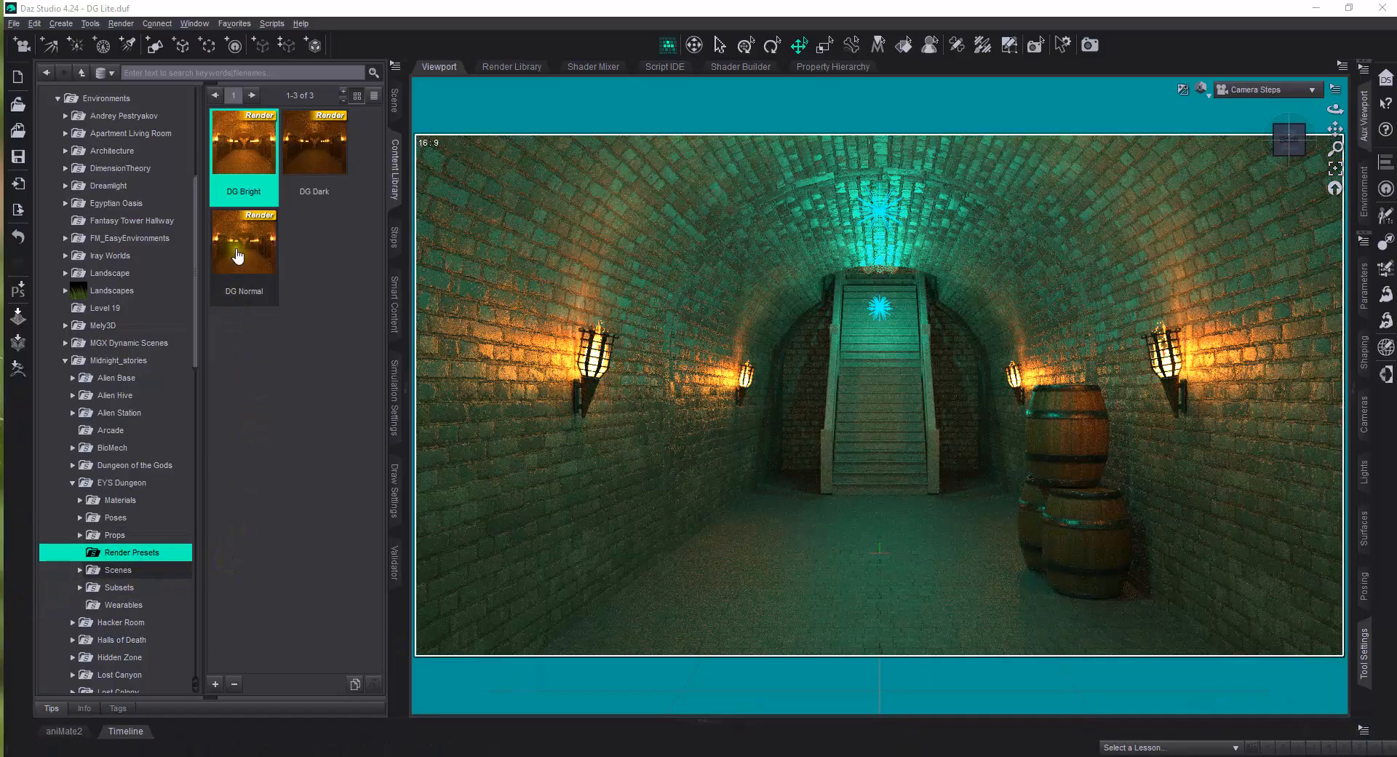
double_click(237, 255)
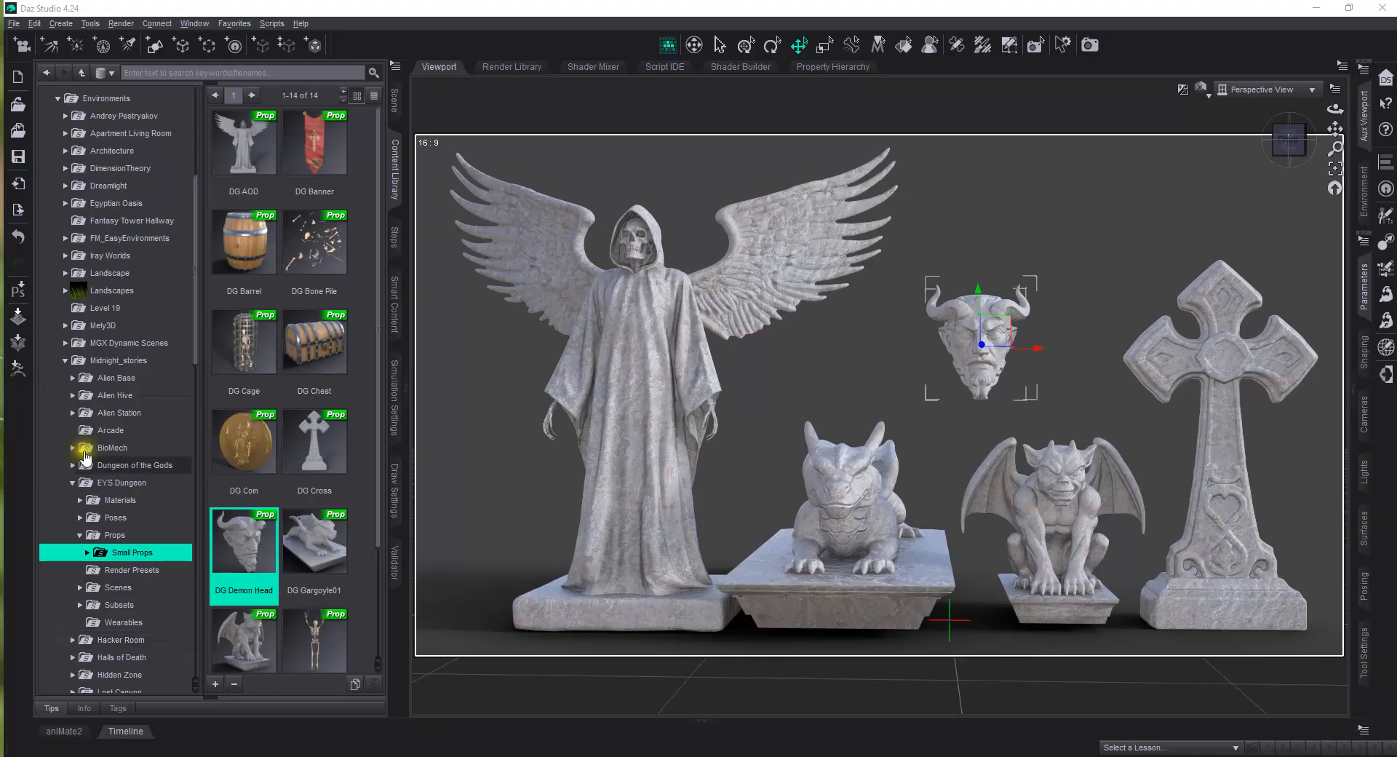
Look through the props in the EYS Dungeon Small Props folder
left_click(121, 553)
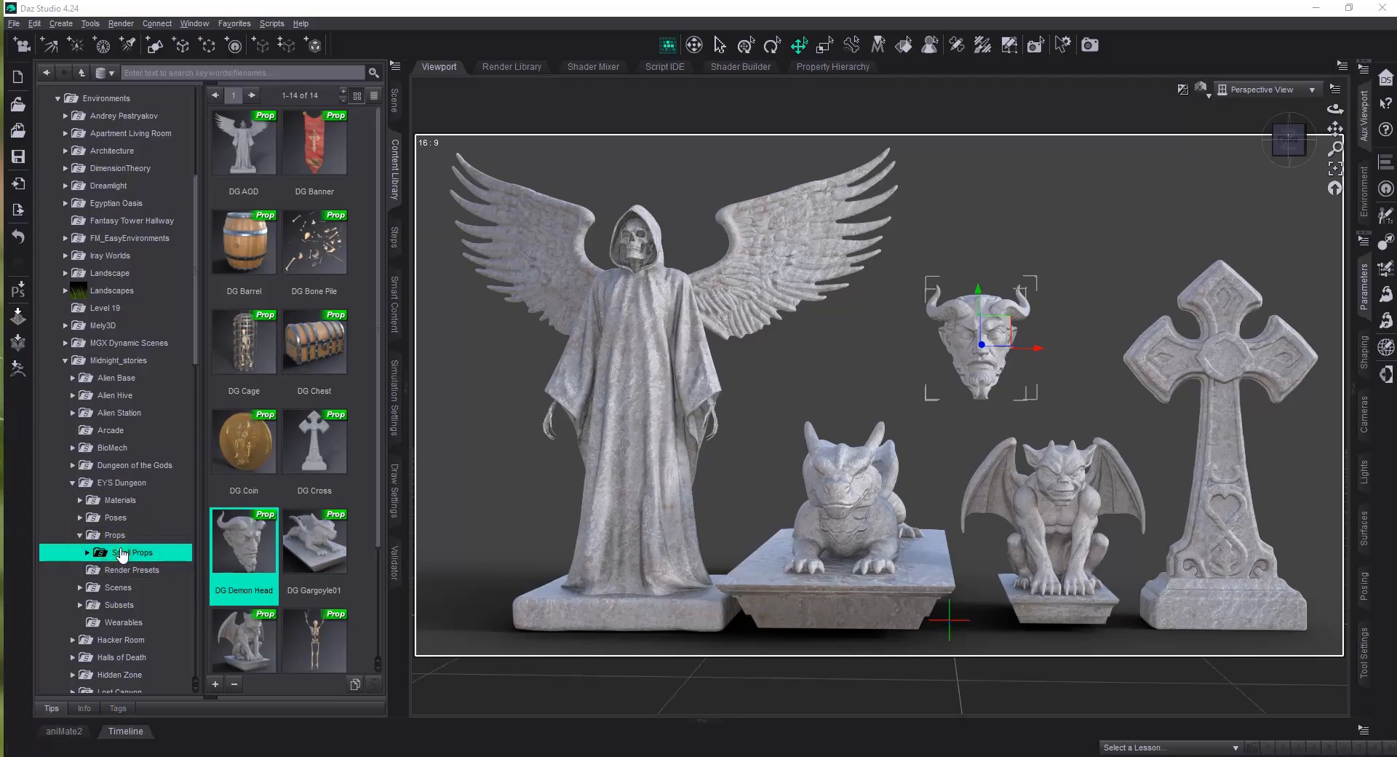
left_click(247, 168)
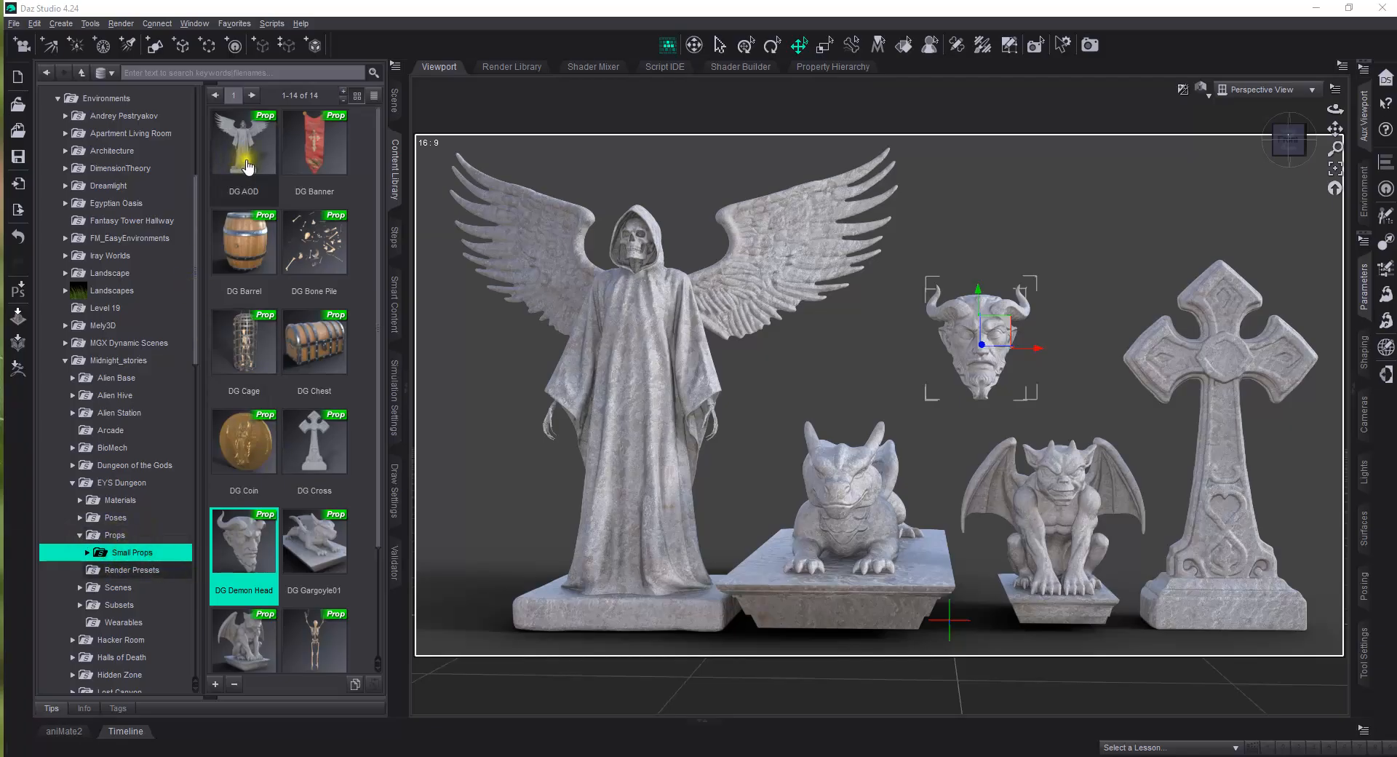
scroll(280, 266, "down", 5)
scroll(356, 611, "up", 6)
scroll(304, 386, "down", 3)
scroll(304, 364, "up", 3)
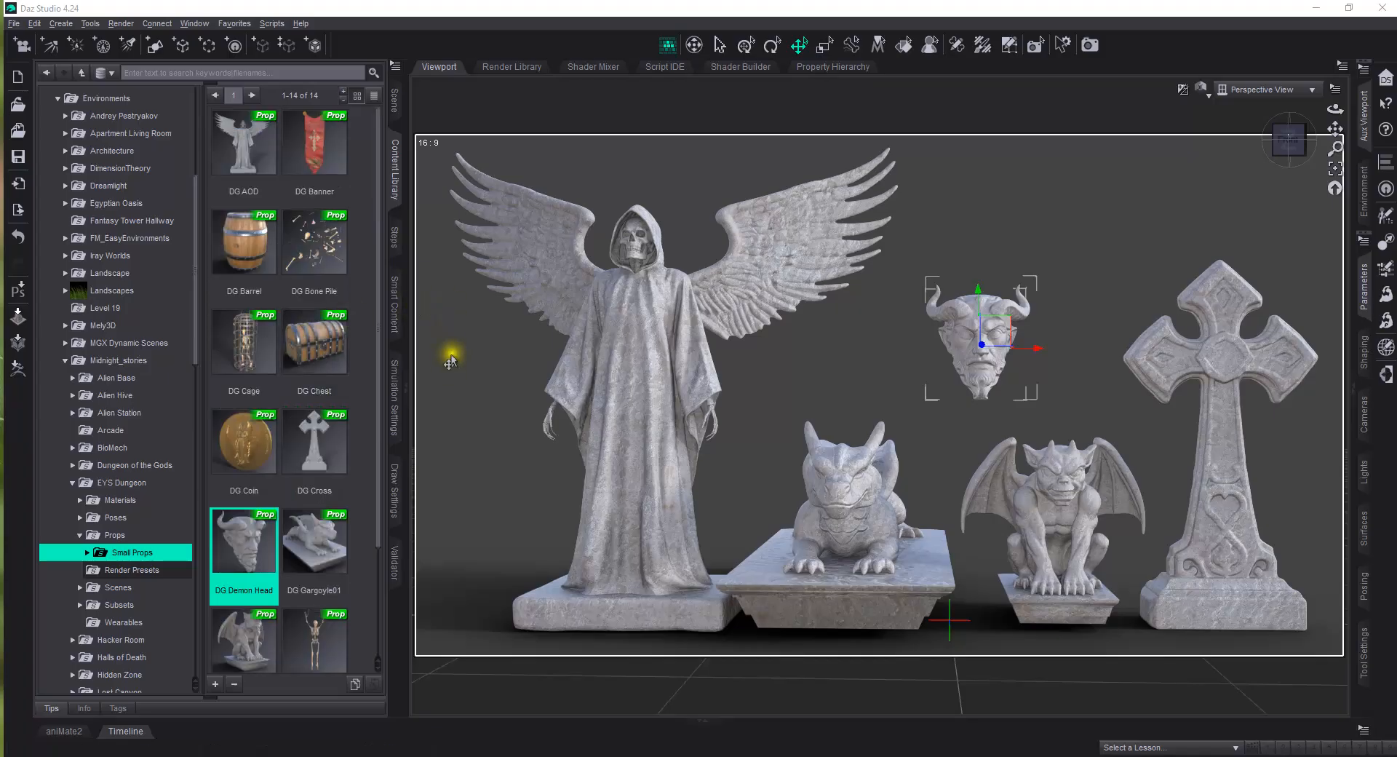
Pose the DG AOD statue's wings with Wings Up Down at 6.6% and Wings Front Back at 2.8%
left_click(639, 399)
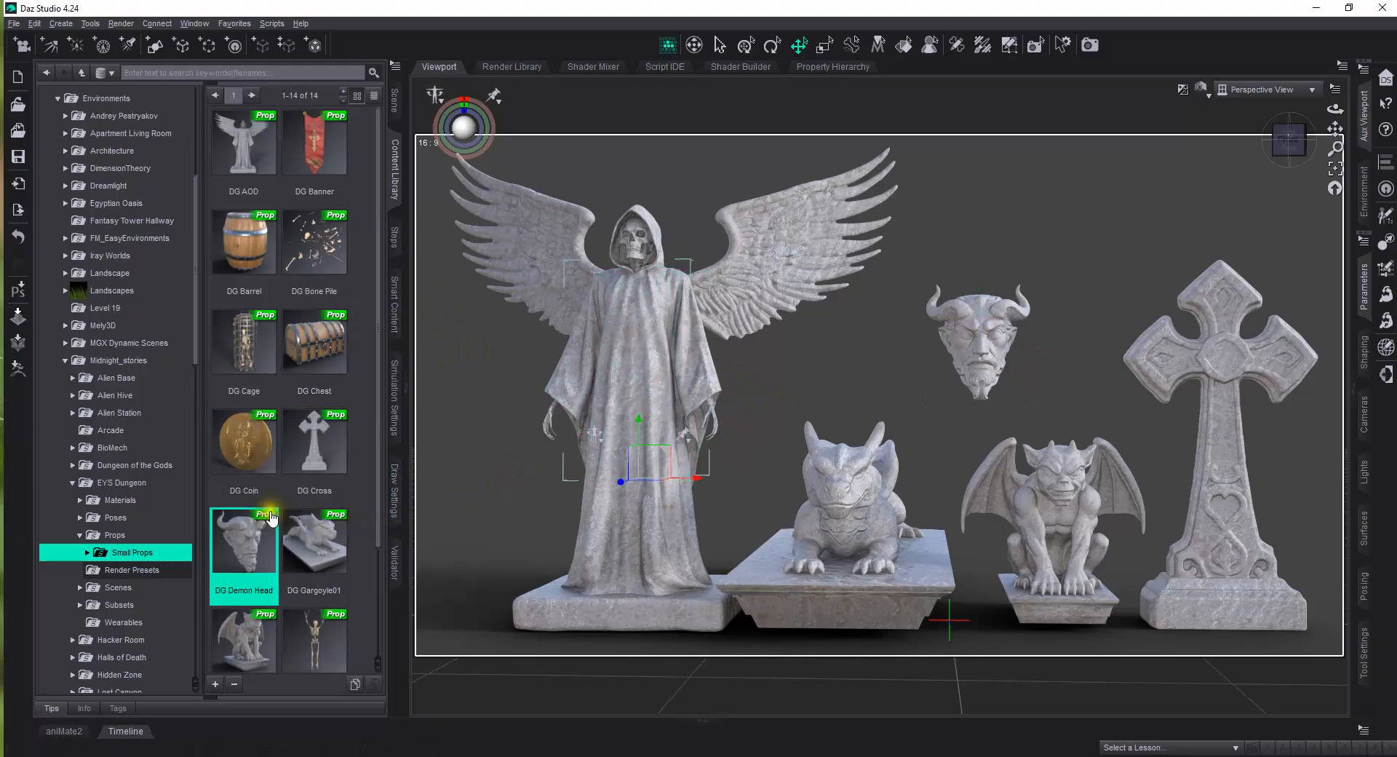
left_click(1354, 393)
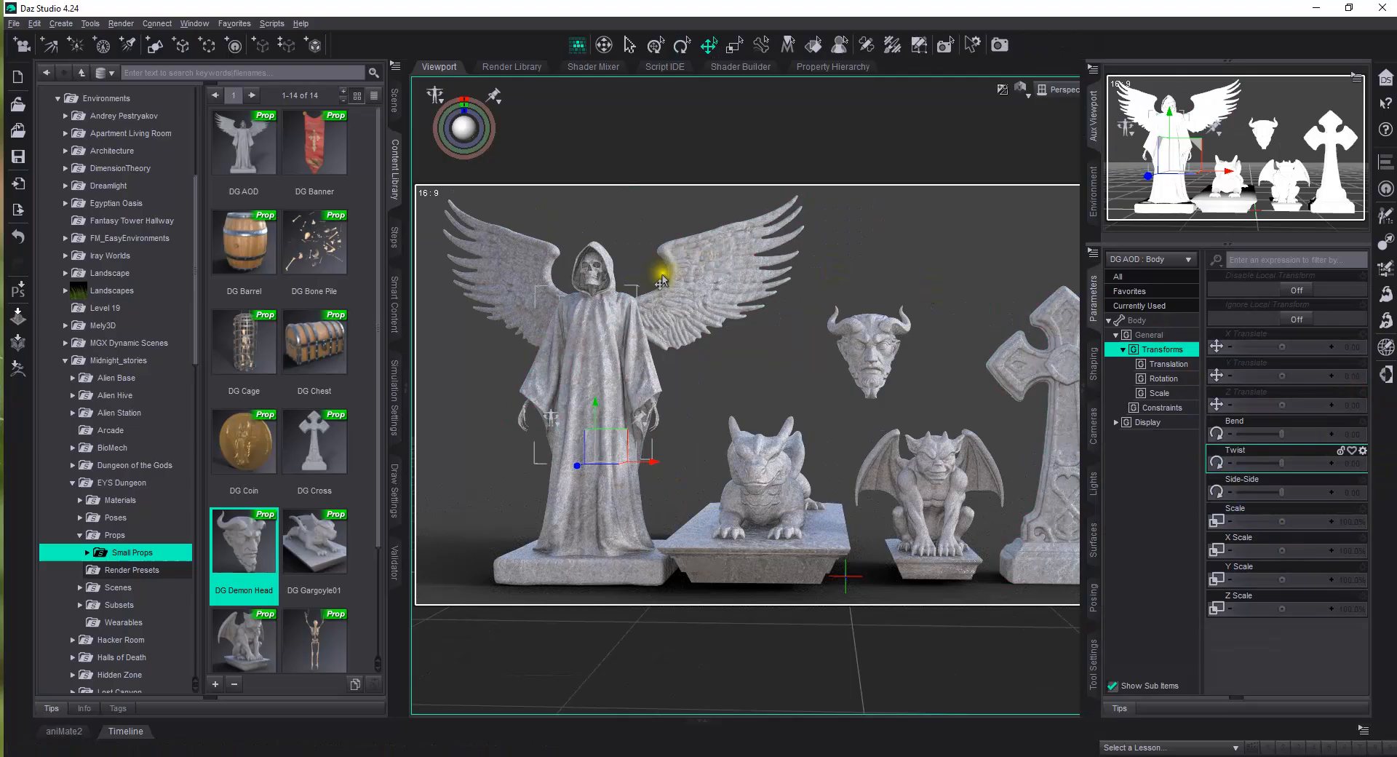
left_click(700, 293)
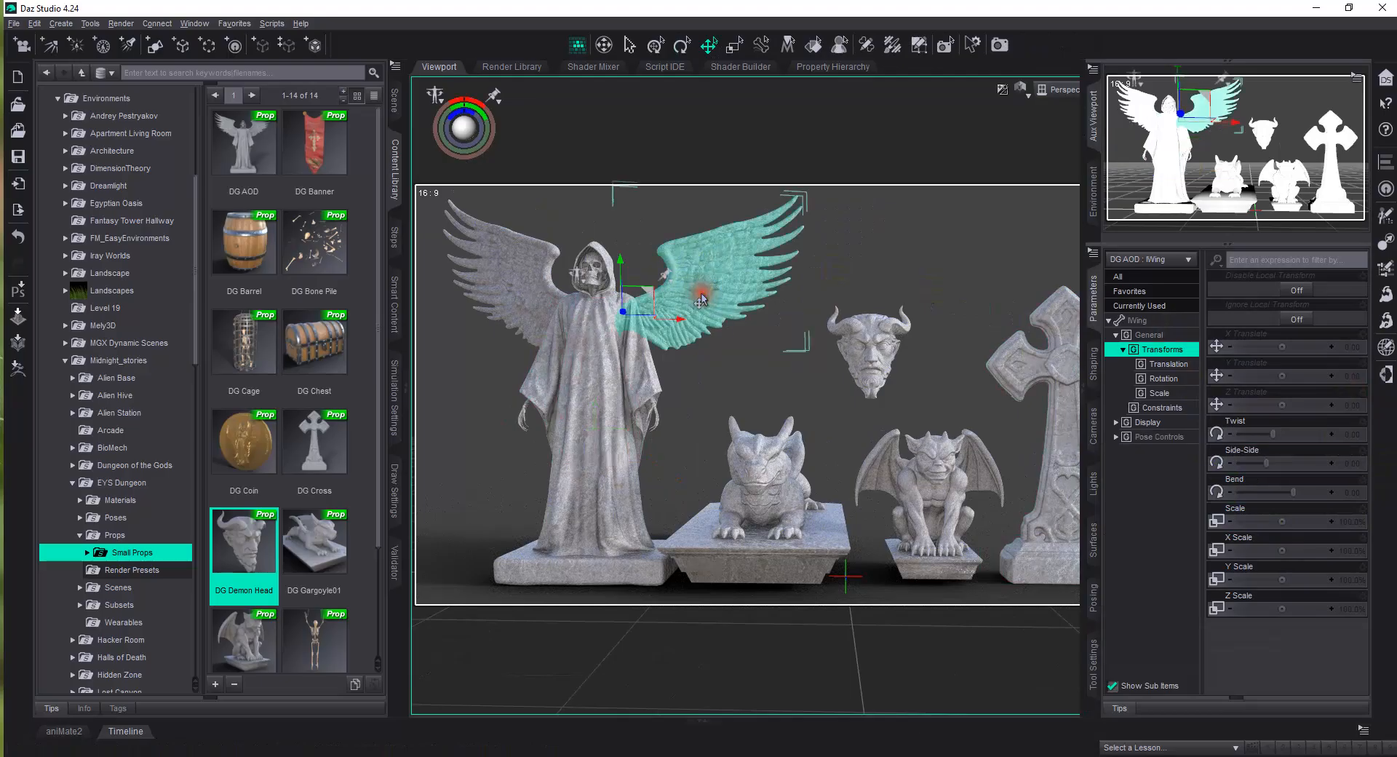
left_click(1173, 437)
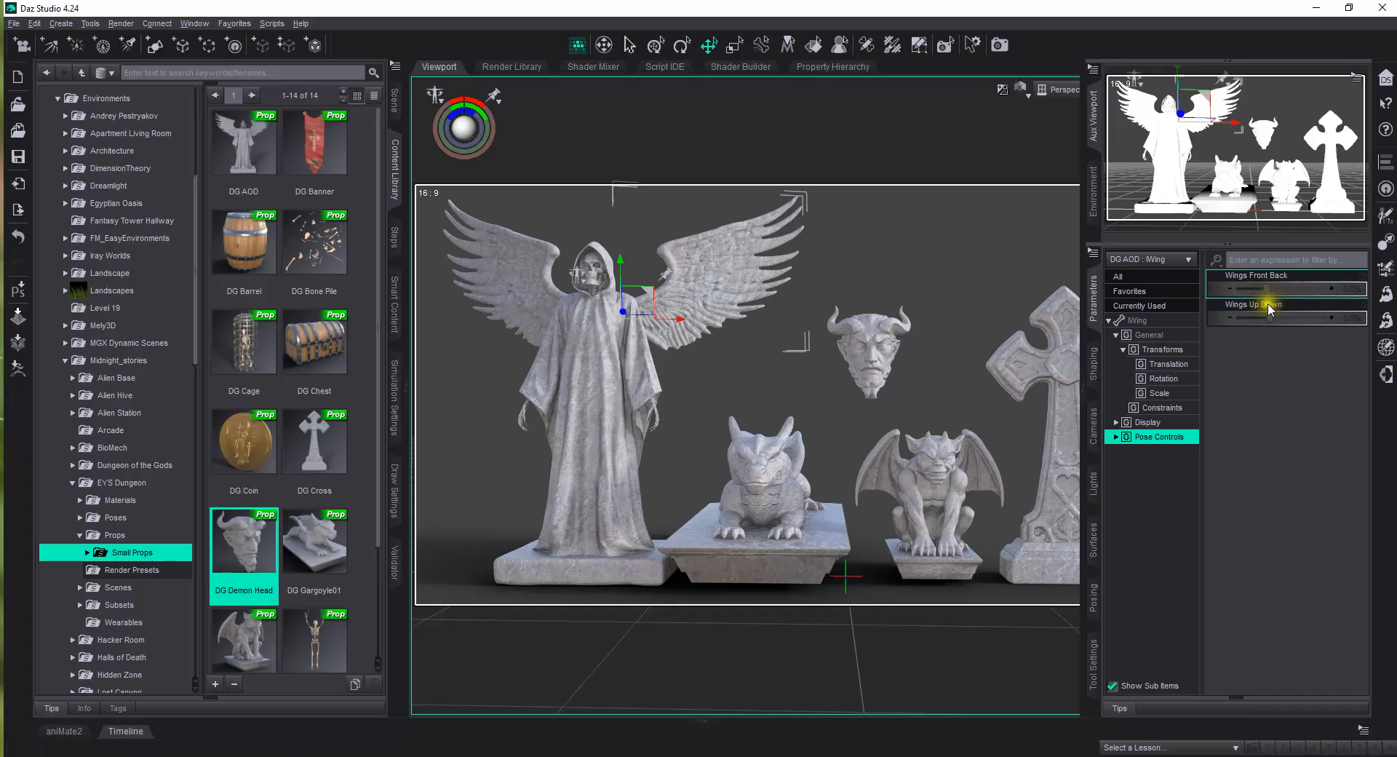
left_click_drag(1272, 318, 1293, 367)
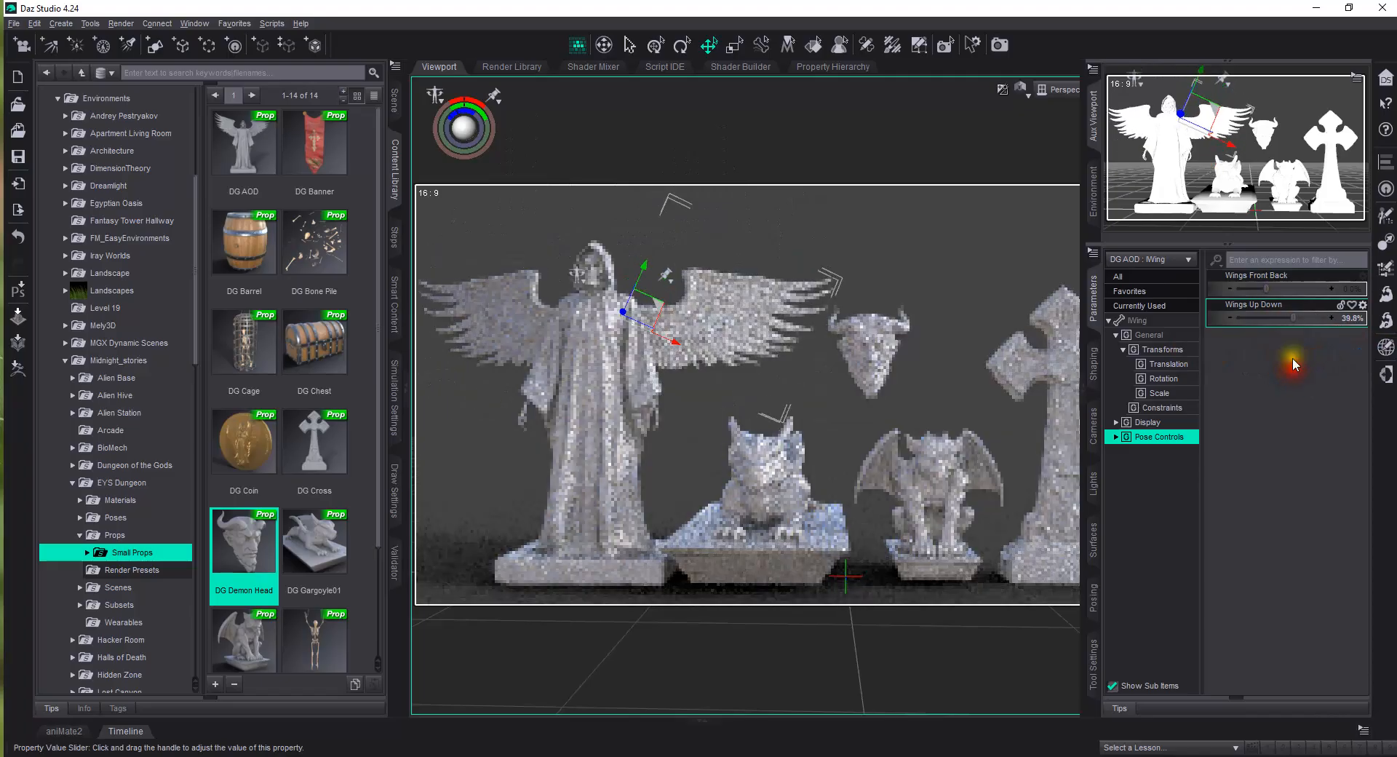
left_click_drag(1270, 288, 1274, 335)
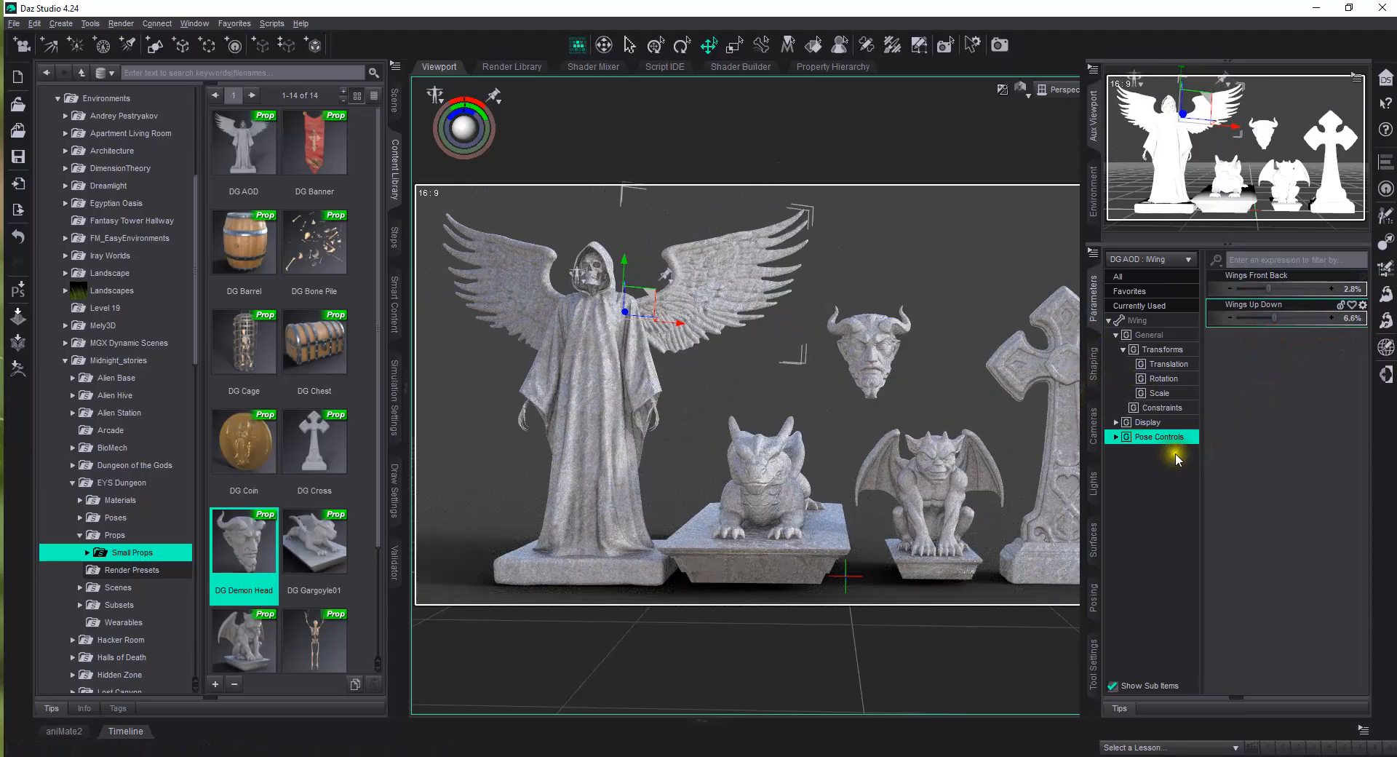
Check the General and Display parameters of the DG AOD statue's stone base
left_click(603, 562)
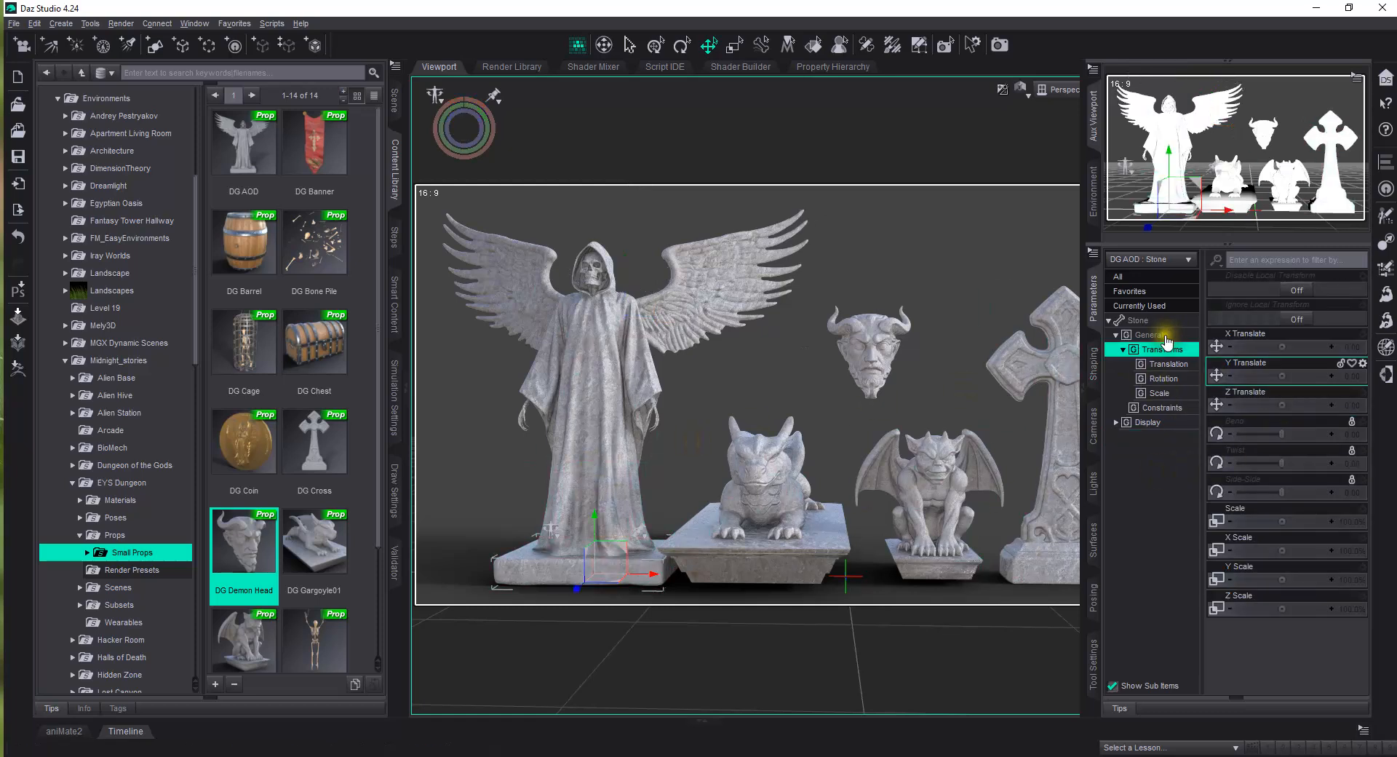
left_click(1164, 336)
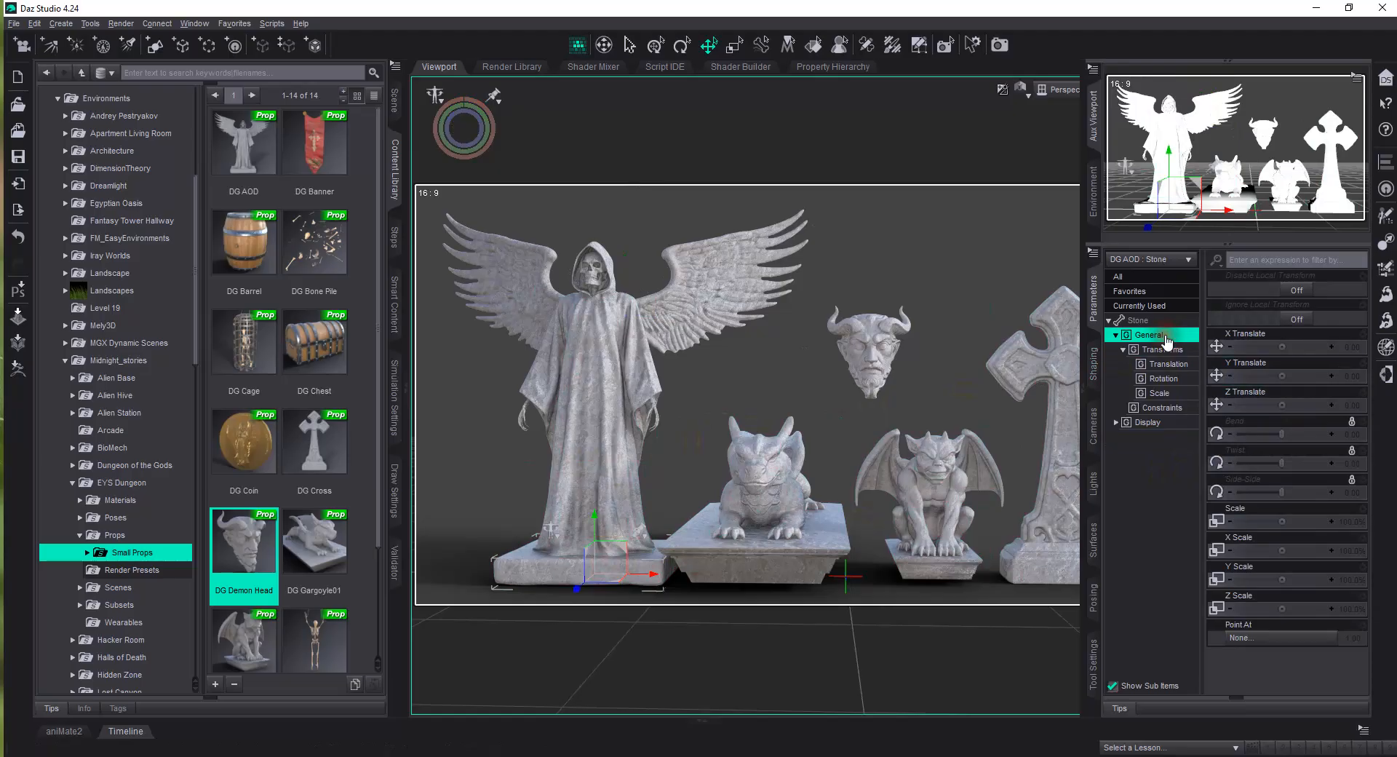
left_click(1116, 422)
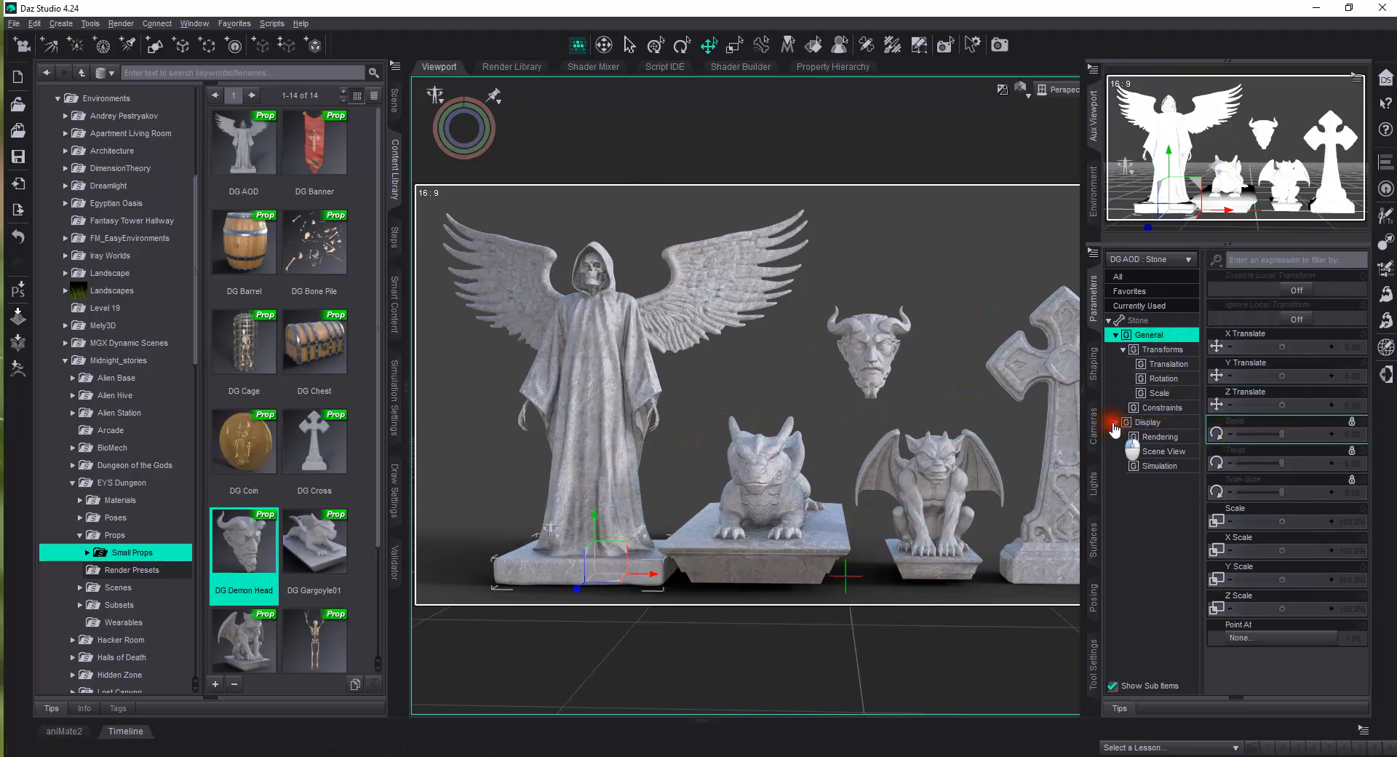
left_click(1093, 300)
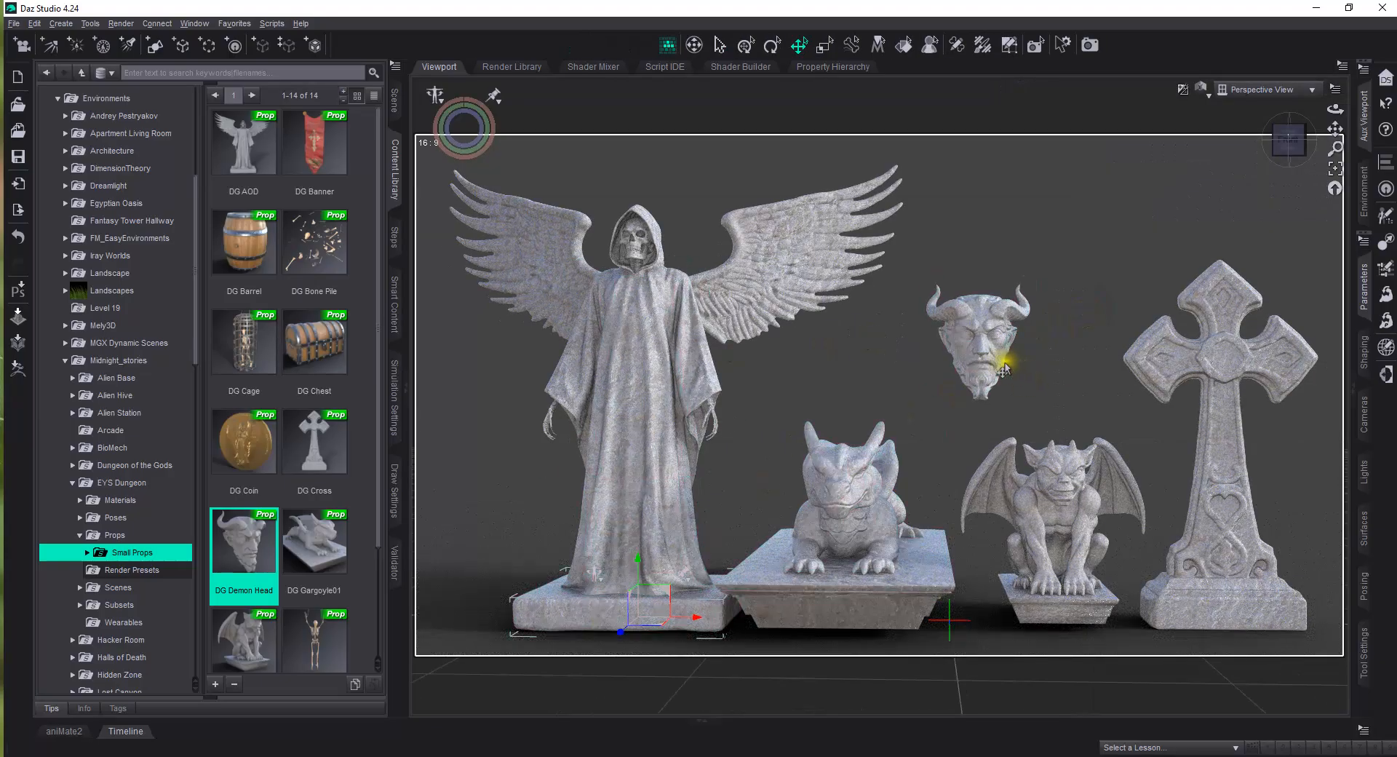
Try Hide Base at 100% on DG Gargoyle01, and bring its base back
left_click(863, 542)
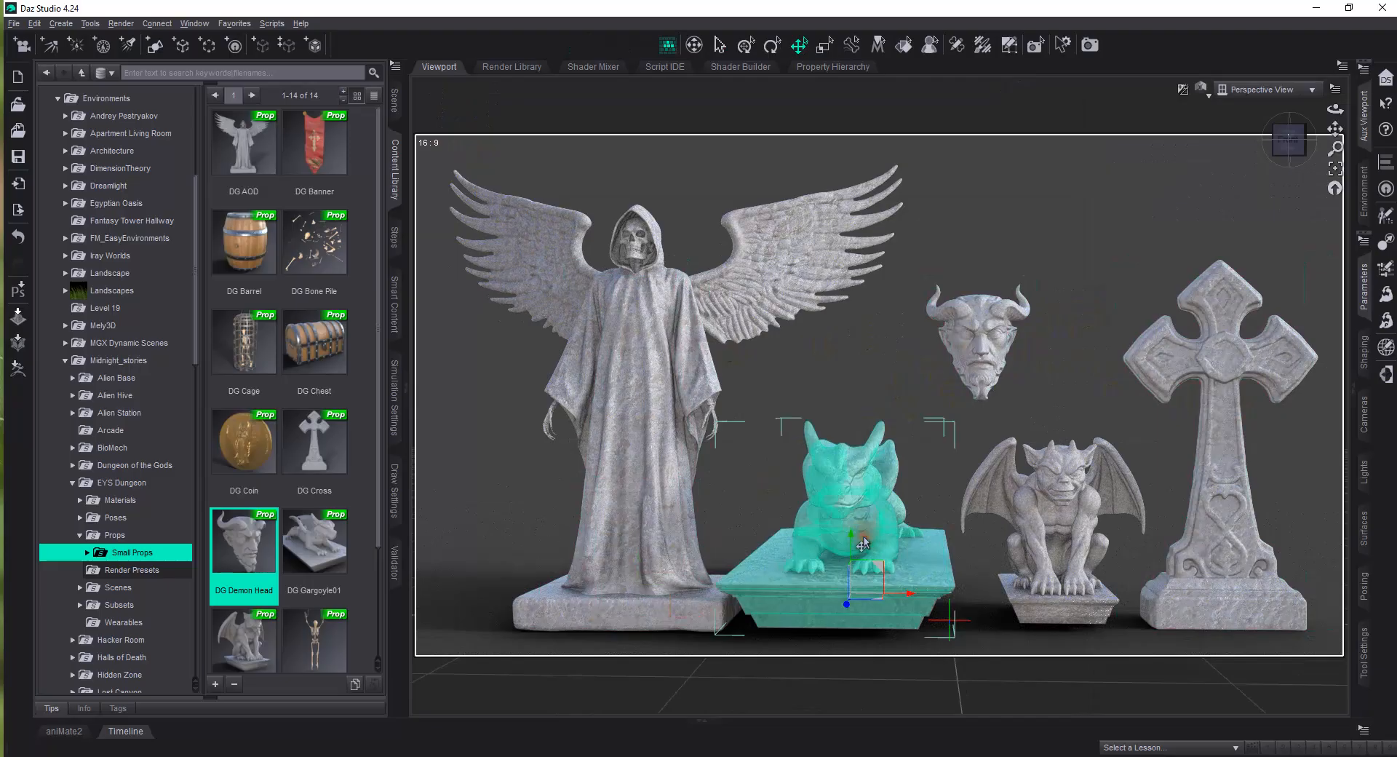
left_click(1353, 395)
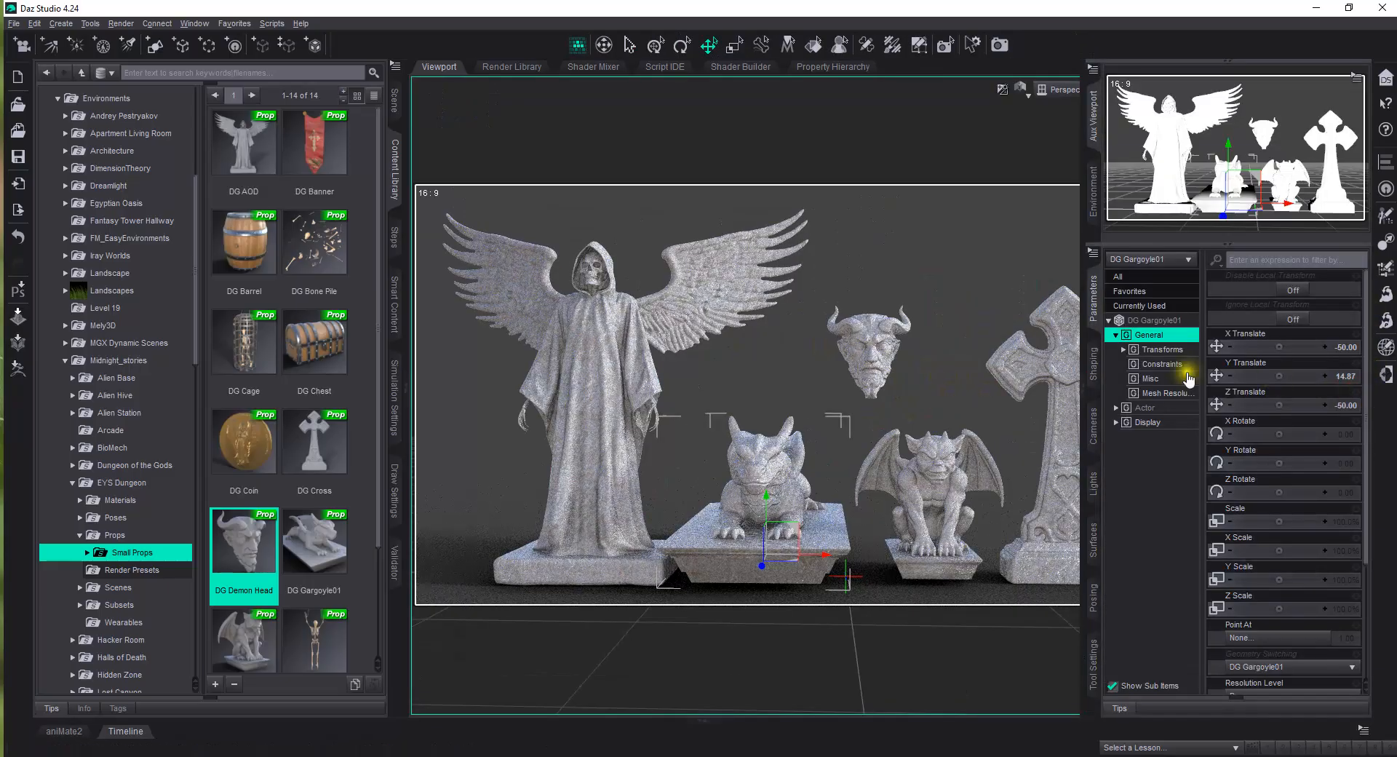
left_click(1153, 408)
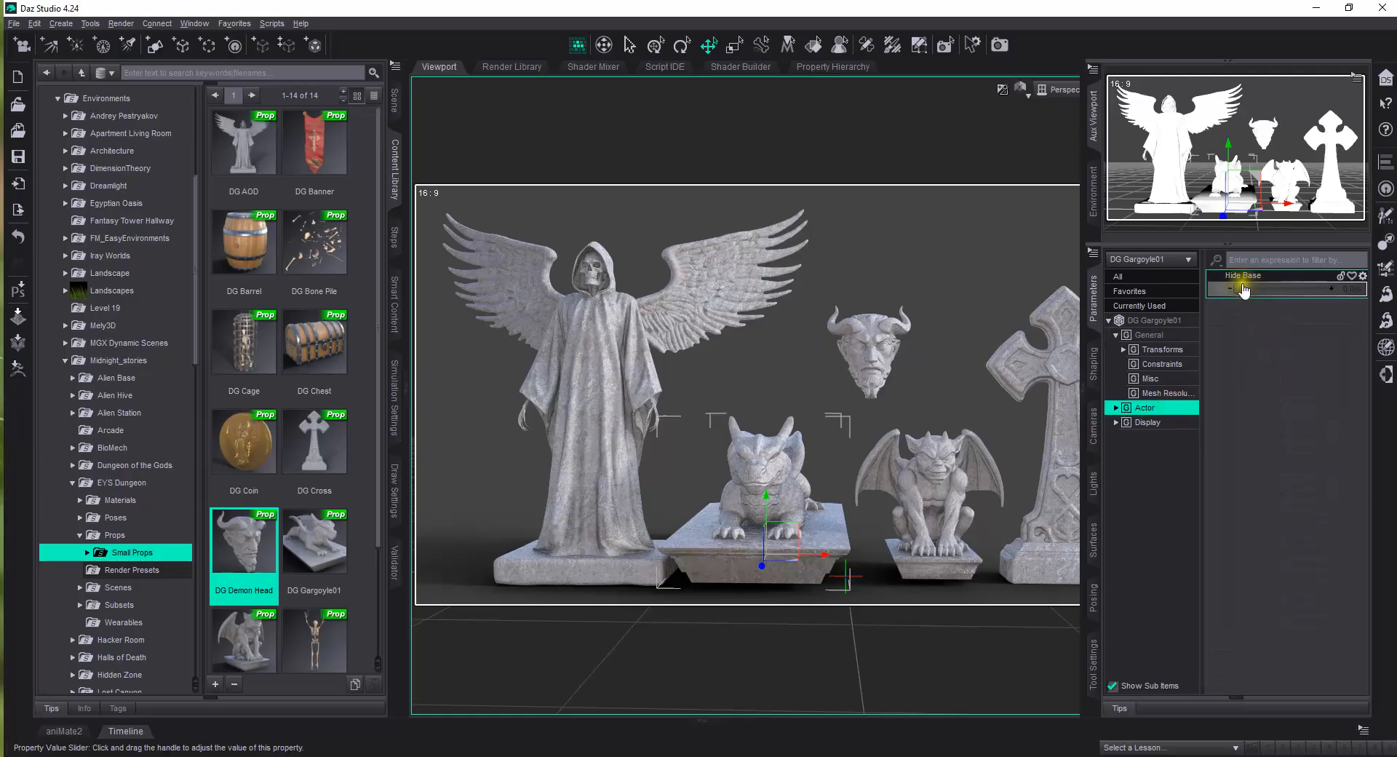
left_click_drag(1238, 285, 1332, 286)
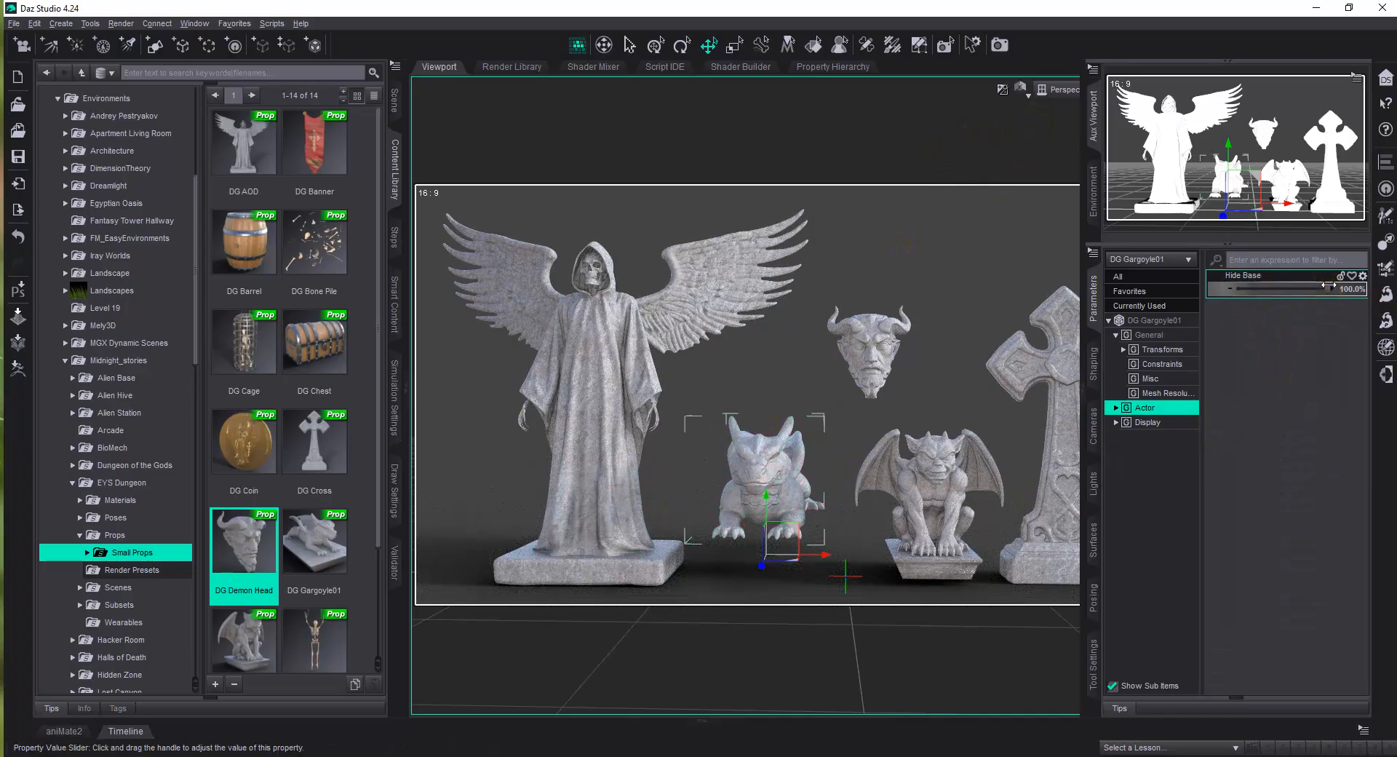
left_click_drag(1329, 286, 1233, 288)
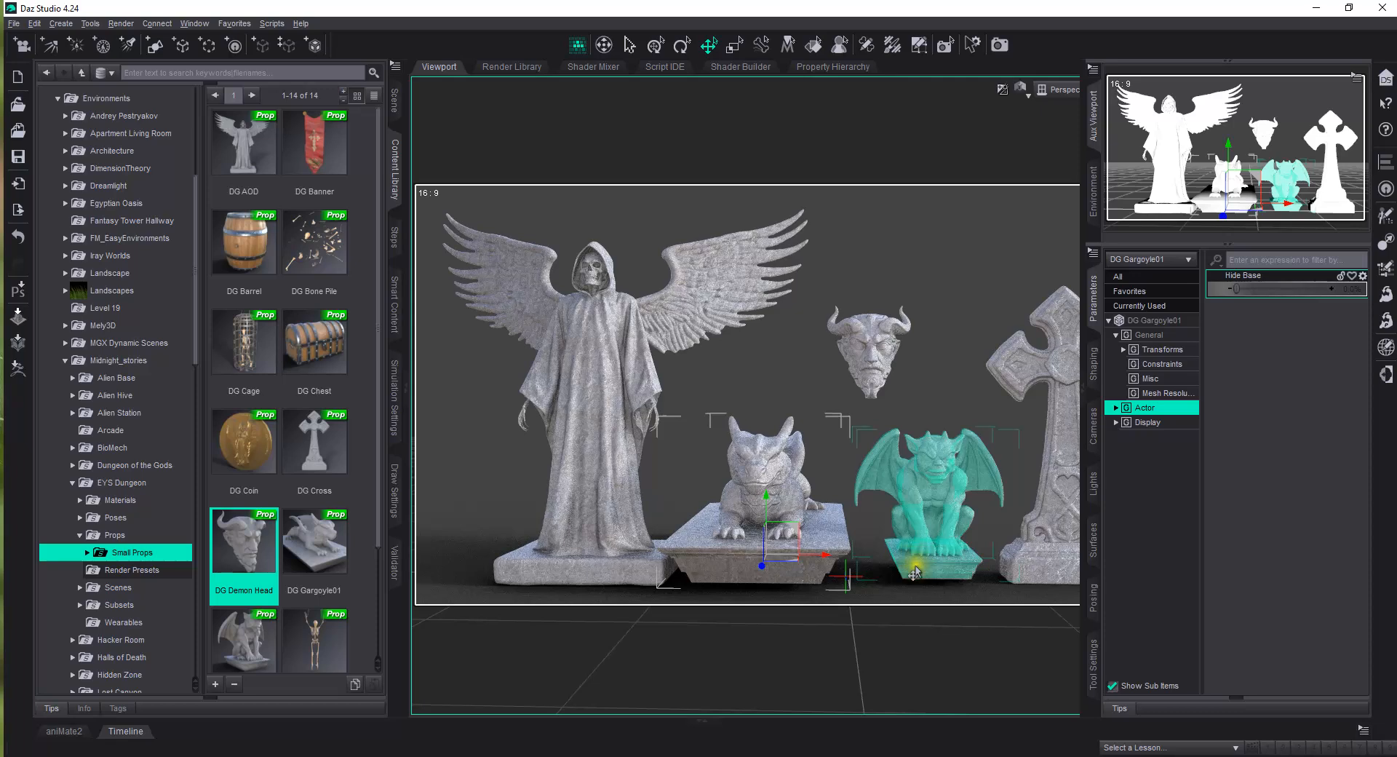
Try Hide Base at 100% on DG Gargoyle02, and bring its base back
left_click(915, 572)
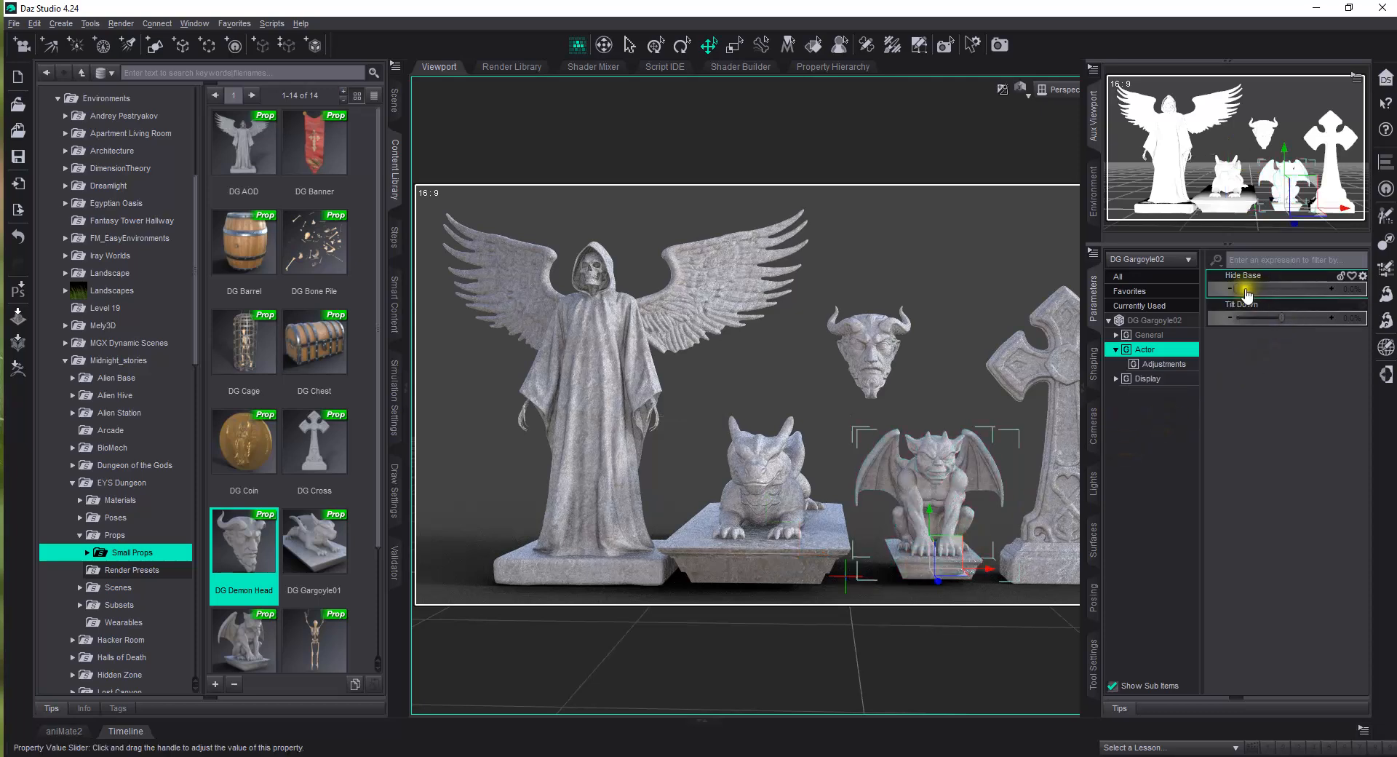
left_click_drag(1237, 285, 1332, 288)
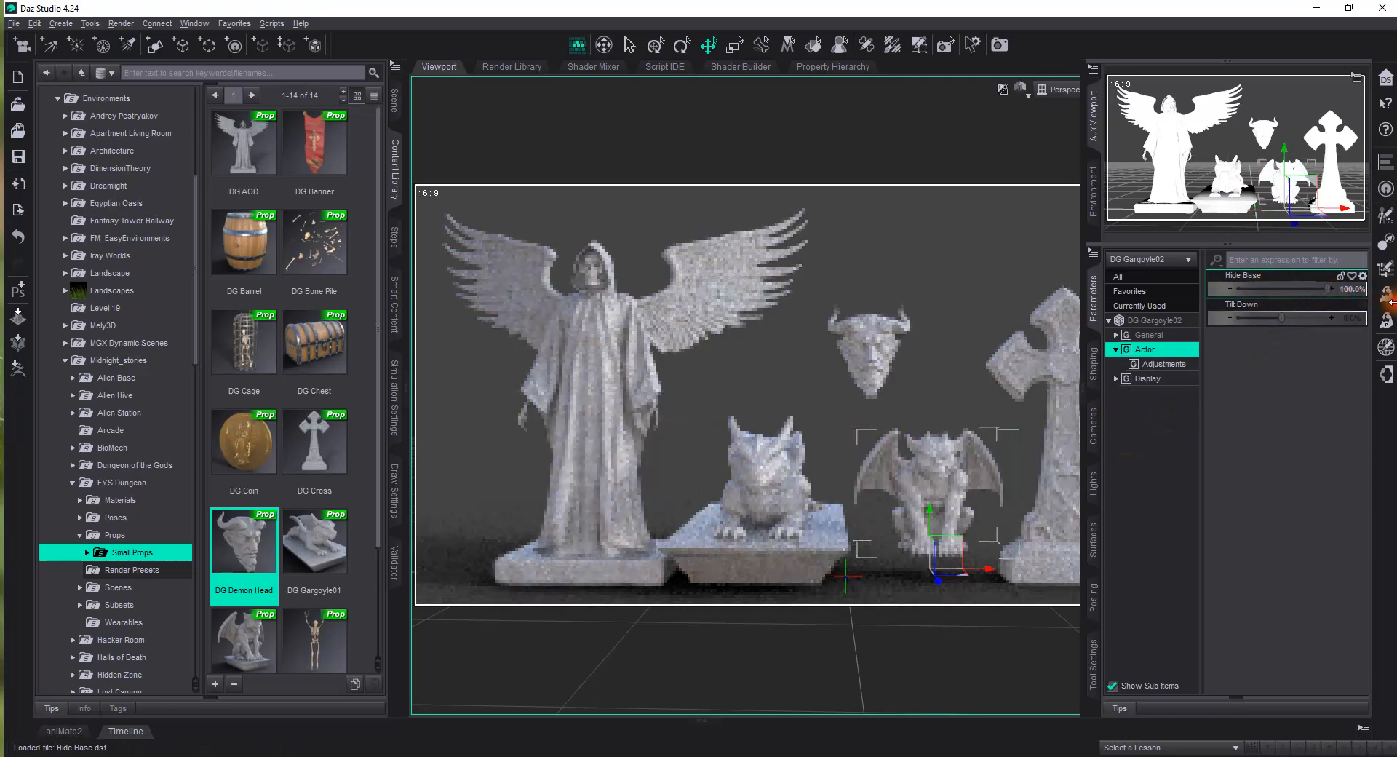
left_click_drag(1338, 291, 929, 300)
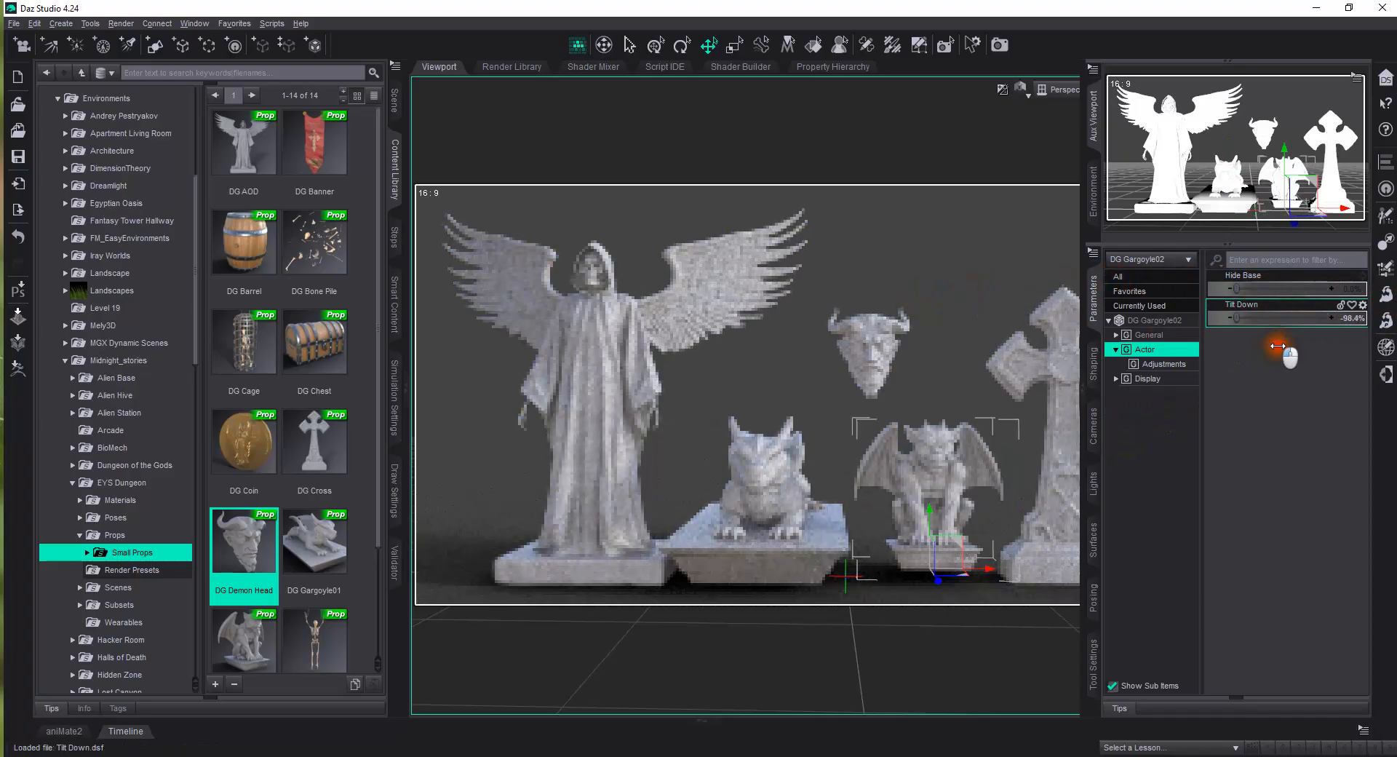
Set DG Gargoyle02's Tilt Down to -100%
left_click_drag(1270, 344, 1396, 350)
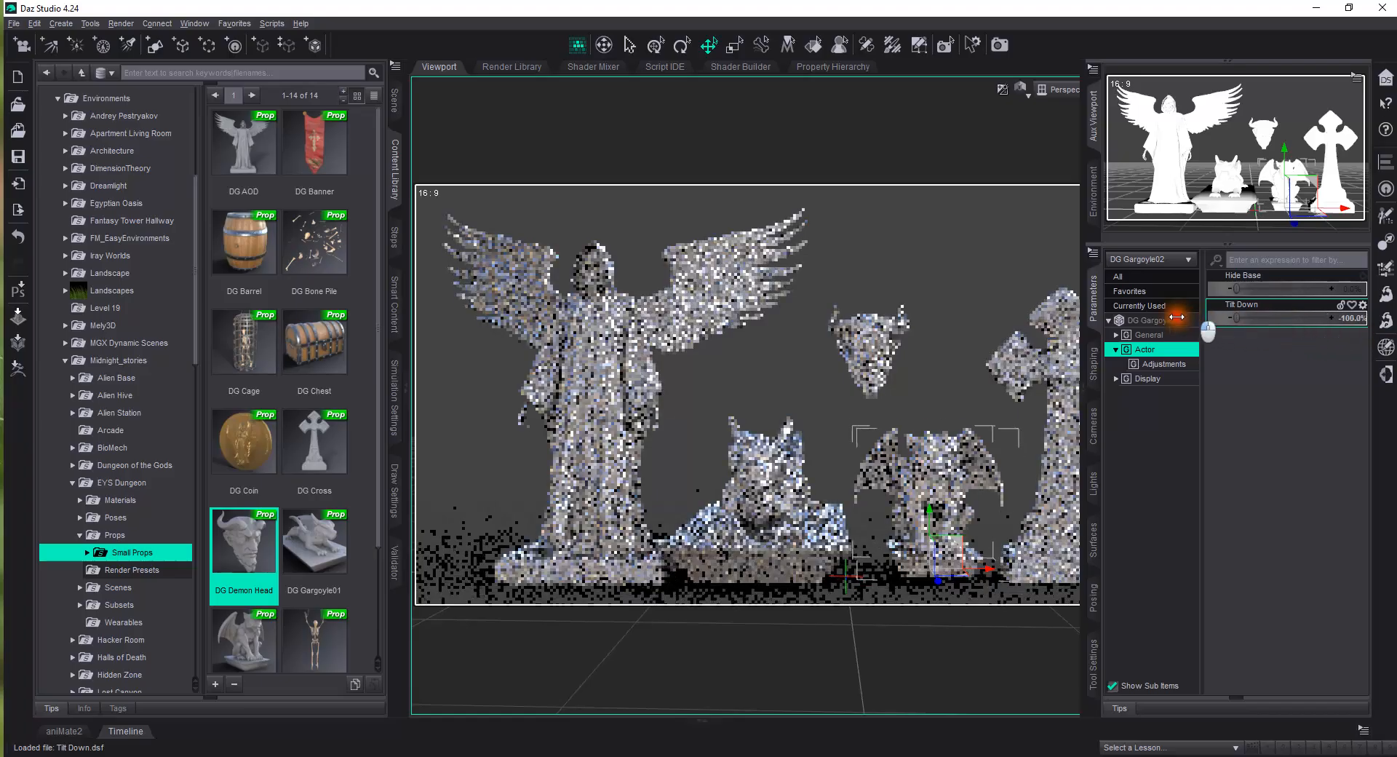
left_click_drag(1195, 312, 1153, 307)
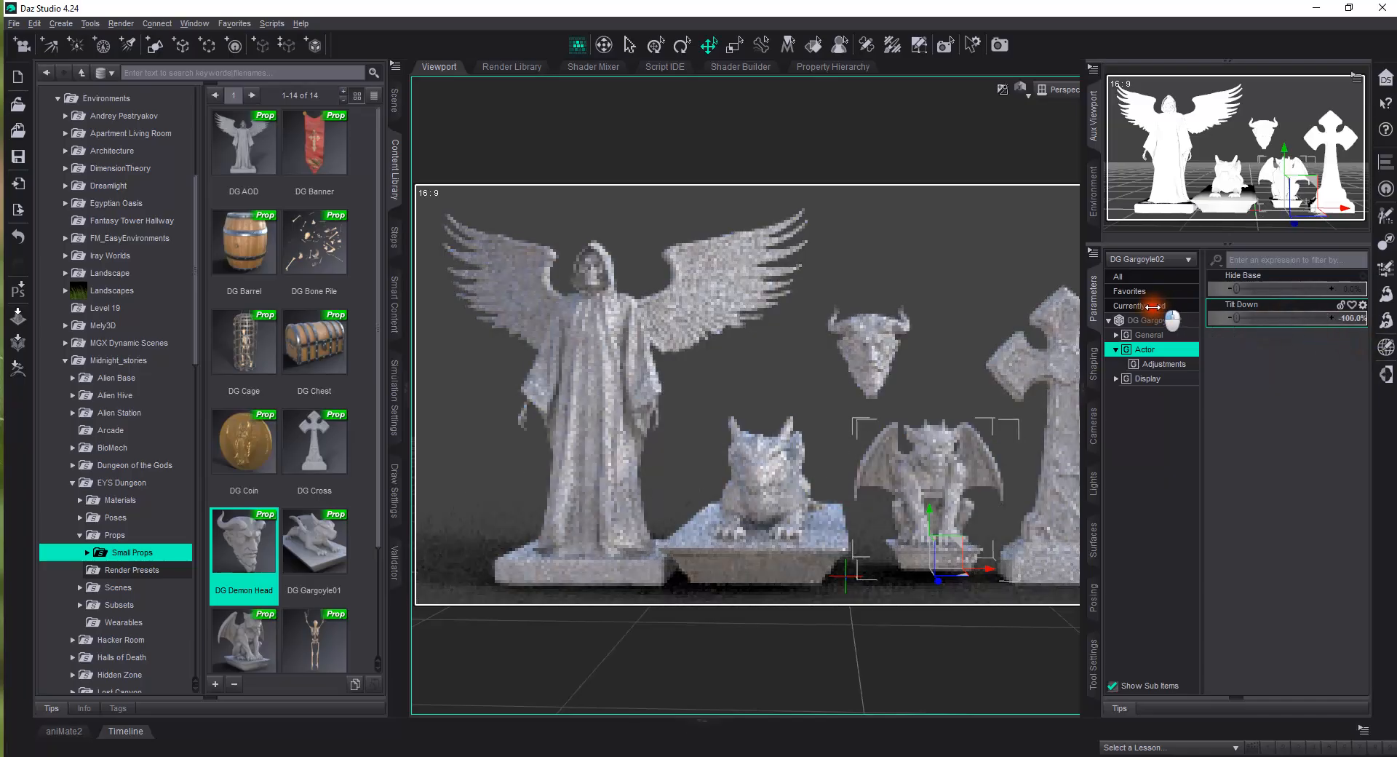
scroll(742, 440, "up", 5)
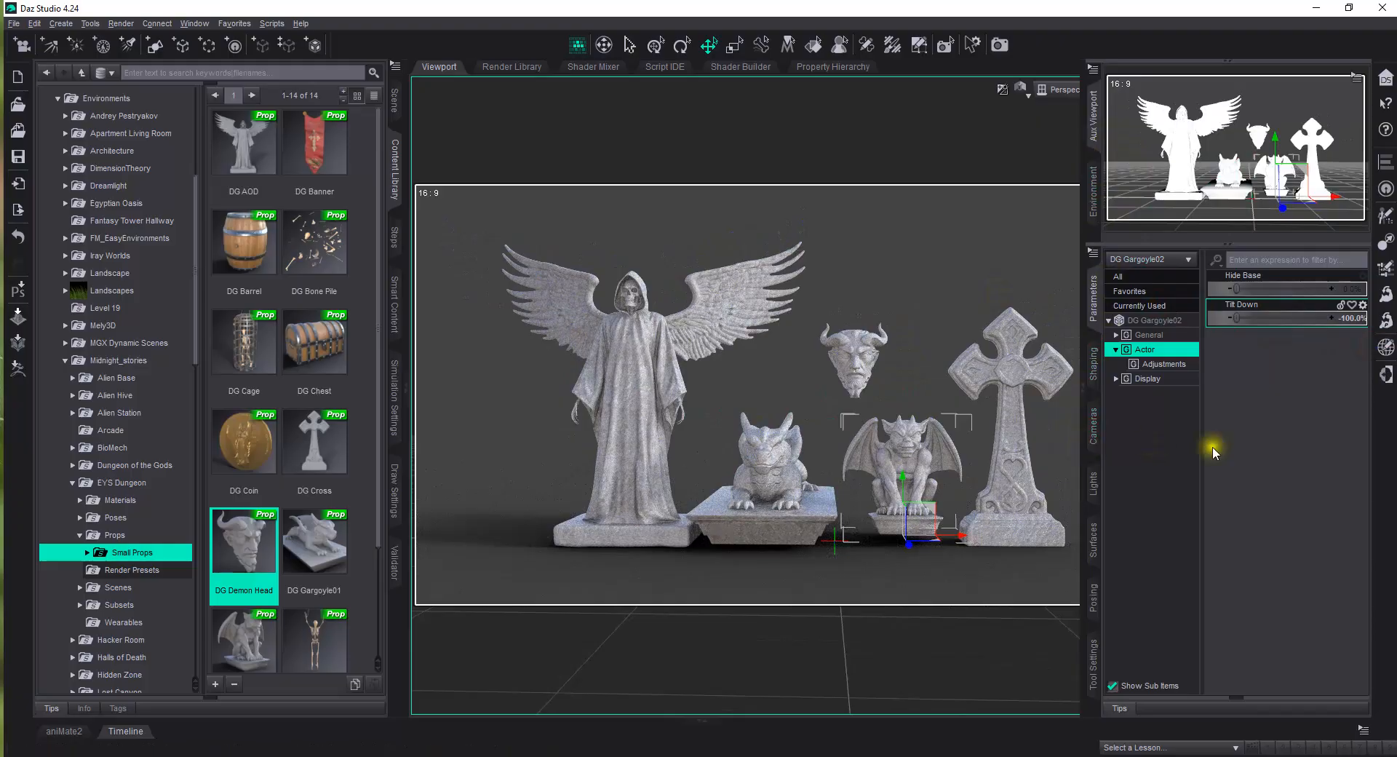
scroll(787, 391, "down", 2)
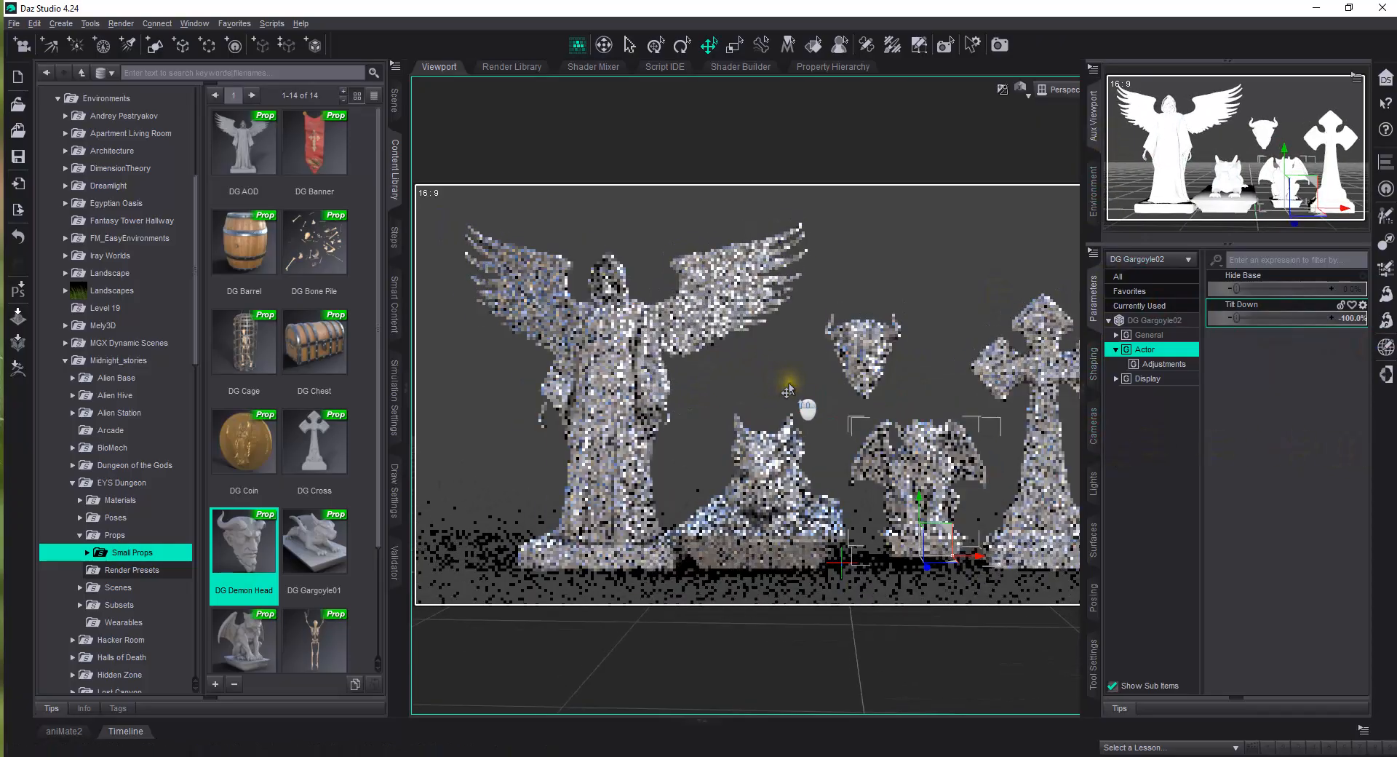
Check the parameters of the demon head, the cross and the DG AOD statue's Base bone
left_click(865, 351)
left_click(1027, 386)
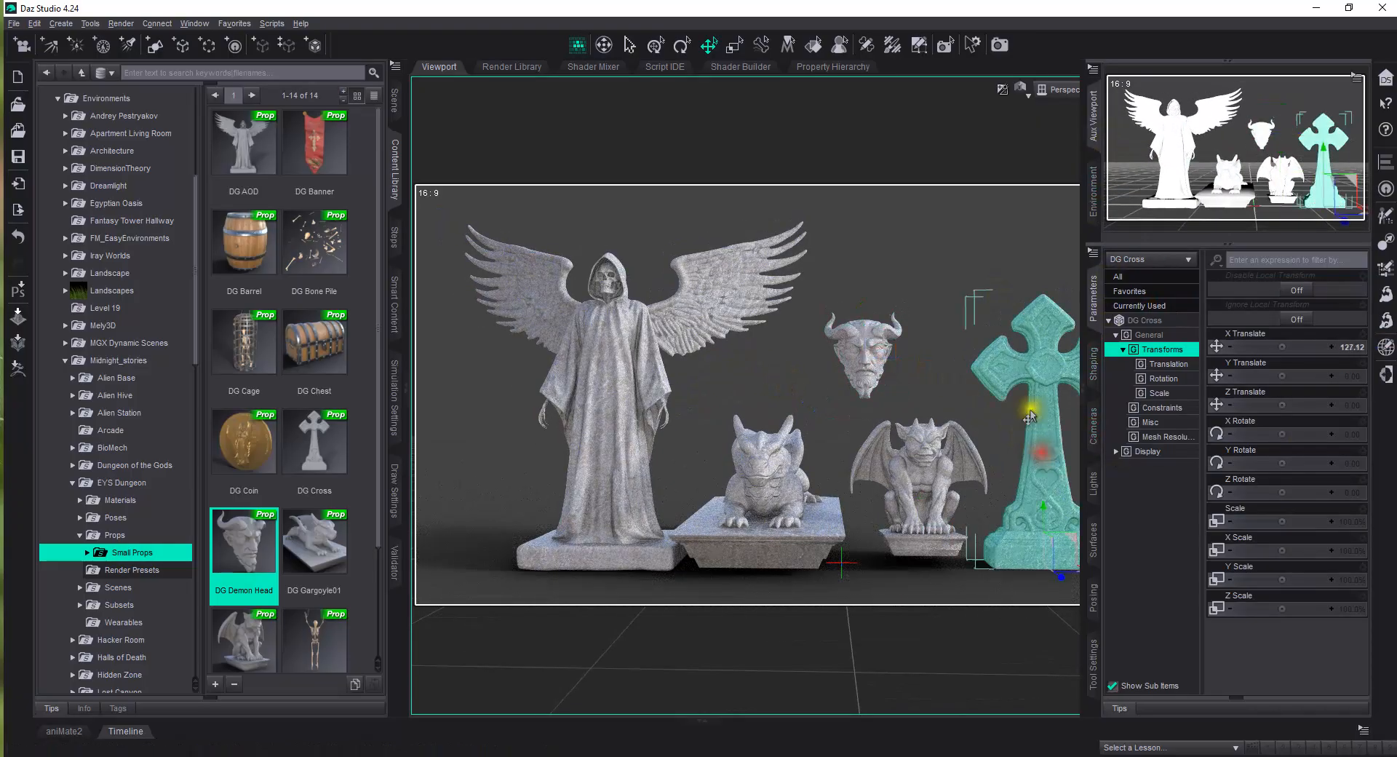
left_click(612, 473)
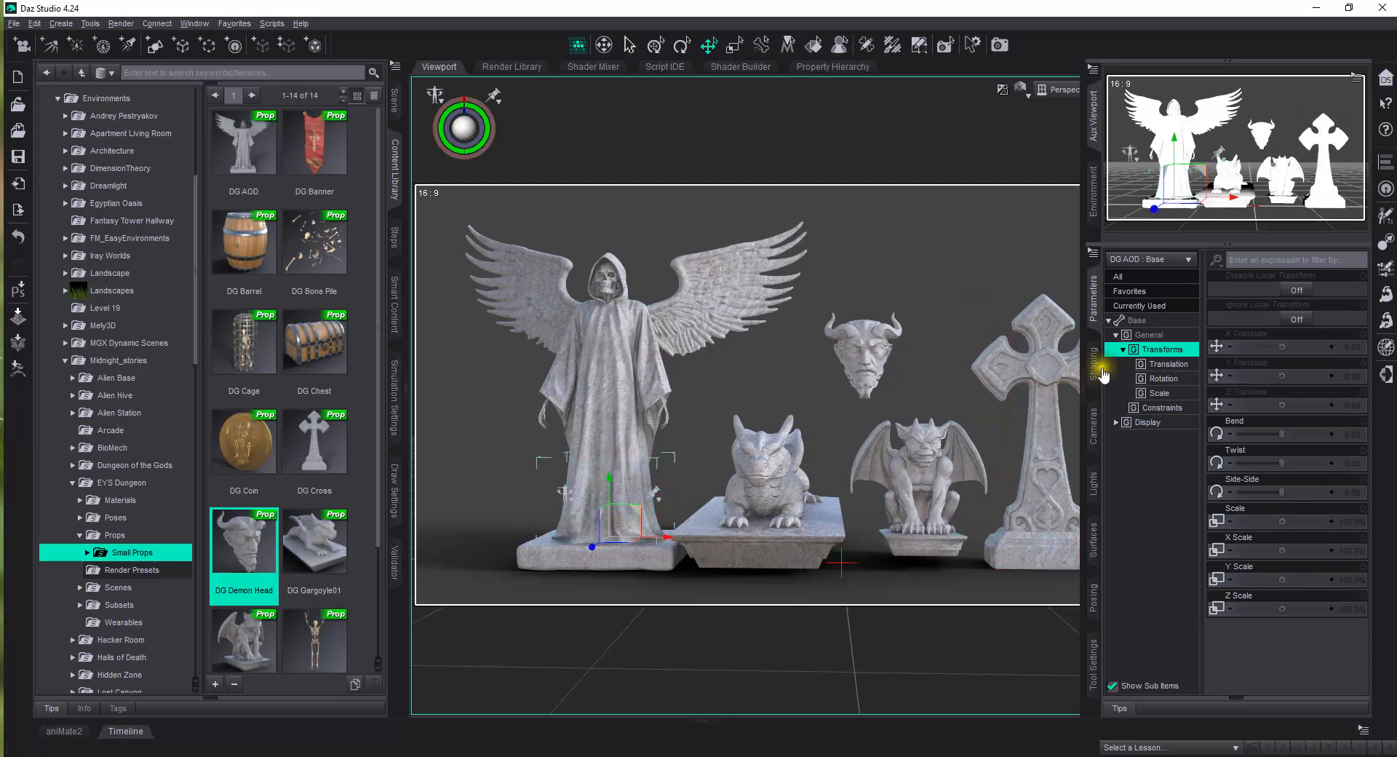
left_click(1150, 321)
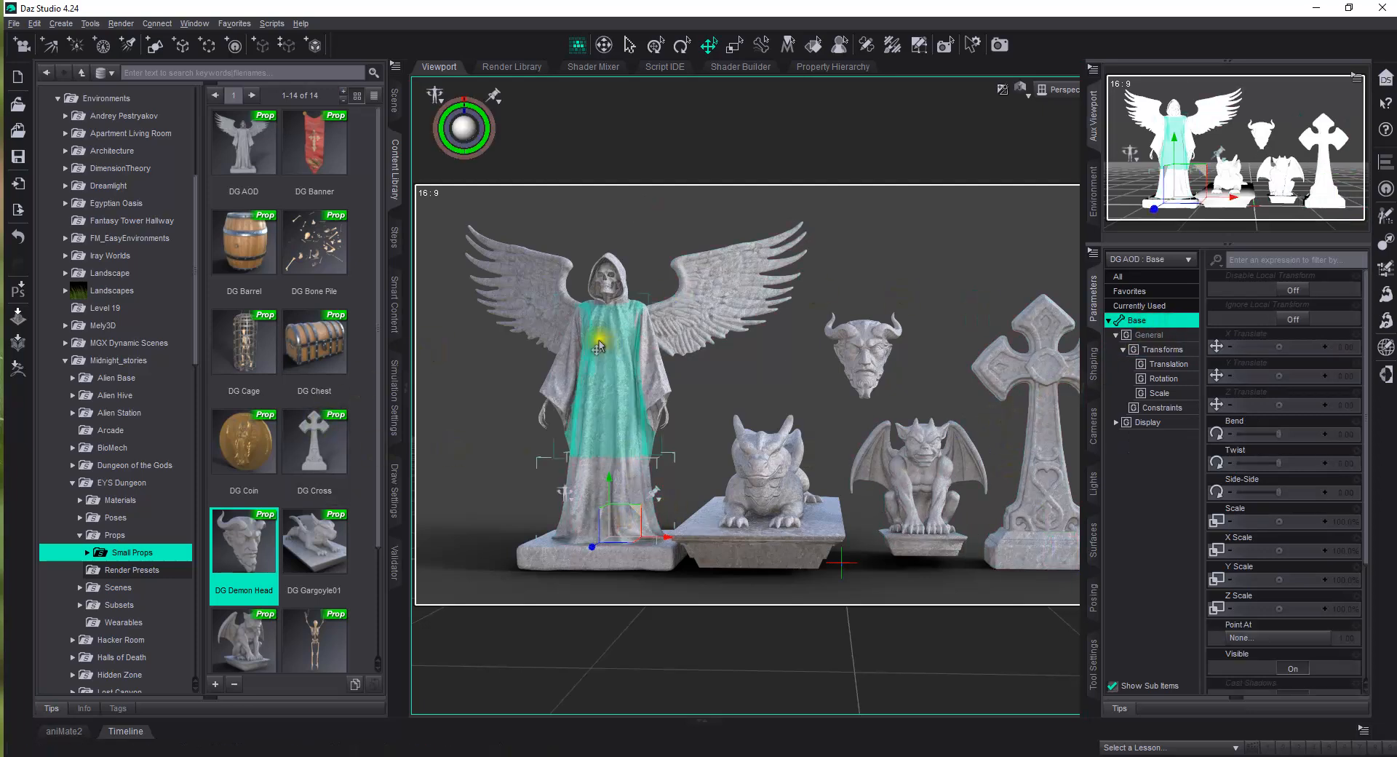
Try Hide Stone and Hide Wings at 100% on the DG AOD statue, and bring its wings back
left_click(138, 484)
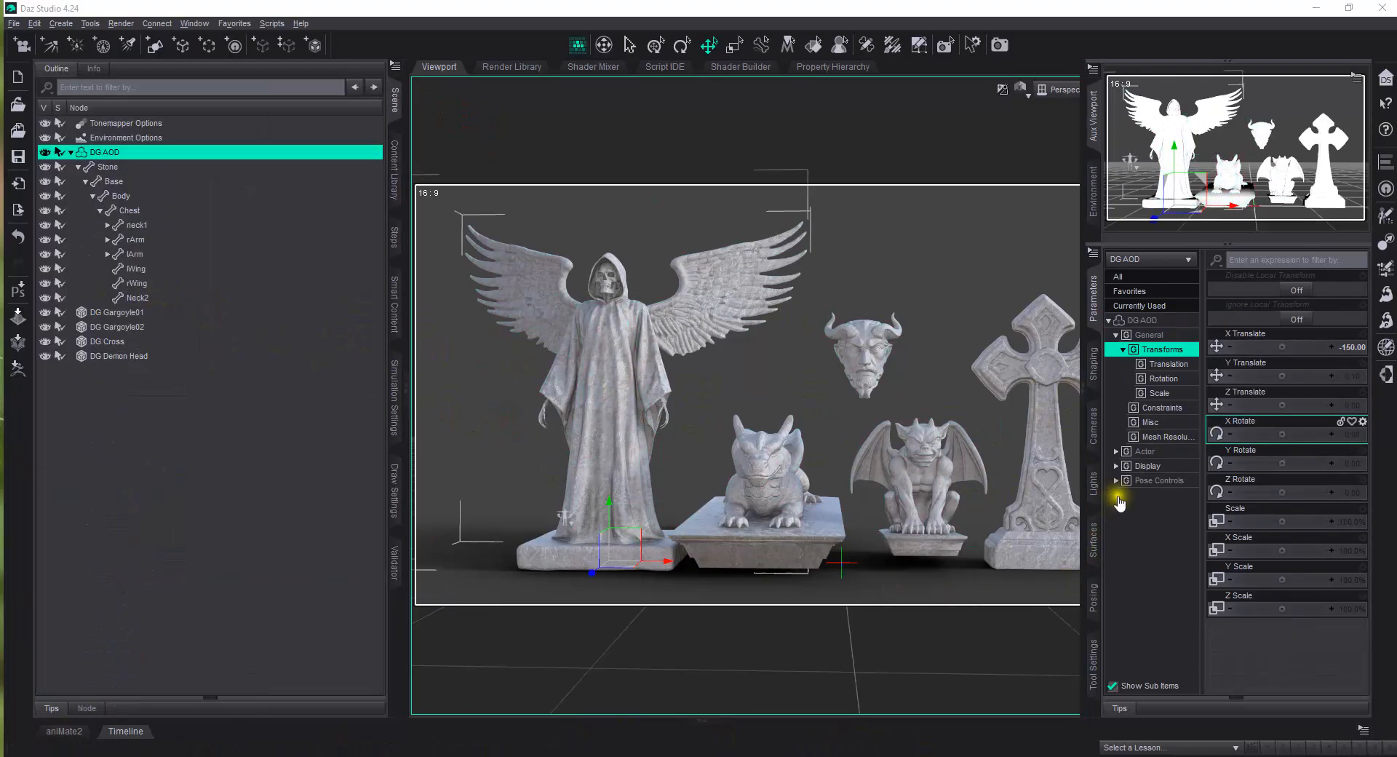
left_click(1146, 452)
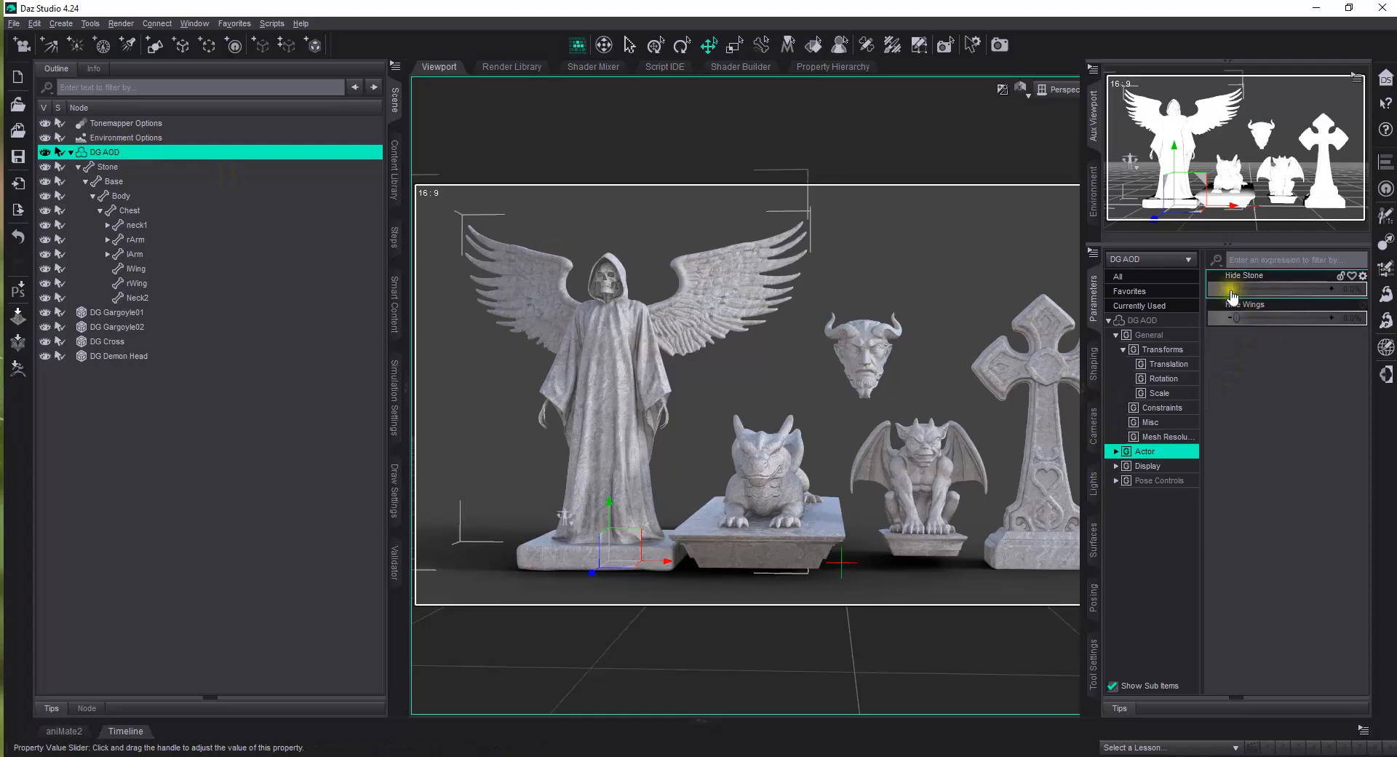
left_click_drag(1235, 288, 1140, 314)
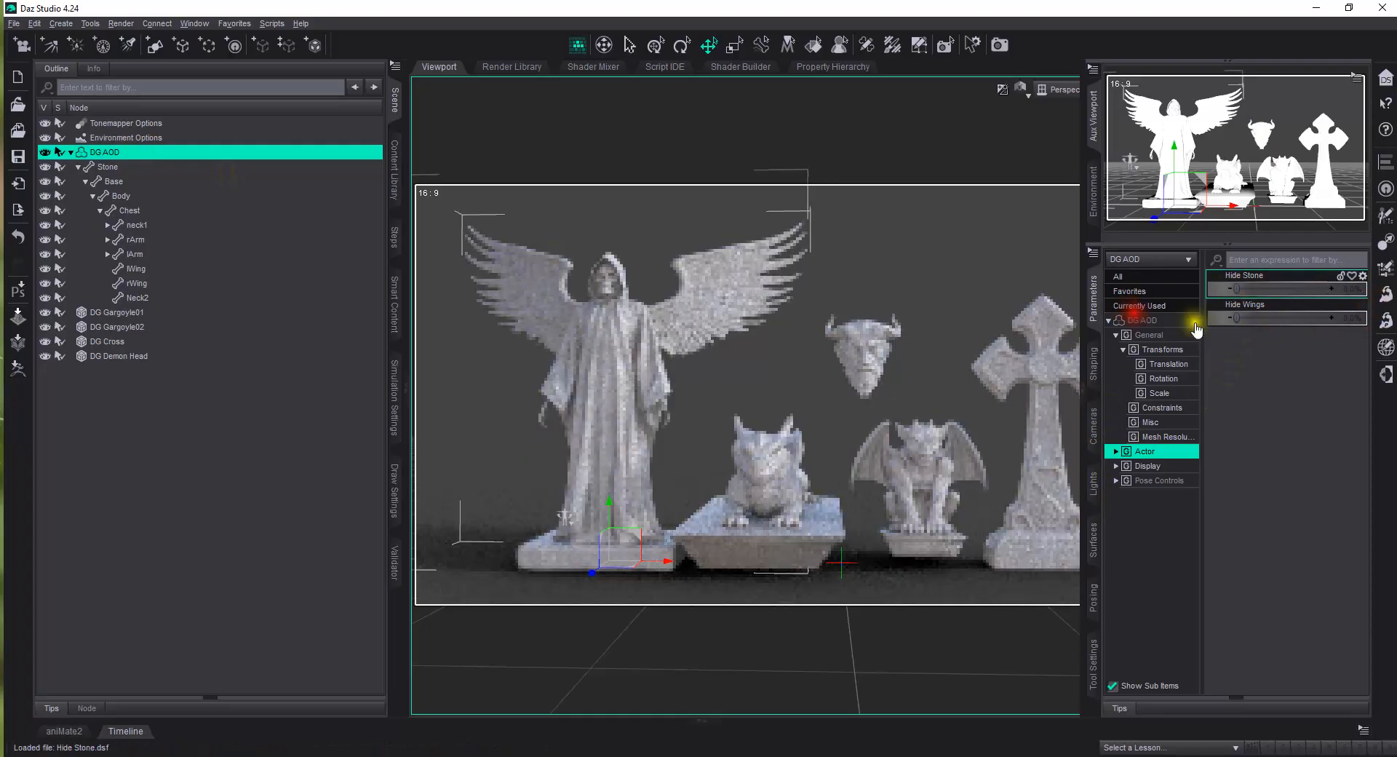
left_click_drag(1237, 321, 1329, 318)
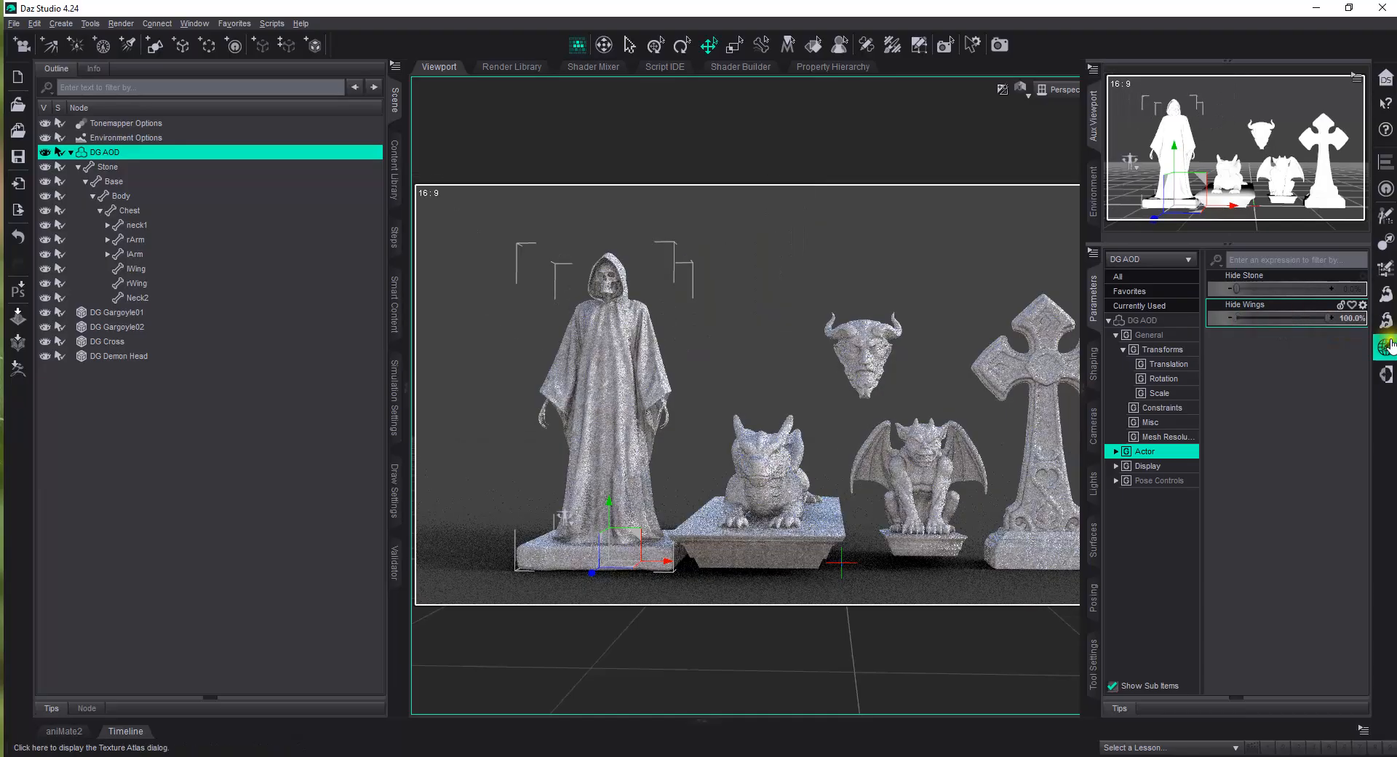
left_click_drag(1323, 317, 1044, 301)
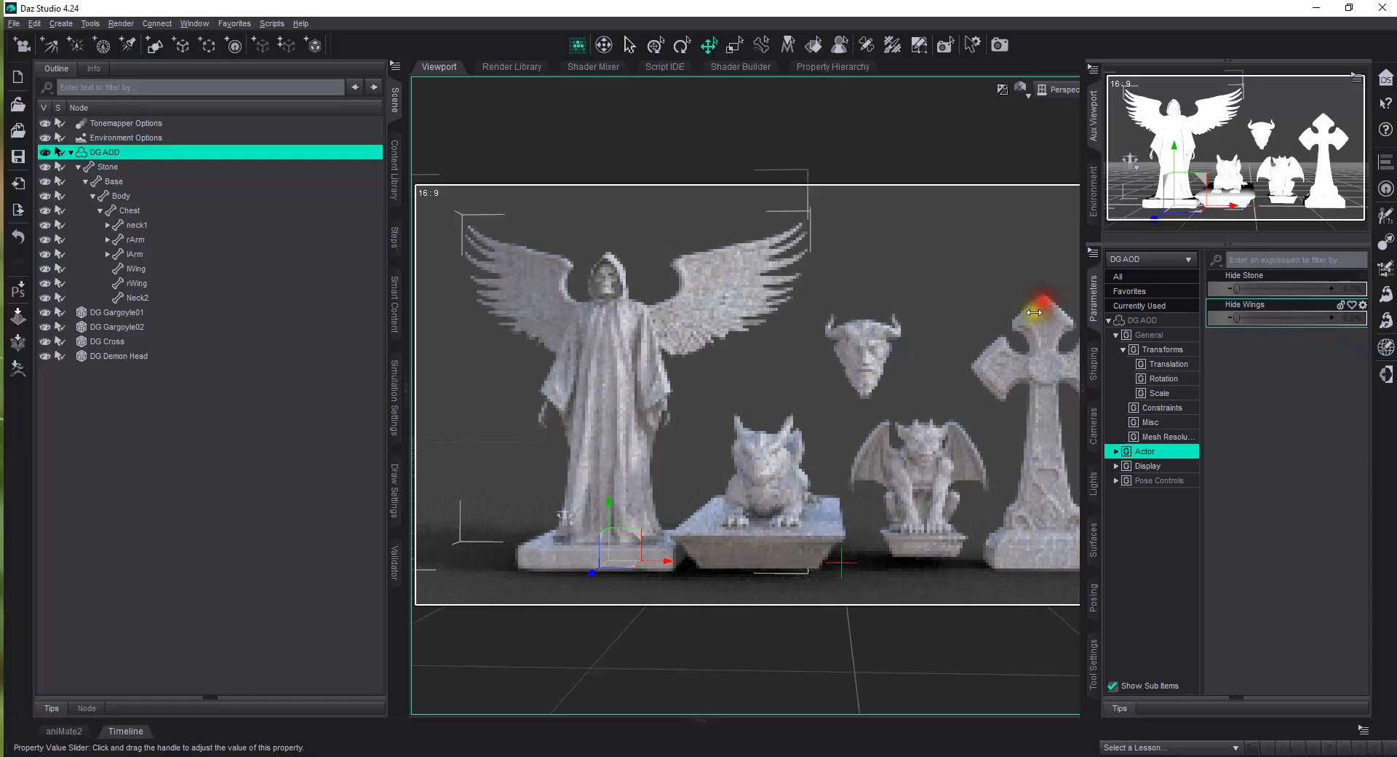
Pose the DG AOD statue's Body with Side-Side at -1.04 and Twist at -2.96
left_click(603, 431)
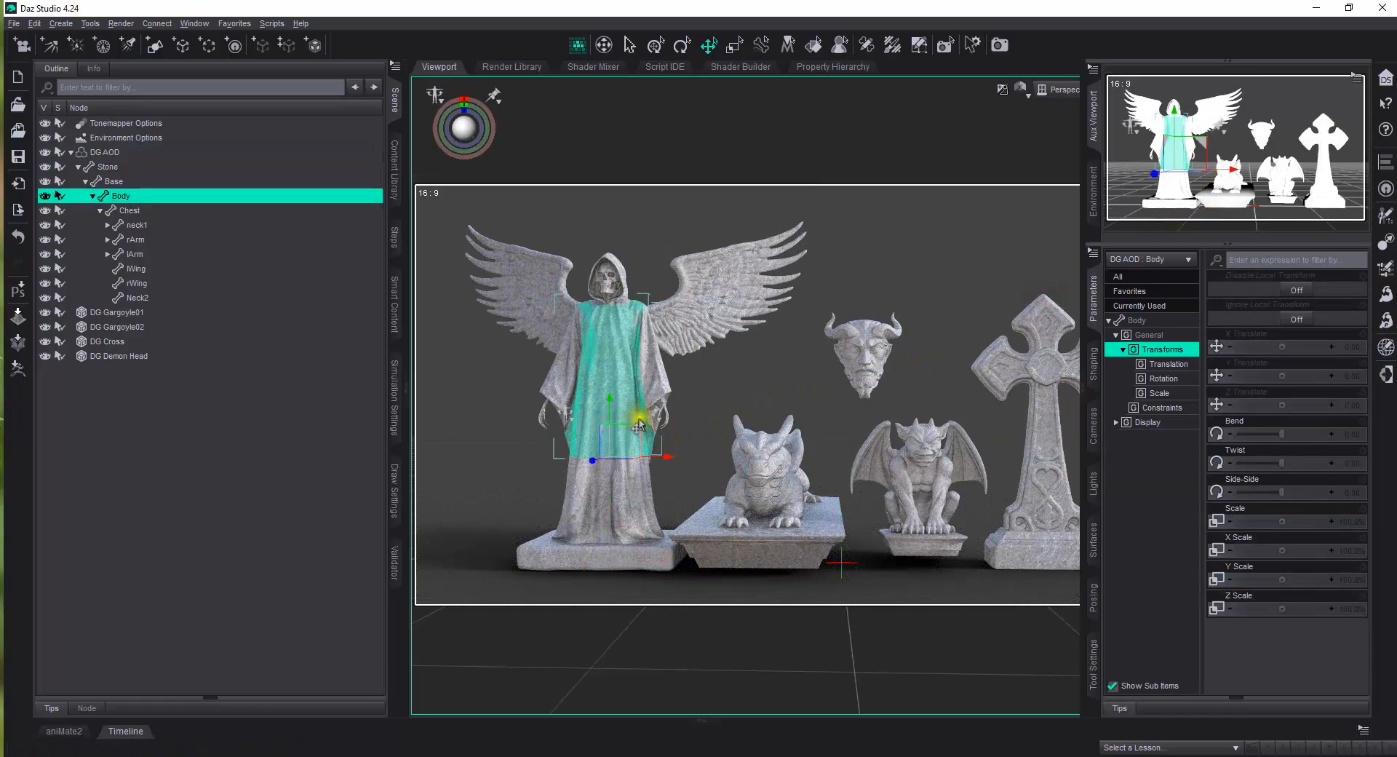
mouse_move(1280, 491)
left_mouse_down()
mouse_move(1347, 477)
mouse_move(1388, 489)
mouse_move(1229, 508)
mouse_move(1277, 514)
left_mouse_up()
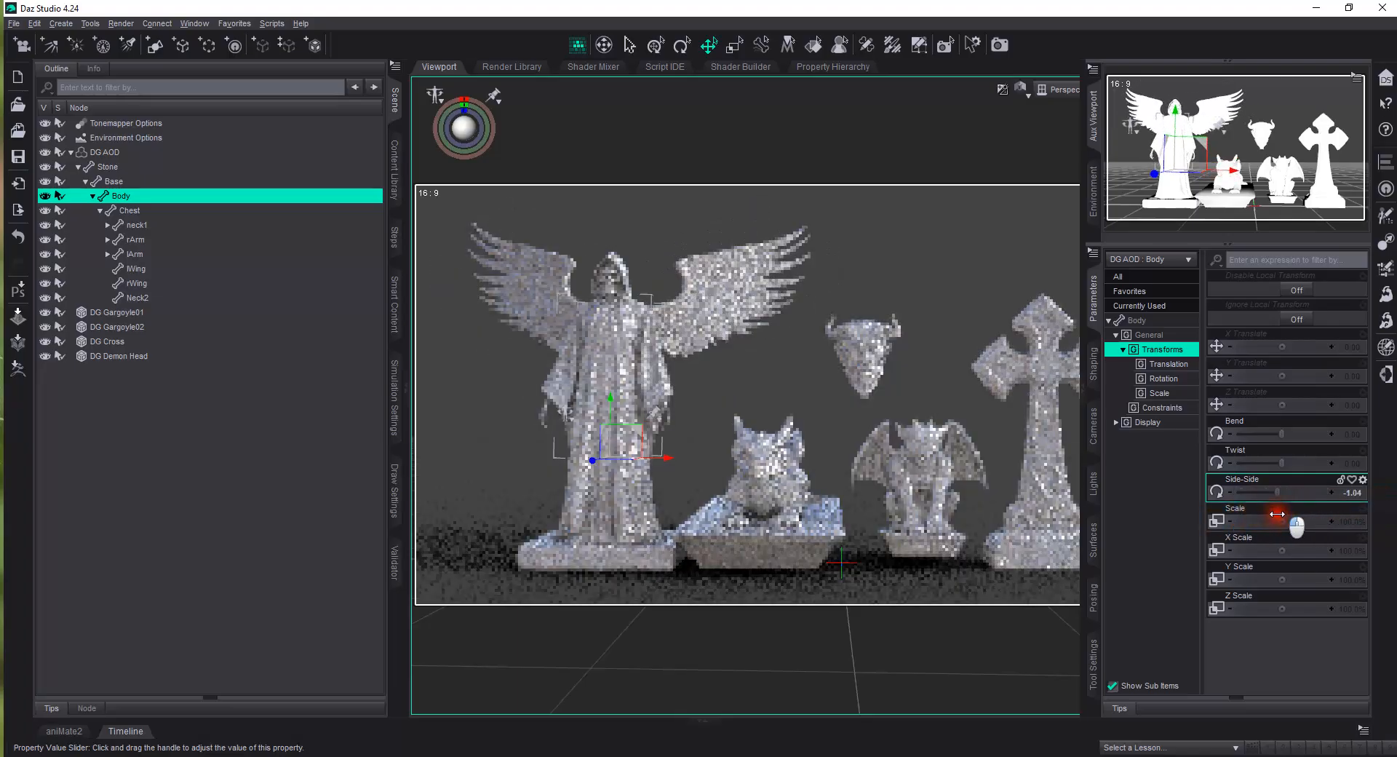
left_click_drag(1282, 463, 1026, 455)
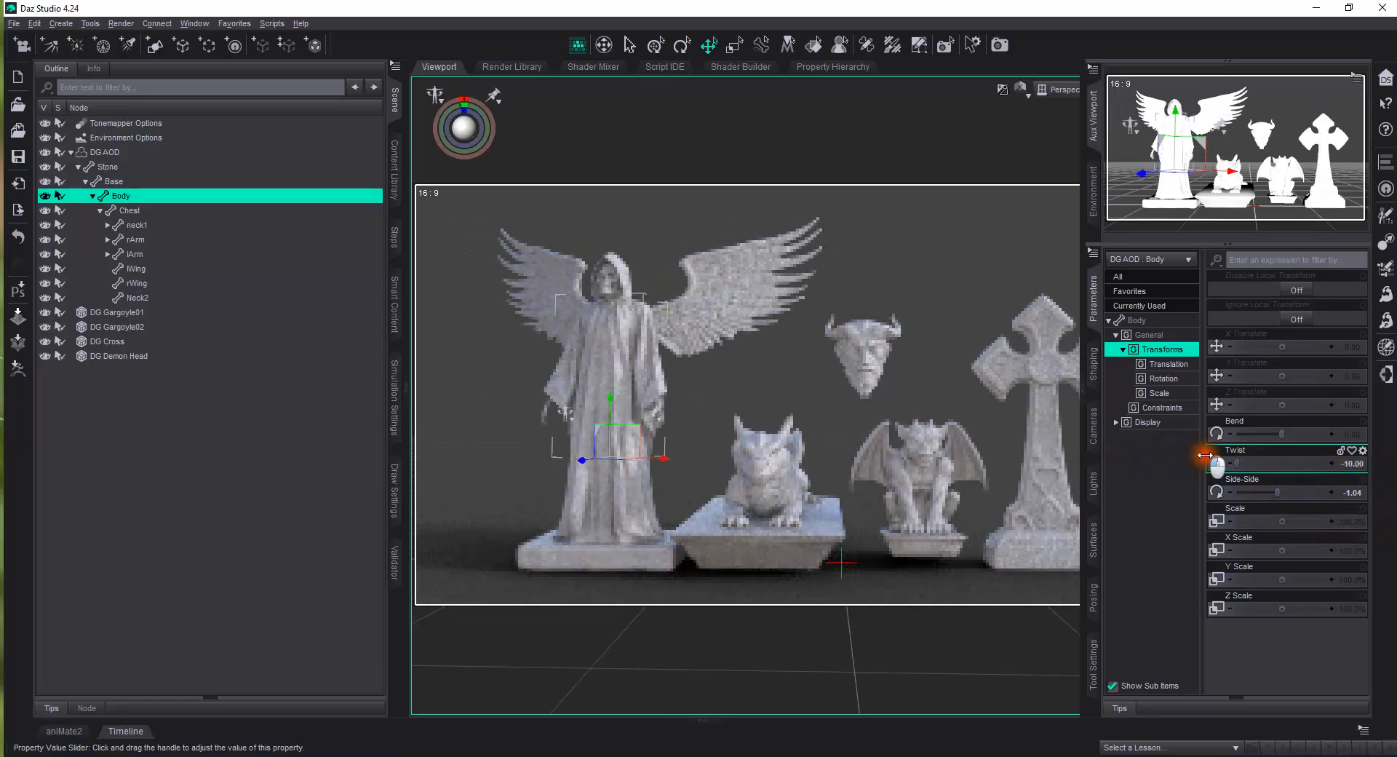
left_click_drag(1244, 457, 1270, 459)
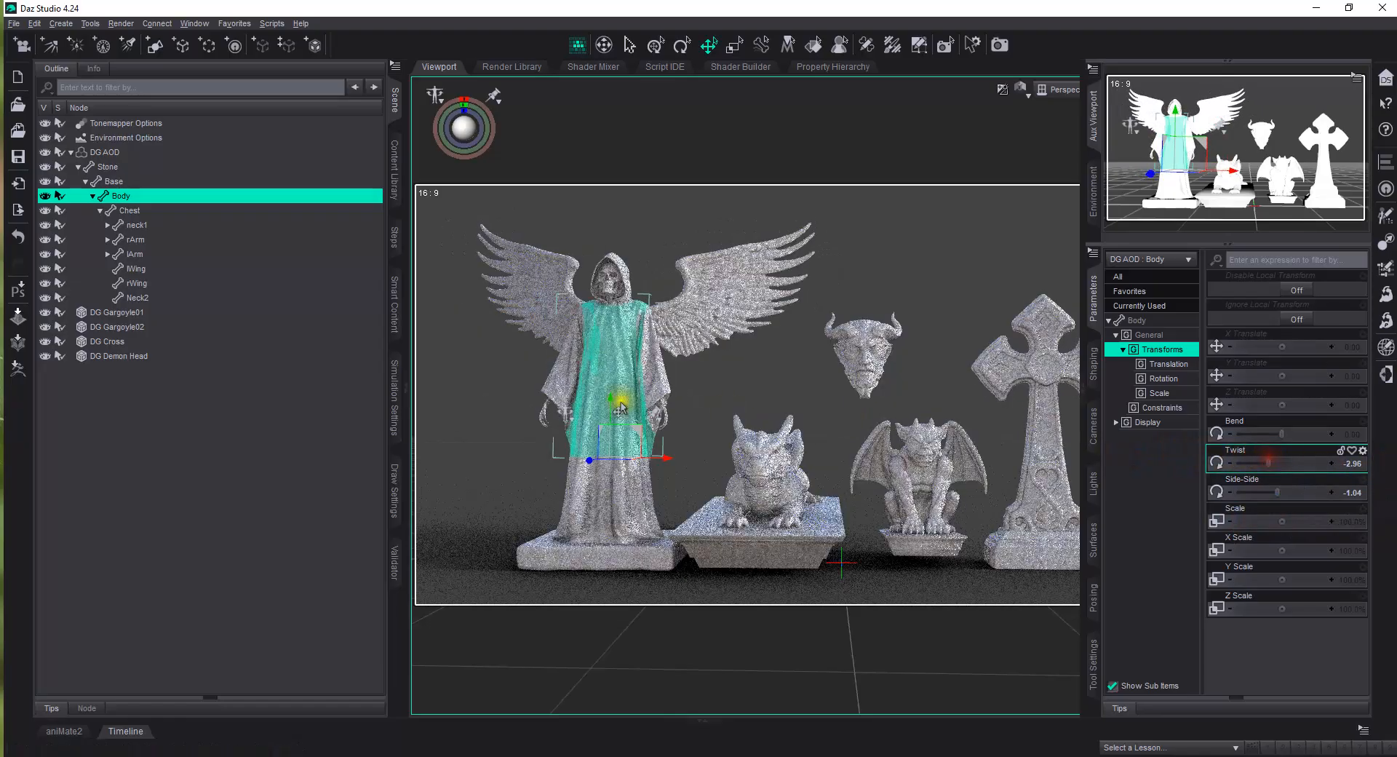
Try the Side-Side rotation on the DG AOD statue's right and left arms
left_click(557, 387)
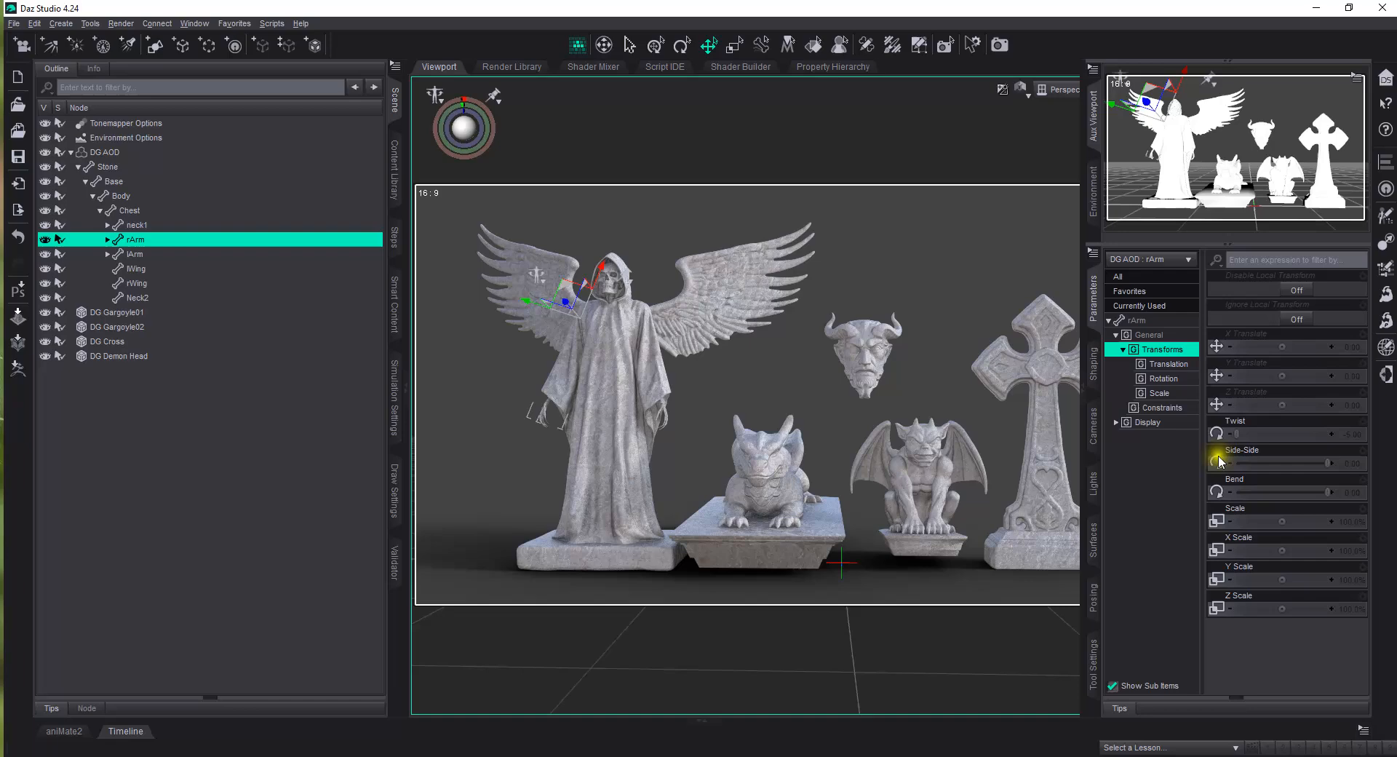
mouse_move(1328, 463)
left_mouse_down()
mouse_move(1130, 487)
mouse_move(1333, 489)
left_mouse_up()
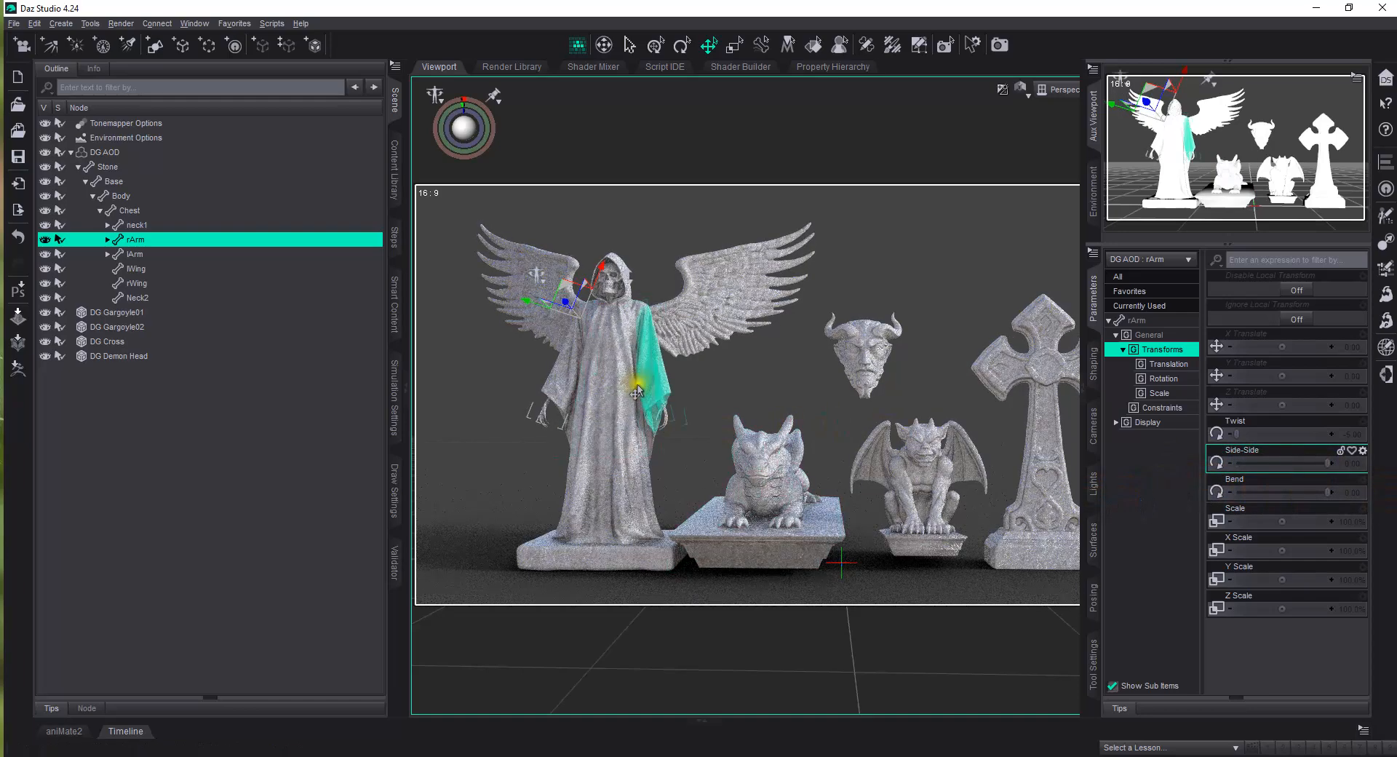
left_click(654, 385)
left_click_drag(1238, 463, 1105, 451)
scroll(659, 313, "up", 4)
scroll(826, 290, "down", 2)
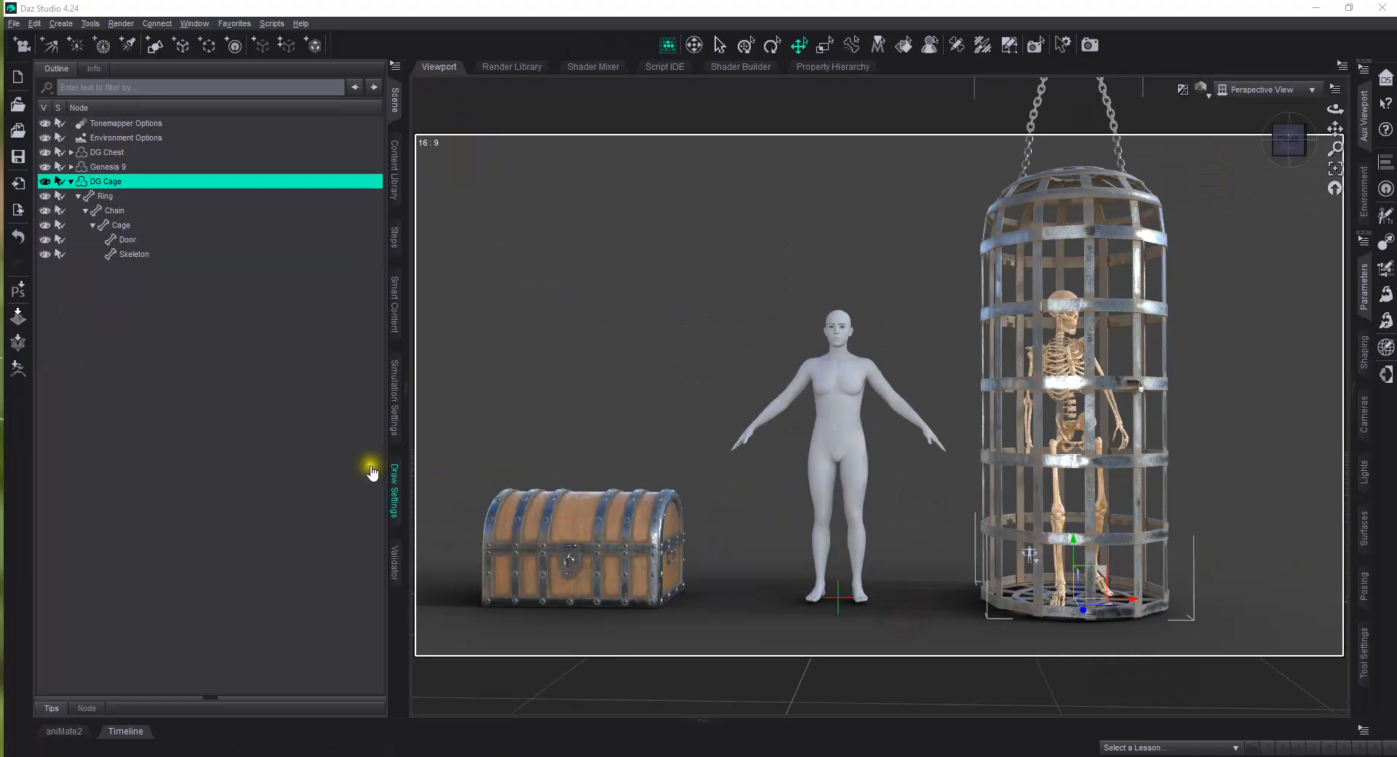
Open the lid of DG Chest by setting its Bend to -120
left_click(592, 525)
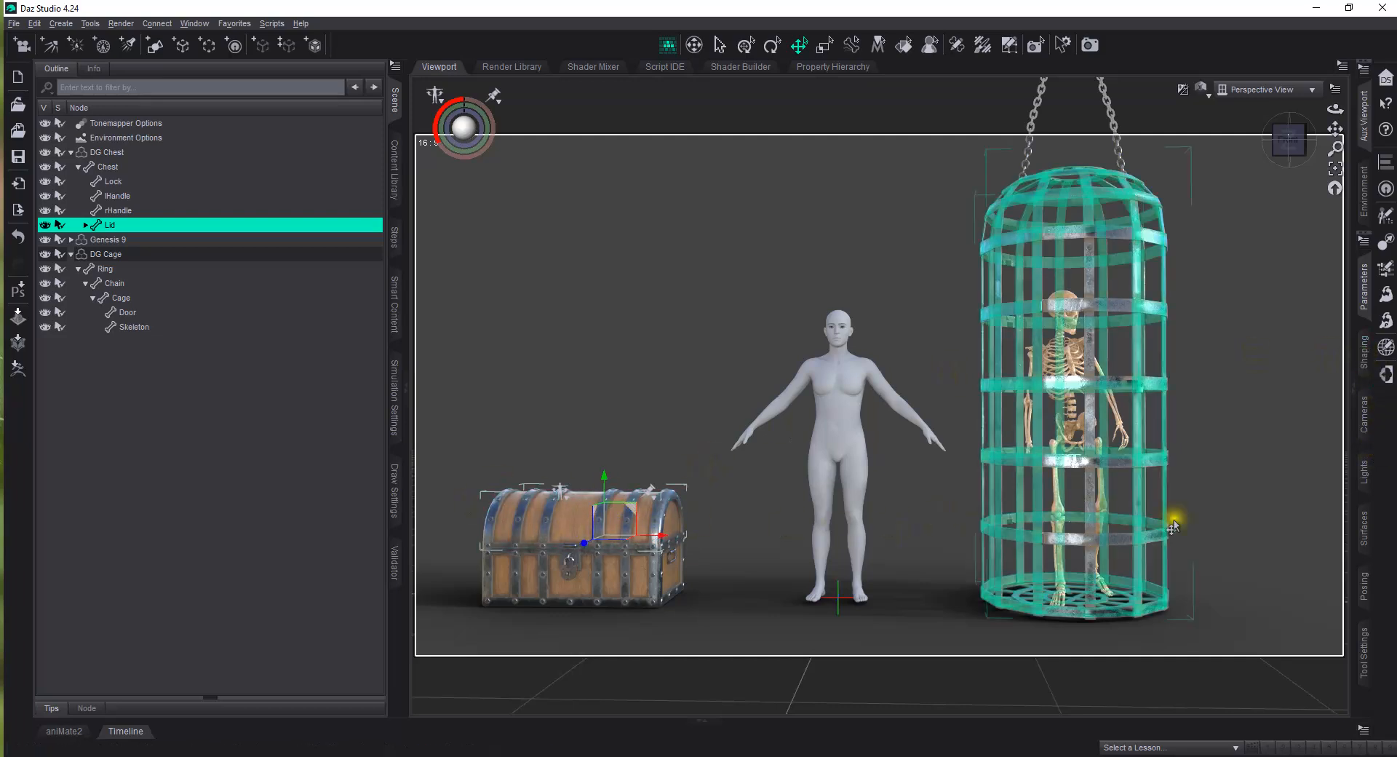
left_click(1354, 393)
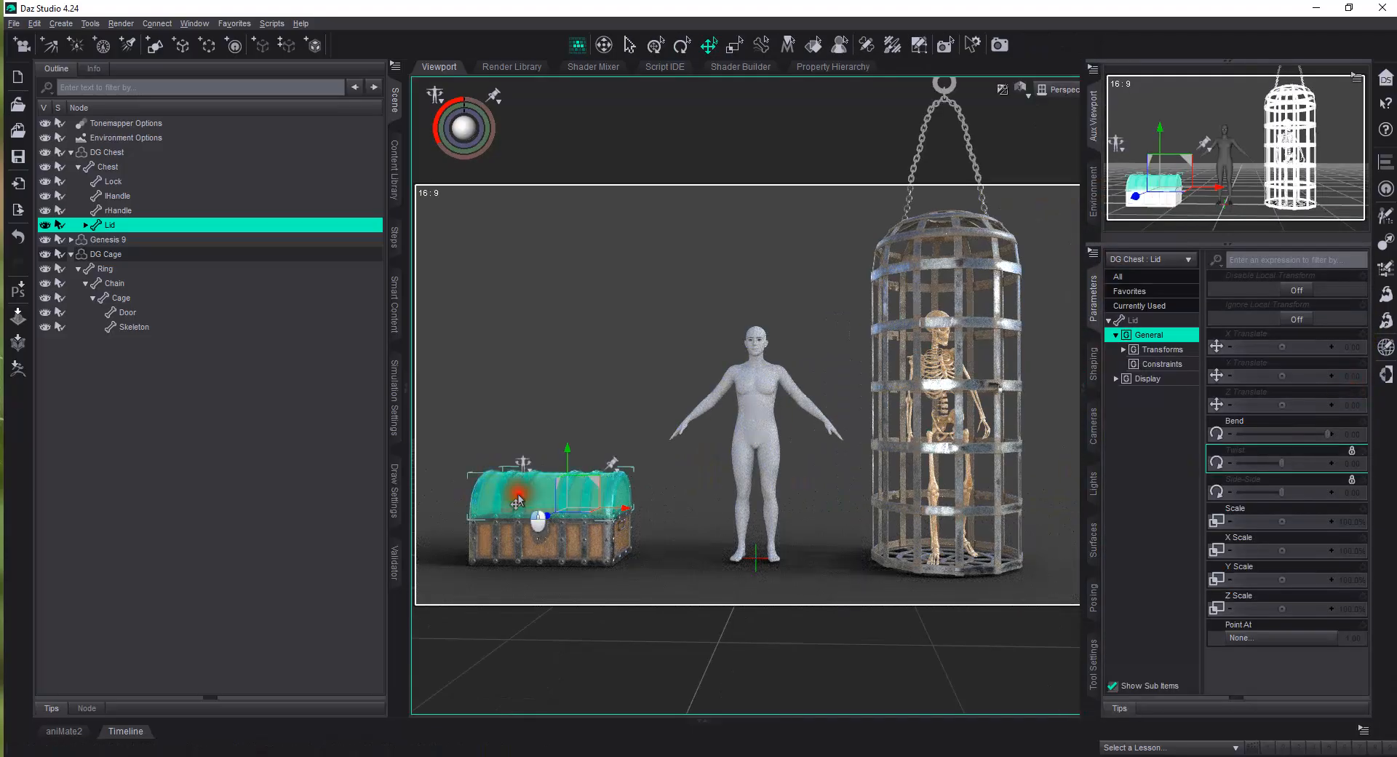
left_click(1329, 435)
left_click_drag(1329, 437, 1212, 463)
scroll(580, 544, "down", 4)
scroll(581, 543, "up", 6)
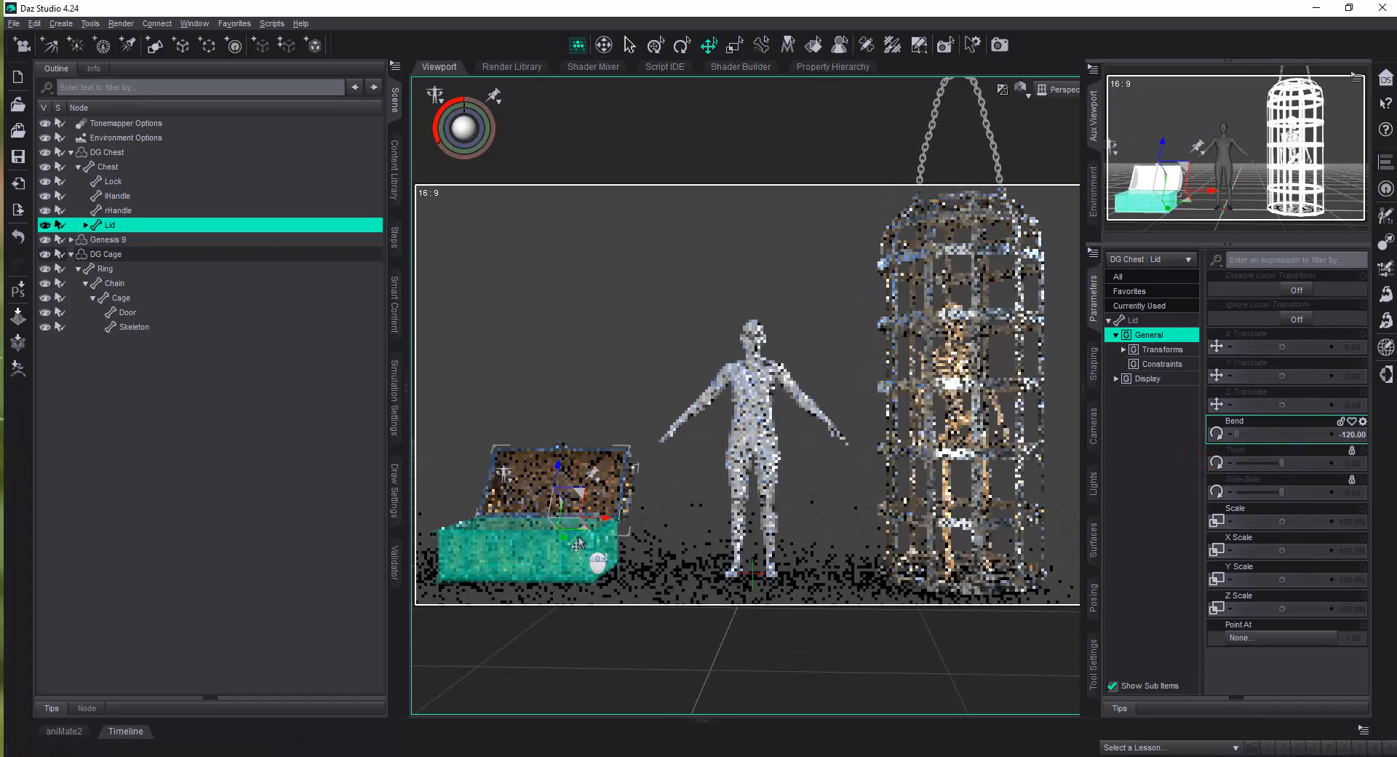
scroll(586, 553, "up", 4)
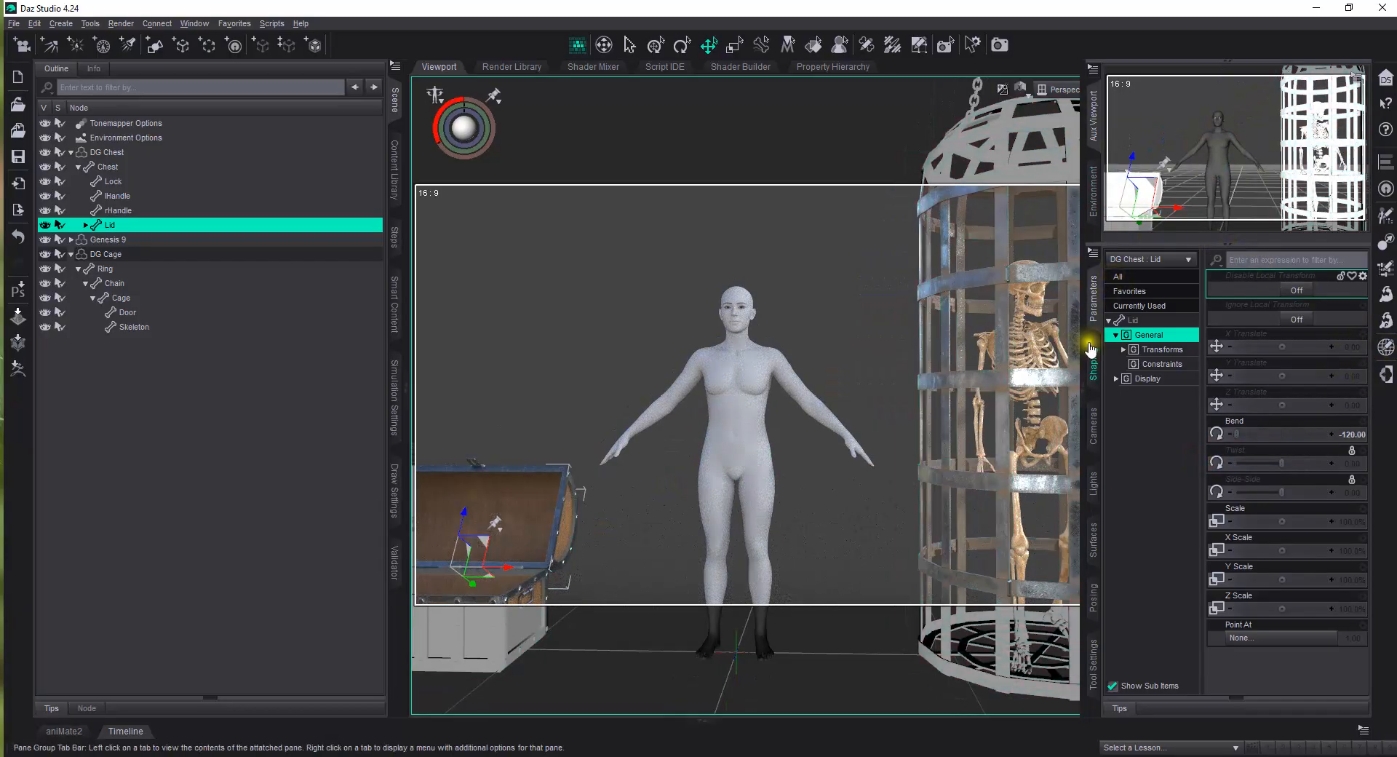
Unlock DG Chest by setting its Unlocked parameter to 100%
left_click(1093, 360)
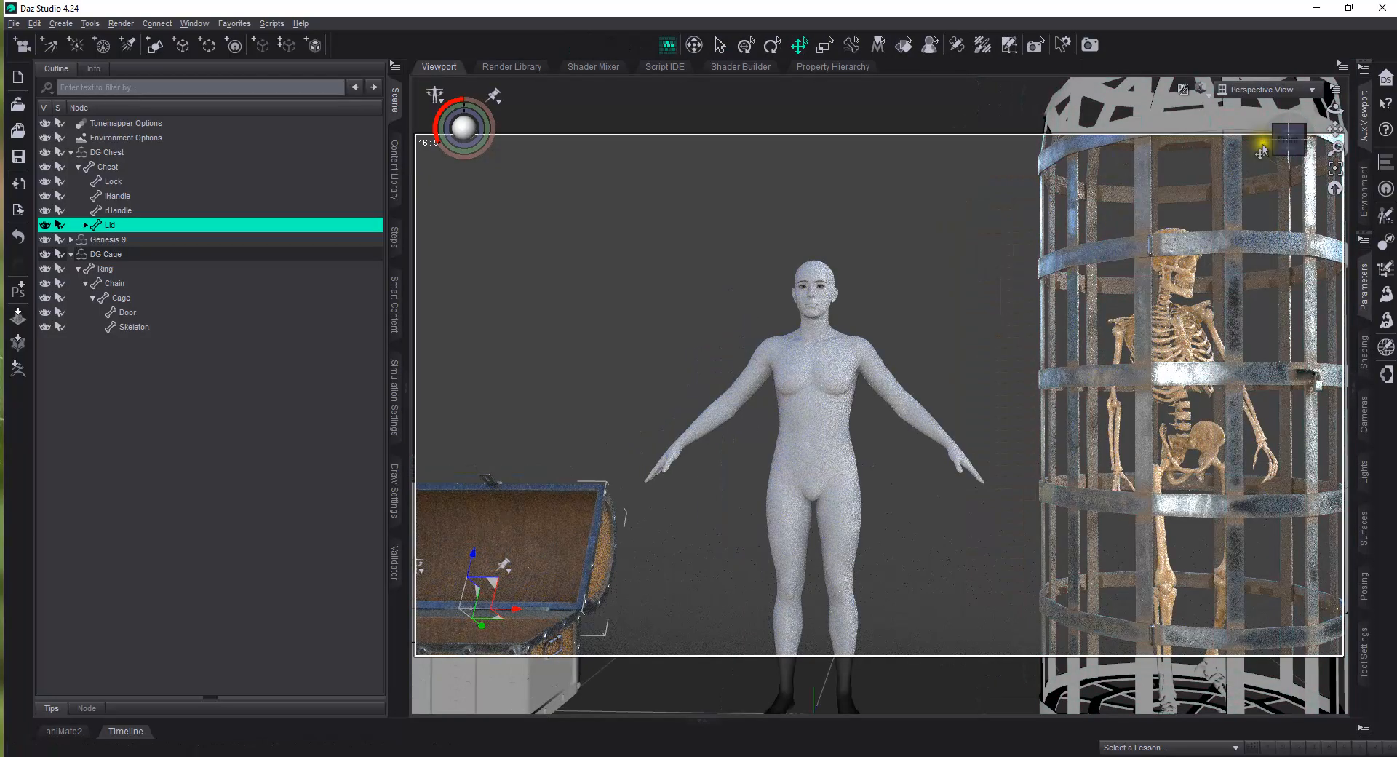
left_click_drag(1336, 130, 1338, 131)
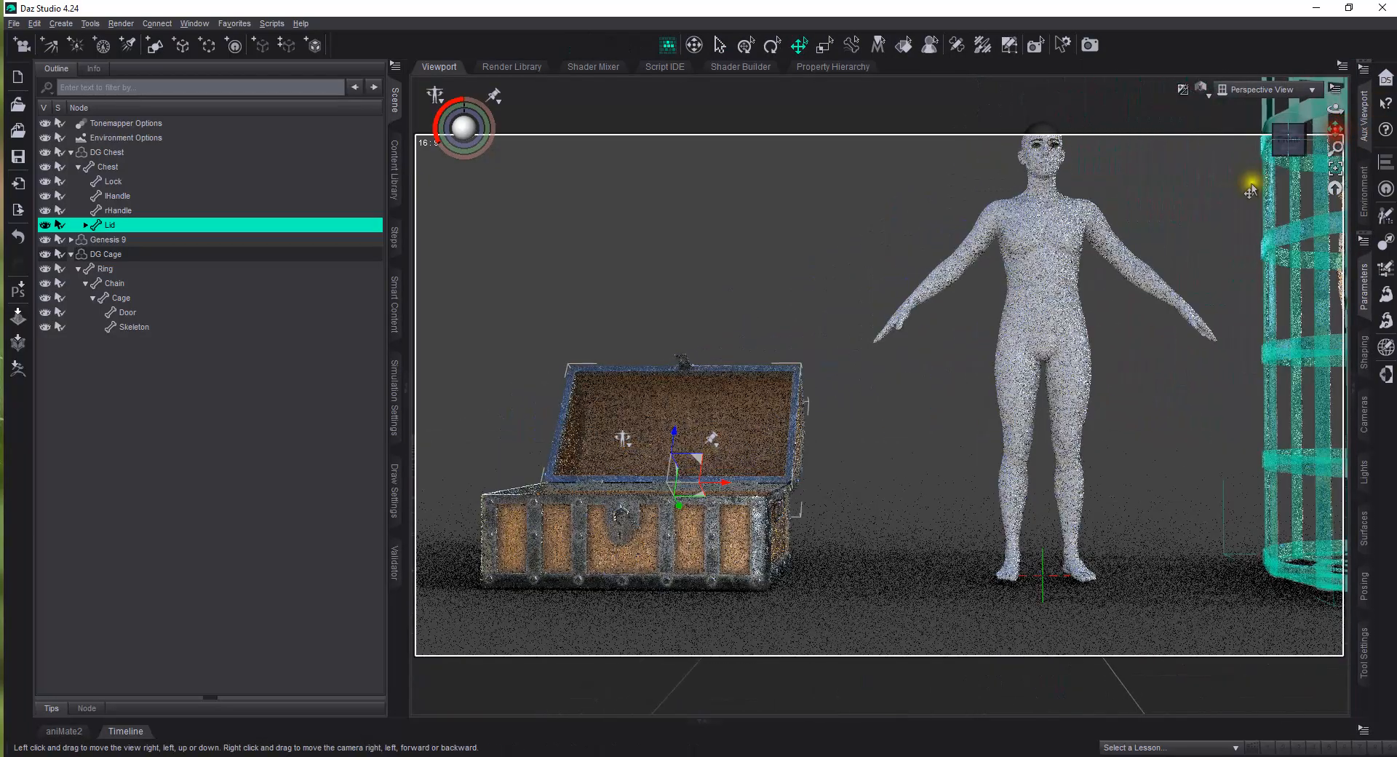
left_click(623, 544)
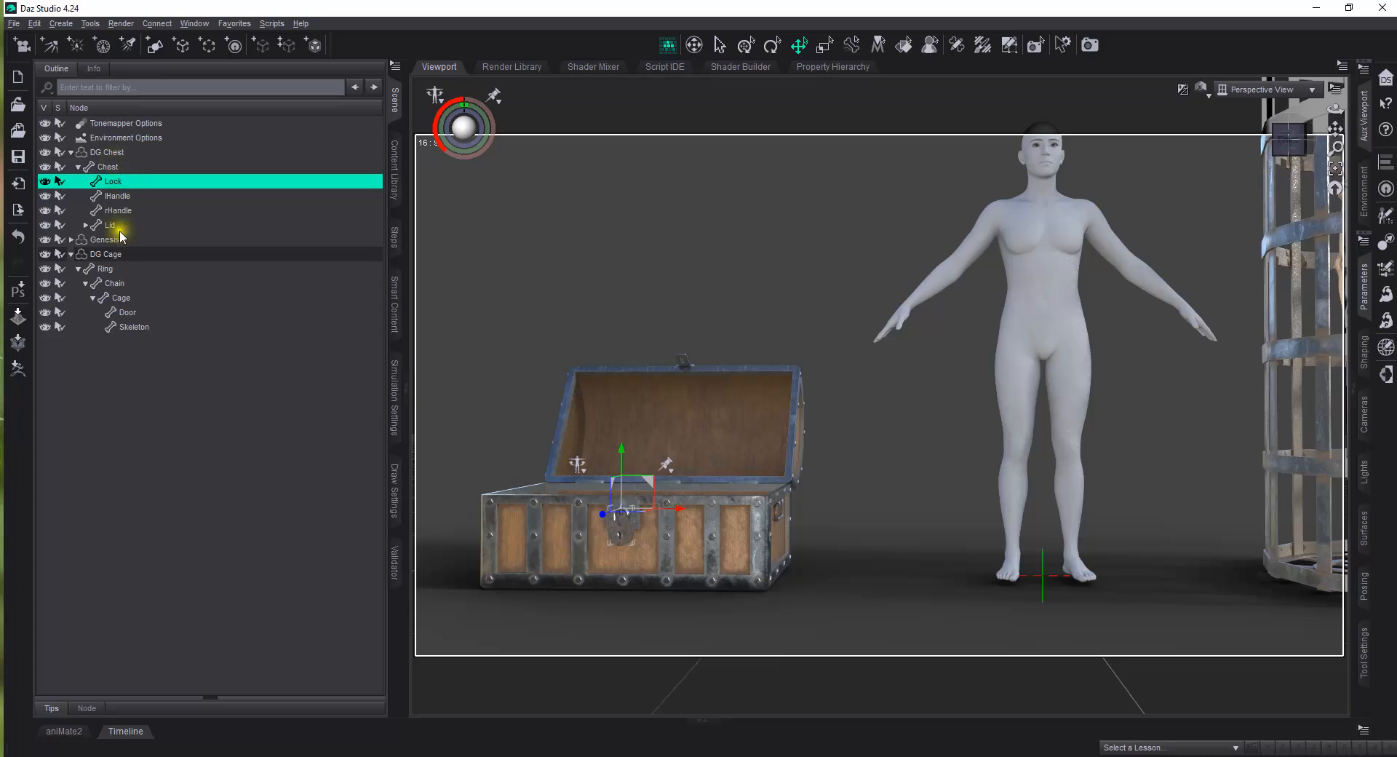
left_click(122, 153)
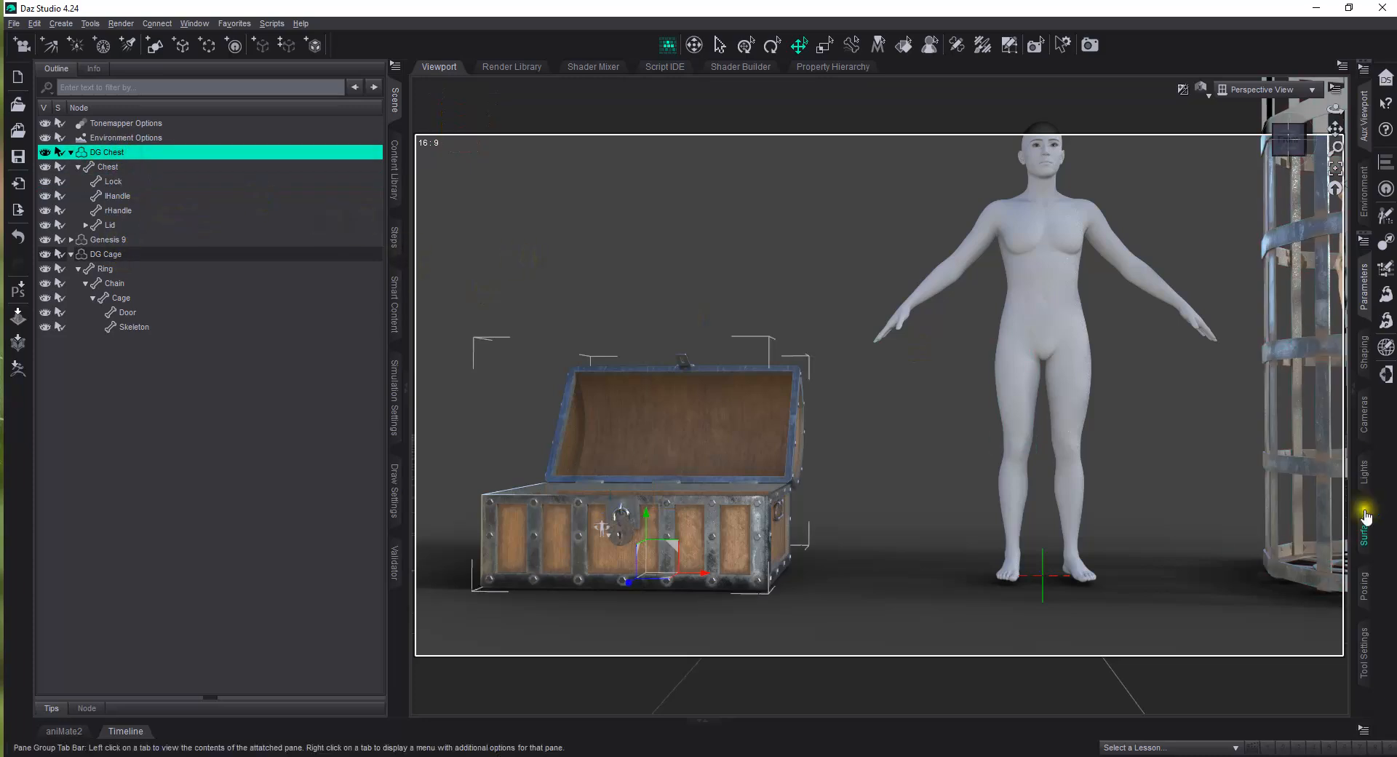
left_click(1359, 397)
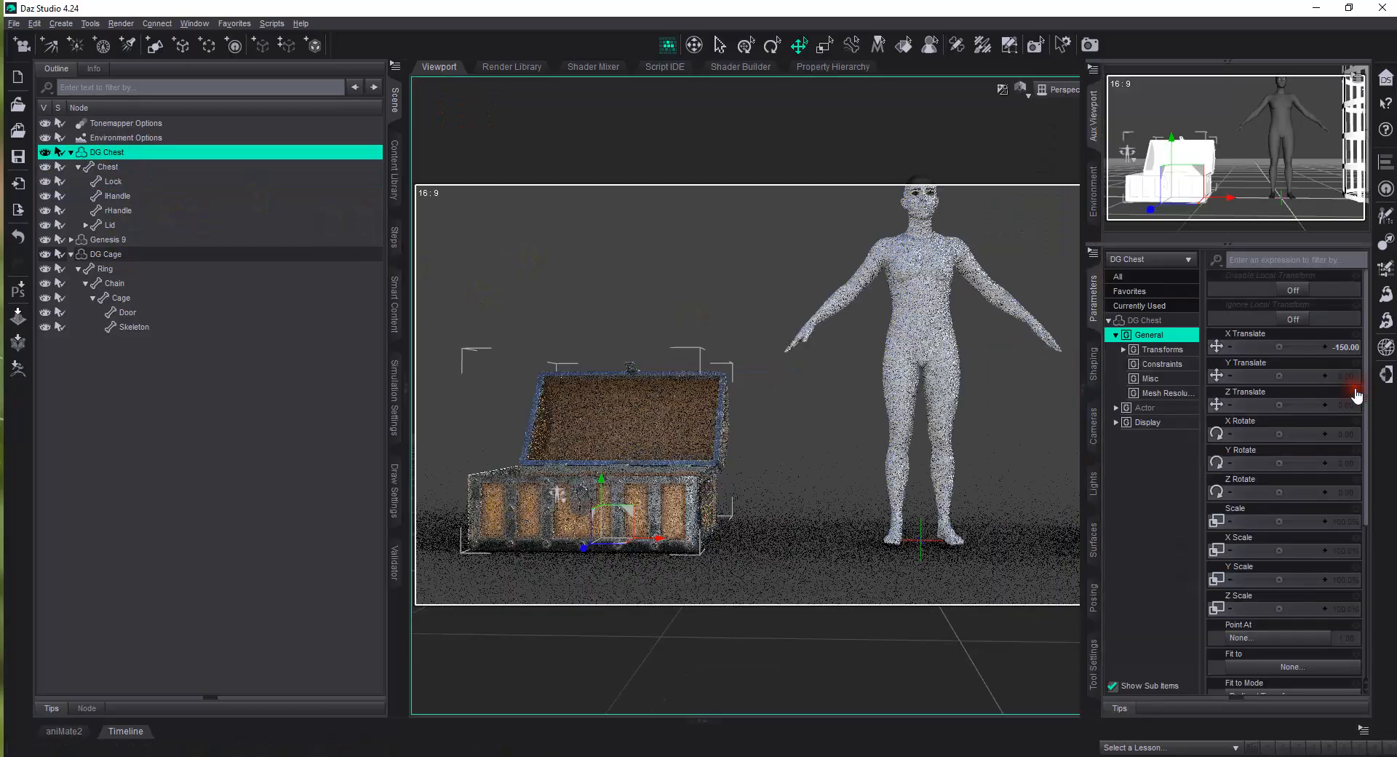
left_click(1169, 409)
left_click_drag(1242, 290, 1330, 289)
scroll(604, 531, "up", 5)
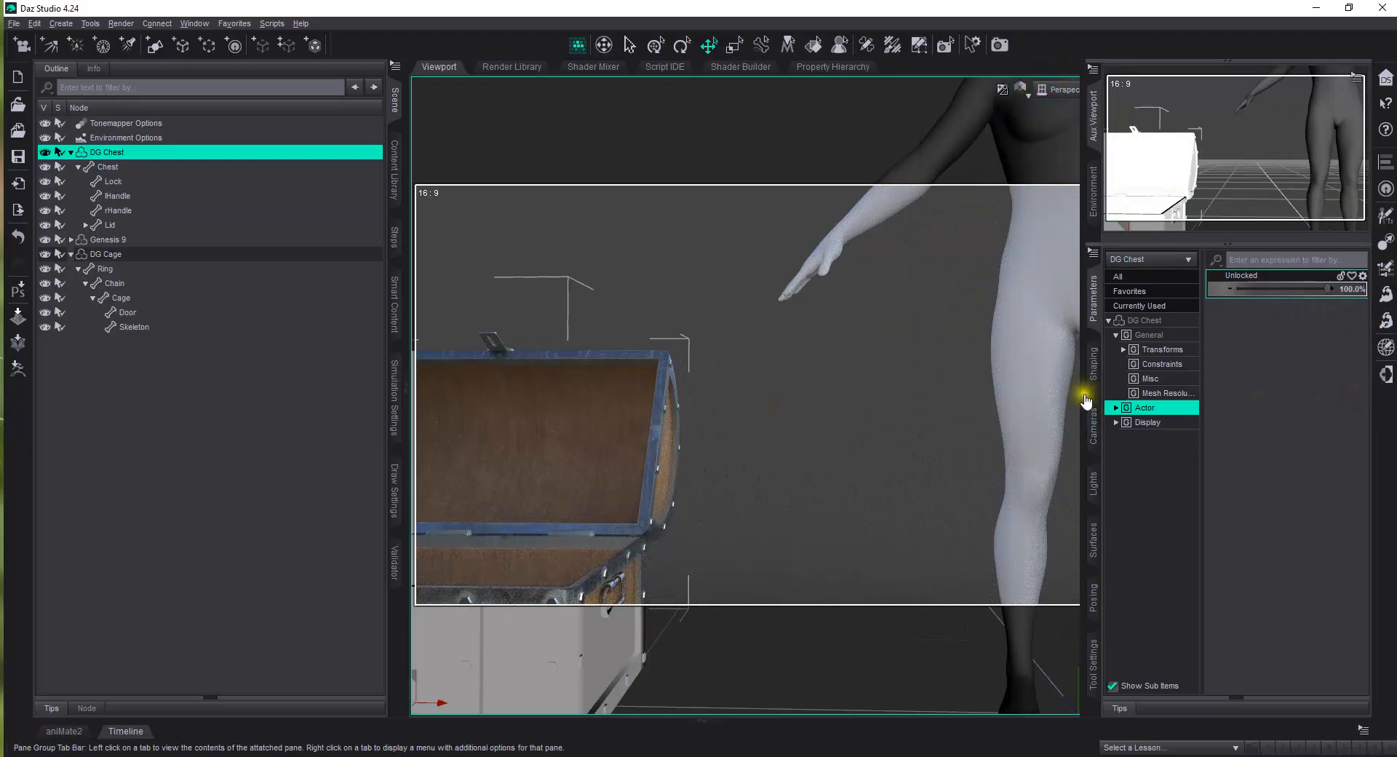
Examine the opened DG Chest's padlock and interior from the front and at an angle
left_click(1092, 397)
left_click_drag(1335, 130, 1335, 129)
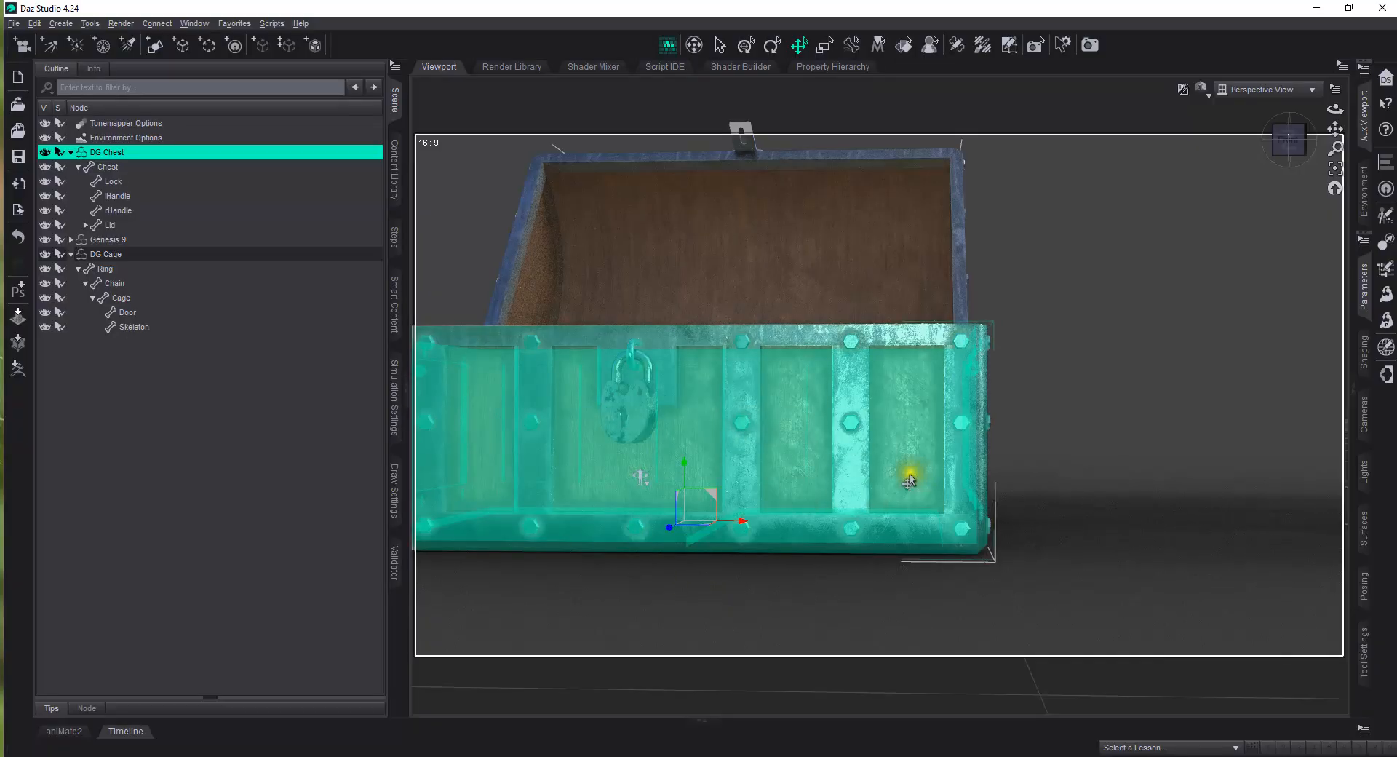
scroll(866, 486, "down", 2)
scroll(867, 487, "down", 3)
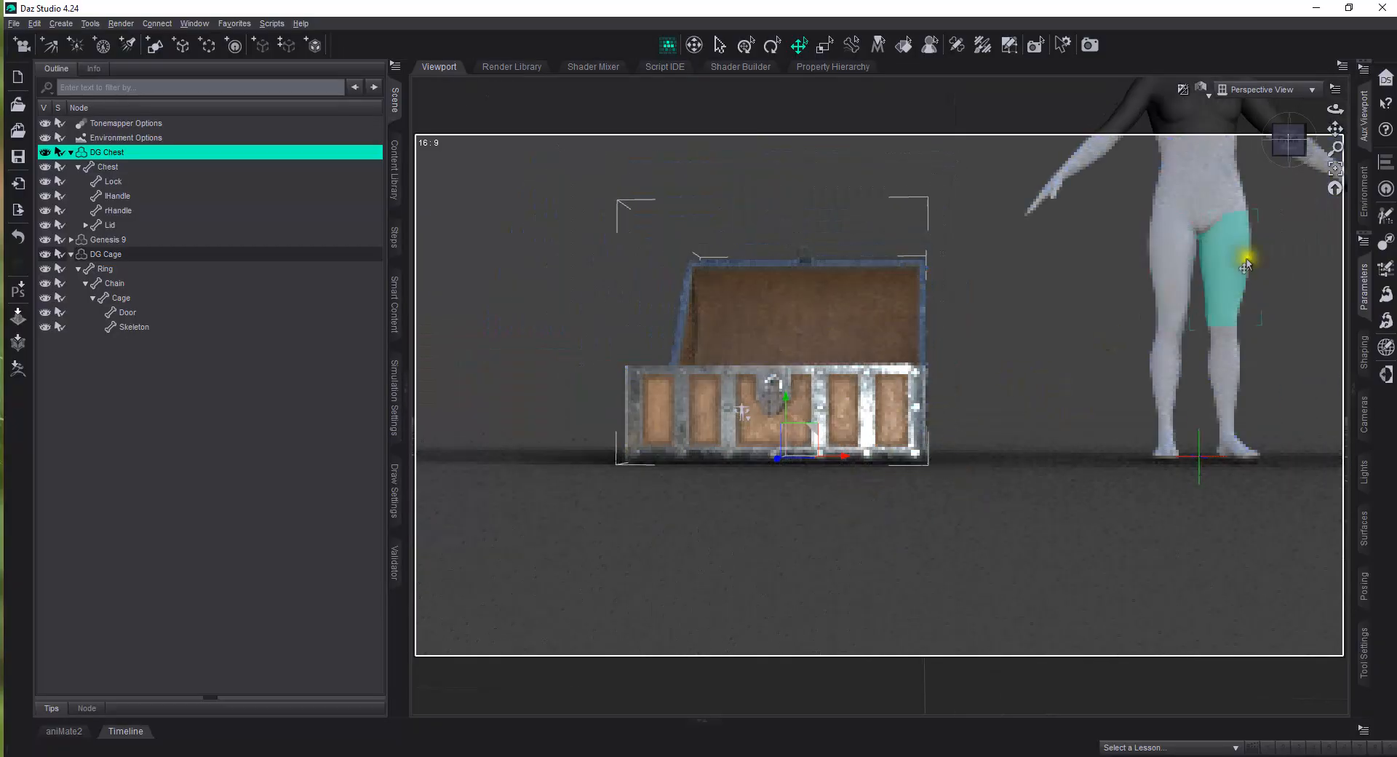
mouse_move(1337, 130)
left_mouse_down()
mouse_move(1283, 152)
mouse_move(1292, 133)
left_mouse_up()
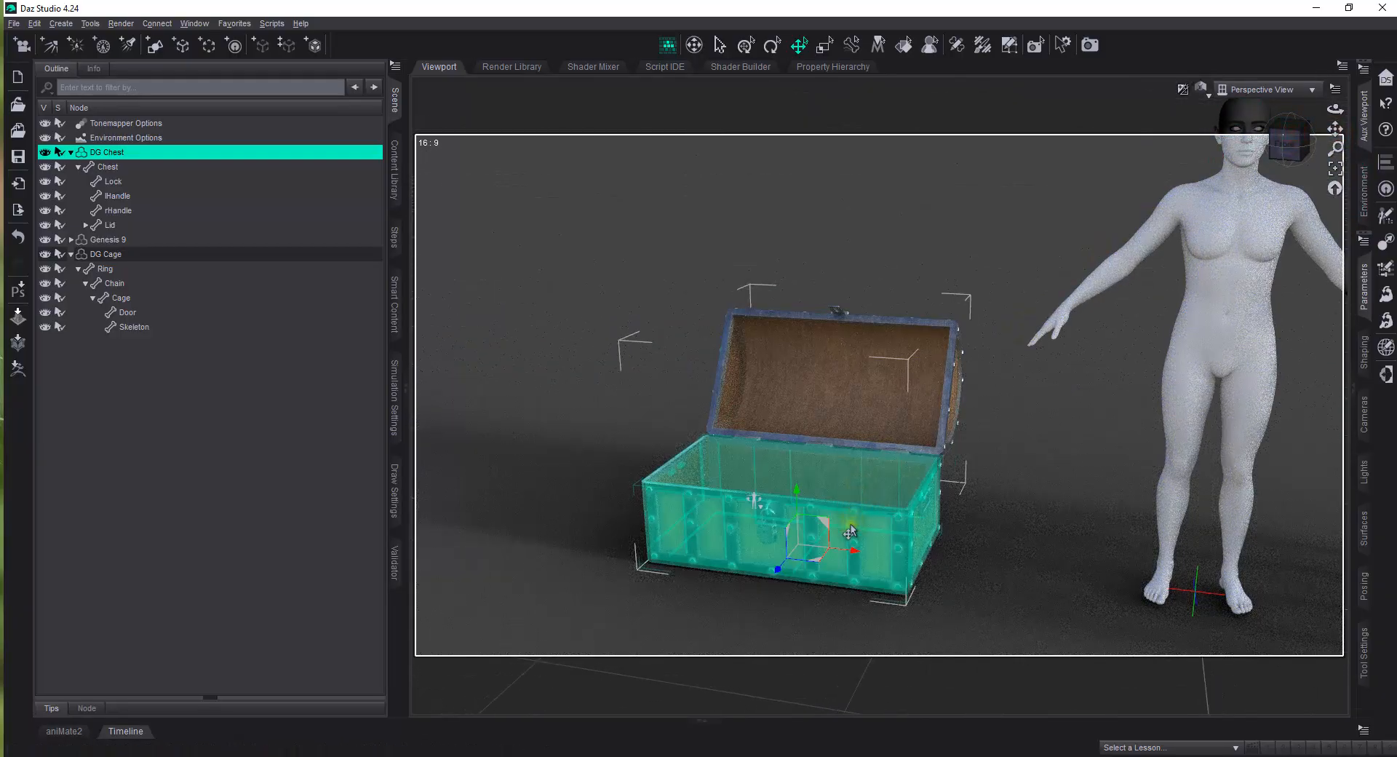
Delete the DG Chest prop from the scene
left_click(850, 533)
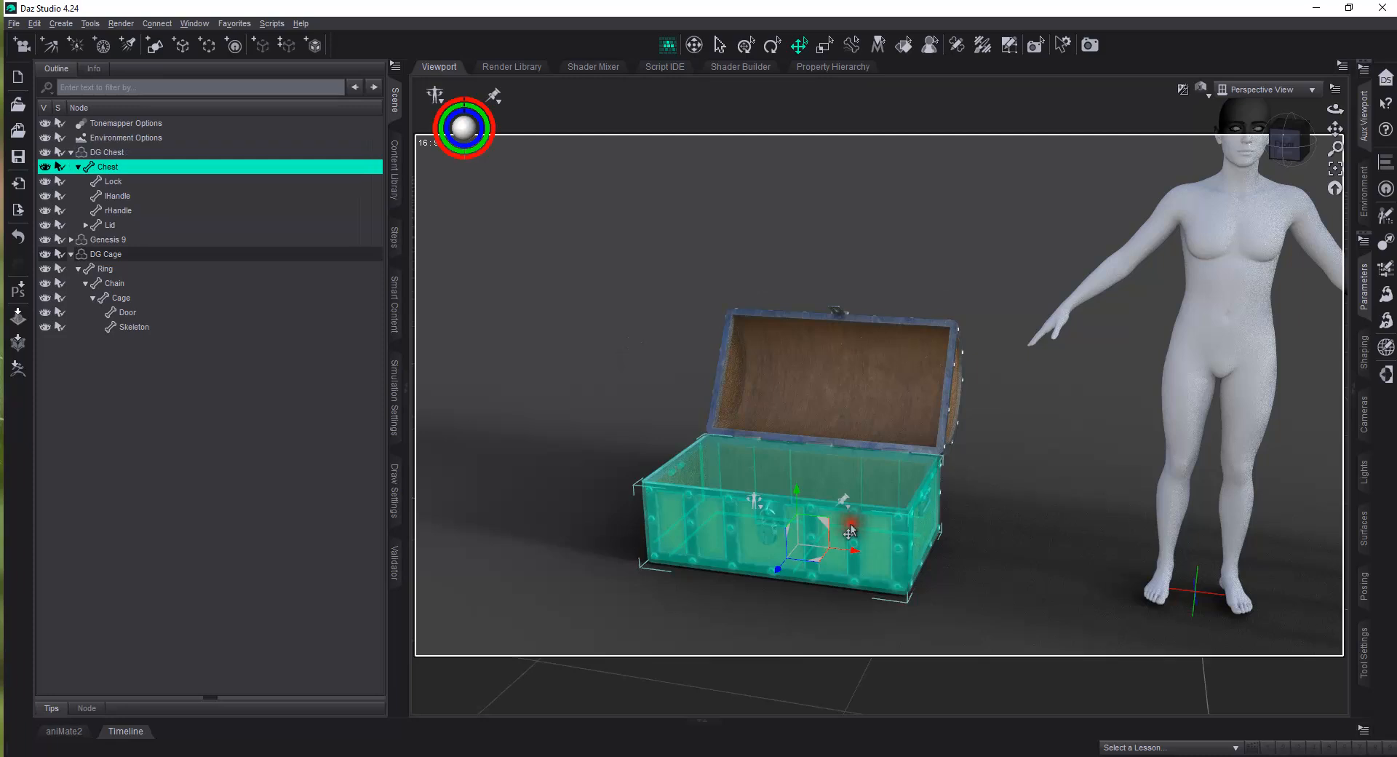
left_click(869, 400)
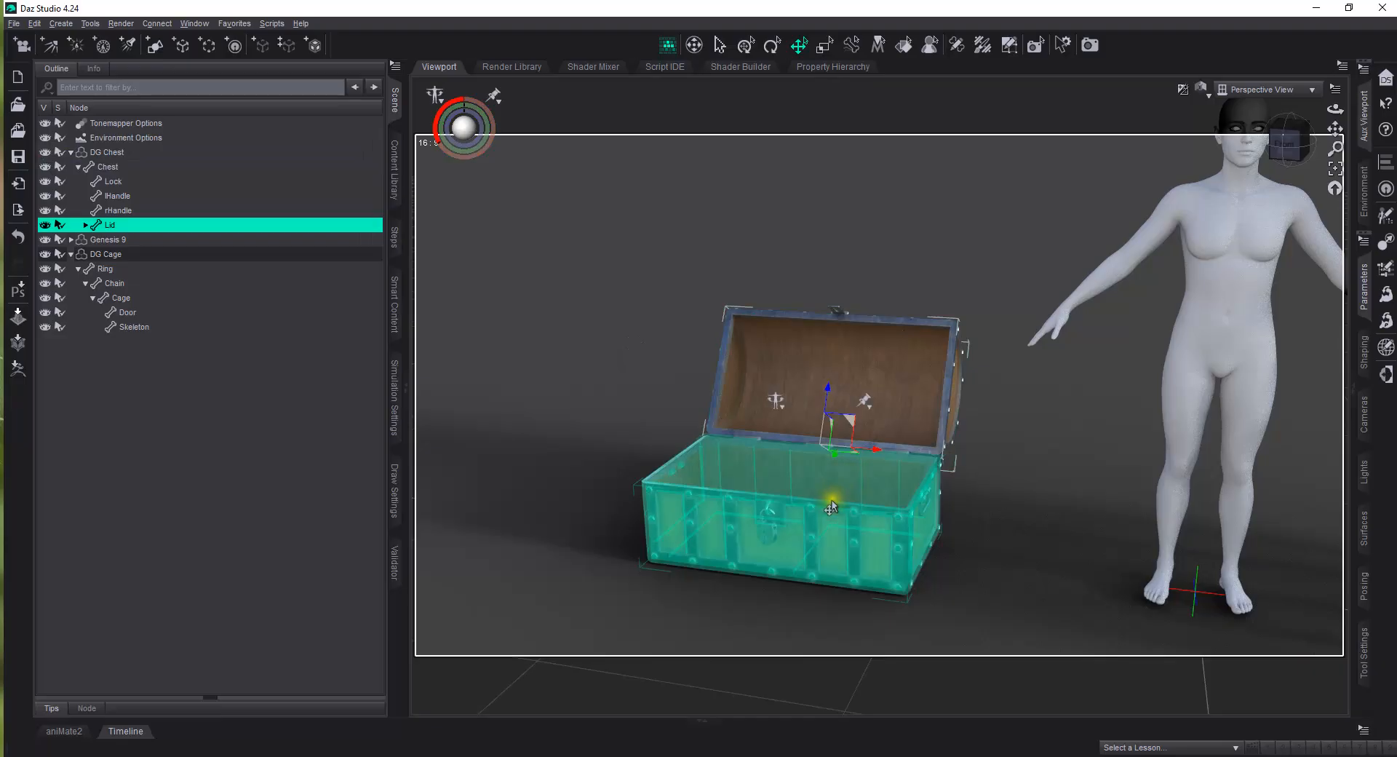
key("Delete")
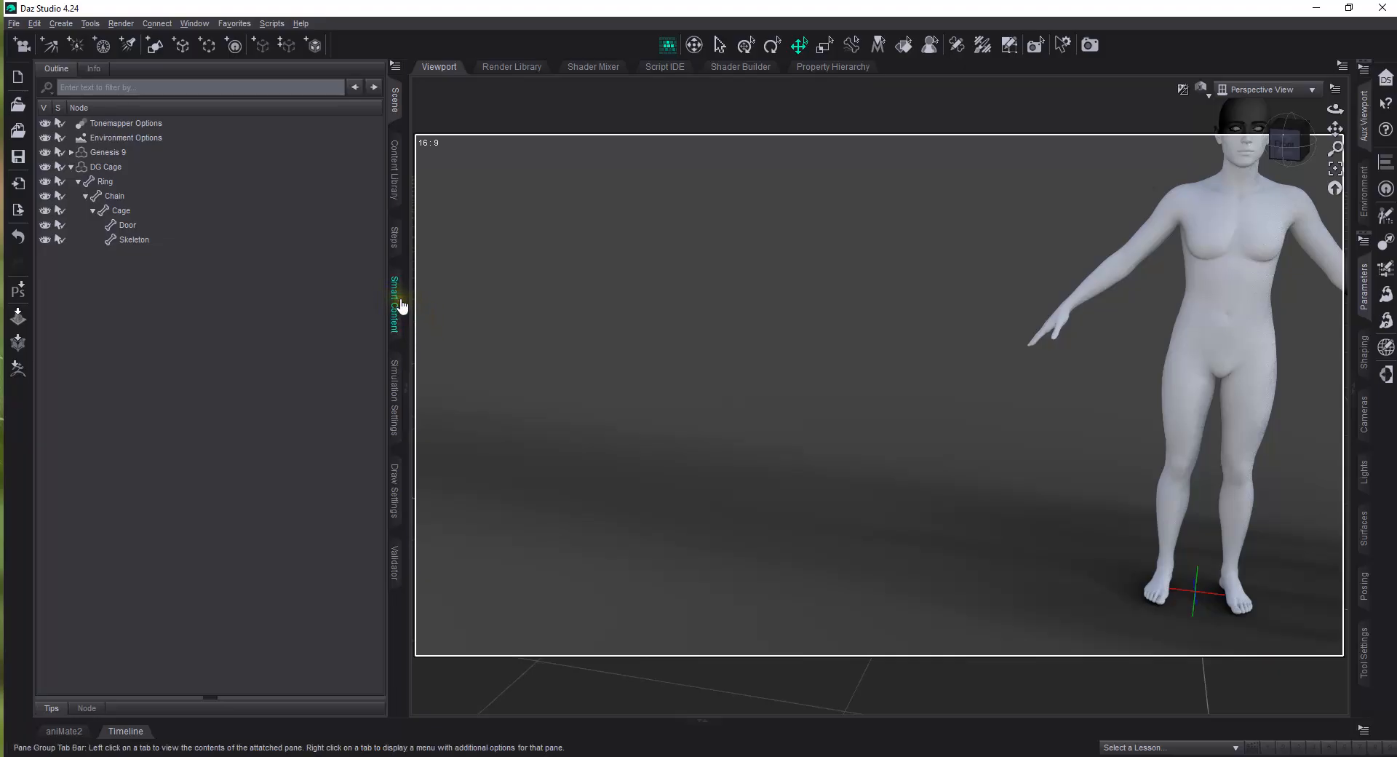
Load the DG Barrels set from the Small Sets folder under EYS Dungeon's Subsets
left_click(395, 175)
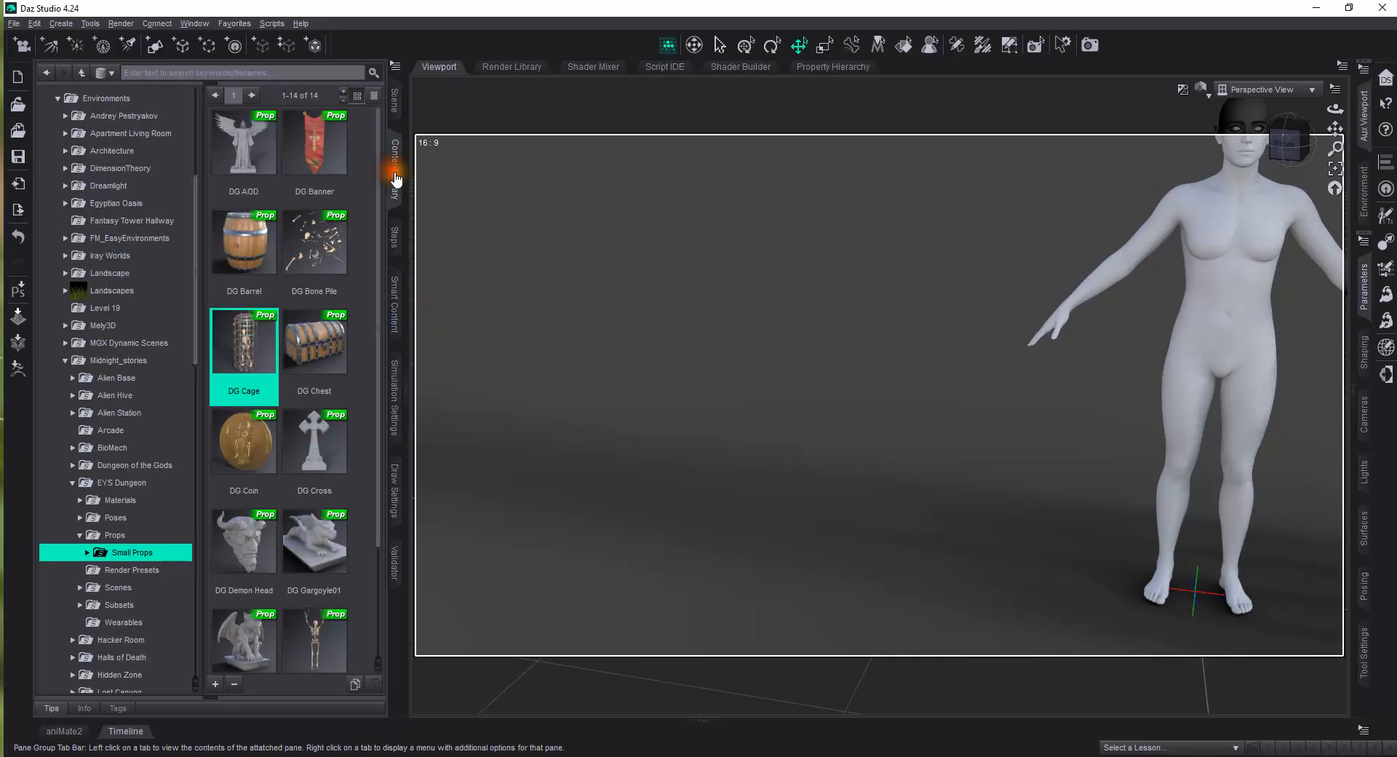
scroll(138, 575, "down", 4)
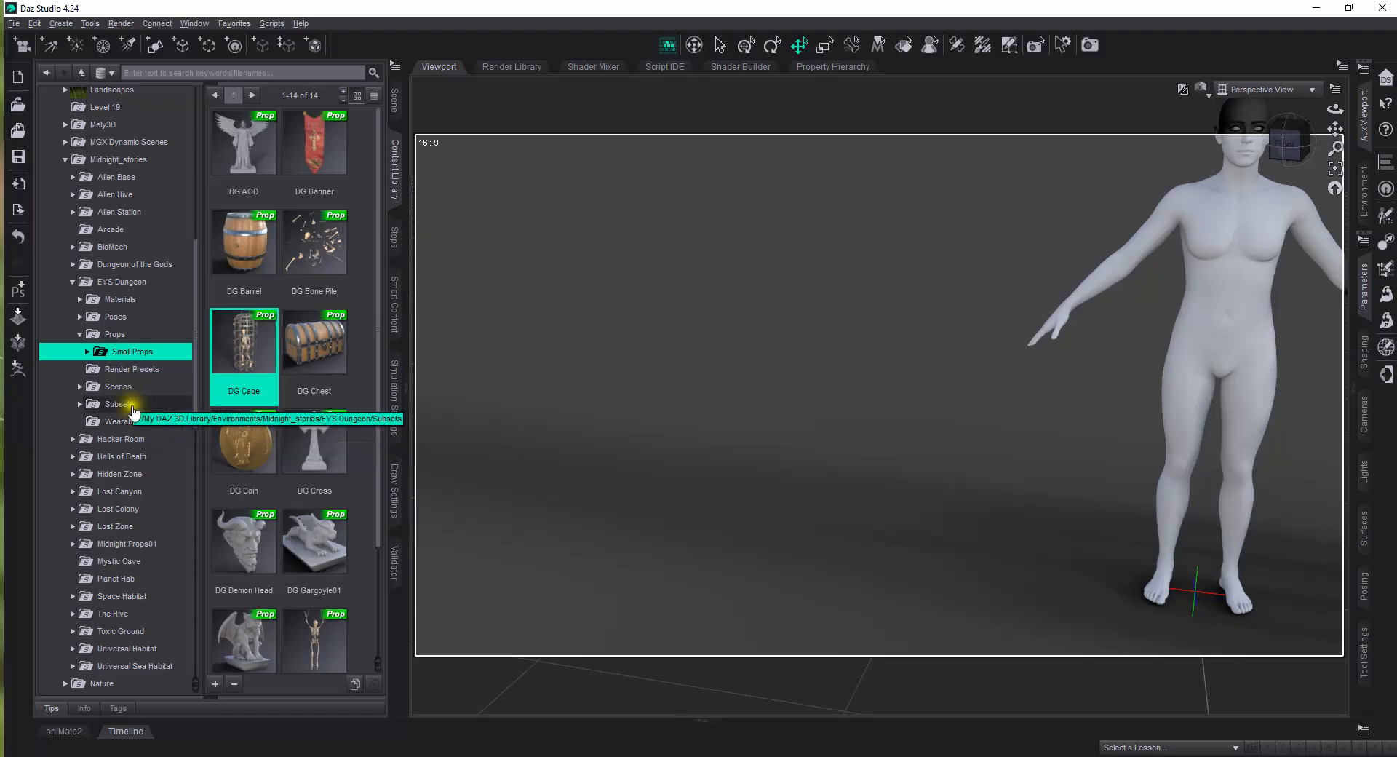
left_click(89, 405)
left_click(80, 405)
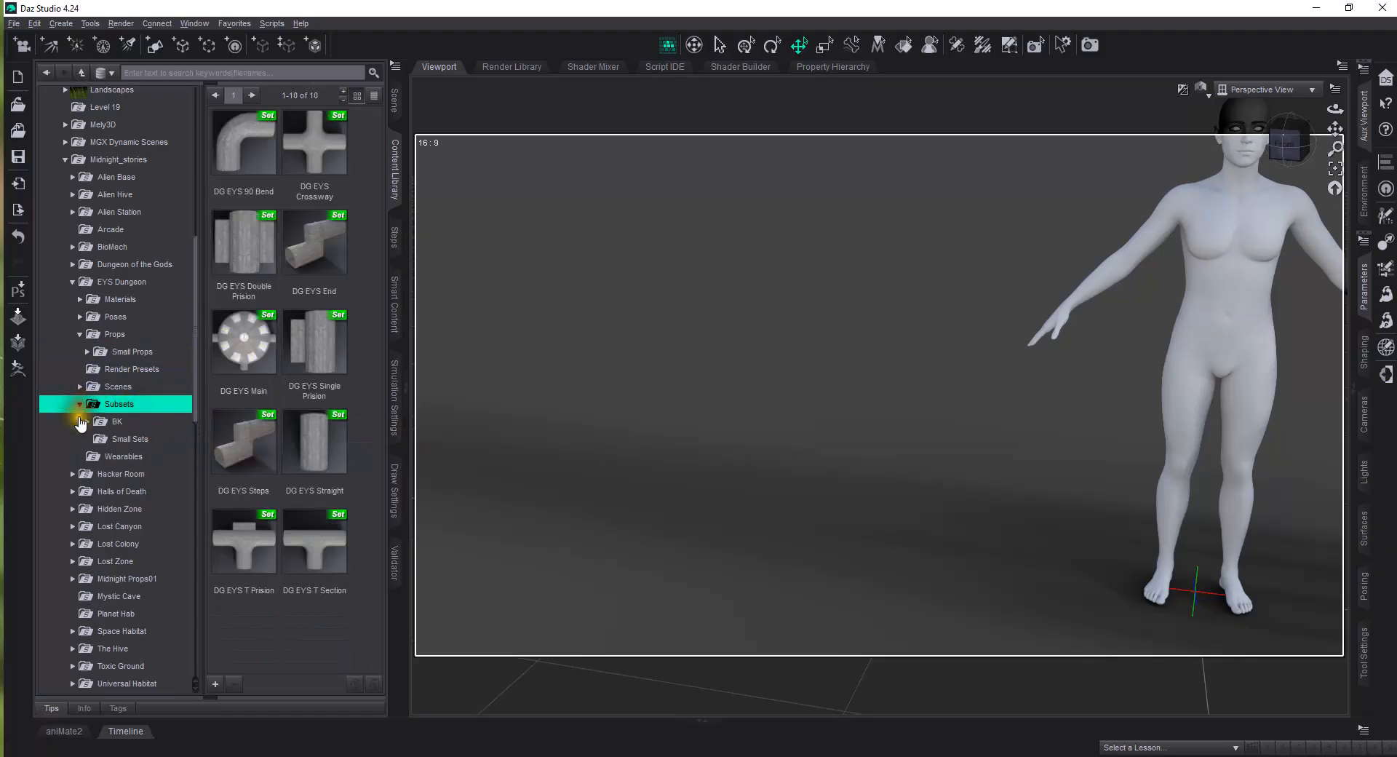
left_click(139, 439)
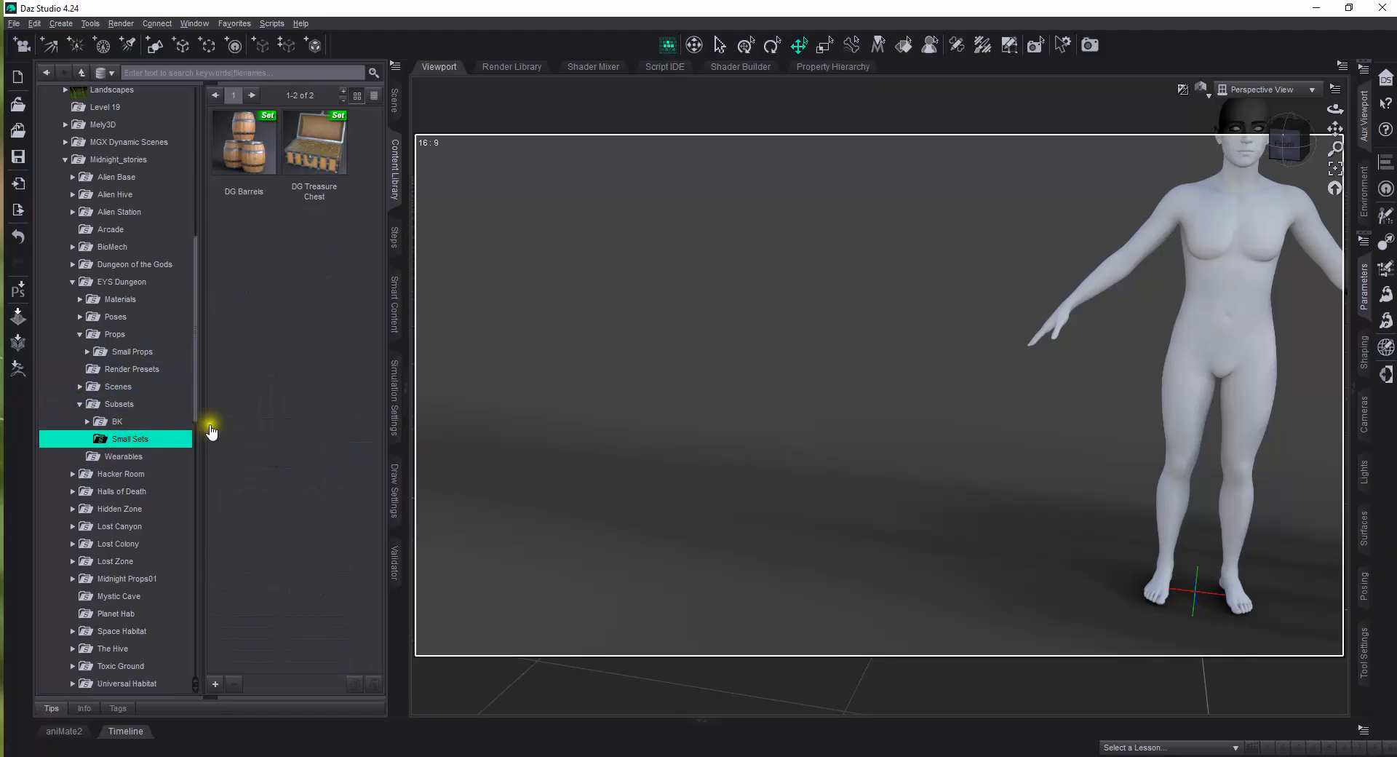
double_click(246, 150)
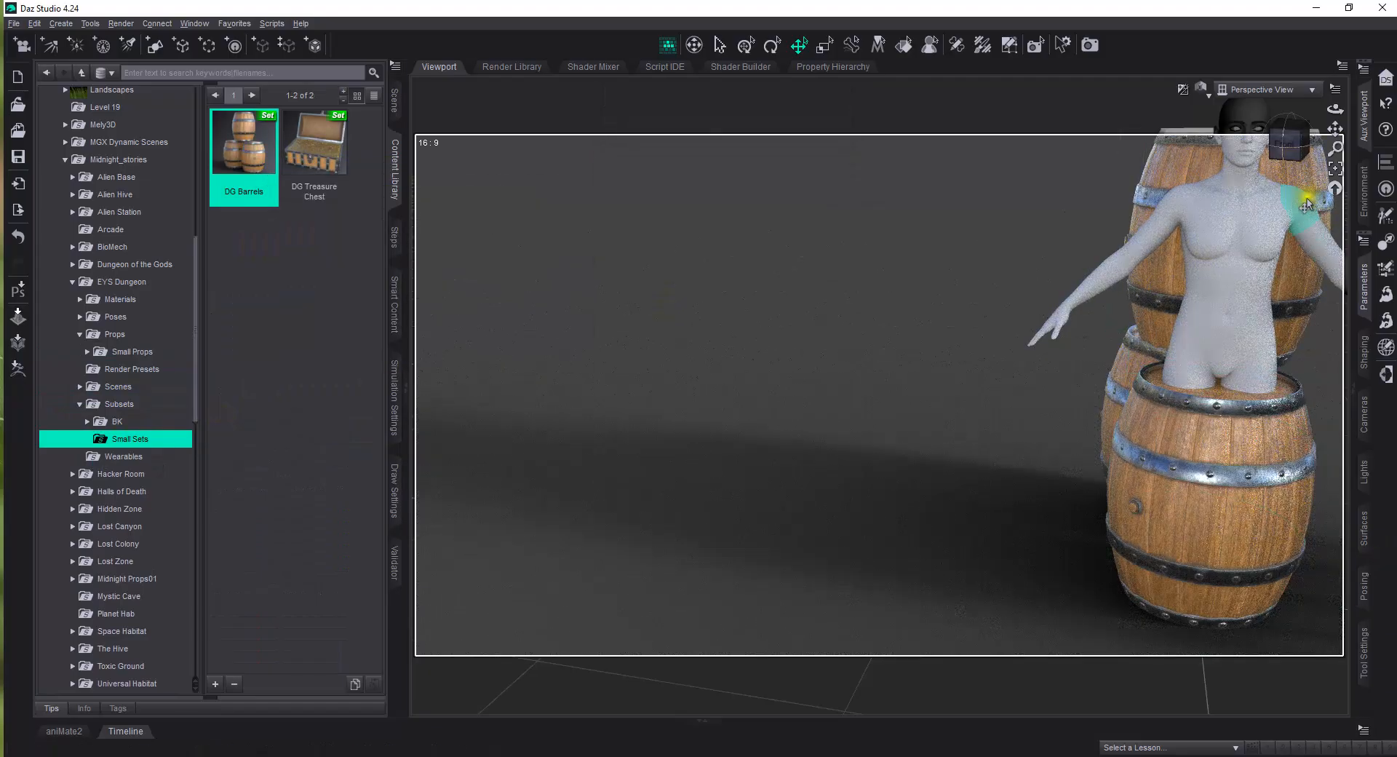
left_click_drag(1292, 146, 1294, 140)
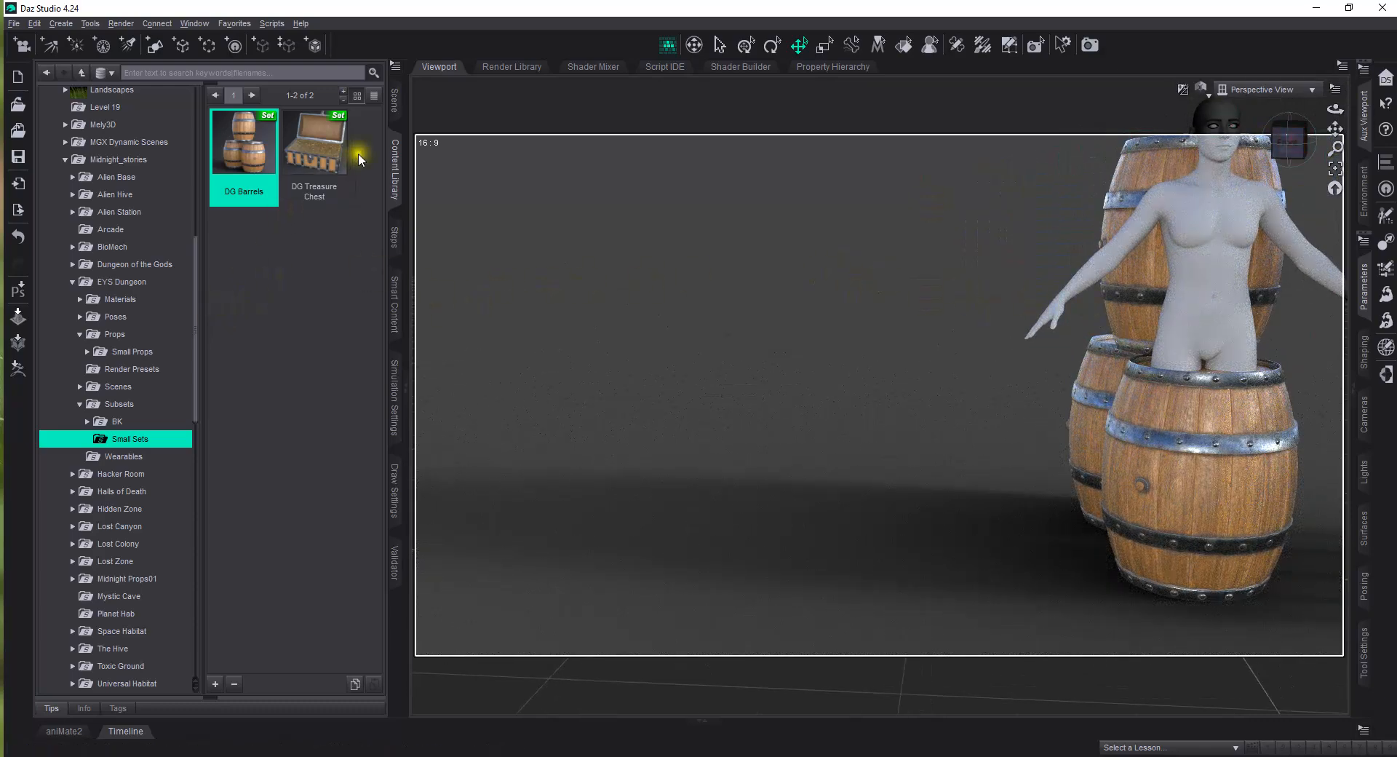
Delete the DG Barrels set from the scene
left_click(395, 96)
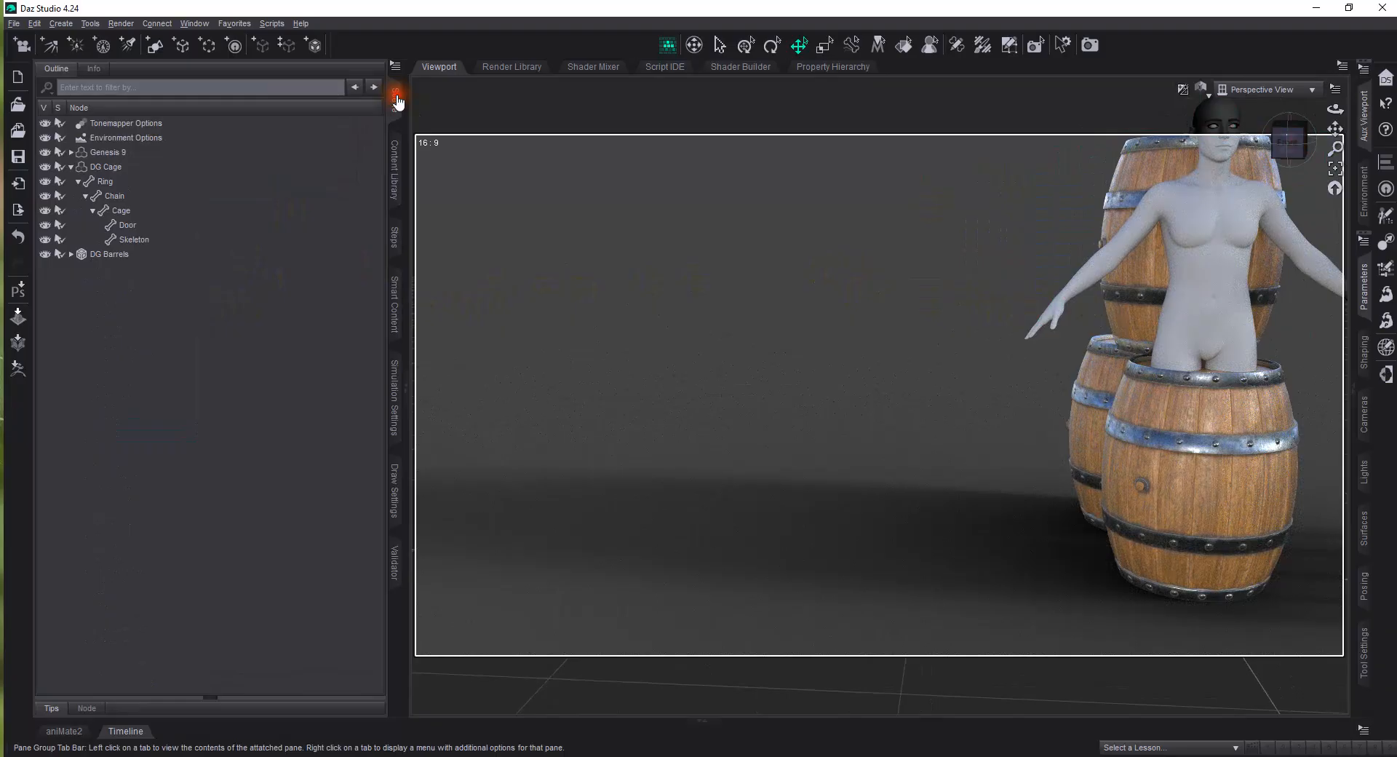
left_click(131, 255)
key("Delete")
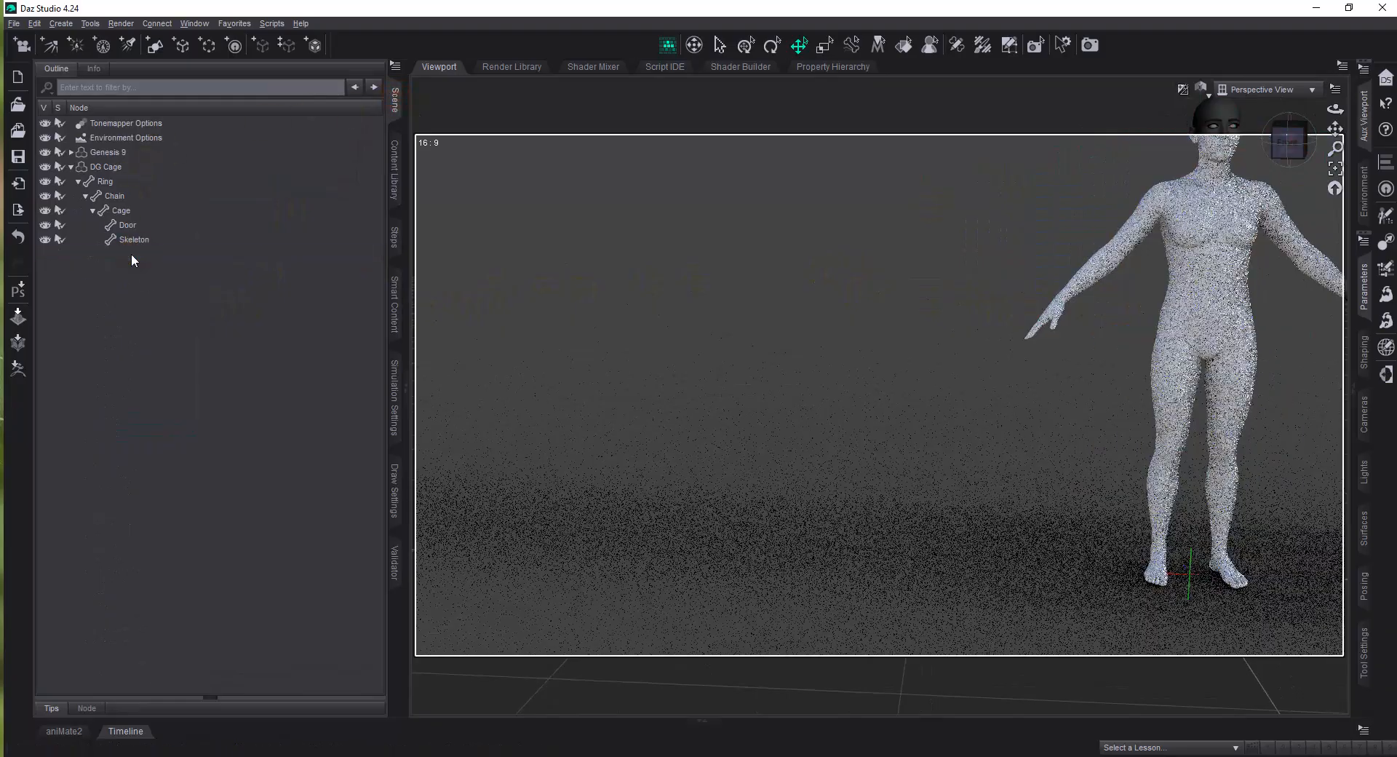
Load the DG Treasure Chest set and move it sideways, clear of the Genesis 9 figure
left_click(395, 171)
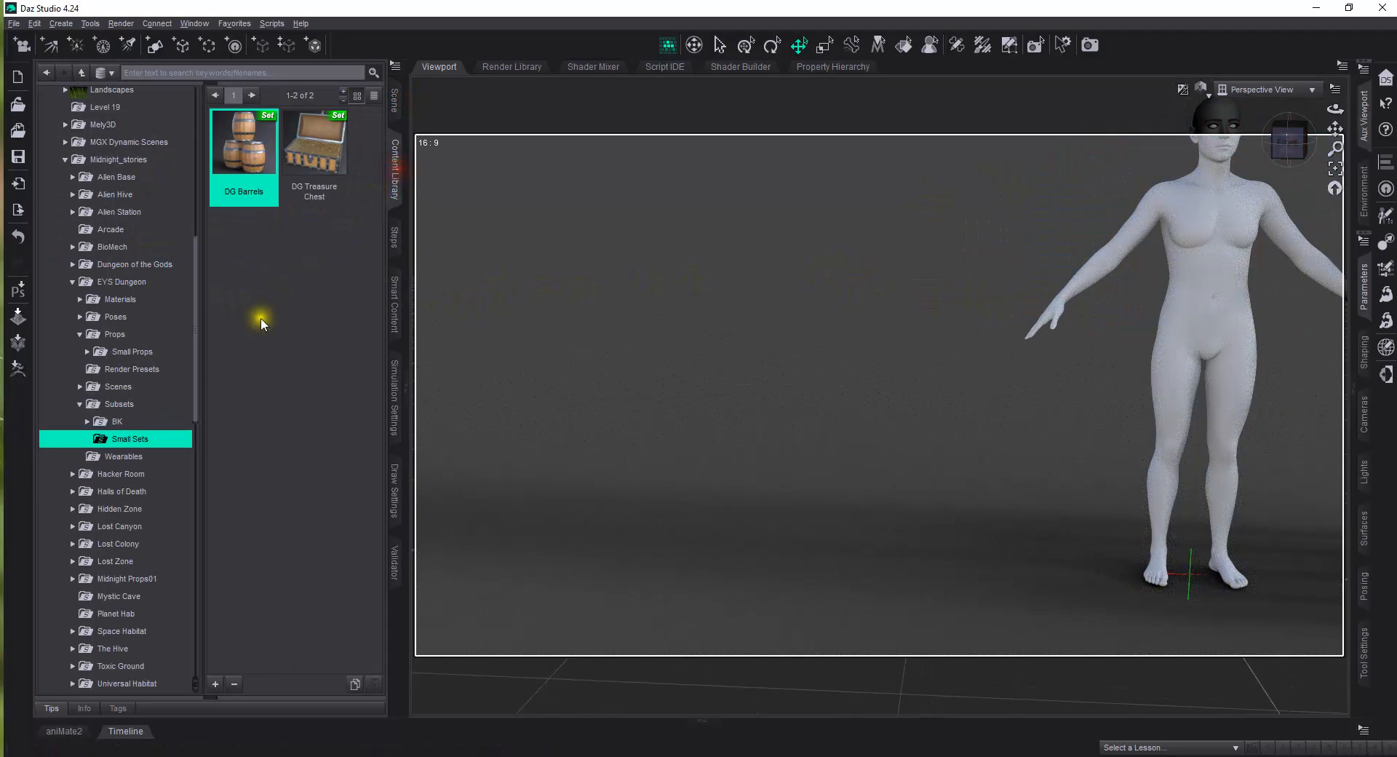
double_click(324, 154)
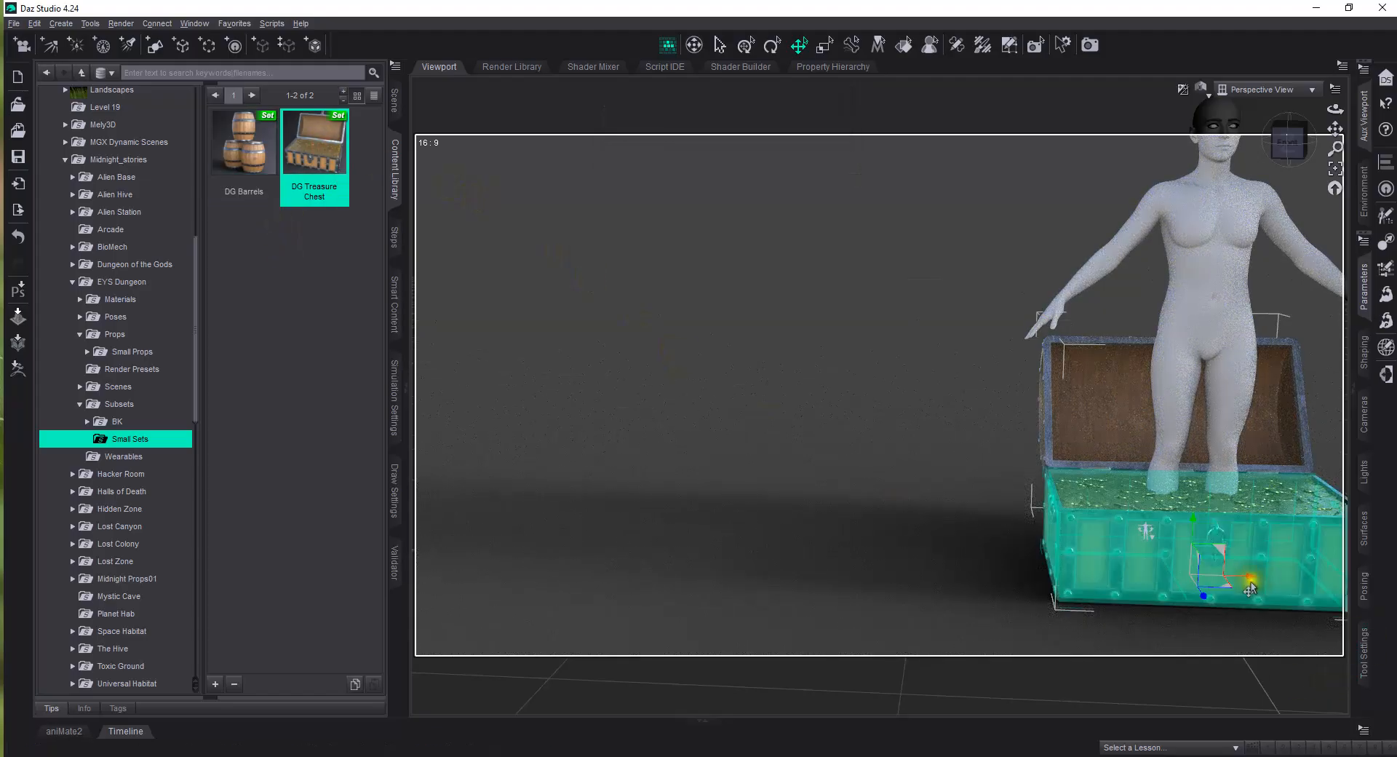
left_click_drag(1251, 576, 709, 575)
scroll(862, 515, "up", 10)
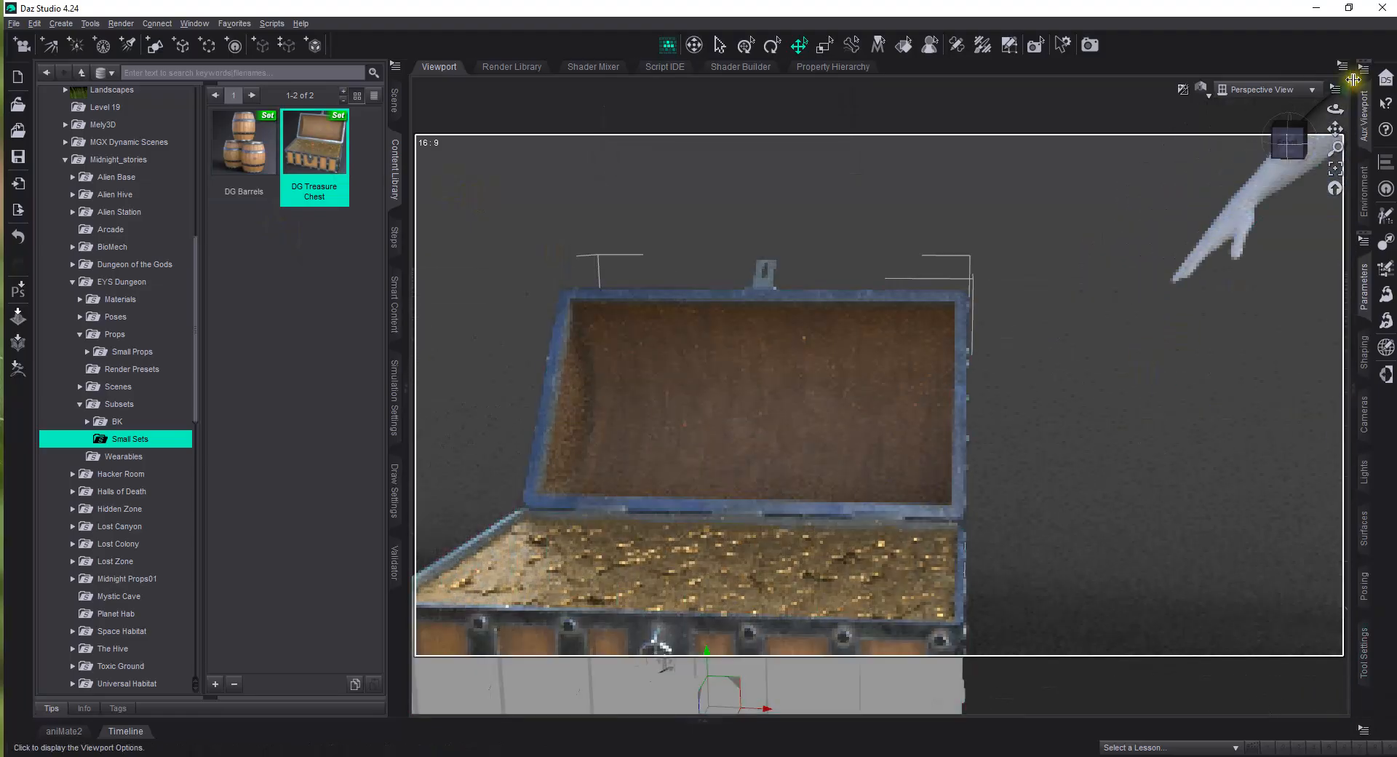
Swing the DG Treasure Chest's lid closed with its Bend parameter and reopen it to -120
mouse_move(1335, 129)
left_mouse_down()
mouse_move(1390, 42)
mouse_move(1326, 146)
mouse_move(1332, 127)
left_mouse_up()
left_click(1293, 155)
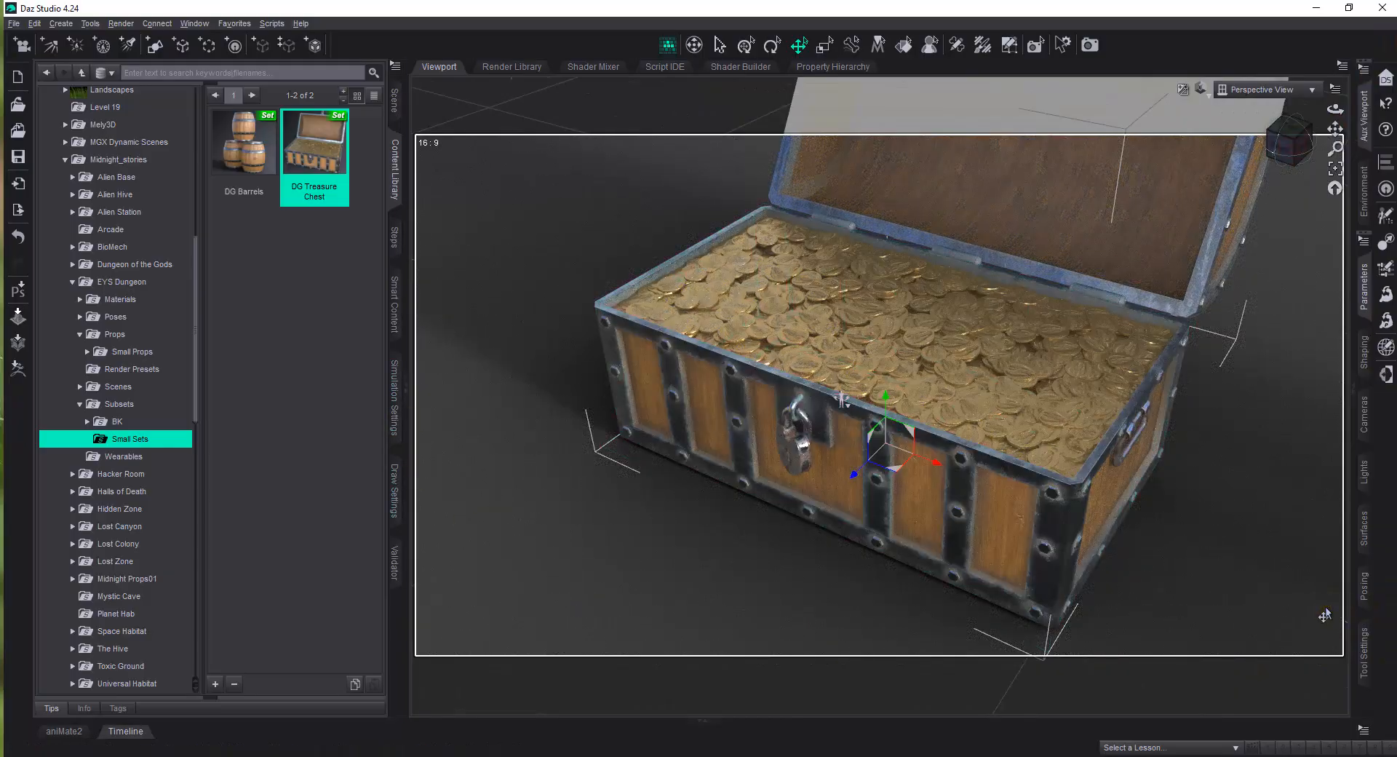
mouse_move(1334, 126)
left_mouse_down()
mouse_move(1238, 216)
mouse_move(1335, 127)
left_mouse_up()
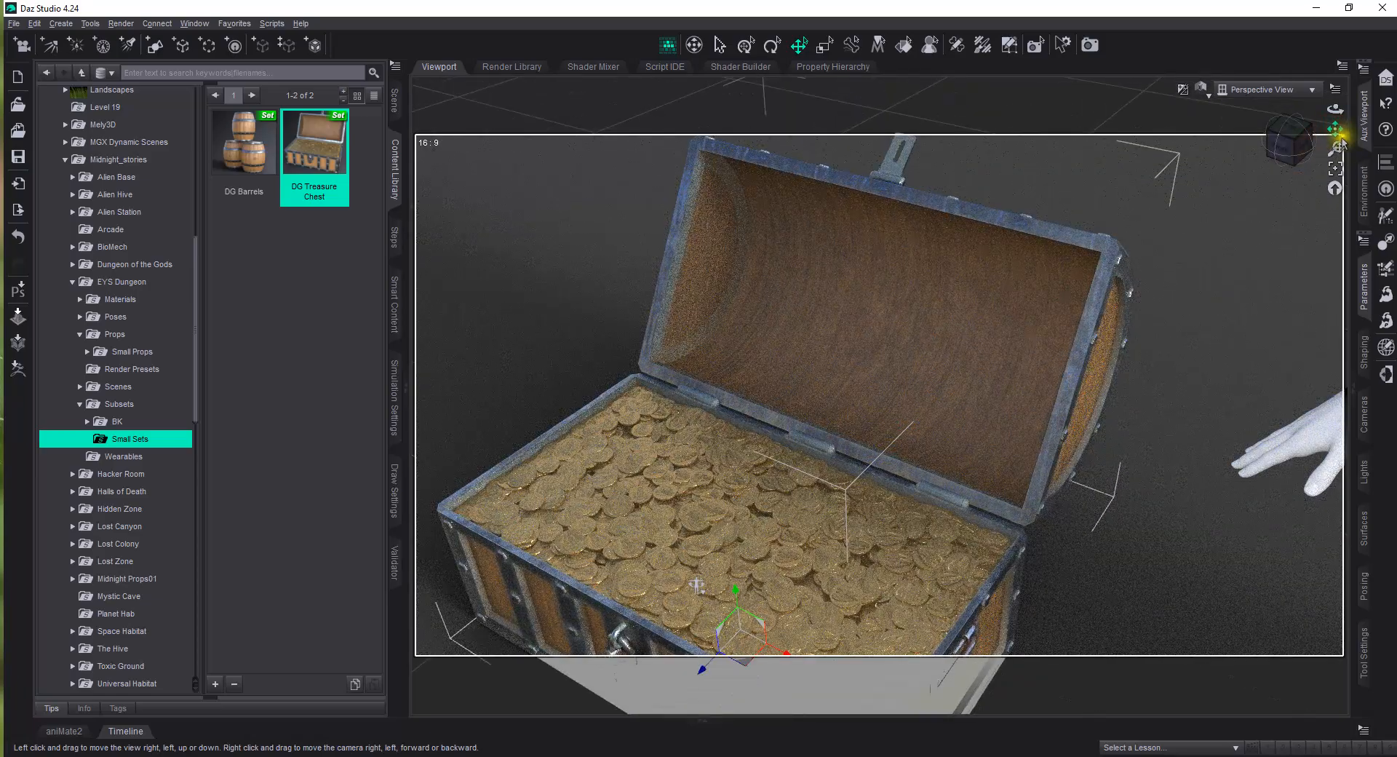
left_click_drag(1337, 139, 1305, 166)
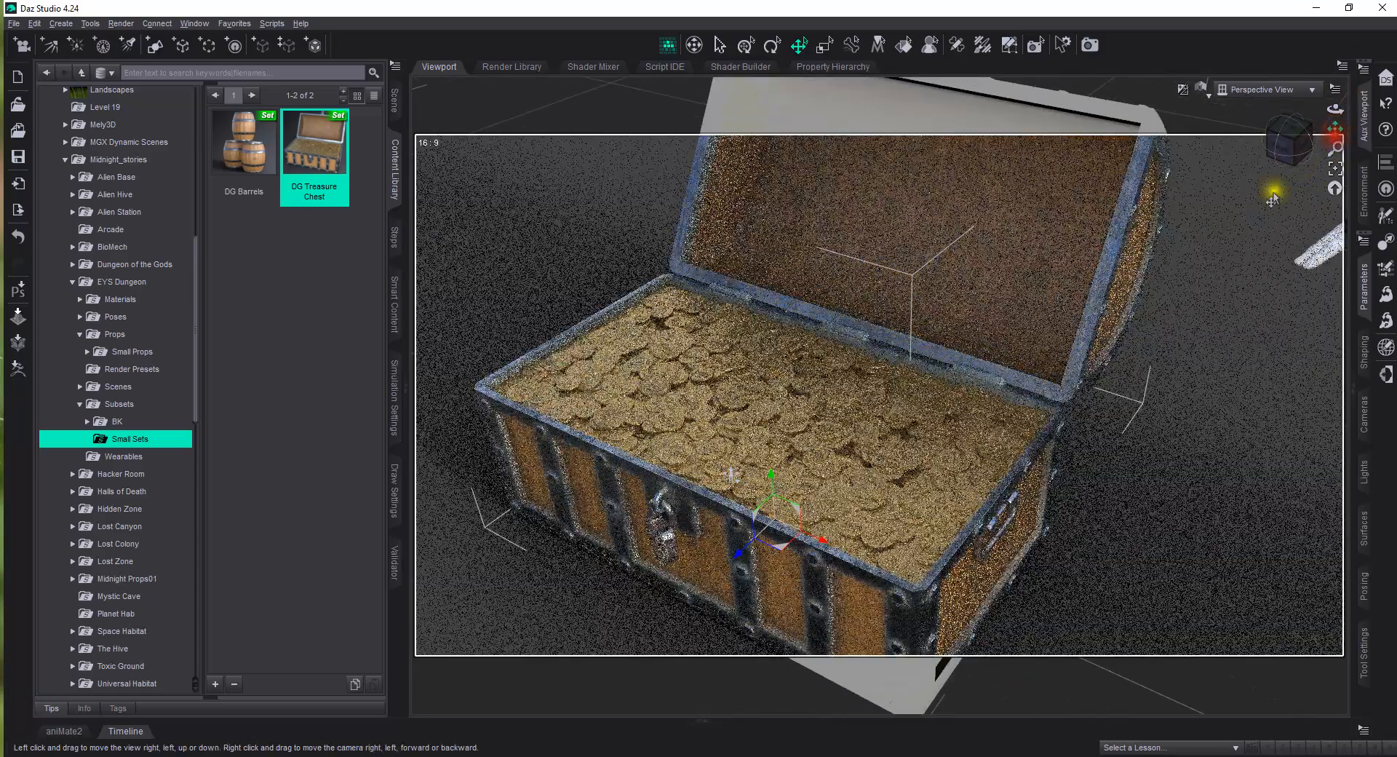
left_click(1091, 311)
left_click(1189, 323)
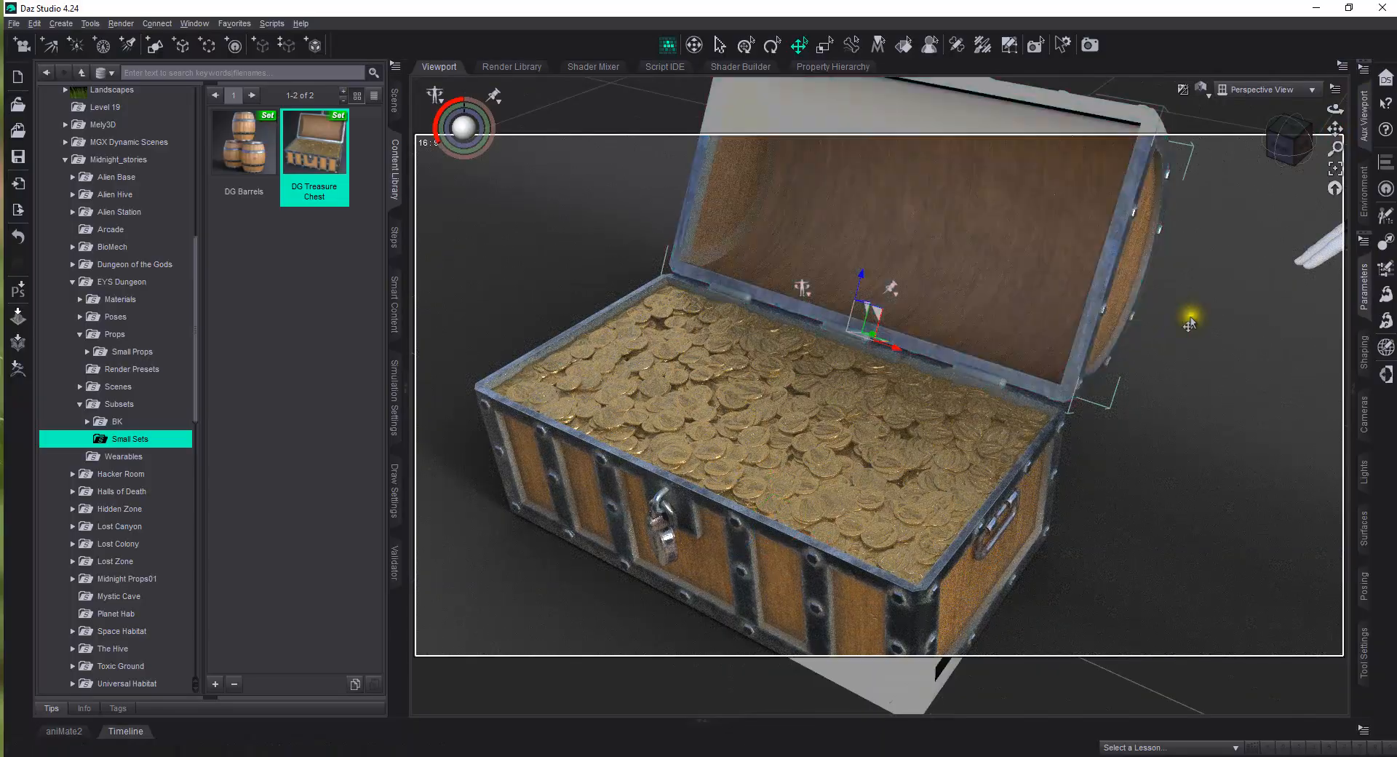
left_click(1355, 394)
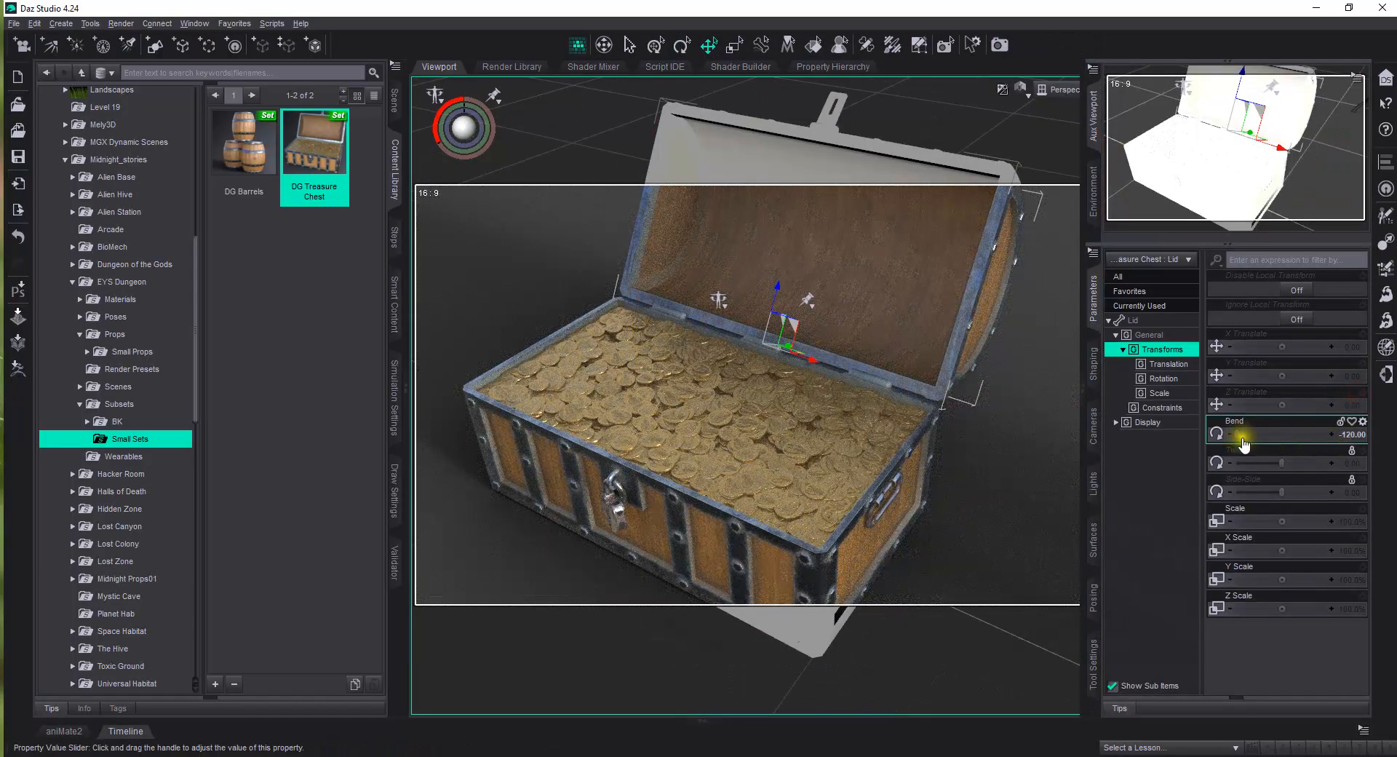
left_click_drag(1238, 436, 1370, 442)
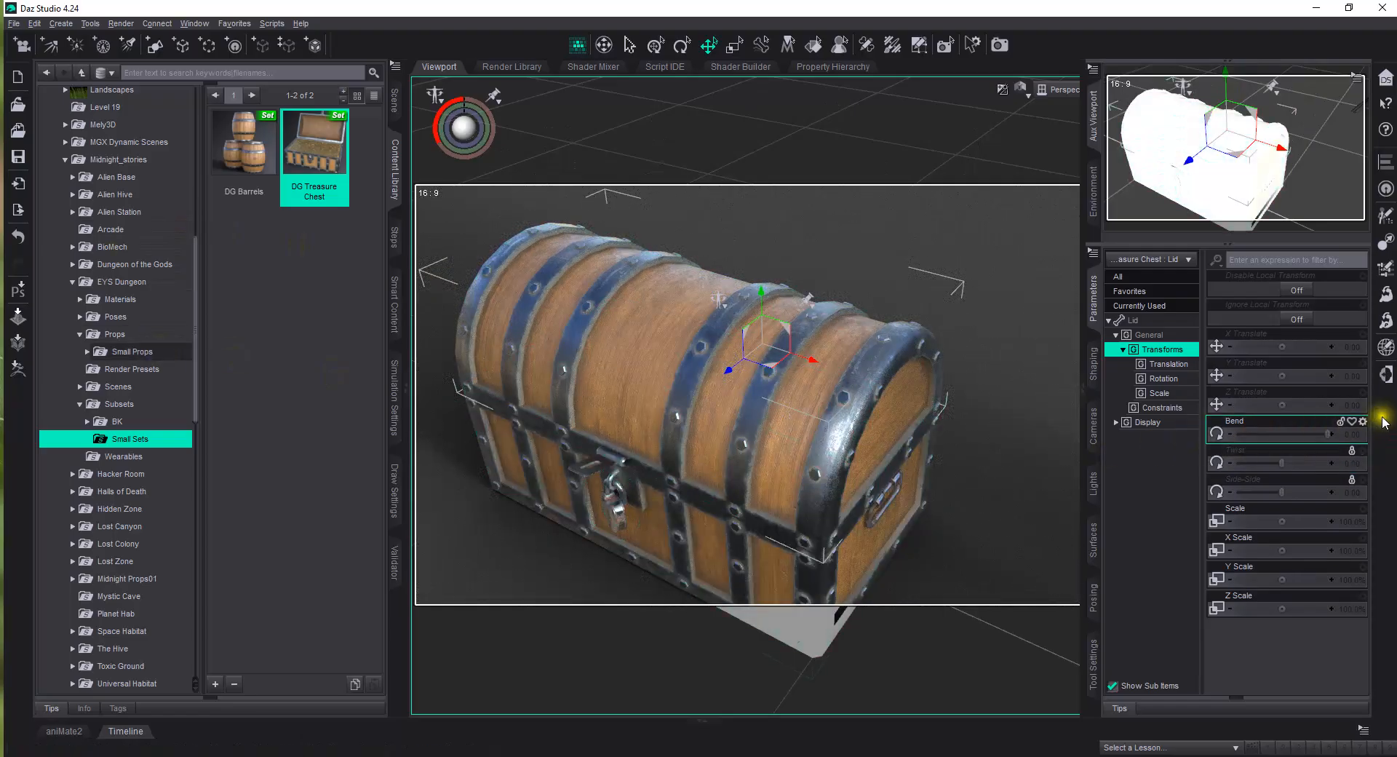
left_click_drag(1320, 435, 1048, 429)
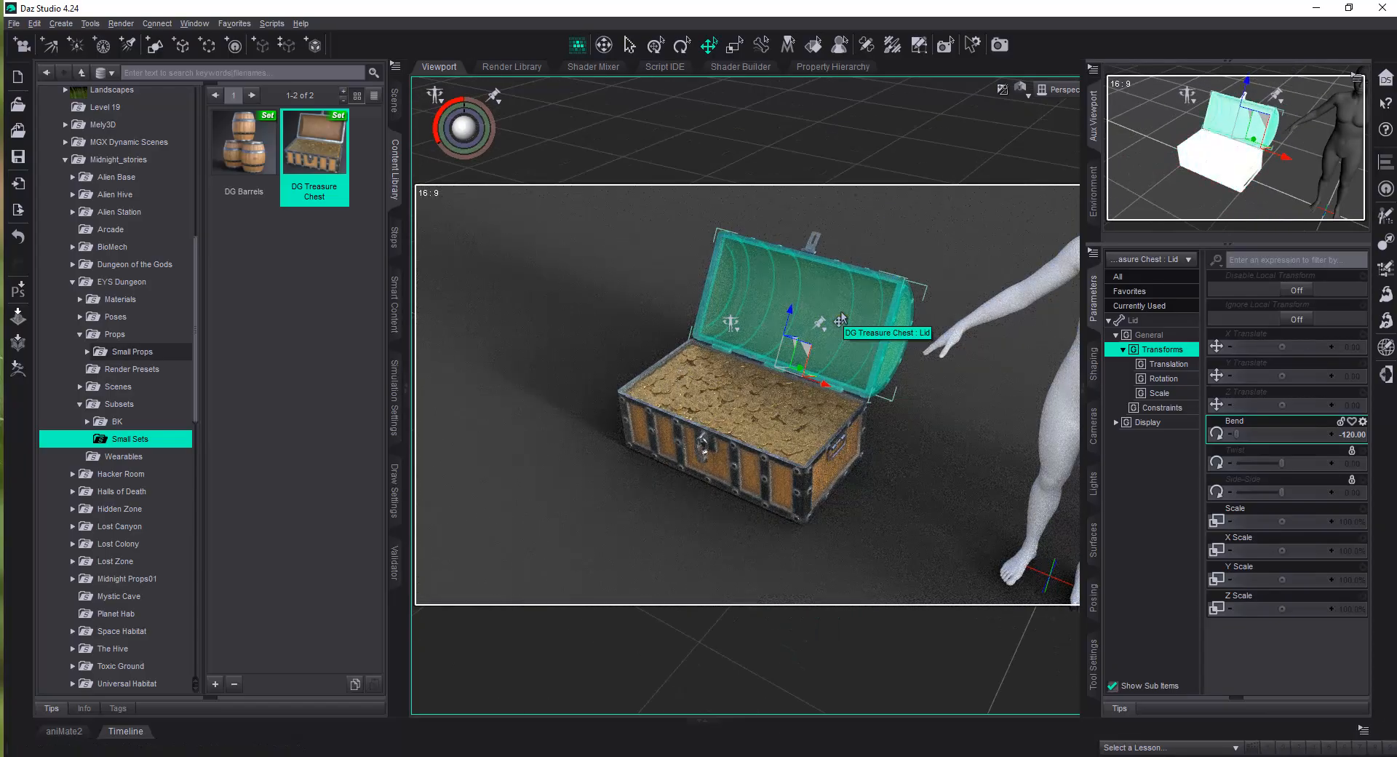
Delete the DG Treasure Chest from the scene
left_click(841, 313)
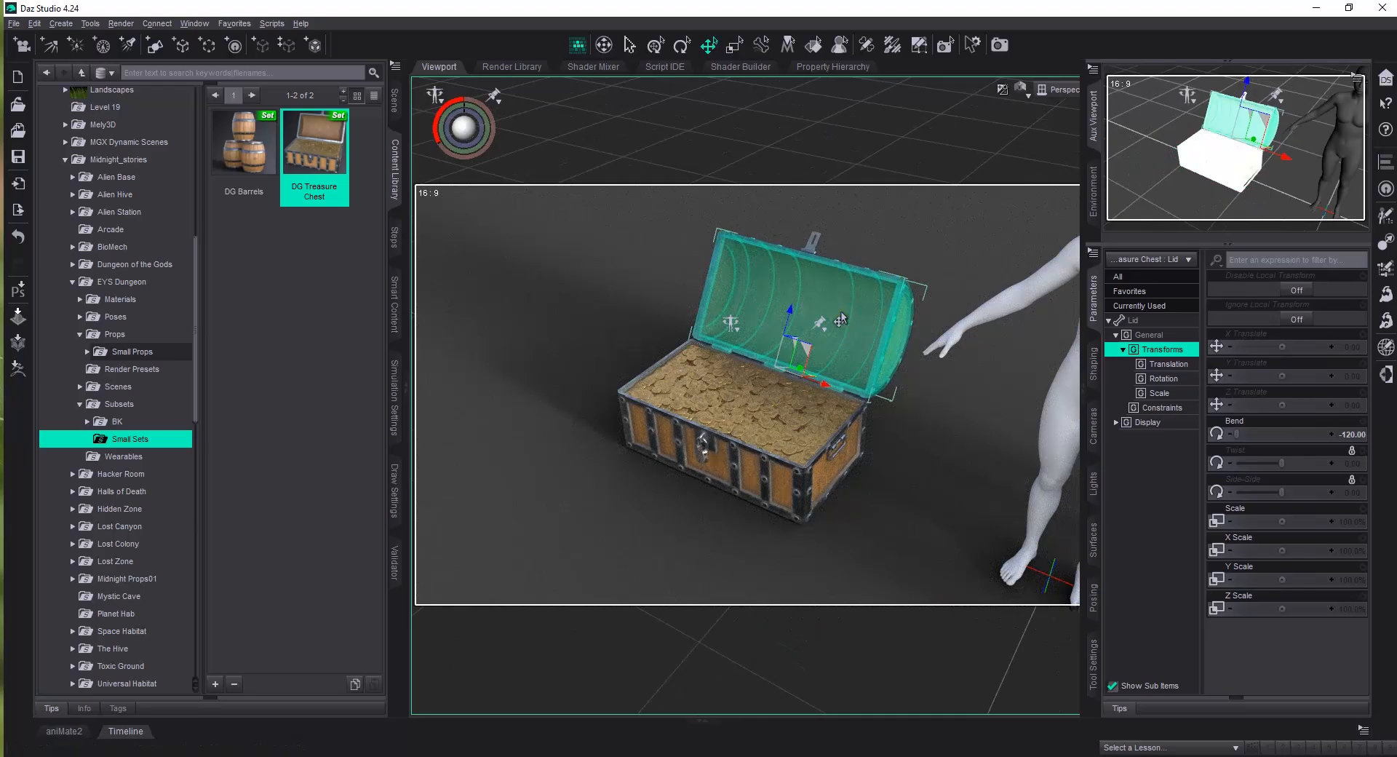
key("Delete")
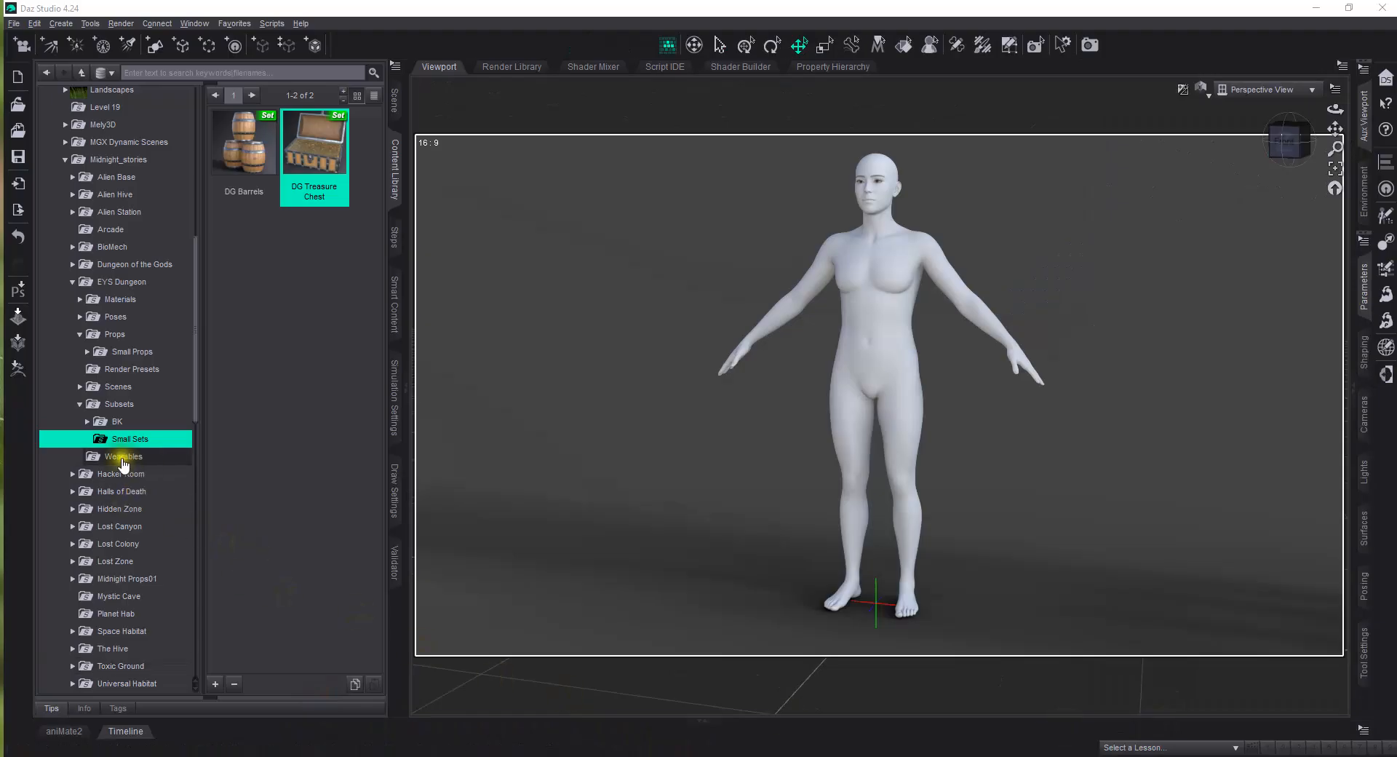
Apply the DG Stocks G9 wearable from EYS Dungeon's Wearables folder to the Genesis 9 figure
left_click(123, 459)
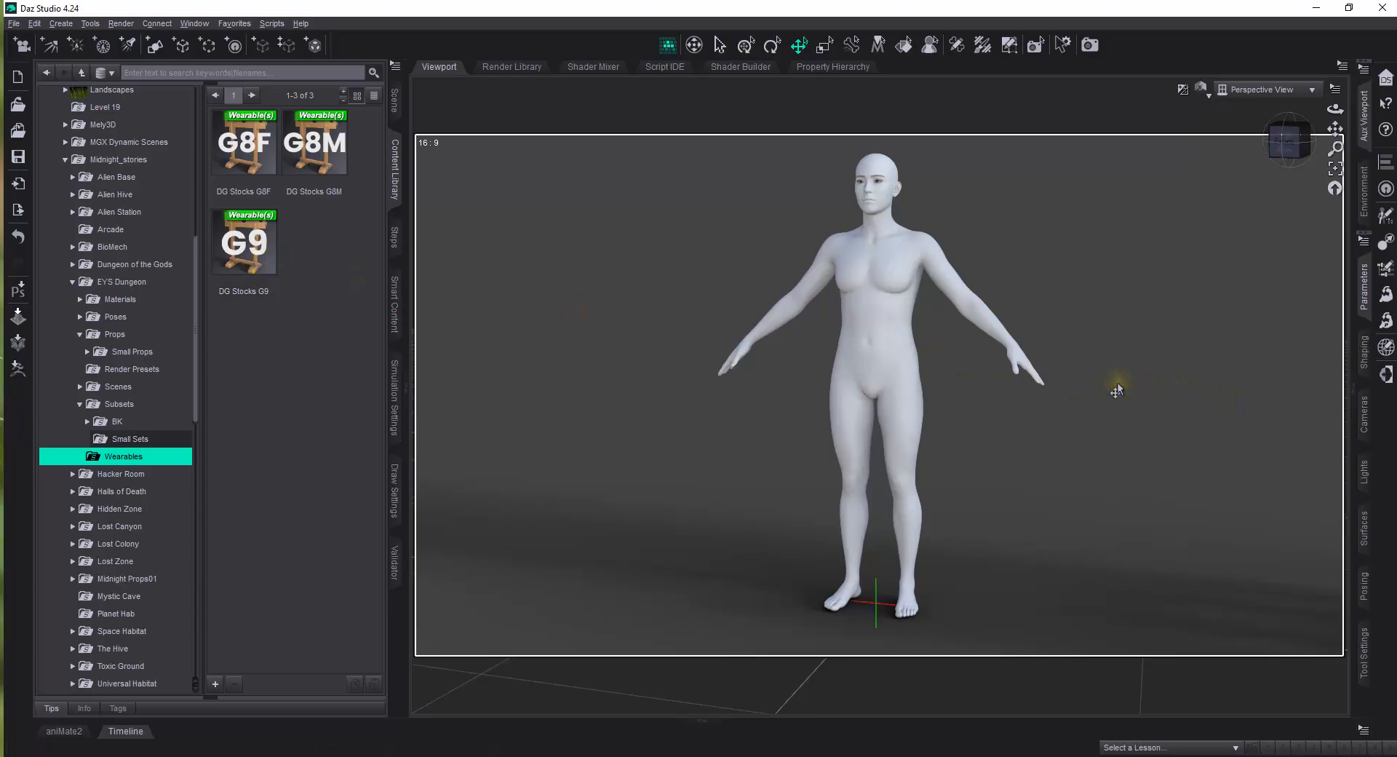
left_click(394, 102)
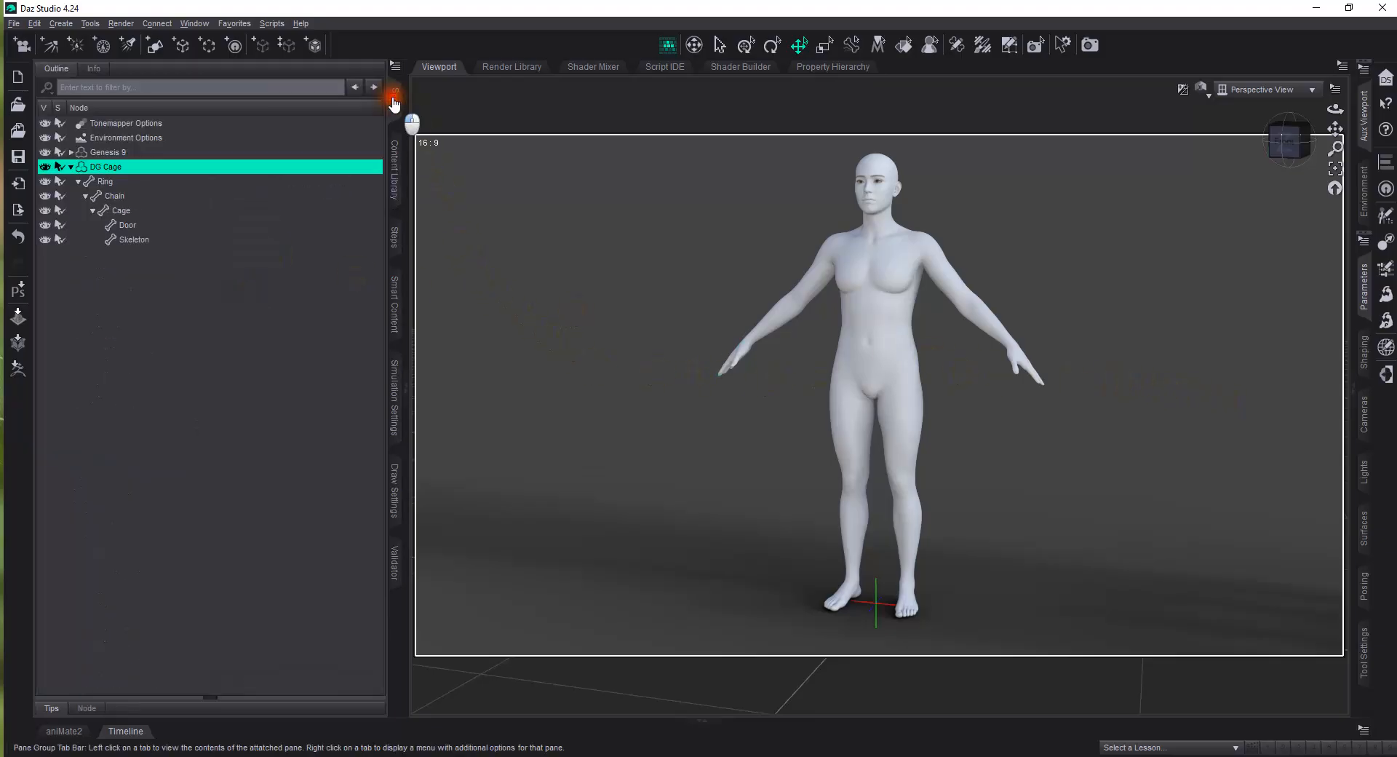
left_click(108, 154)
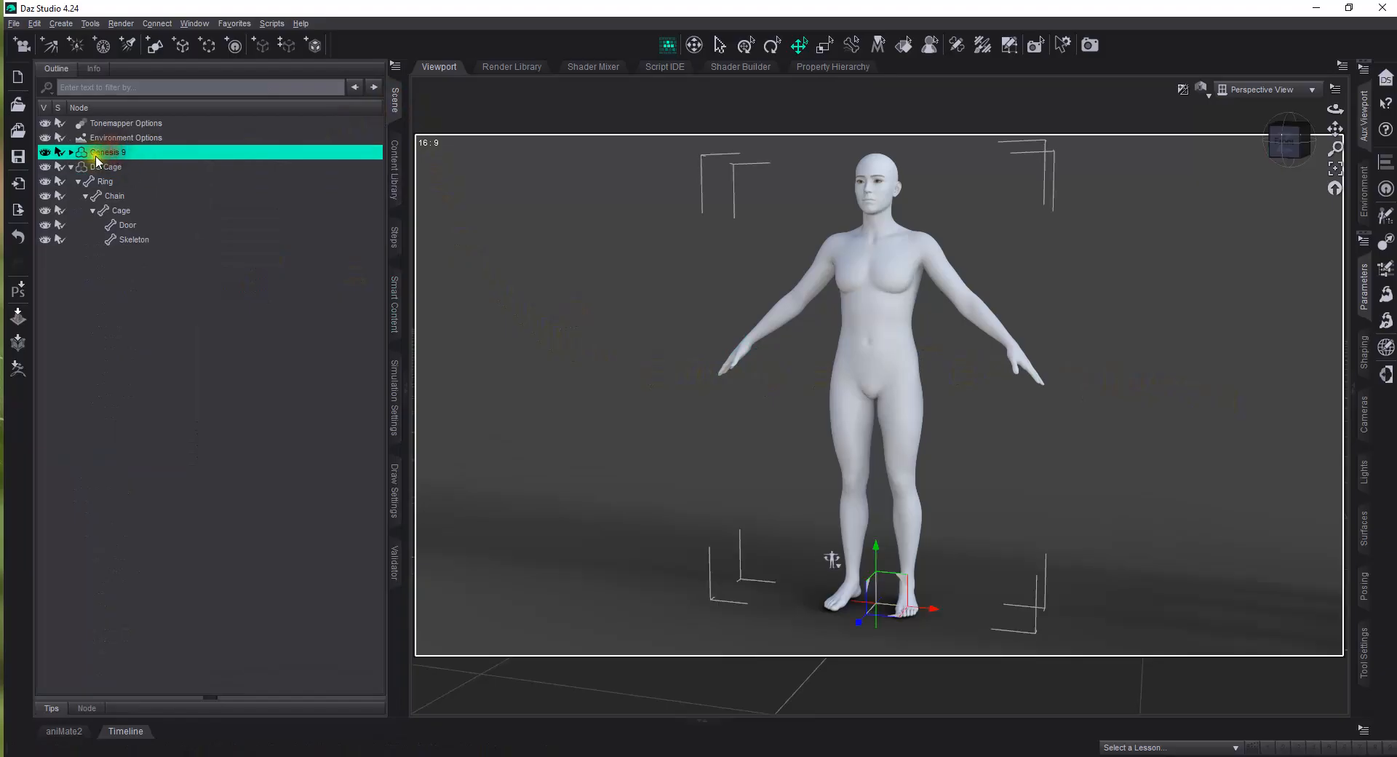
left_click(73, 167)
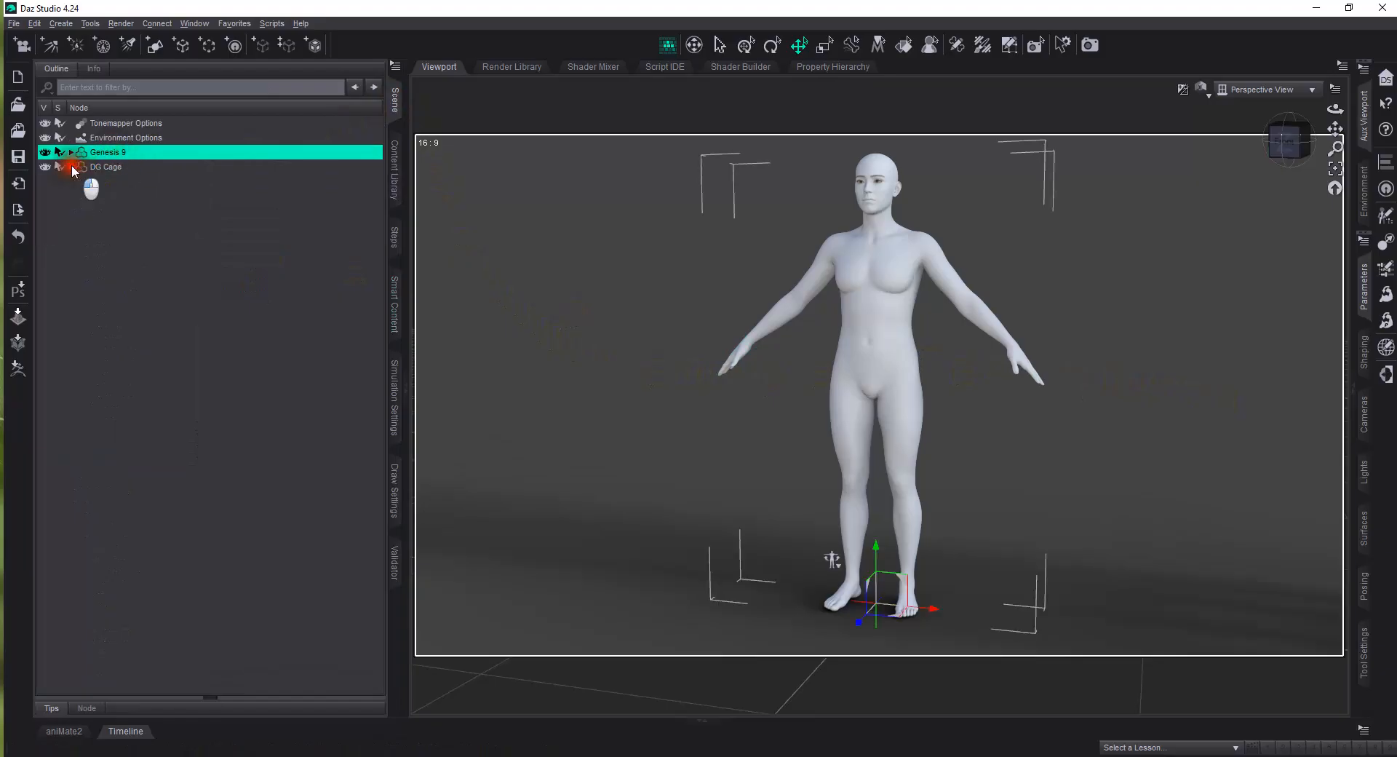
left_click(391, 174)
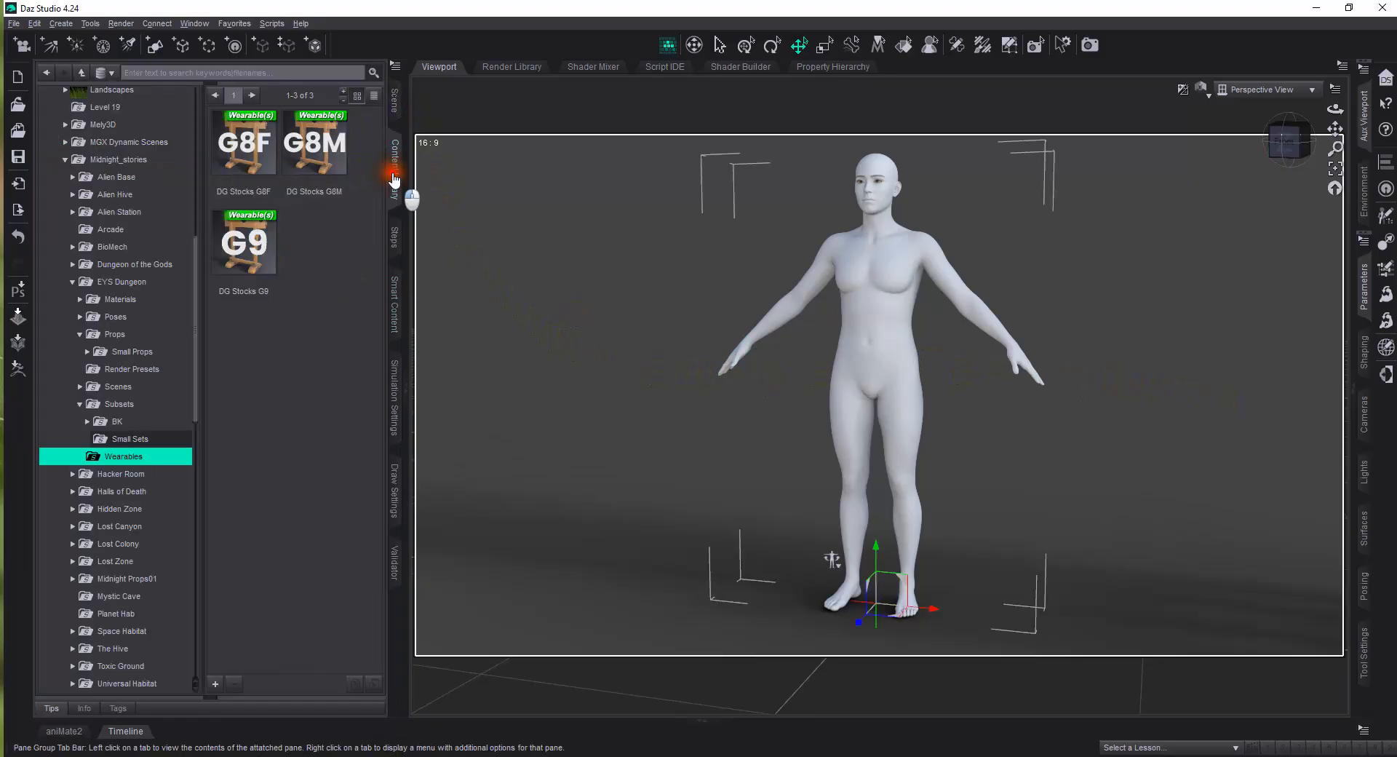
double_click(247, 248)
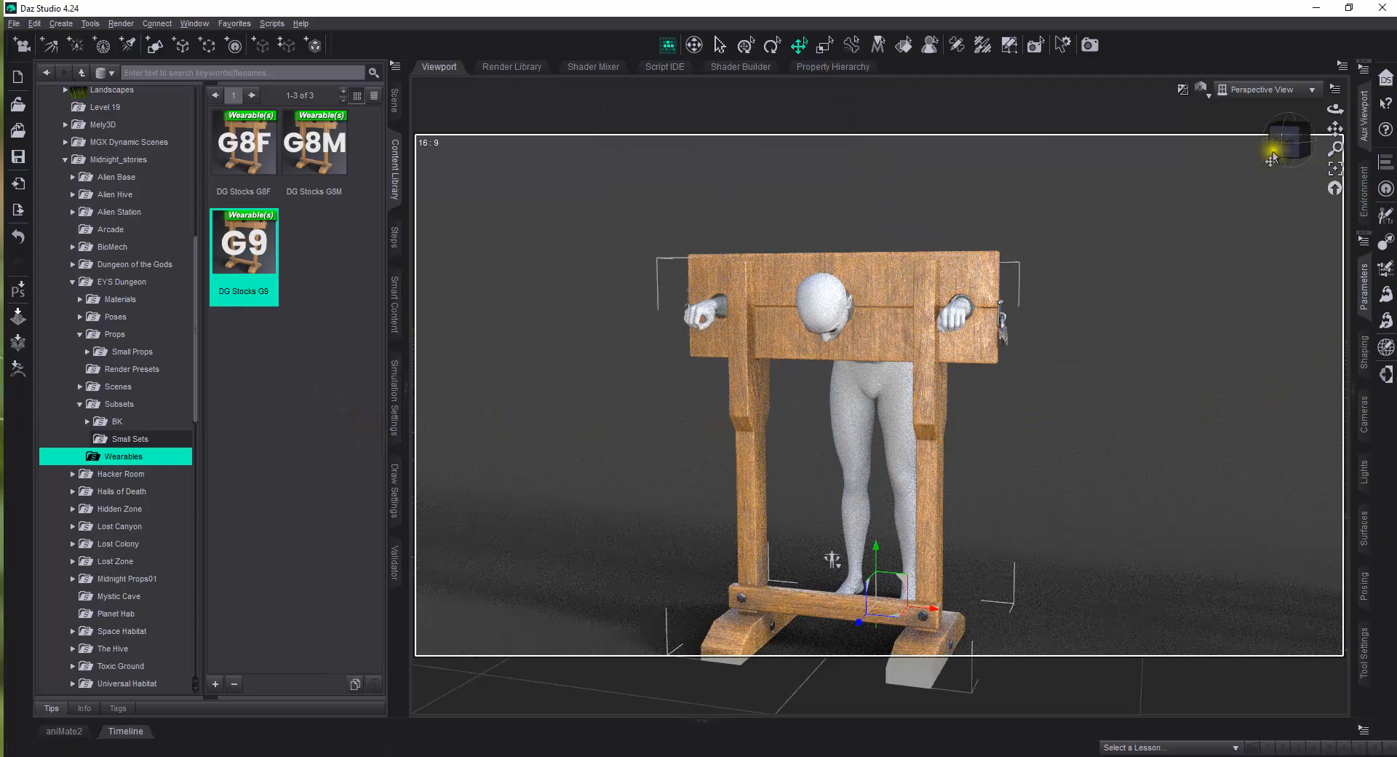
Try to move the Stocks part of DG Stocks G9 with the Translate manipulator
mouse_move(1288, 136)
left_mouse_down()
mouse_move(1270, 140)
mouse_move(1358, 130)
mouse_move(1276, 140)
left_mouse_up()
scroll(1092, 366, "down", 4)
scroll(1089, 373, "up", 3)
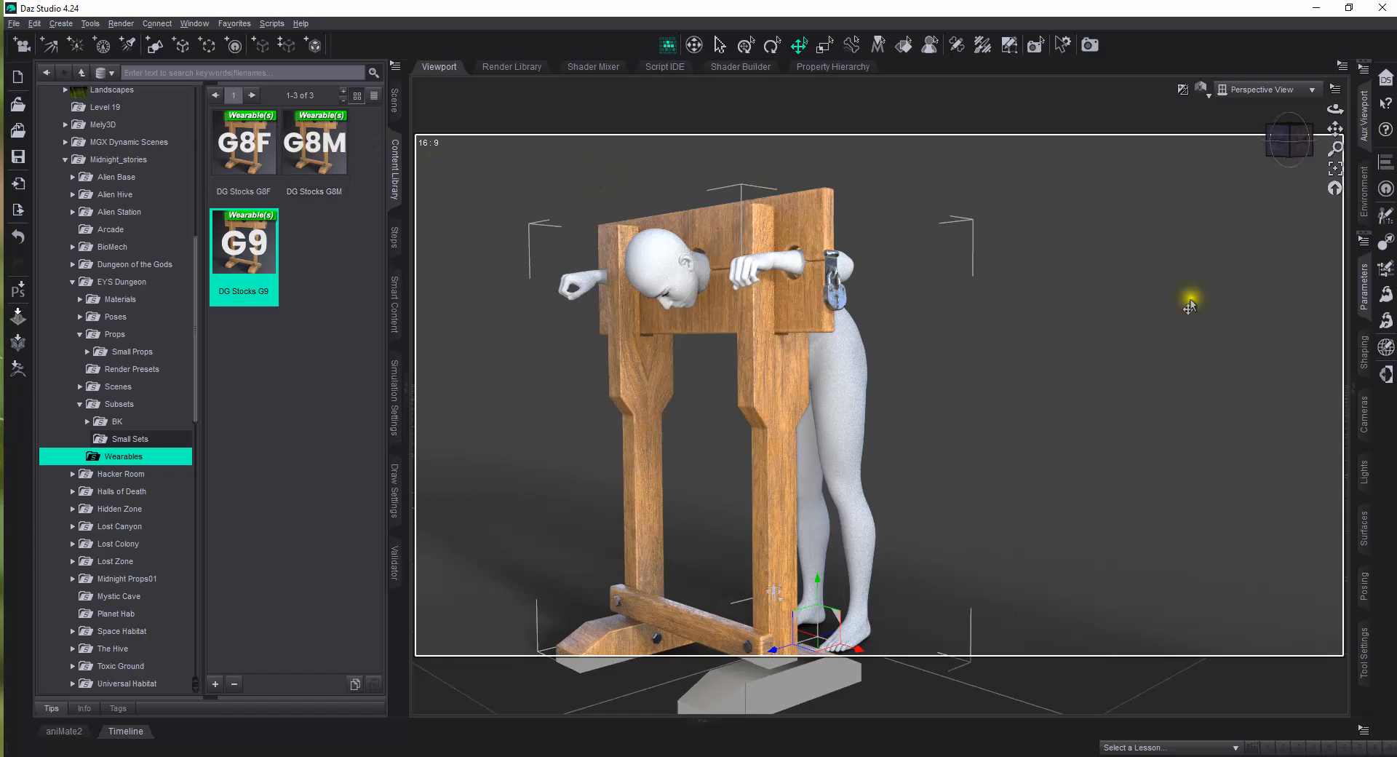
left_click_drag(1335, 123, 1163, 289)
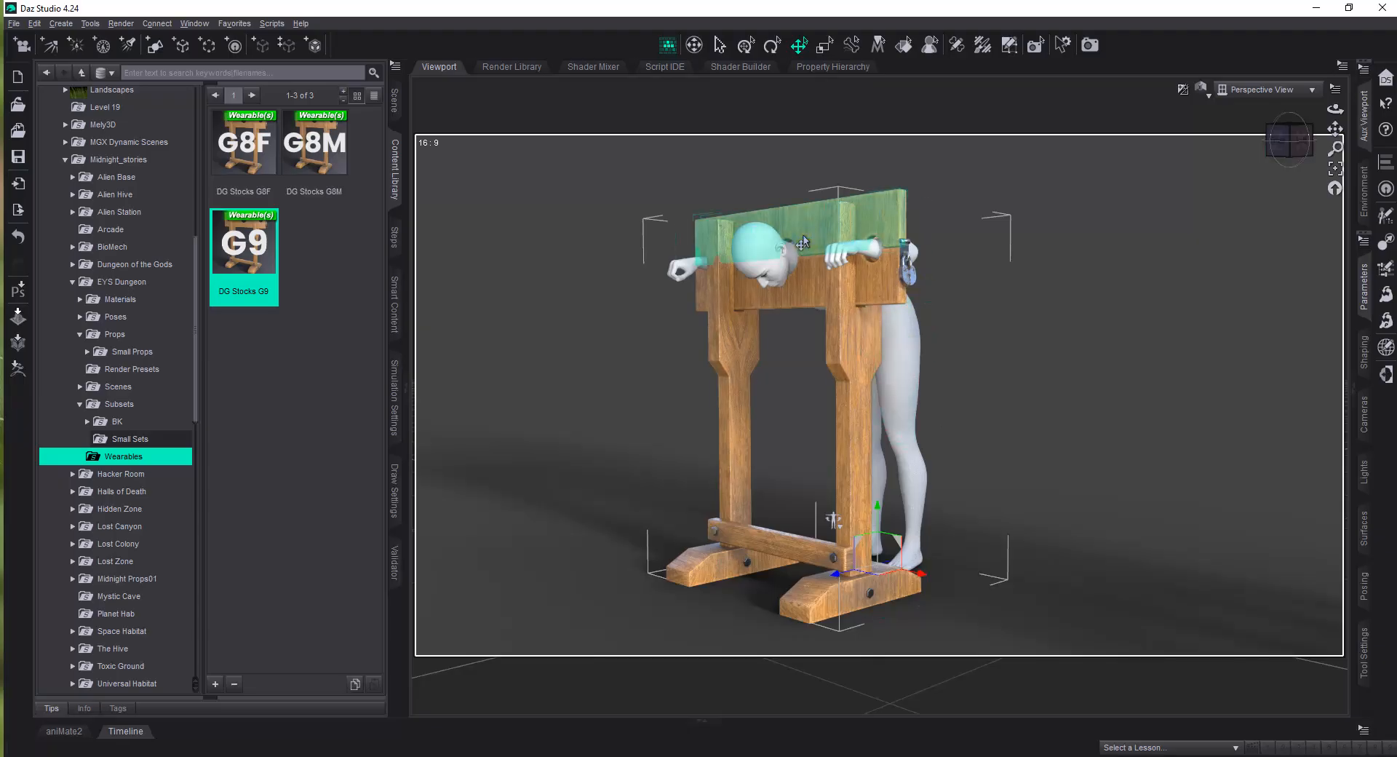
left_click(810, 289)
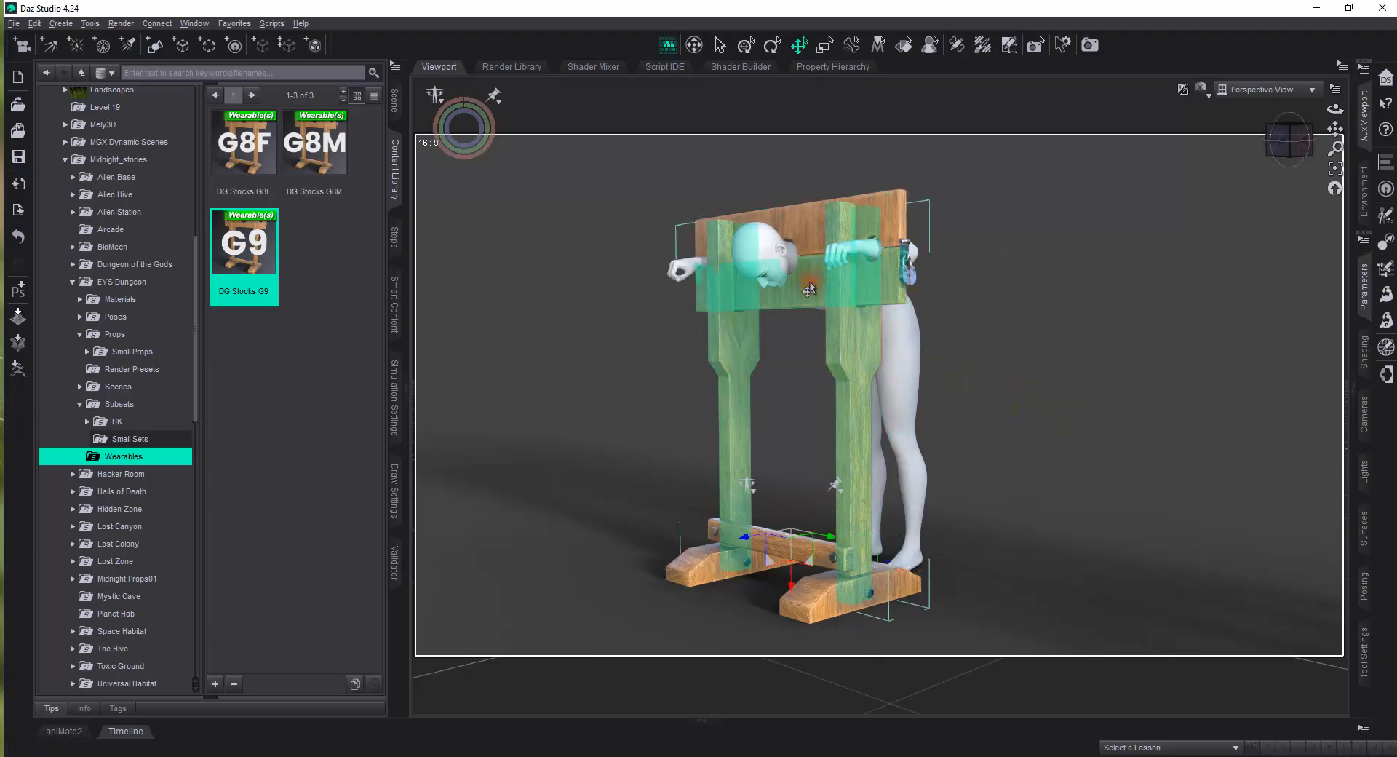
left_click(873, 433)
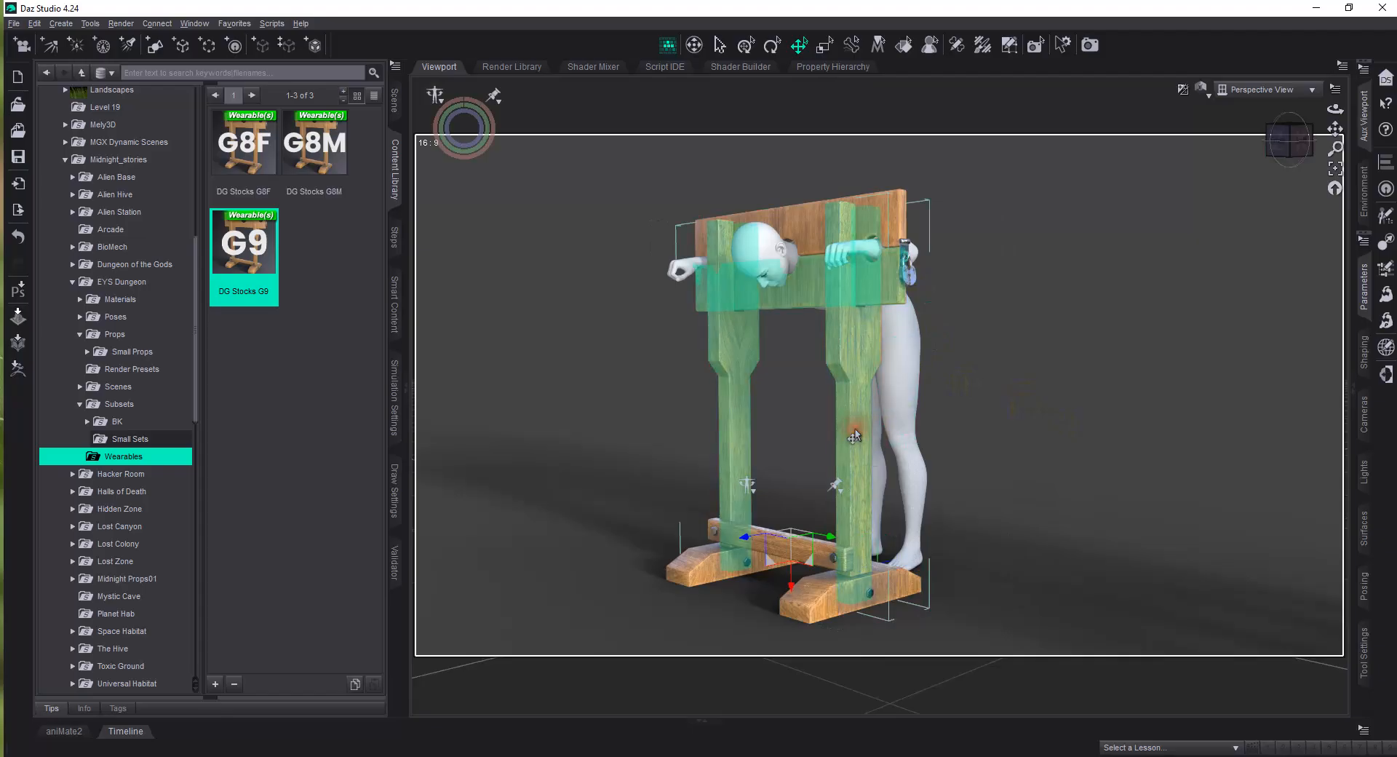
left_click_drag(791, 592, 804, 515)
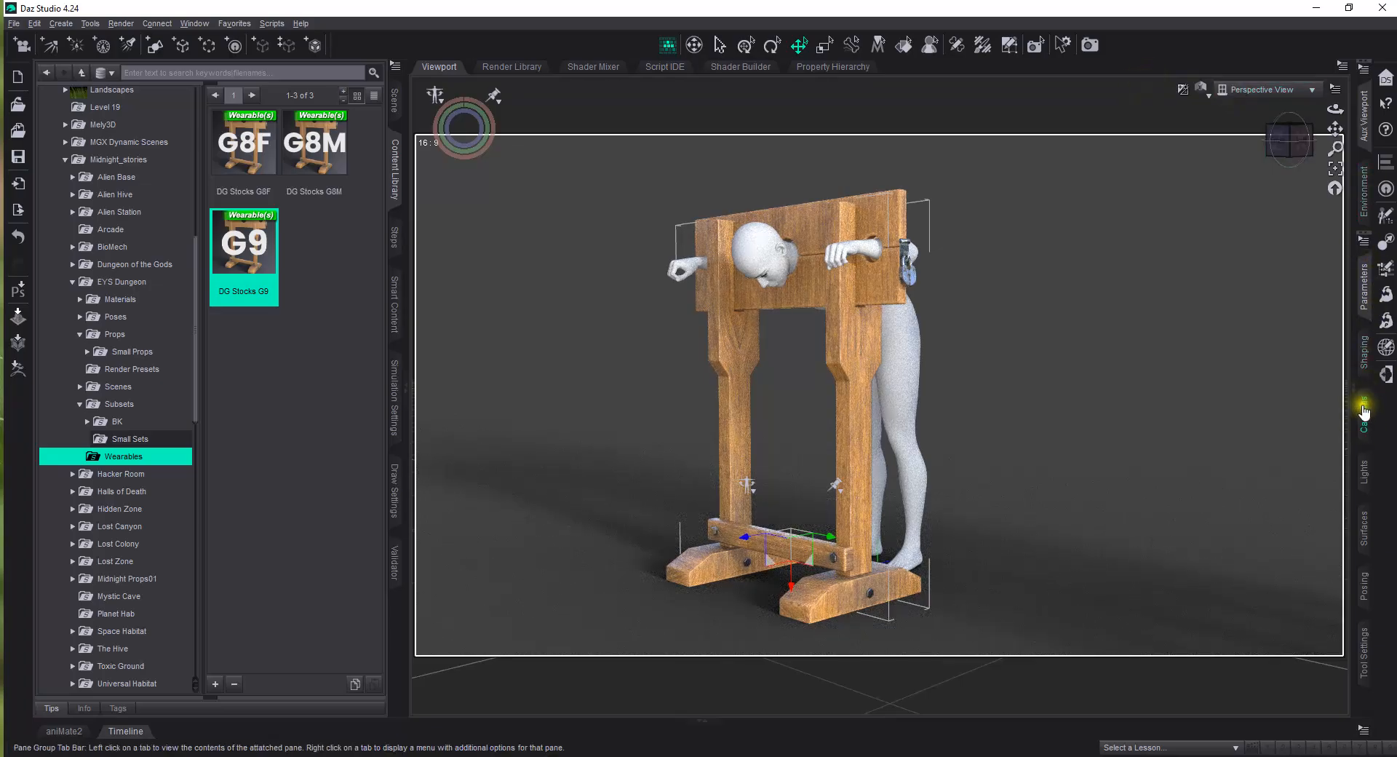
Toggle snapping in the Translate tool's settings and try again to move the Stocks part along its X axis
left_click(1361, 375)
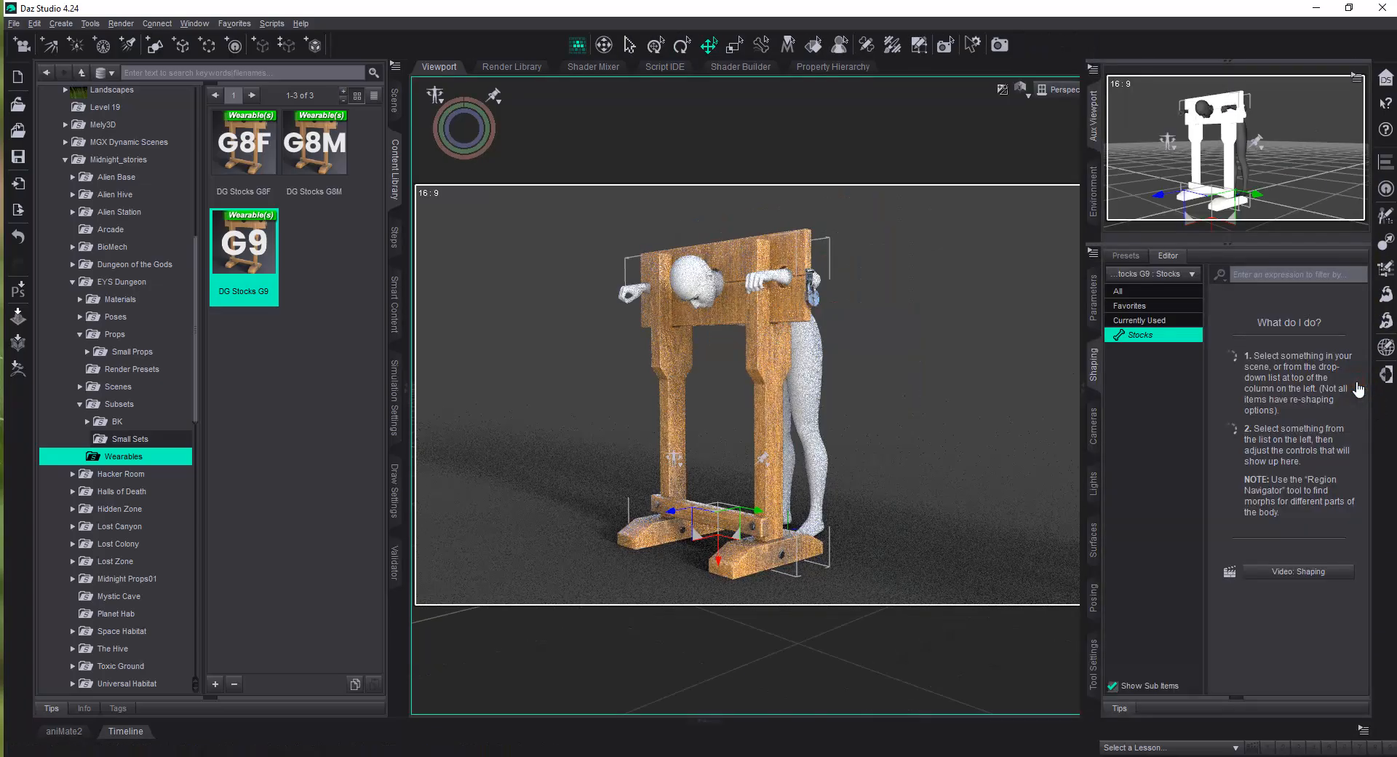
left_click(1094, 664)
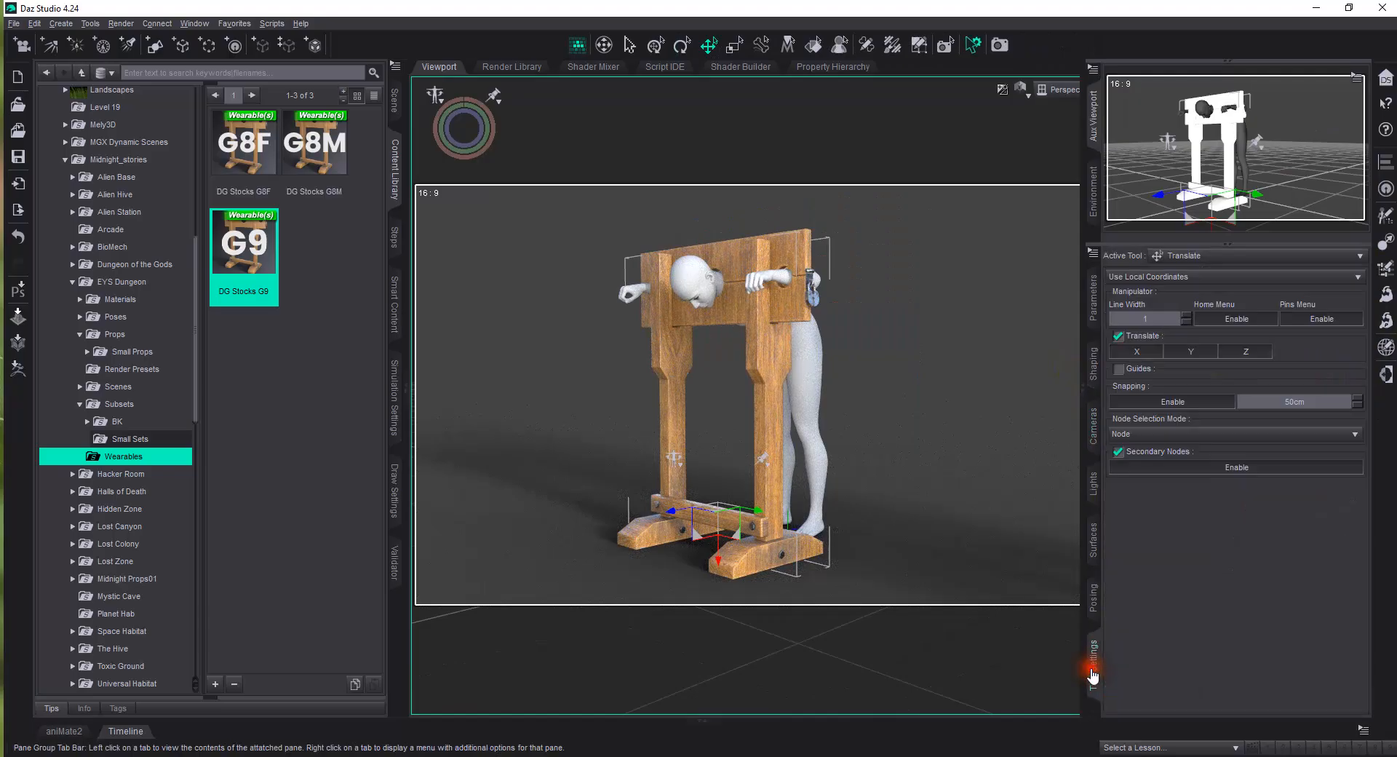
left_click(1179, 403)
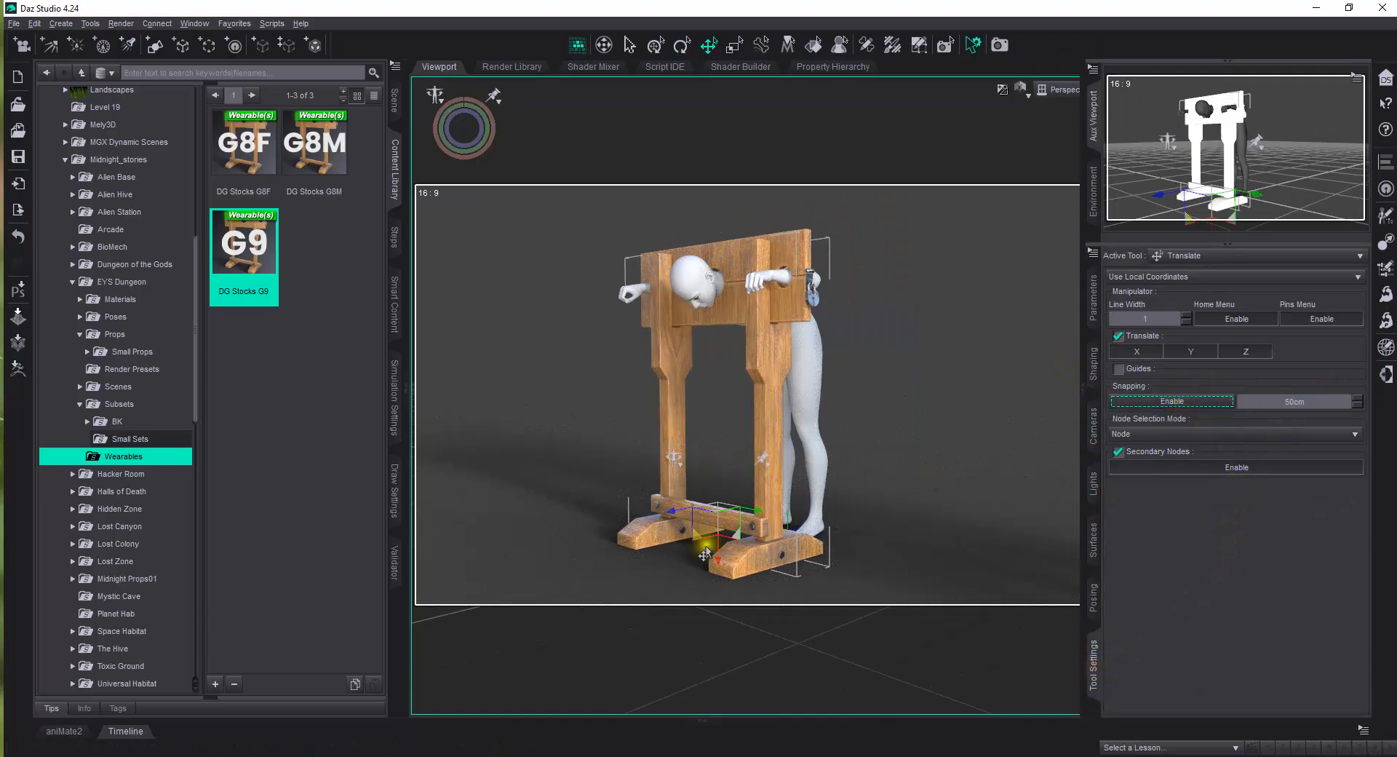
mouse_move(718, 565)
left_mouse_down()
mouse_move(705, 563)
mouse_move(718, 546)
mouse_move(727, 619)
mouse_move(720, 476)
mouse_move(739, 586)
left_mouse_up()
Swing the stocks' TopBlock with its Up Down parameter and bring it back to the closed position
left_click(805, 255)
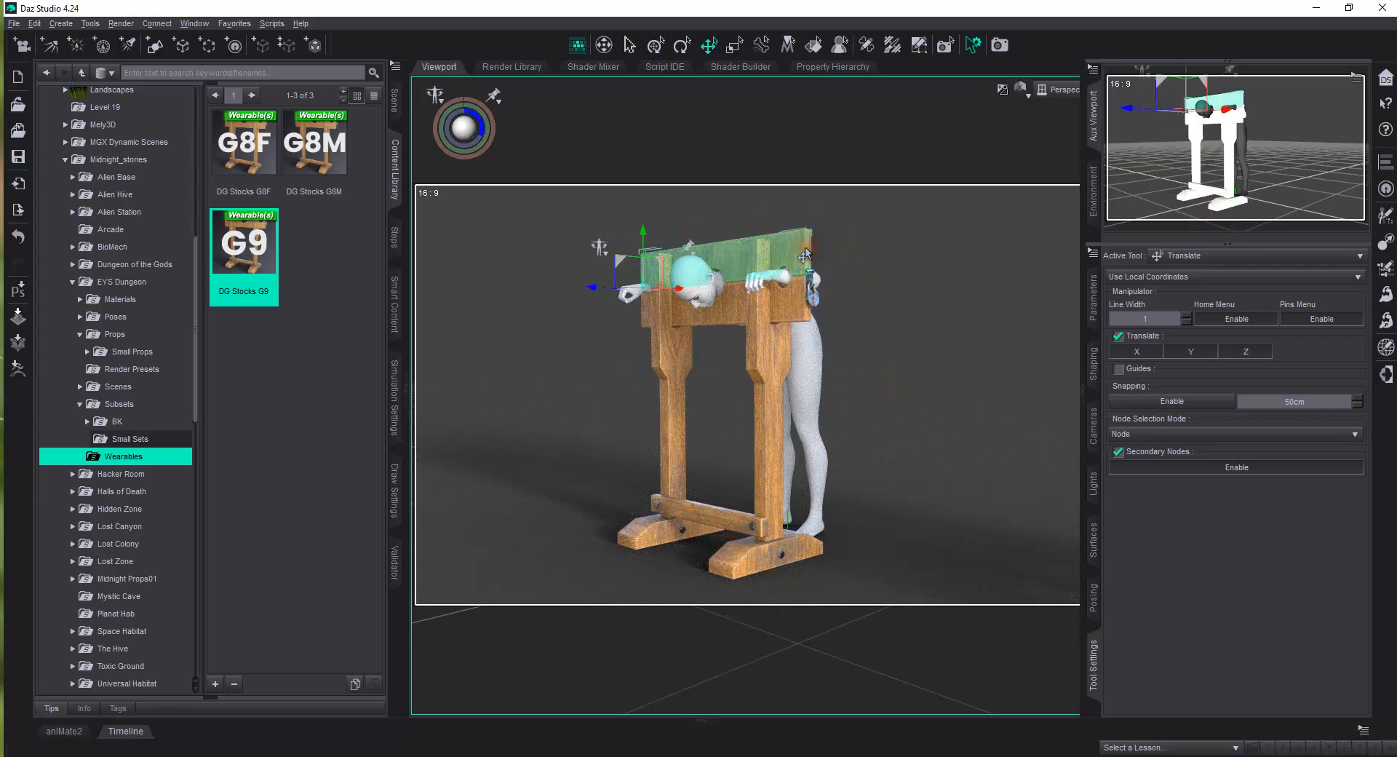
left_click(1096, 318)
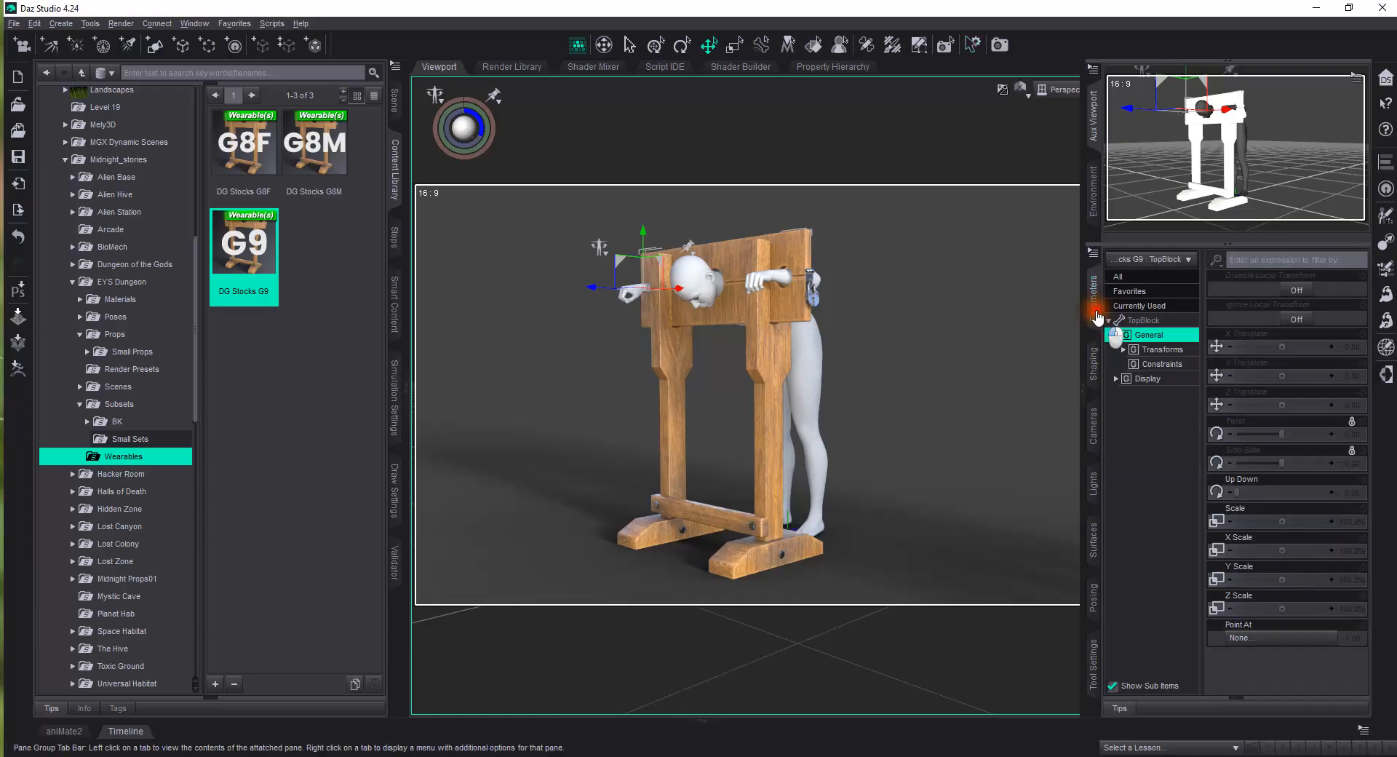
left_click_drag(1235, 492, 1123, 462)
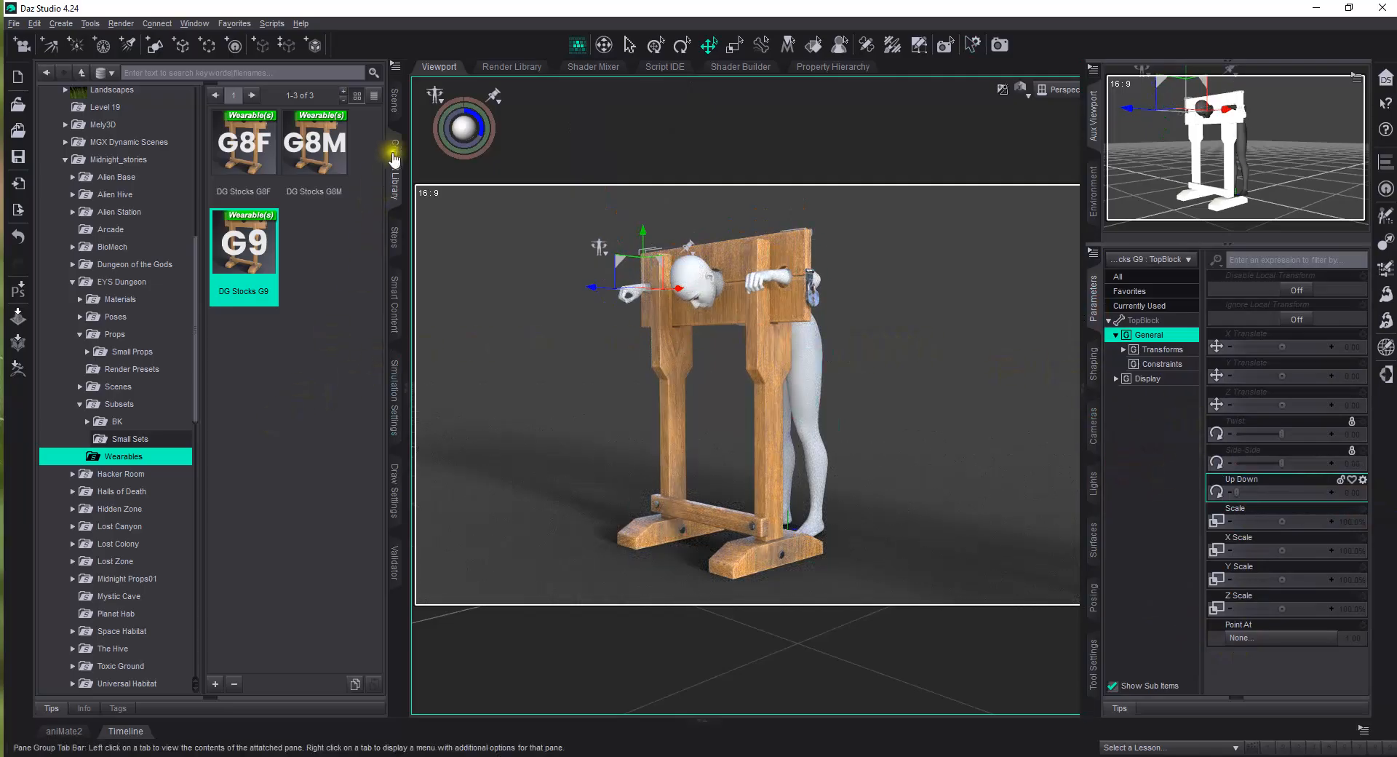
Select DG Stocks G9 and, in its Actor parameters, set Unlocked to 100% and return it to 0%
left_click(393, 100)
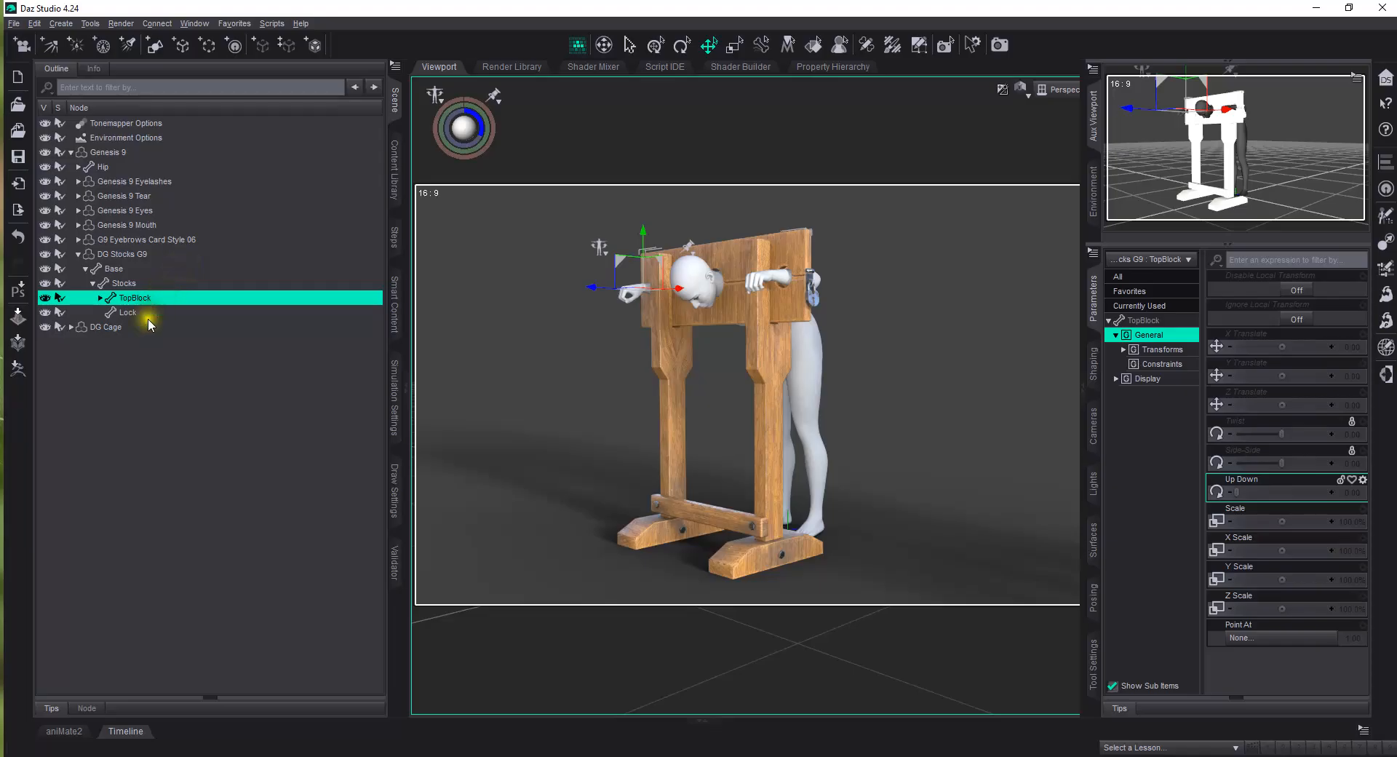
left_click(135, 254)
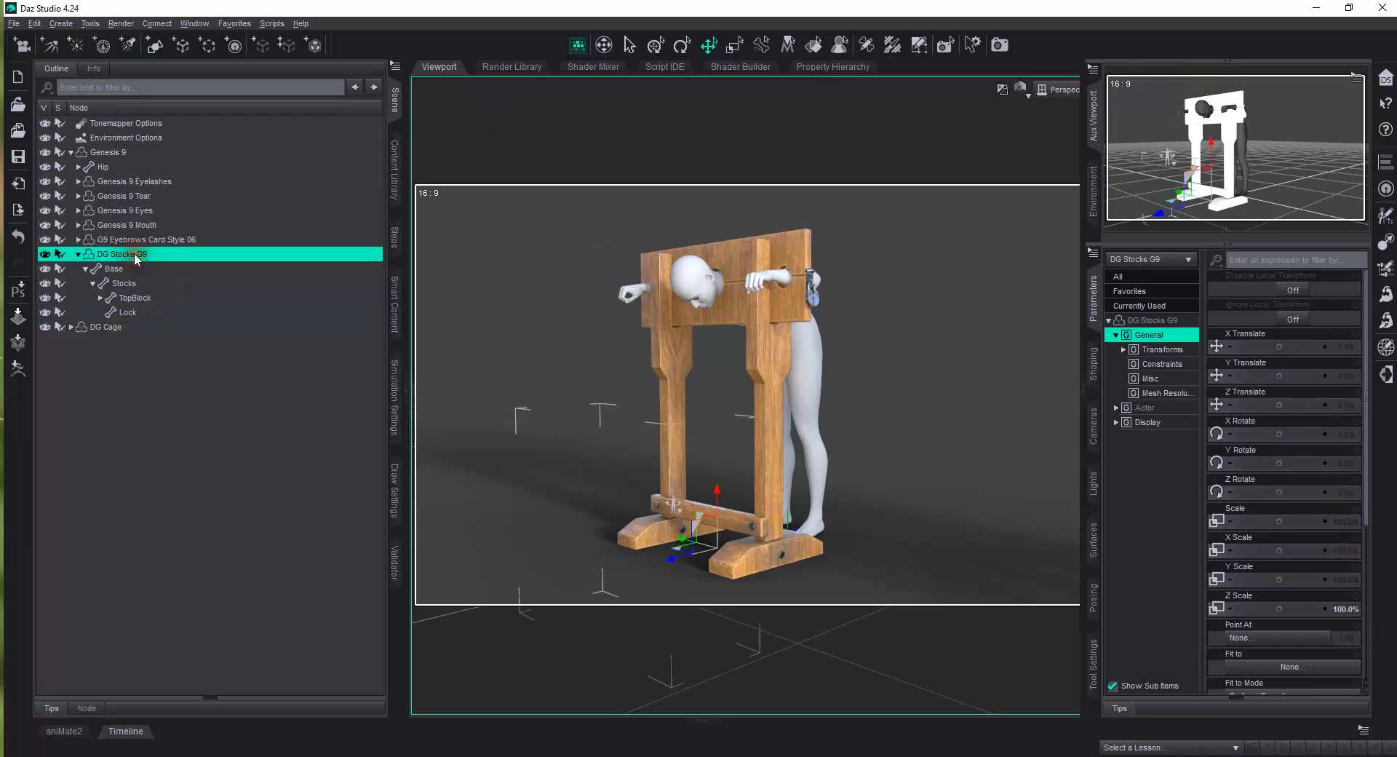
left_click(1165, 409)
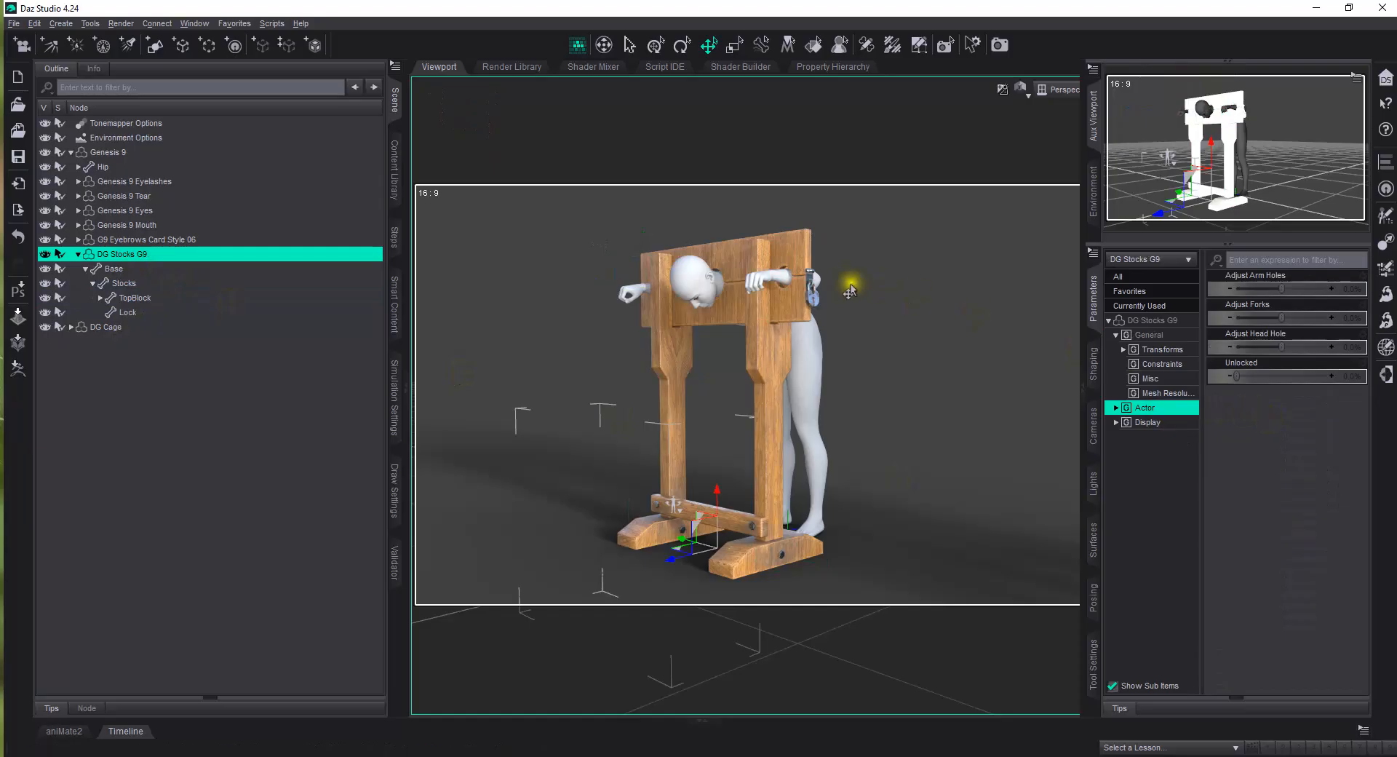
mouse_move(1236, 376)
left_mouse_down()
mouse_move(1372, 397)
mouse_move(1389, 416)
mouse_move(1379, 428)
left_mouse_up()
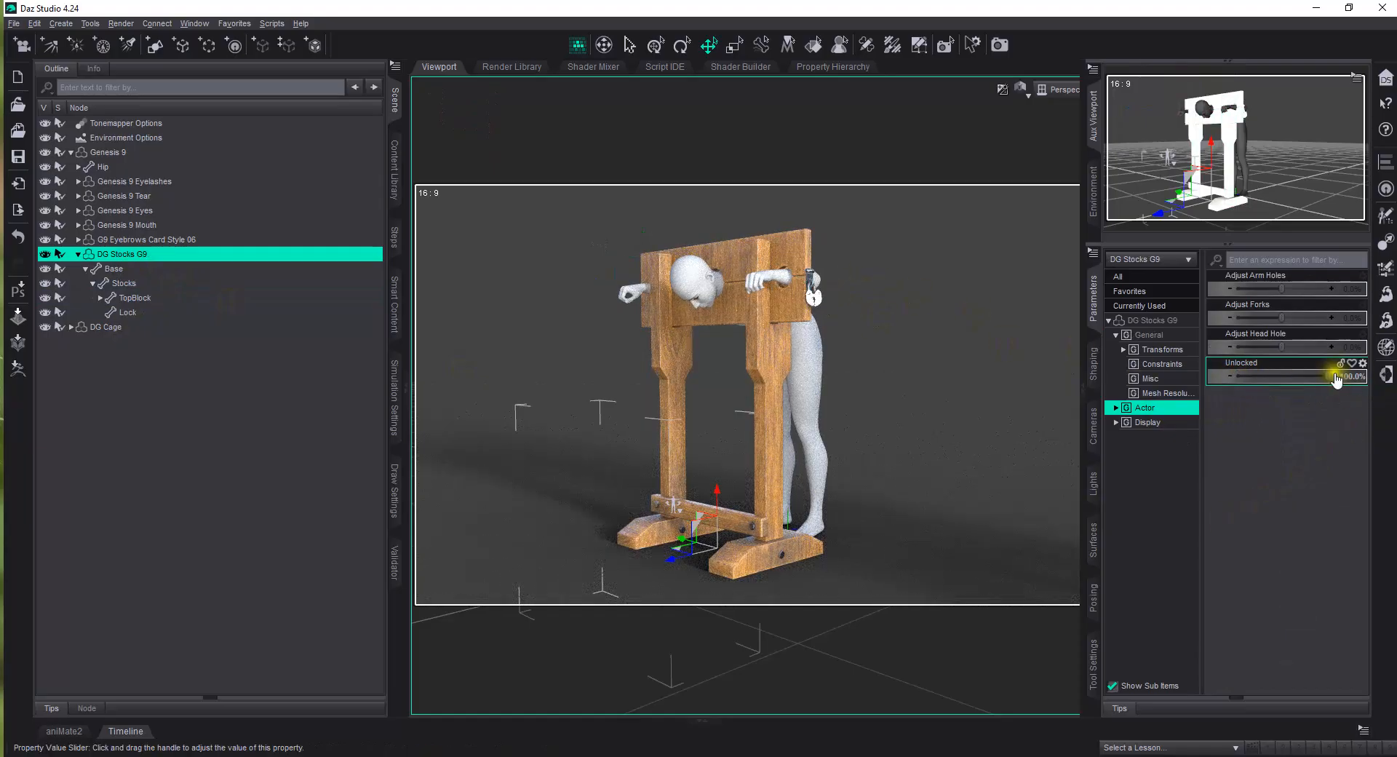
left_click_drag(1335, 383, 1164, 375)
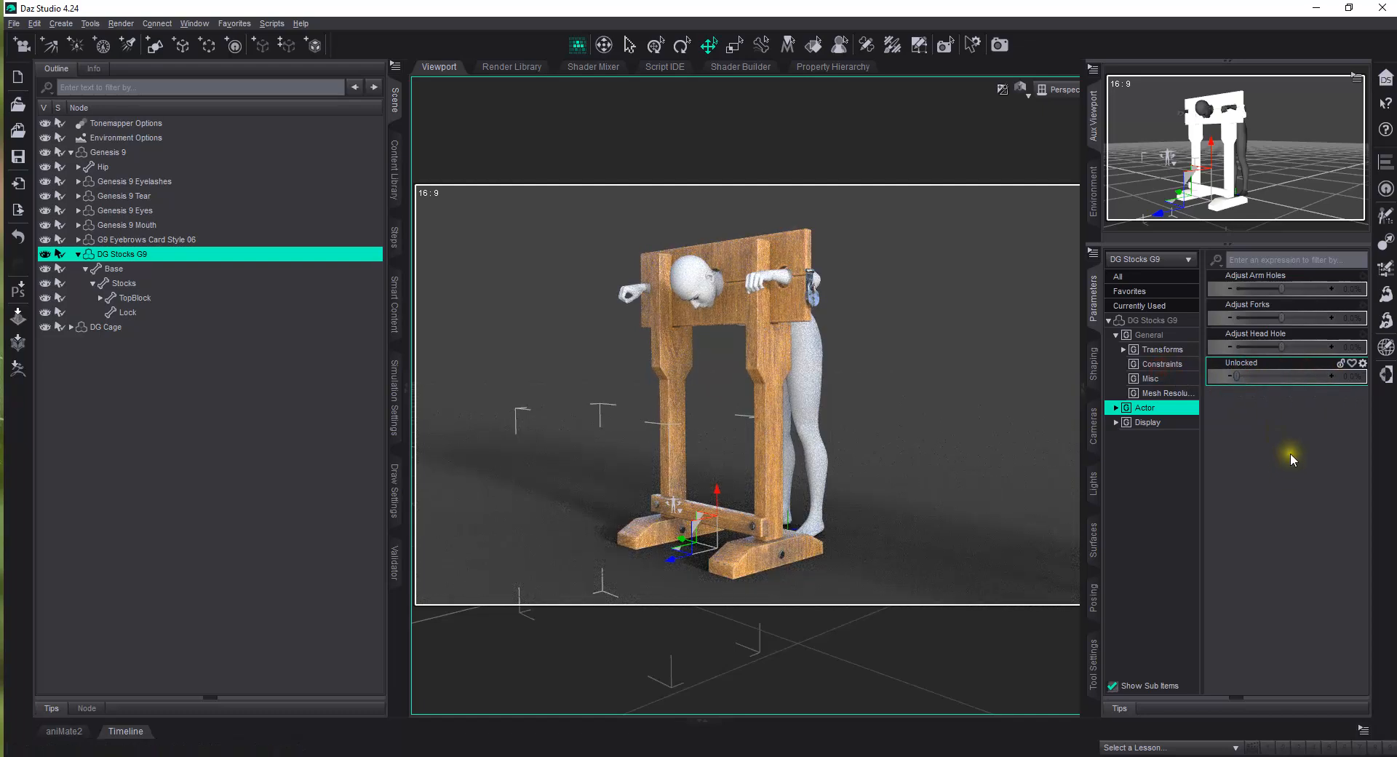
Set DG Stocks G9's Adjust Forks and Adjust Head Hole to 100% and examine the stocks up close
left_click_drag(1281, 314, 1353, 346)
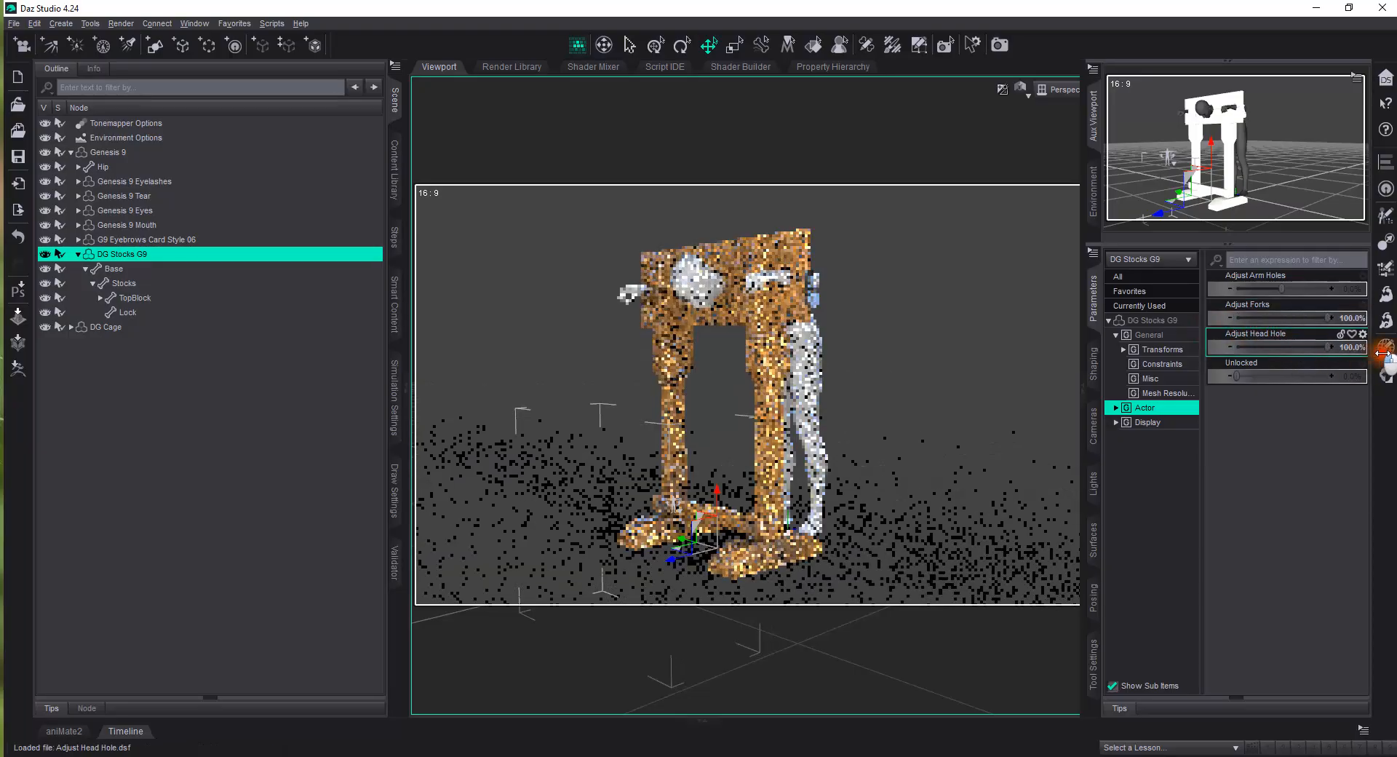
scroll(848, 344, "down", 5)
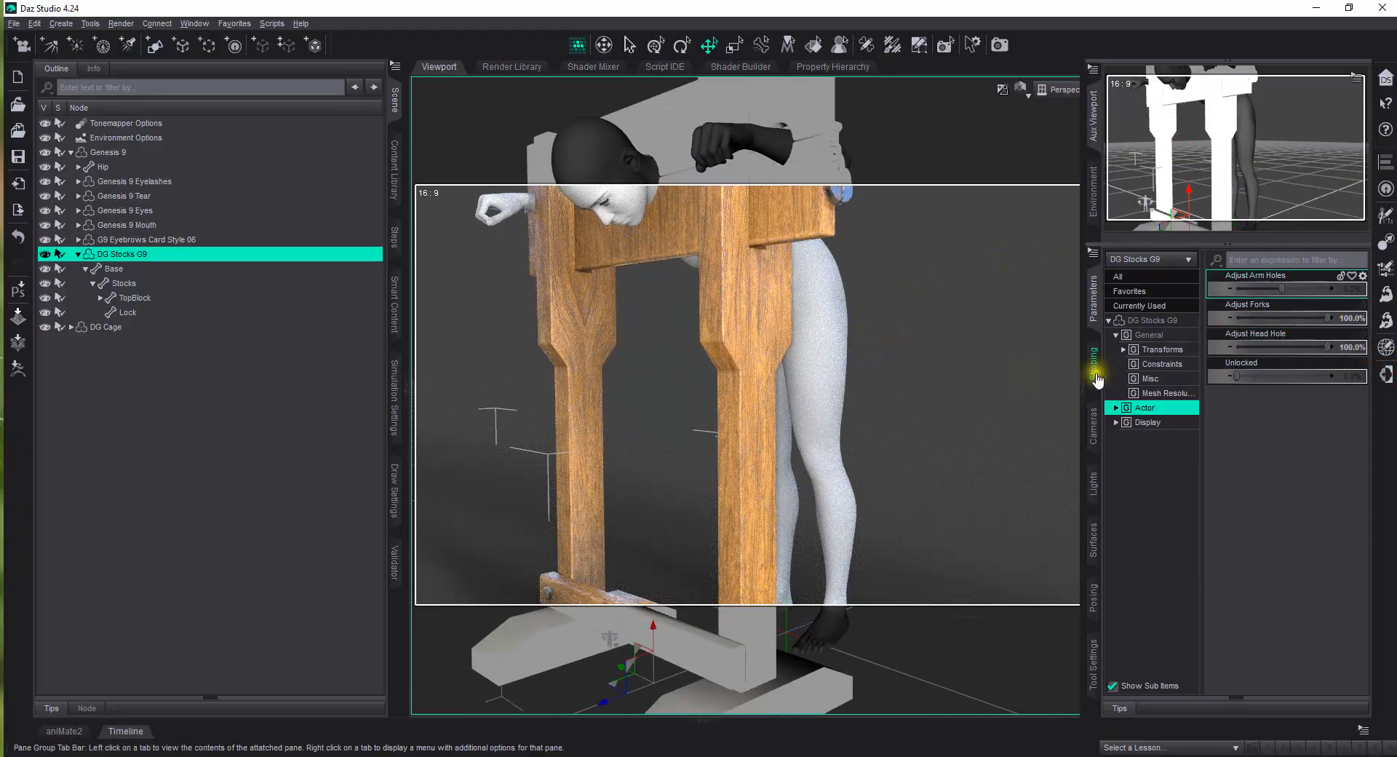
left_click(1084, 386)
left_click_drag(1334, 129, 1288, 318)
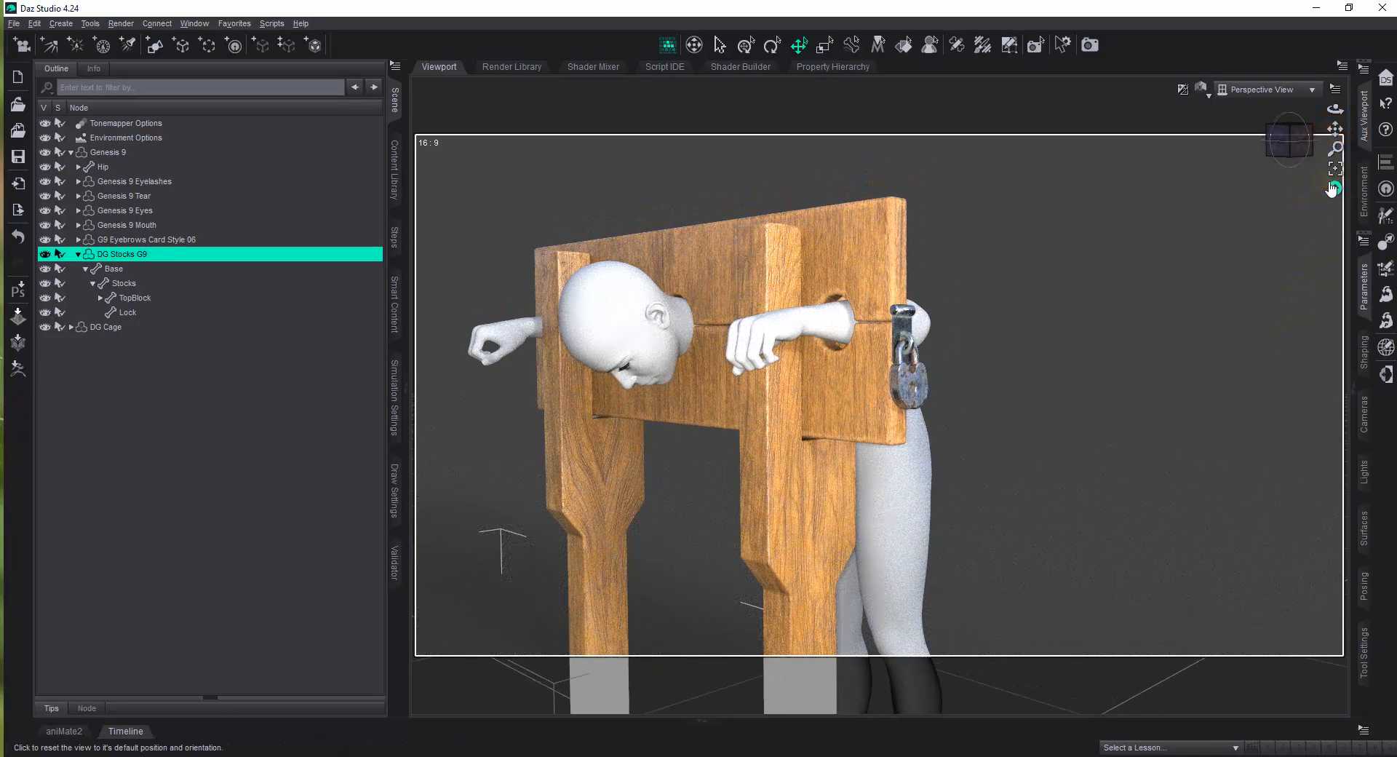
Reset Adjust Forks and Adjust Head Hole on DG Stocks G9 to their default values
left_click(1356, 397)
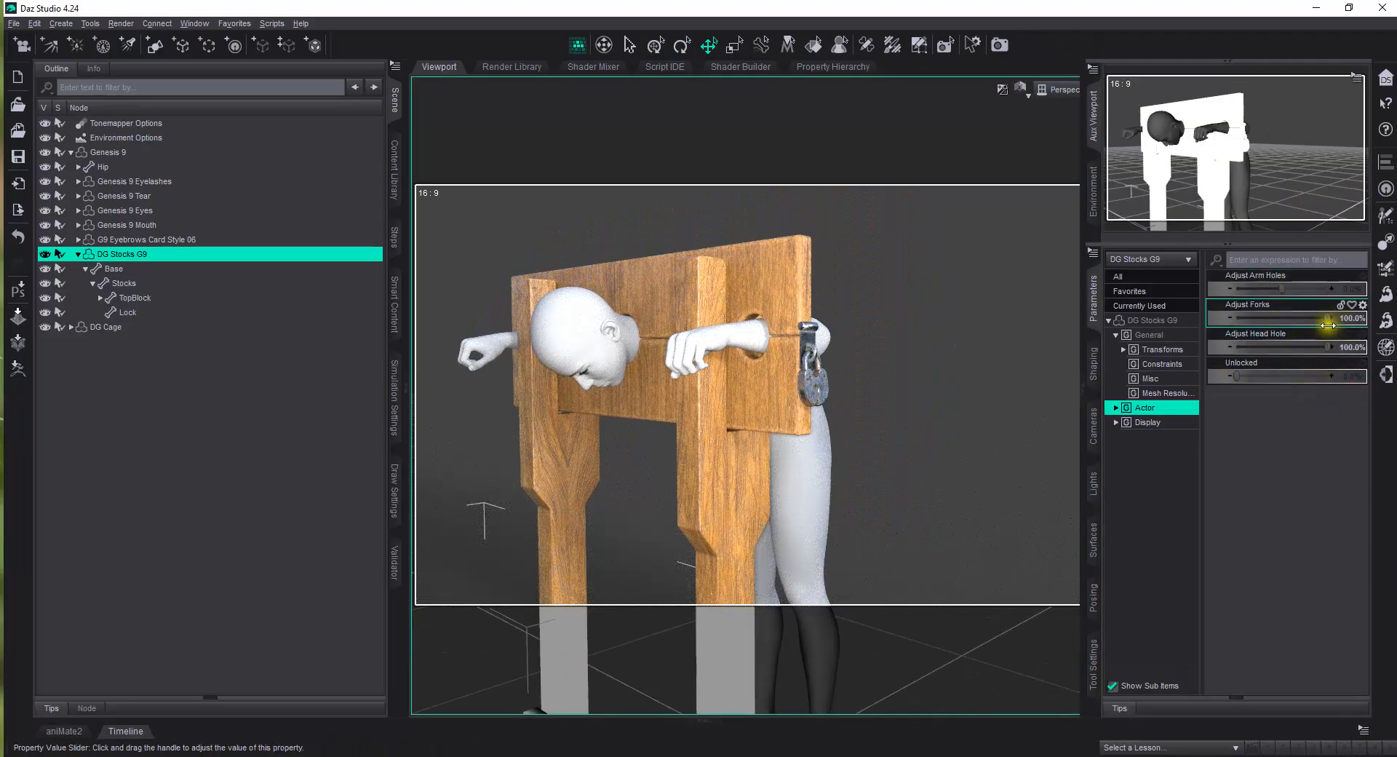
left_click(1292, 324, "alt")
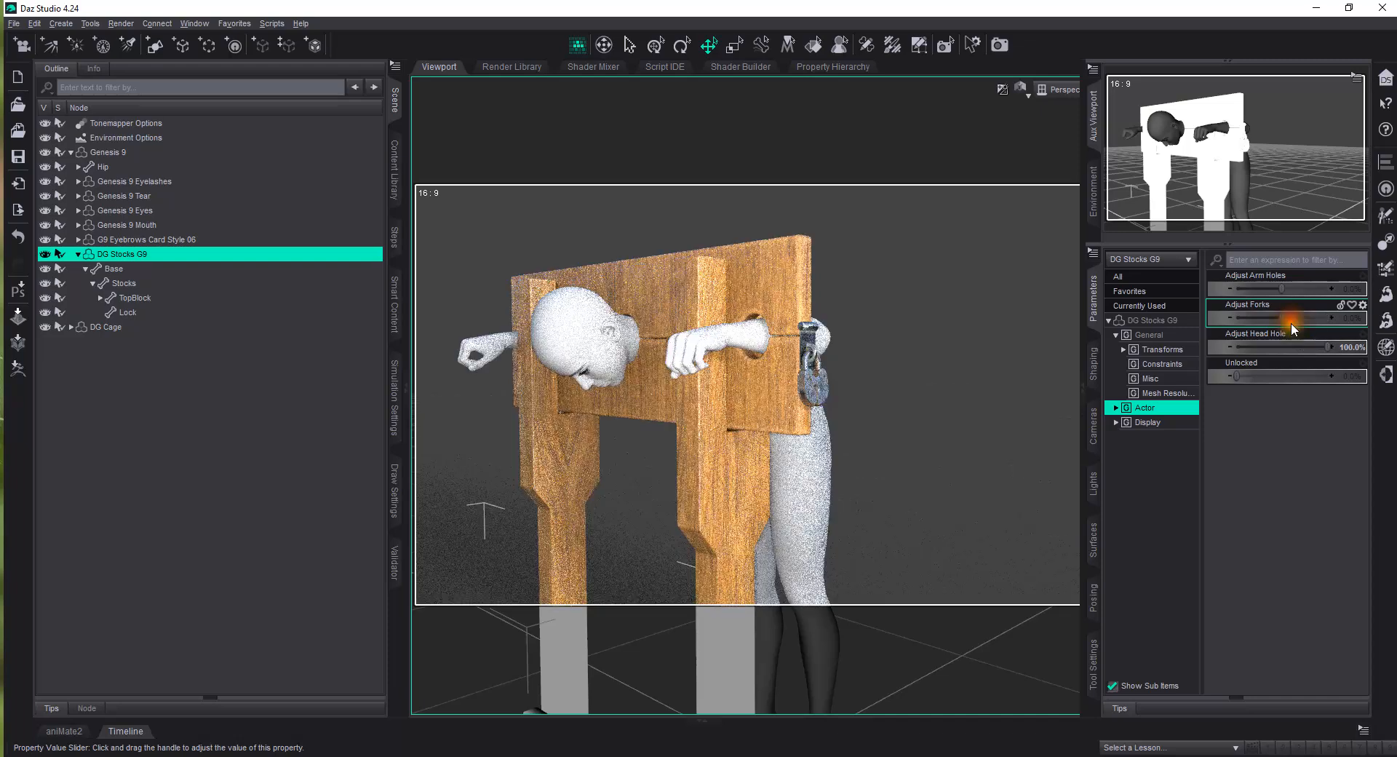
left_click_drag(1328, 347, 1296, 354)
left_click(1296, 353, "alt")
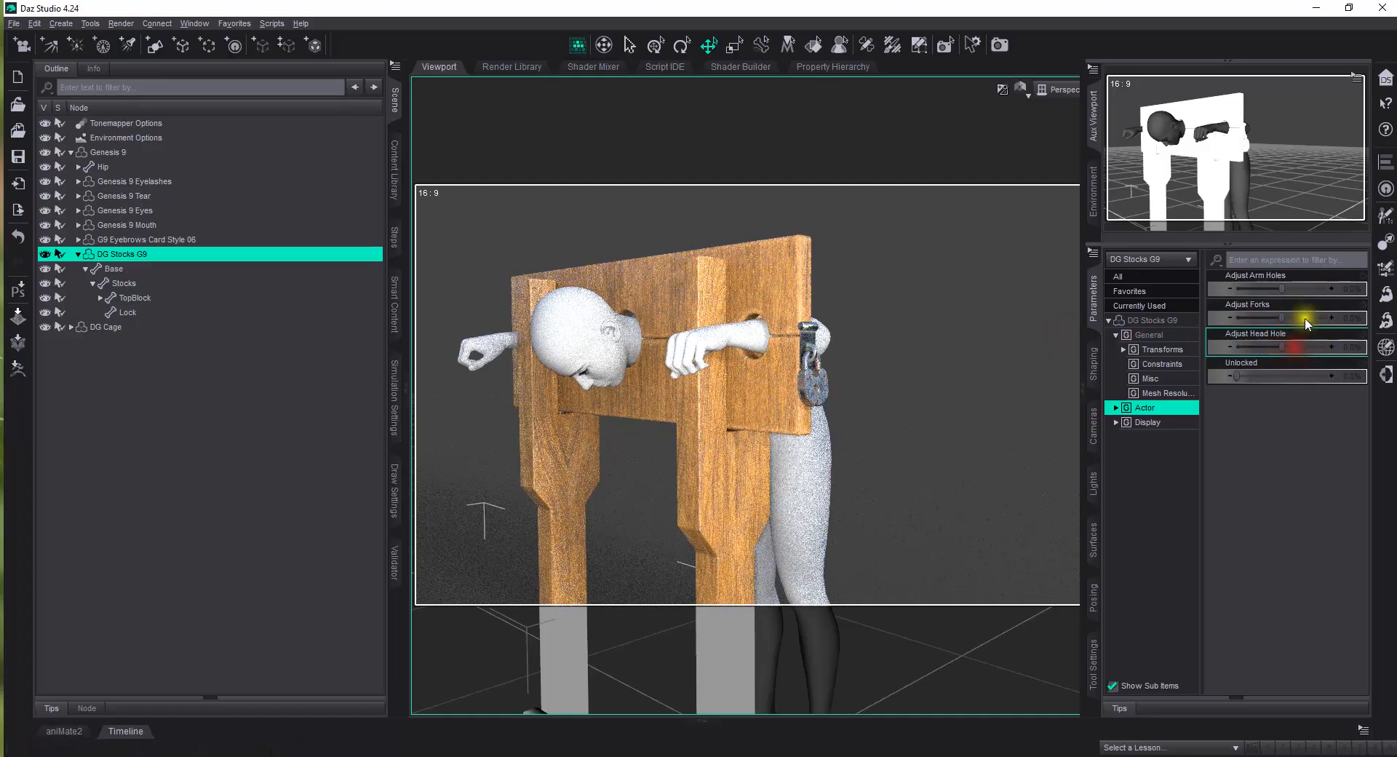
Test Adjust Arm Holes on DG Stocks G9 at -100% and leave it at -12%
left_click_drag(1282, 287, 991, 274)
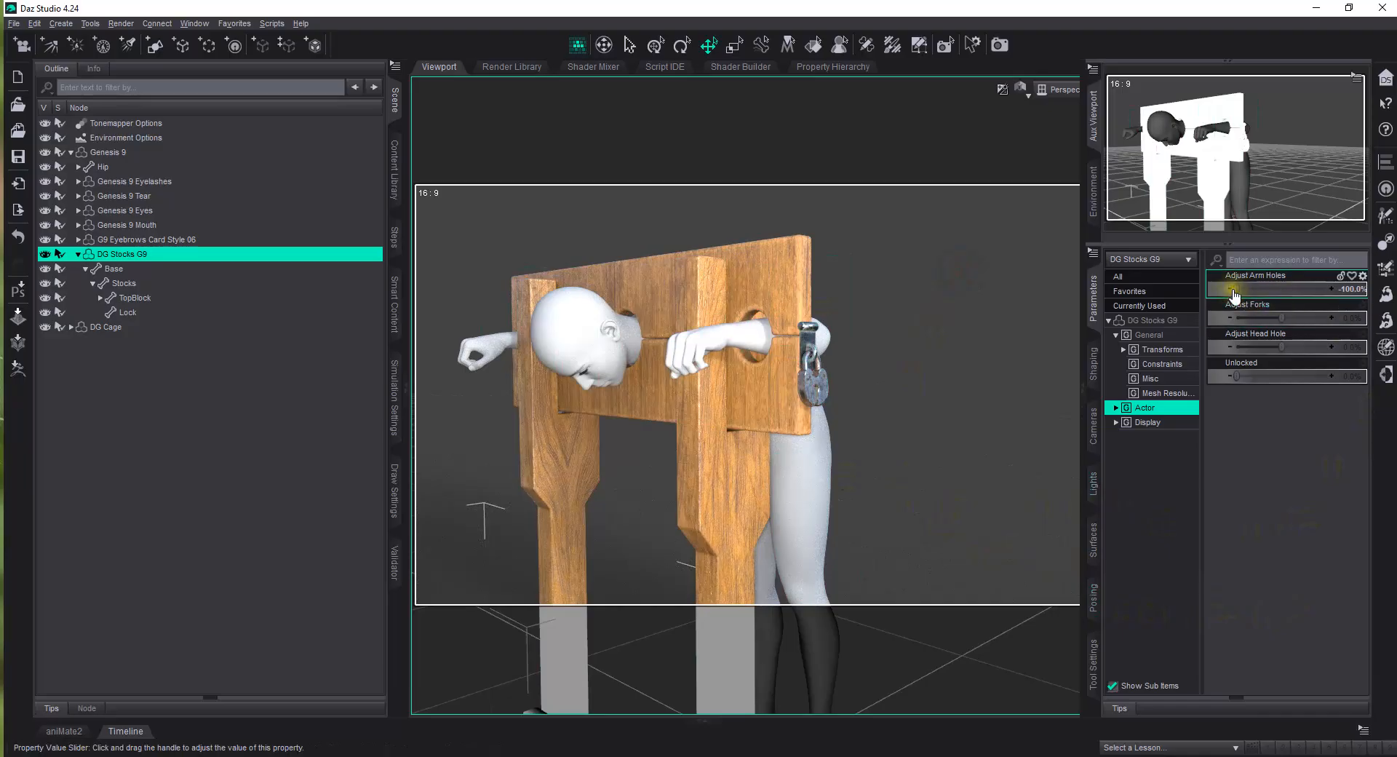
left_click_drag(1236, 289, 1277, 290)
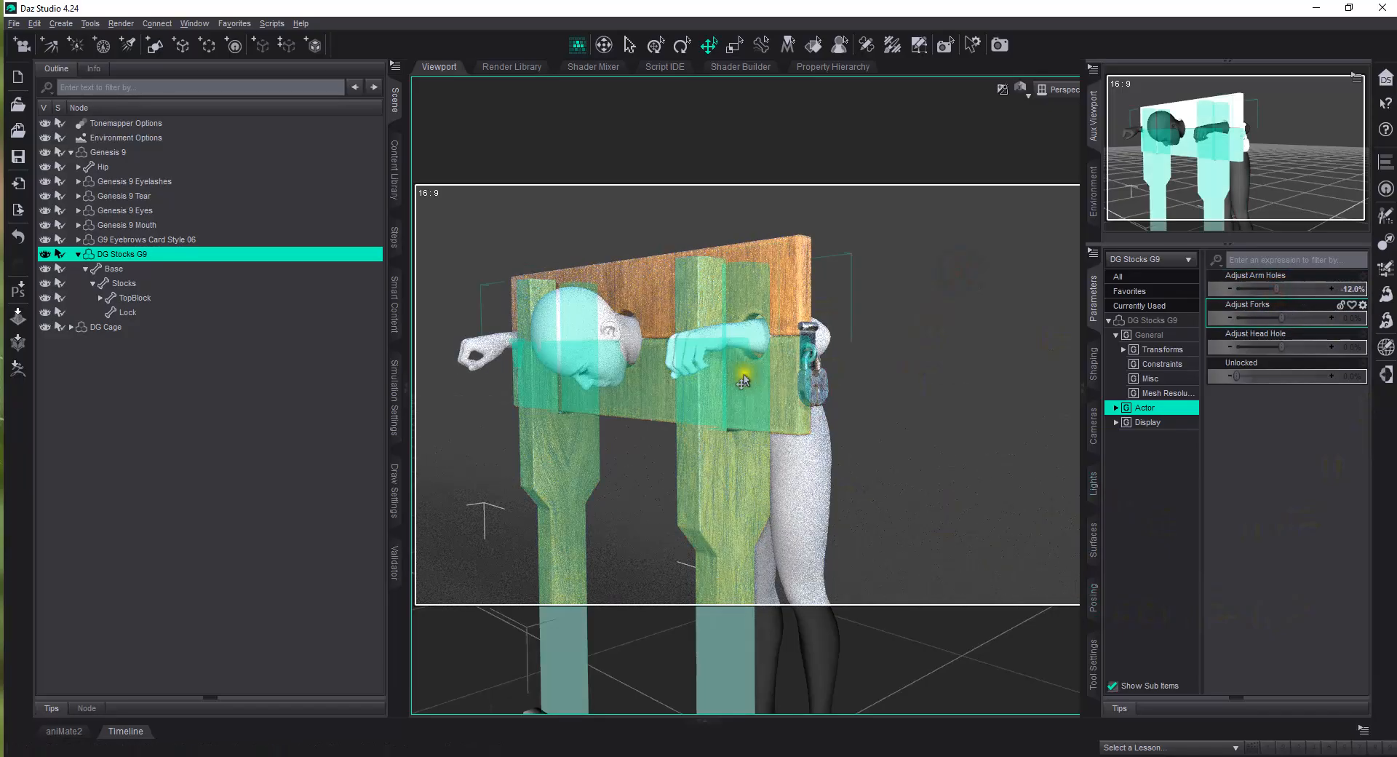
Select the Cage part of the DG Cage and show its Transforms parameters
scroll(719, 376, "down", 5)
scroll(720, 375, "down", 3)
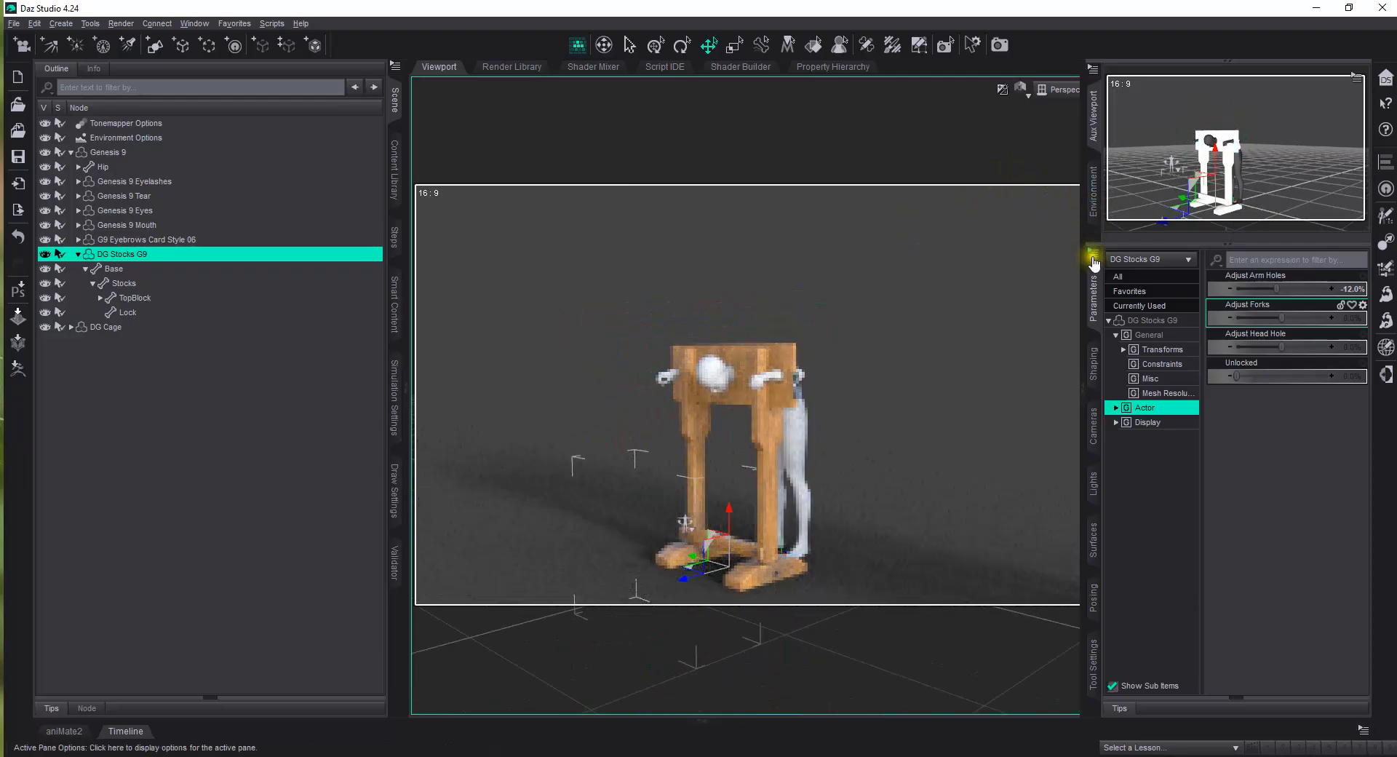
left_click(1088, 383)
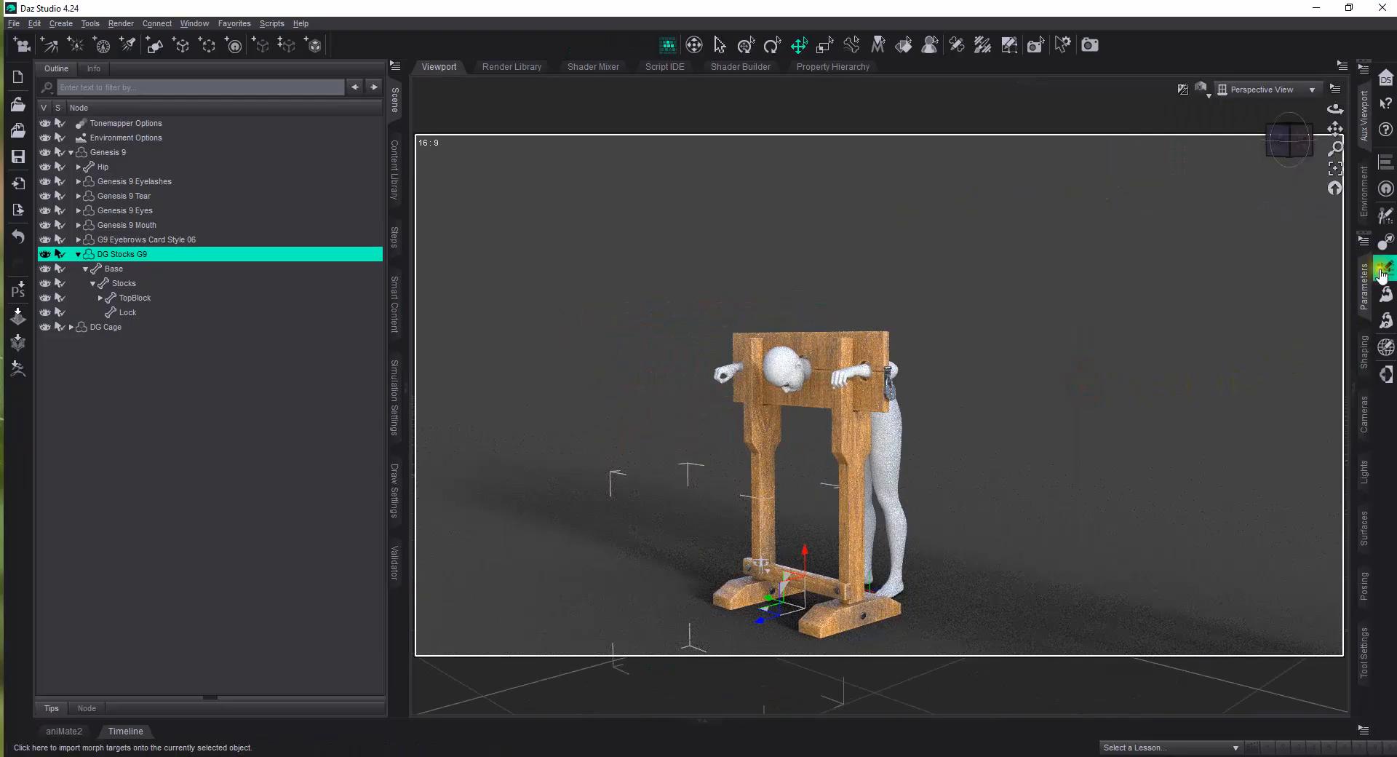
left_click_drag(1335, 129, 1309, 163)
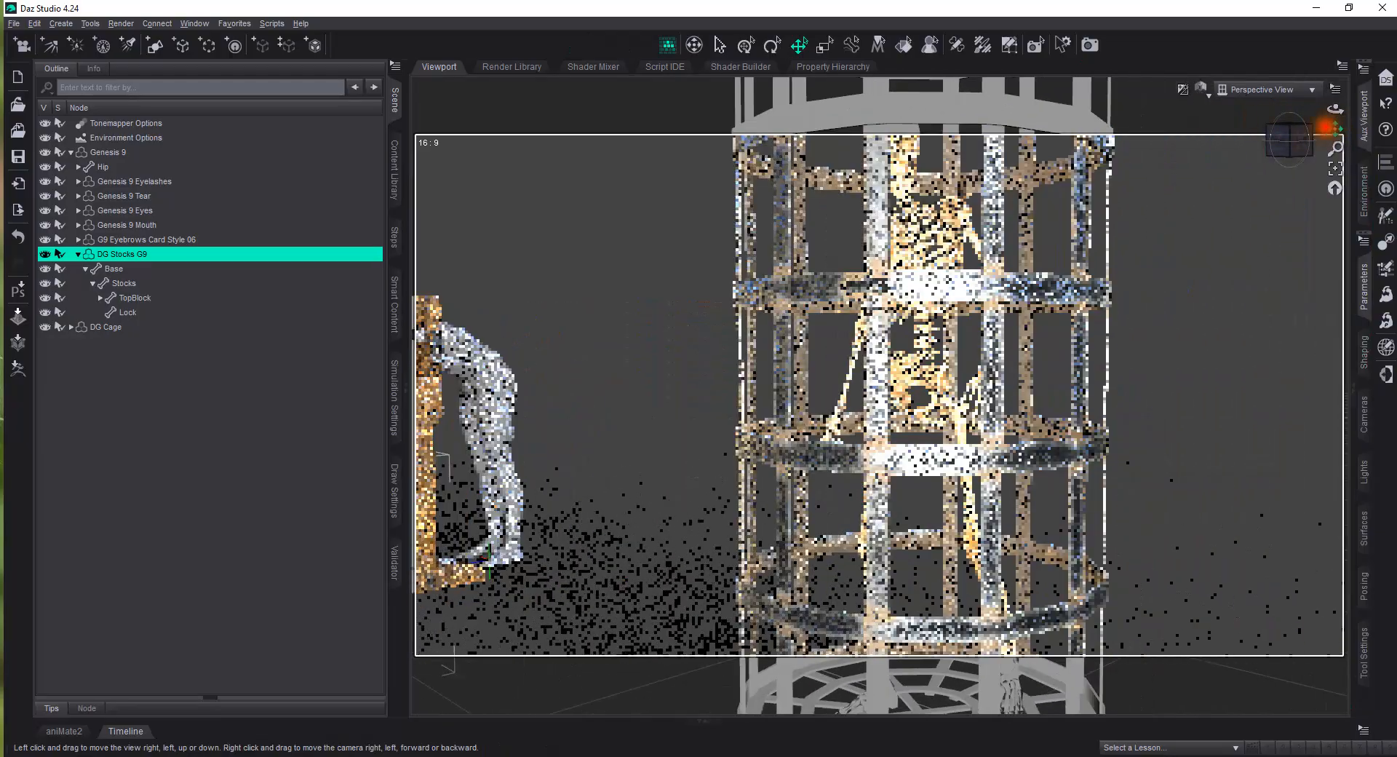
scroll(871, 377, "down", 4)
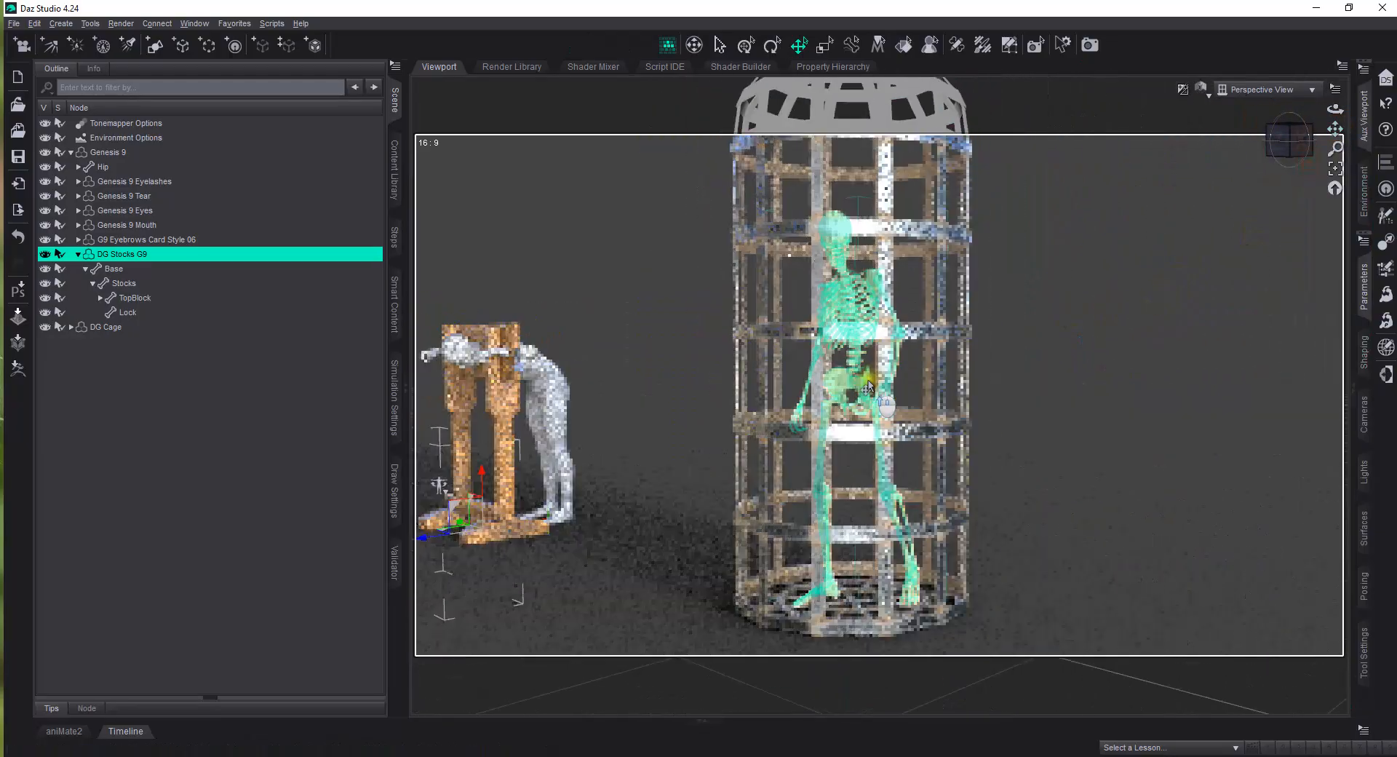
scroll(1008, 398, "down", 2)
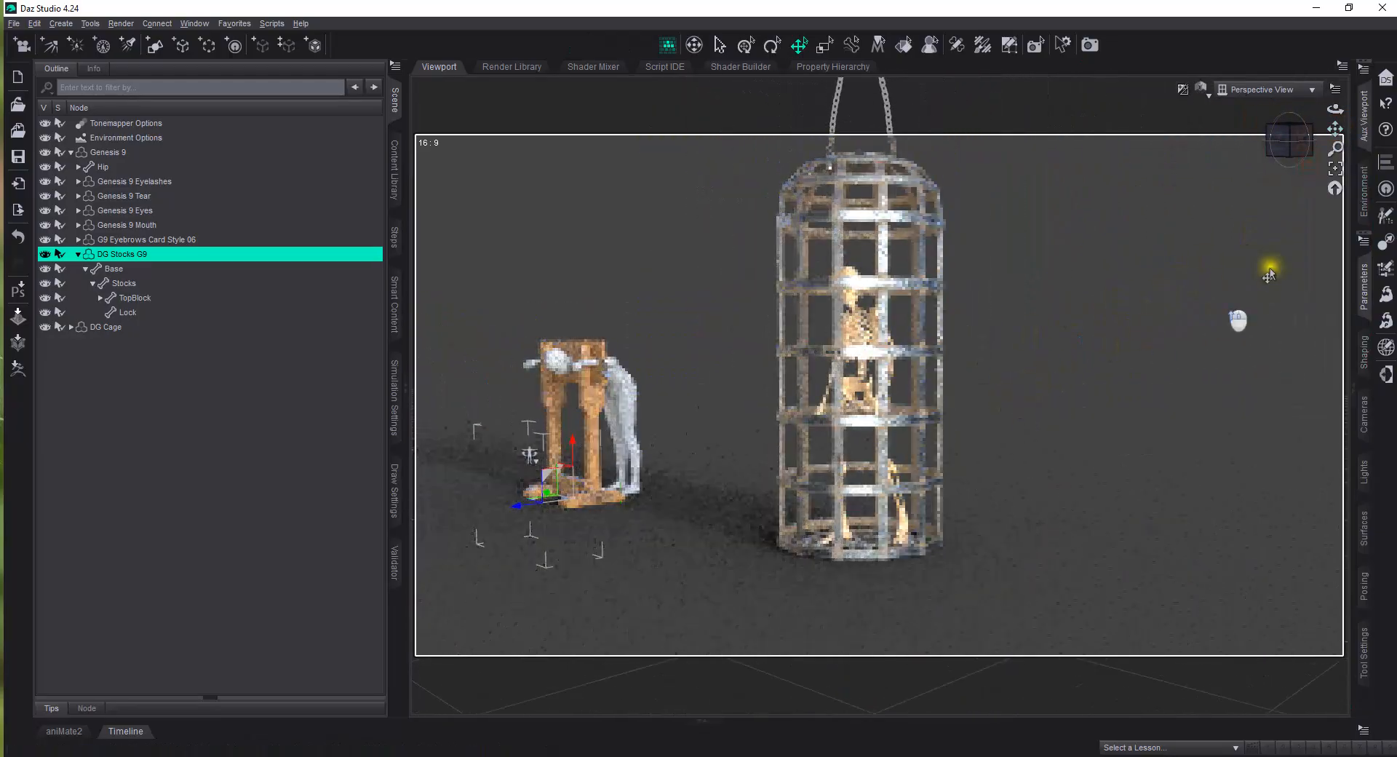
mouse_move(1337, 129)
left_mouse_down()
mouse_move(1336, 142)
mouse_move(1337, 129)
left_mouse_up()
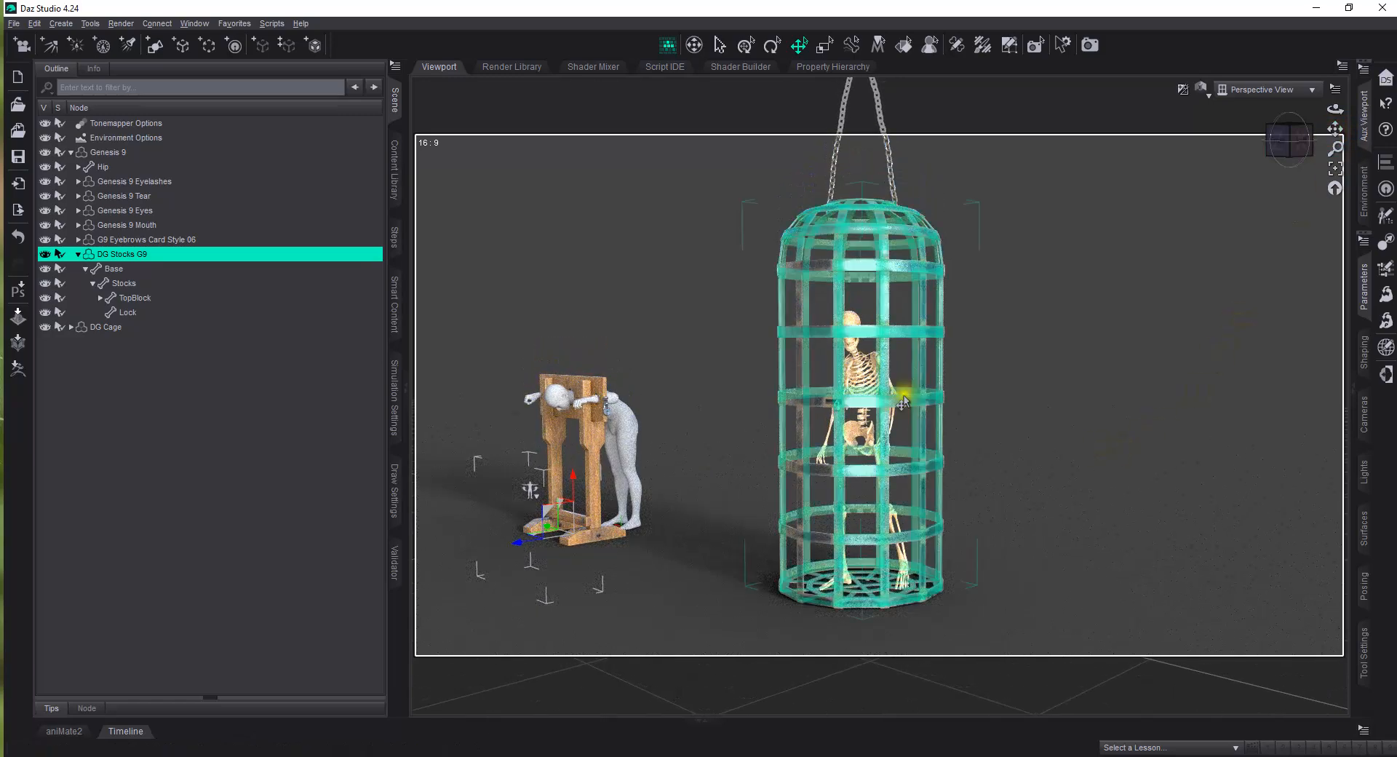
left_click(861, 408)
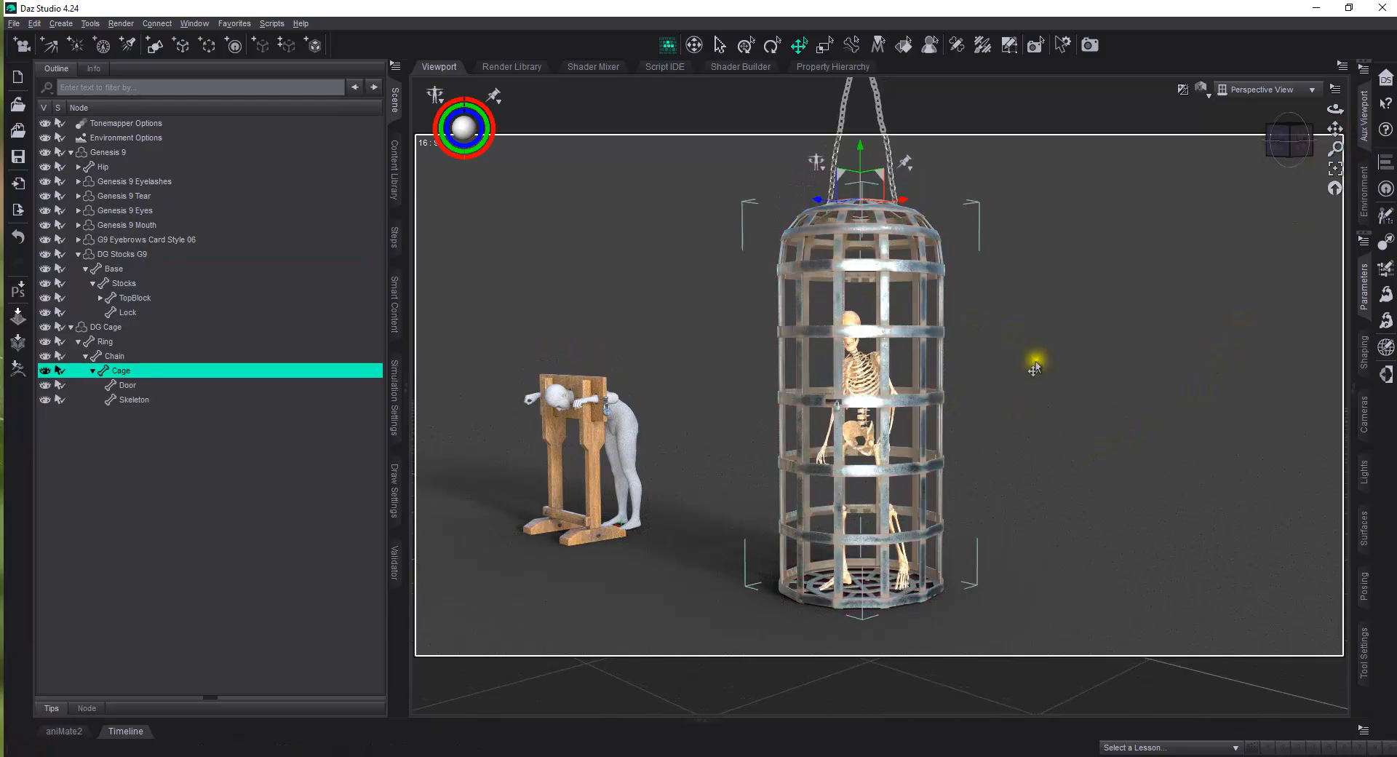
scroll(923, 577, "down", 4)
left_click_drag(1334, 129, 1334, 129)
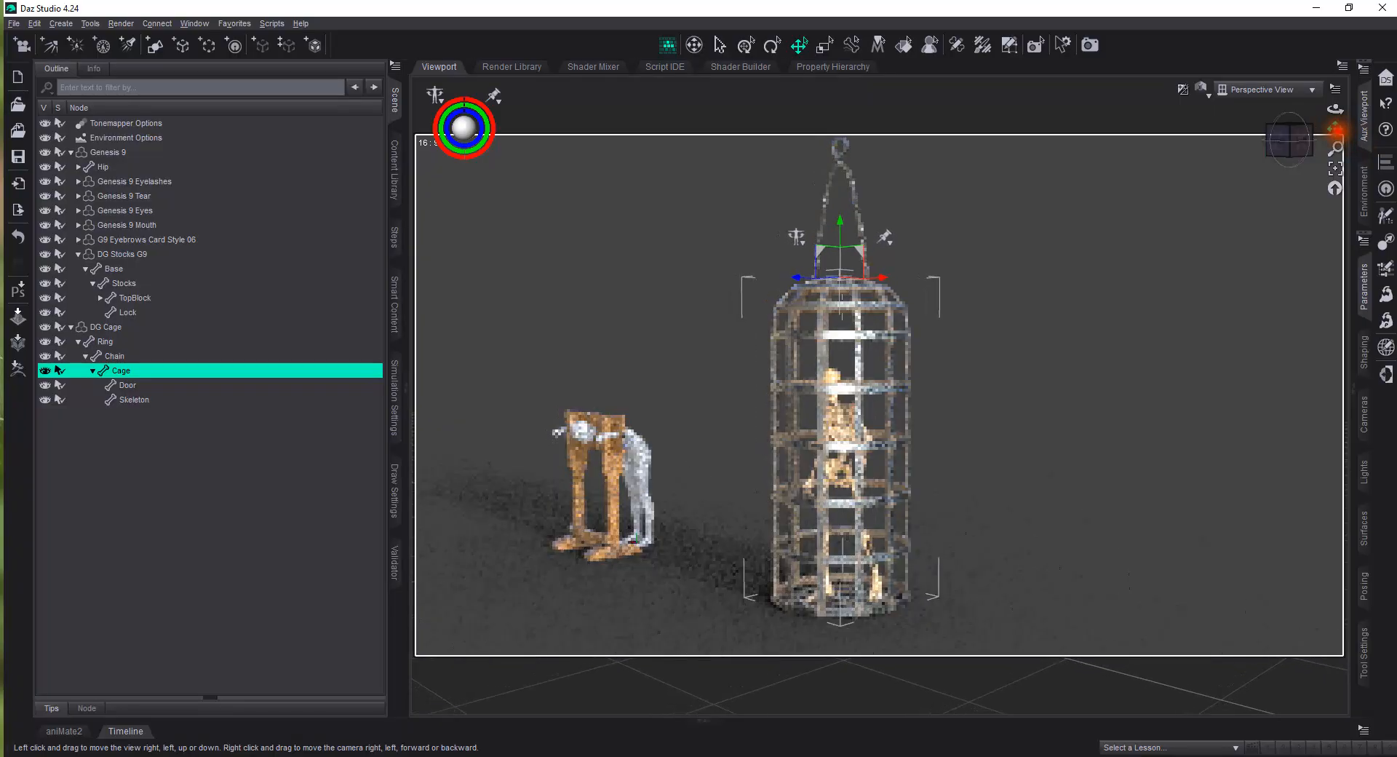
left_click(1355, 391)
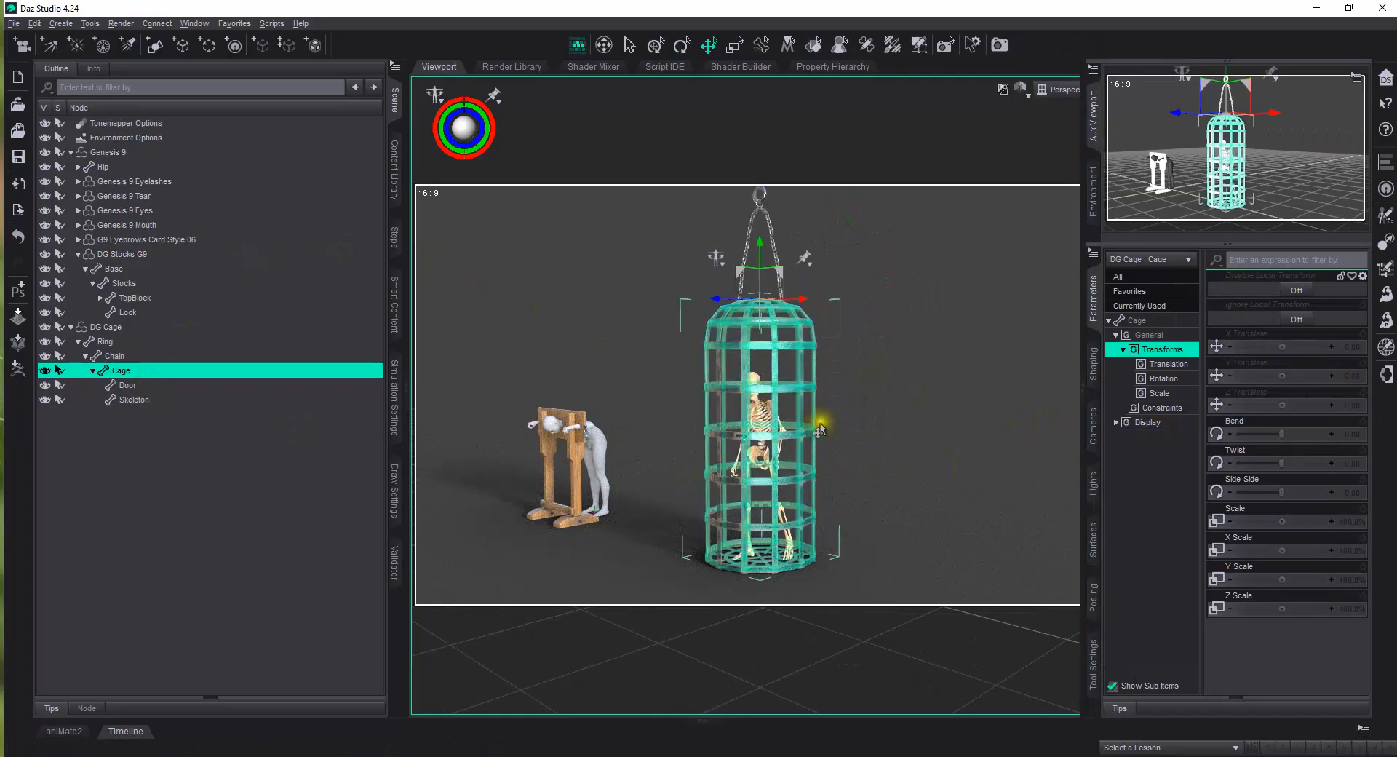
scroll(837, 285, "down", 2)
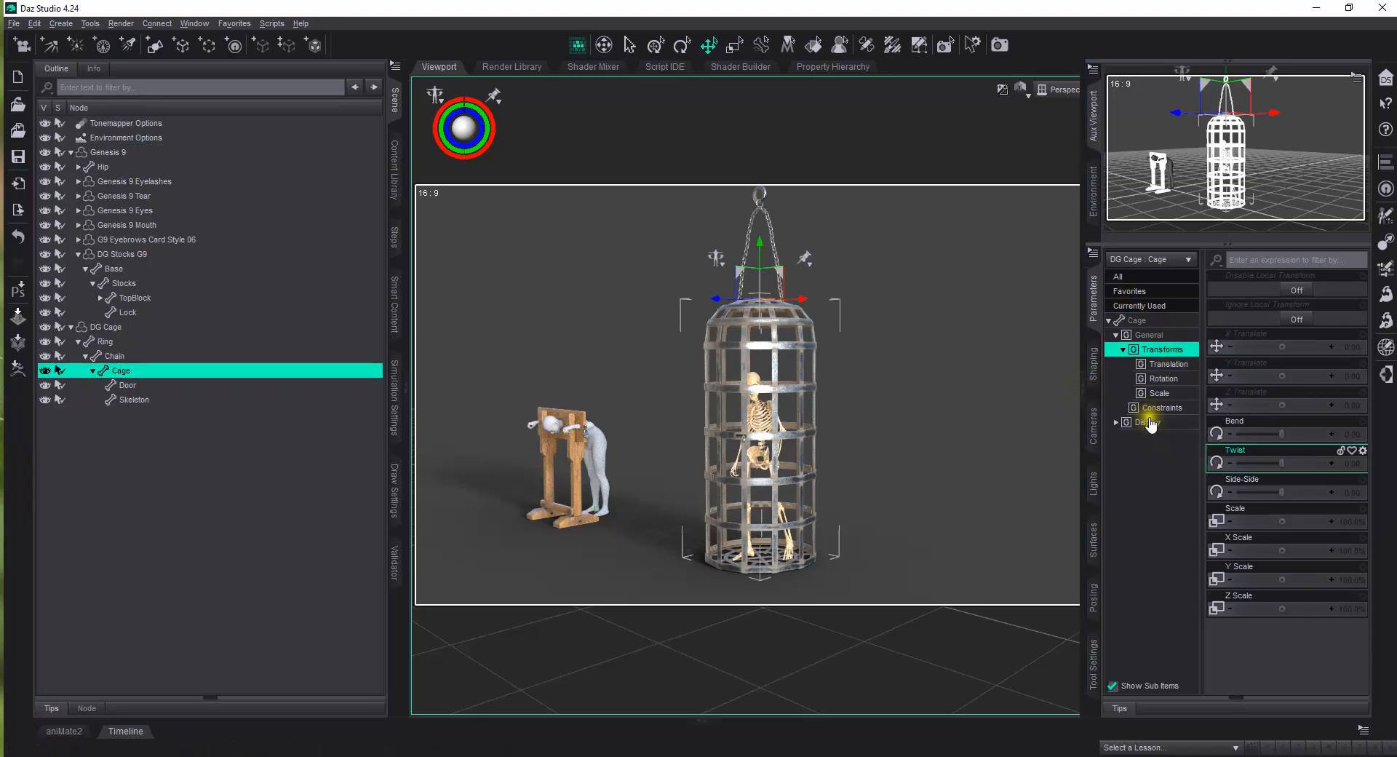
scroll(862, 339, "down", 1)
scroll(862, 338, "up", 1)
scroll(921, 290, "down", 1)
scroll(946, 273, "up", 1)
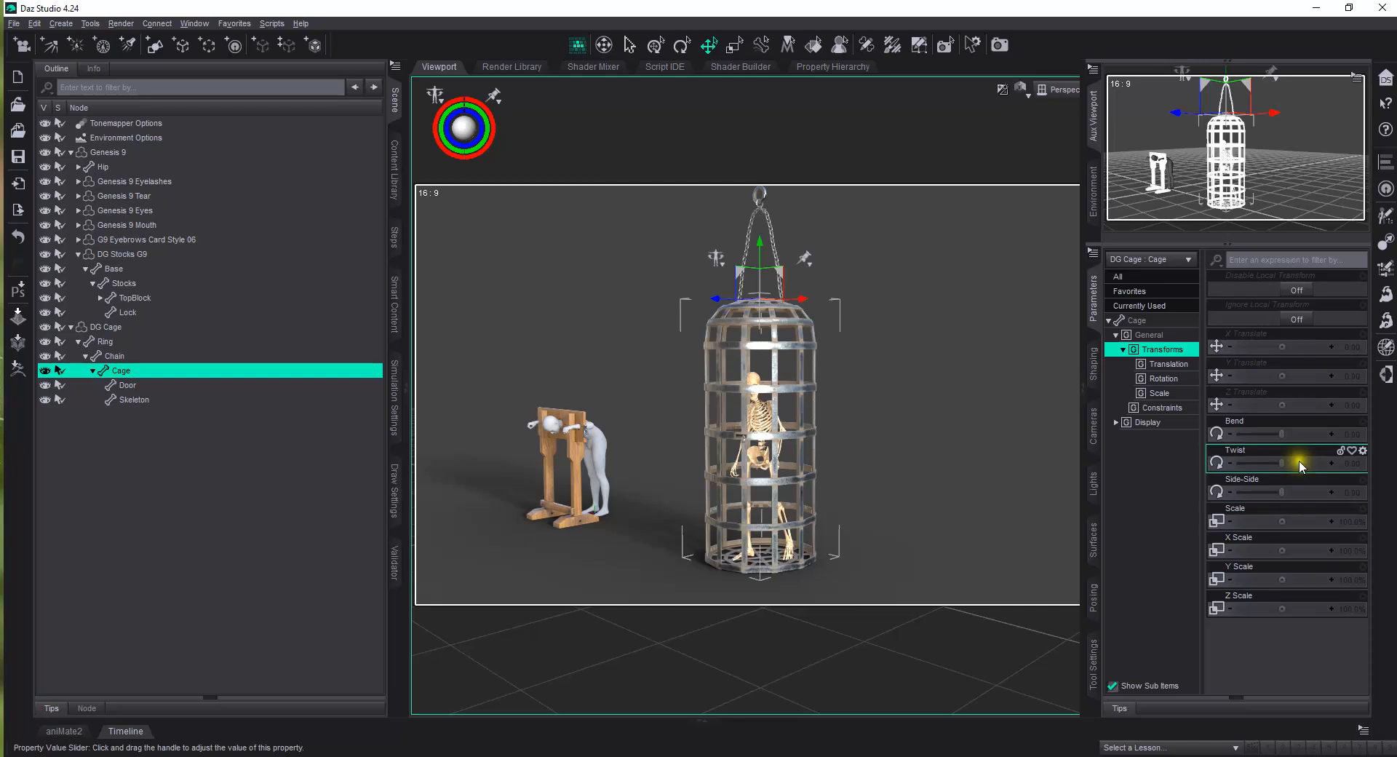
Select the whole DG Cage figure and show its Actor parameters
left_click(115, 328)
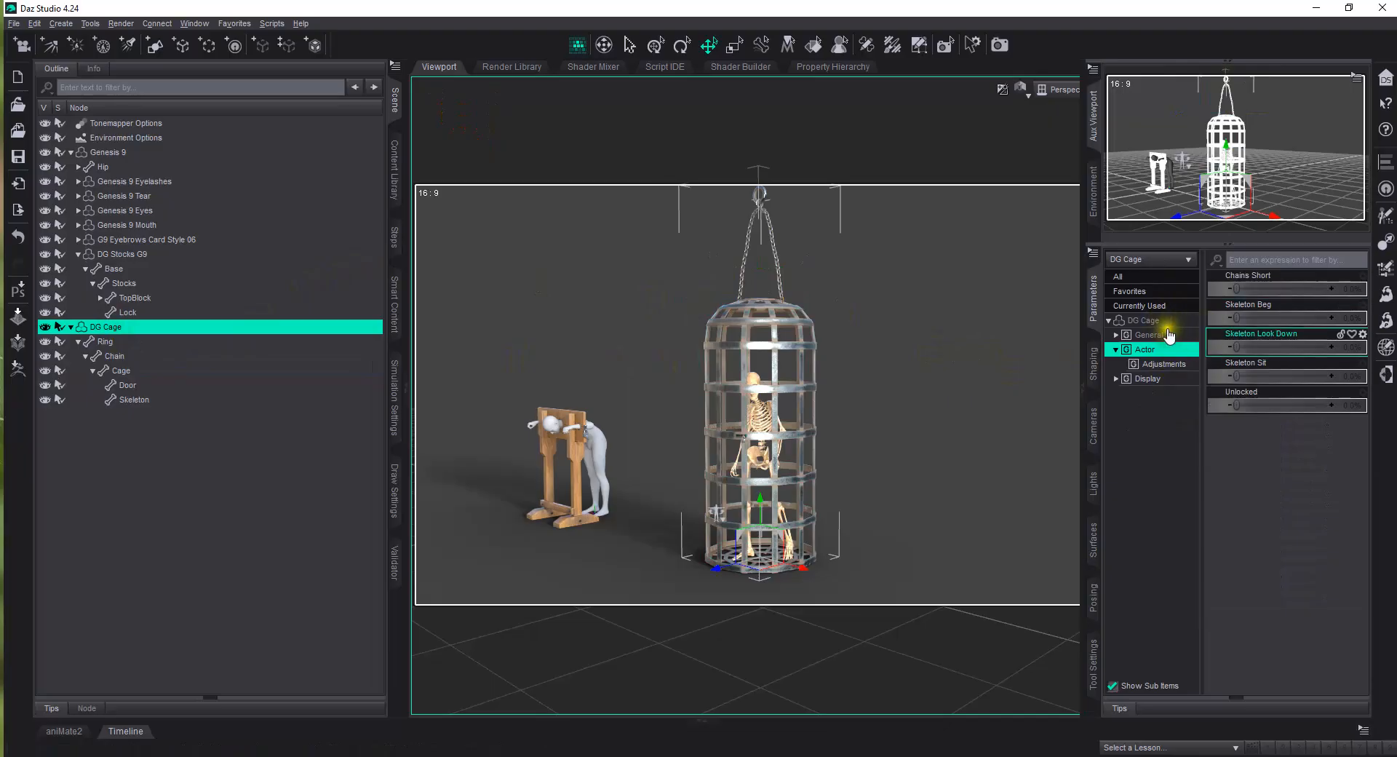
left_click(1157, 321)
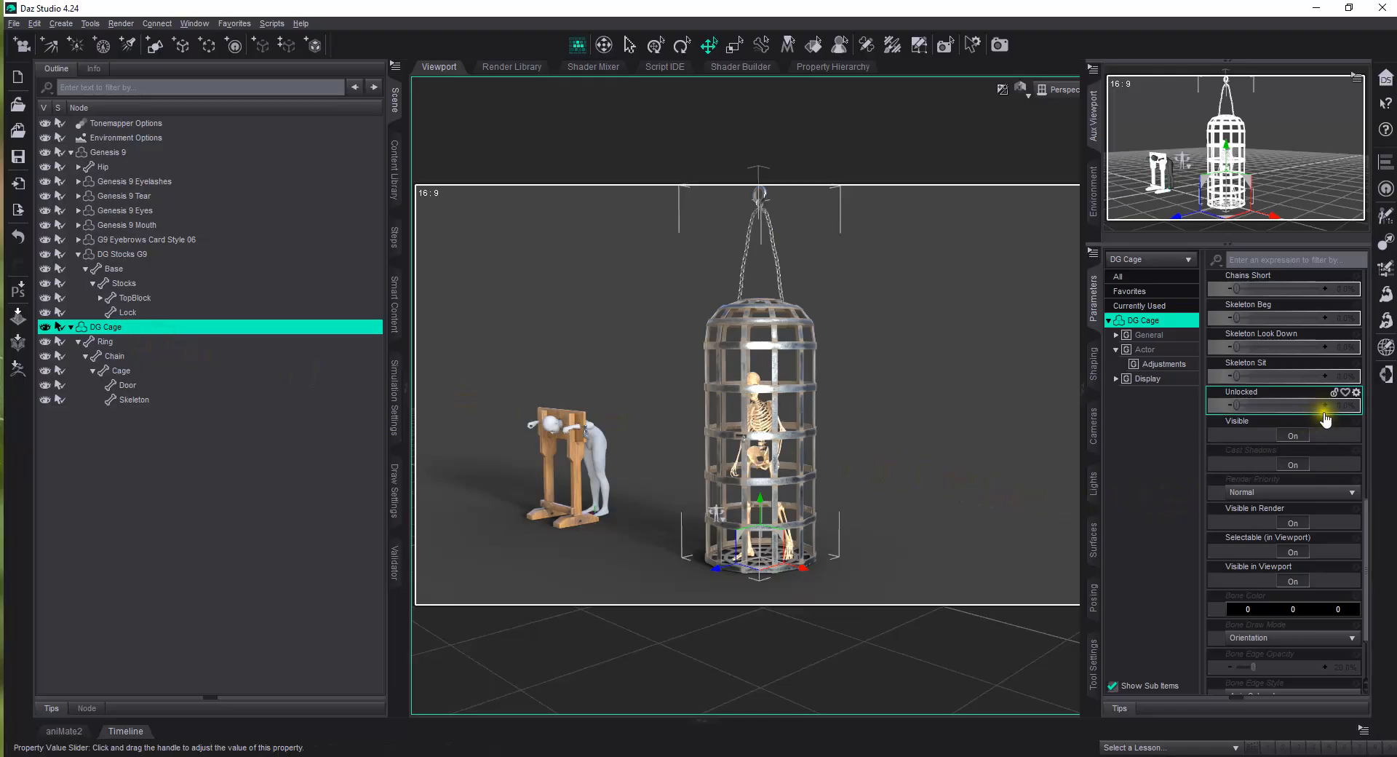
scroll(1329, 422, "up", 5)
scroll(1326, 422, "down", 5)
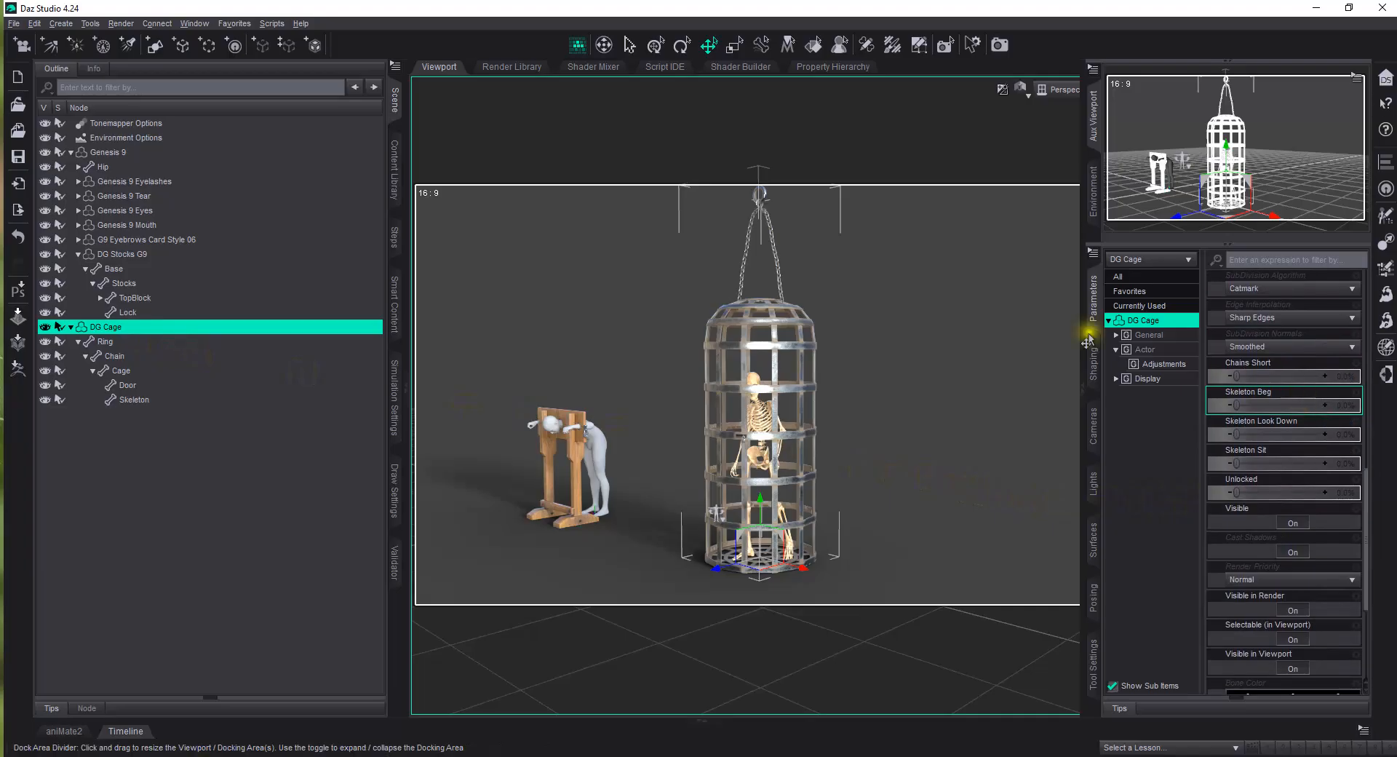
left_click(1141, 351)
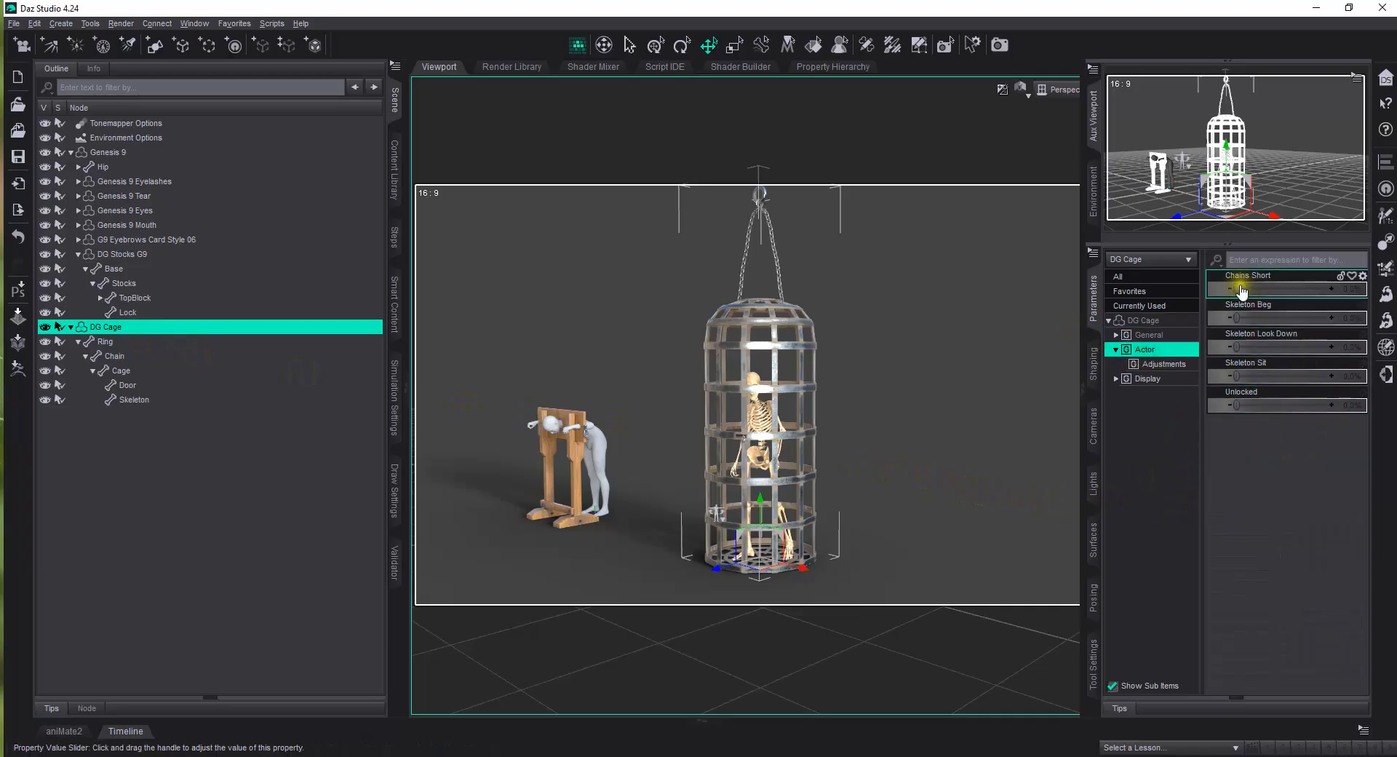
Test Chains Short and Skeleton Beg on DG Cage one after the other at 100%, returning each to 0%
left_click_drag(1239, 286, 1332, 288)
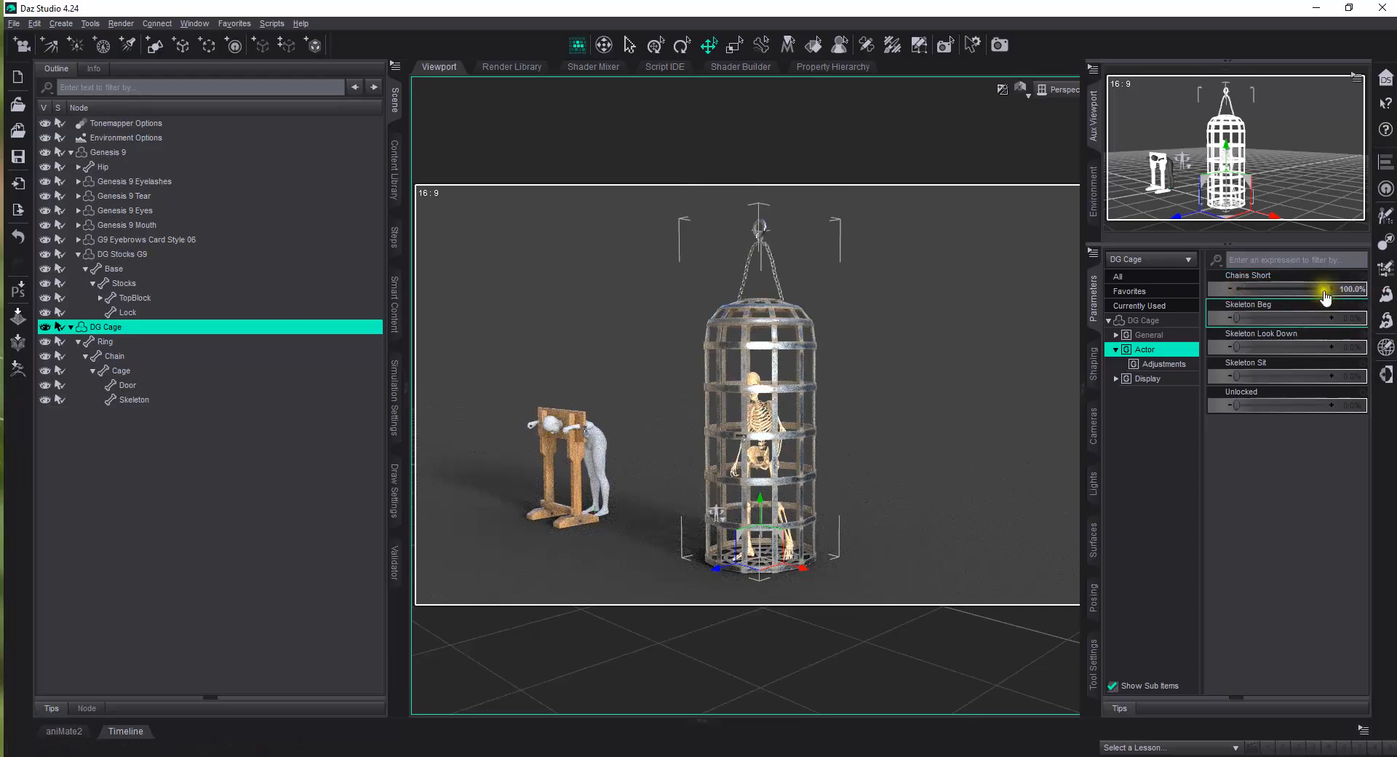
left_click_drag(1327, 289, 1148, 281)
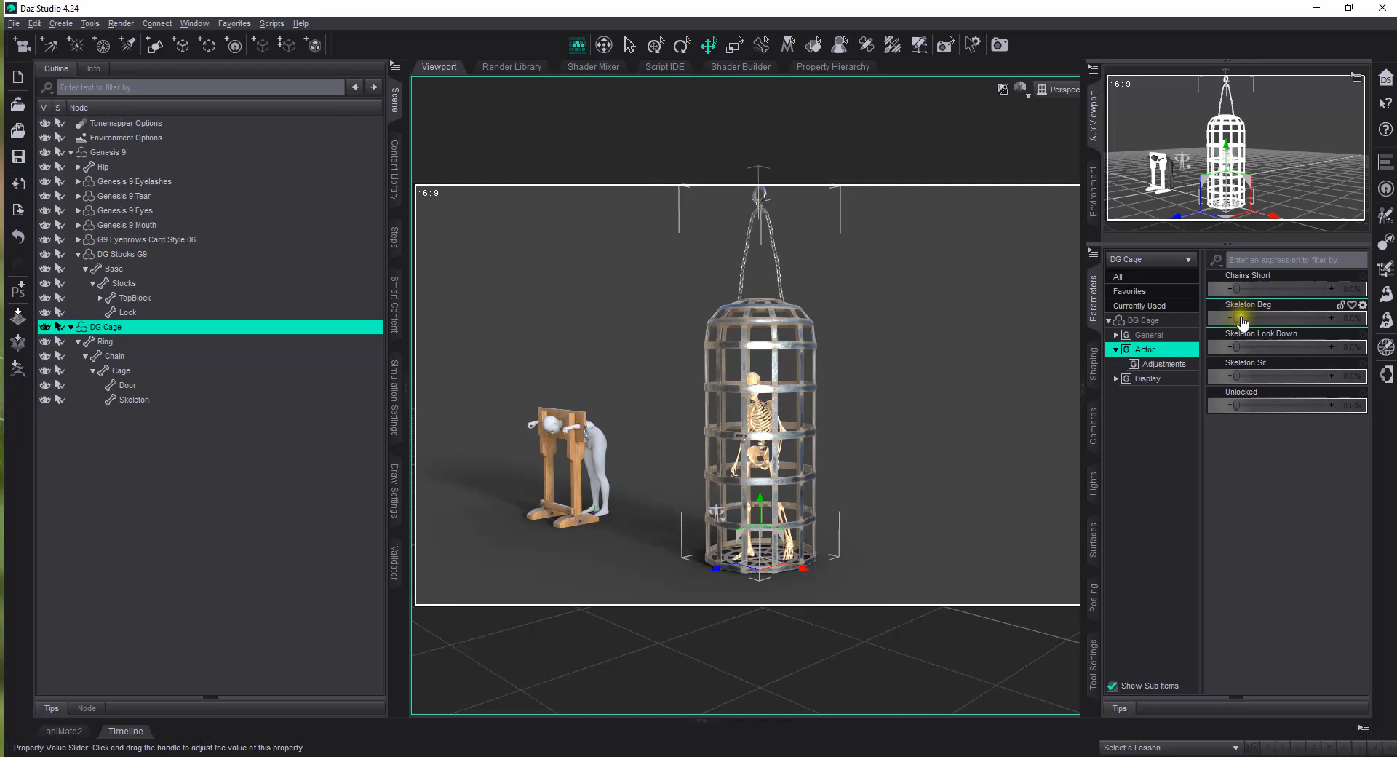
left_click_drag(1243, 322, 1332, 319)
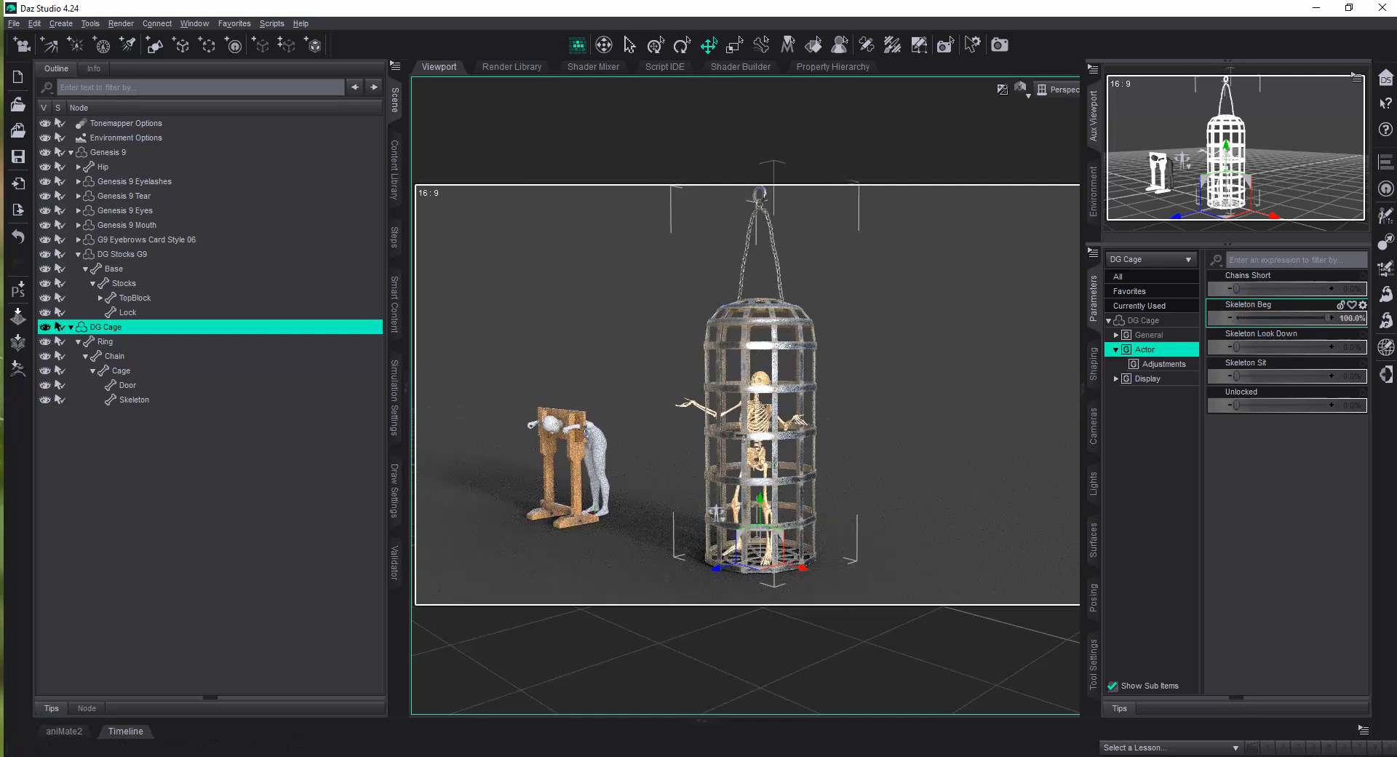
left_click_drag(1328, 319, 1175, 316)
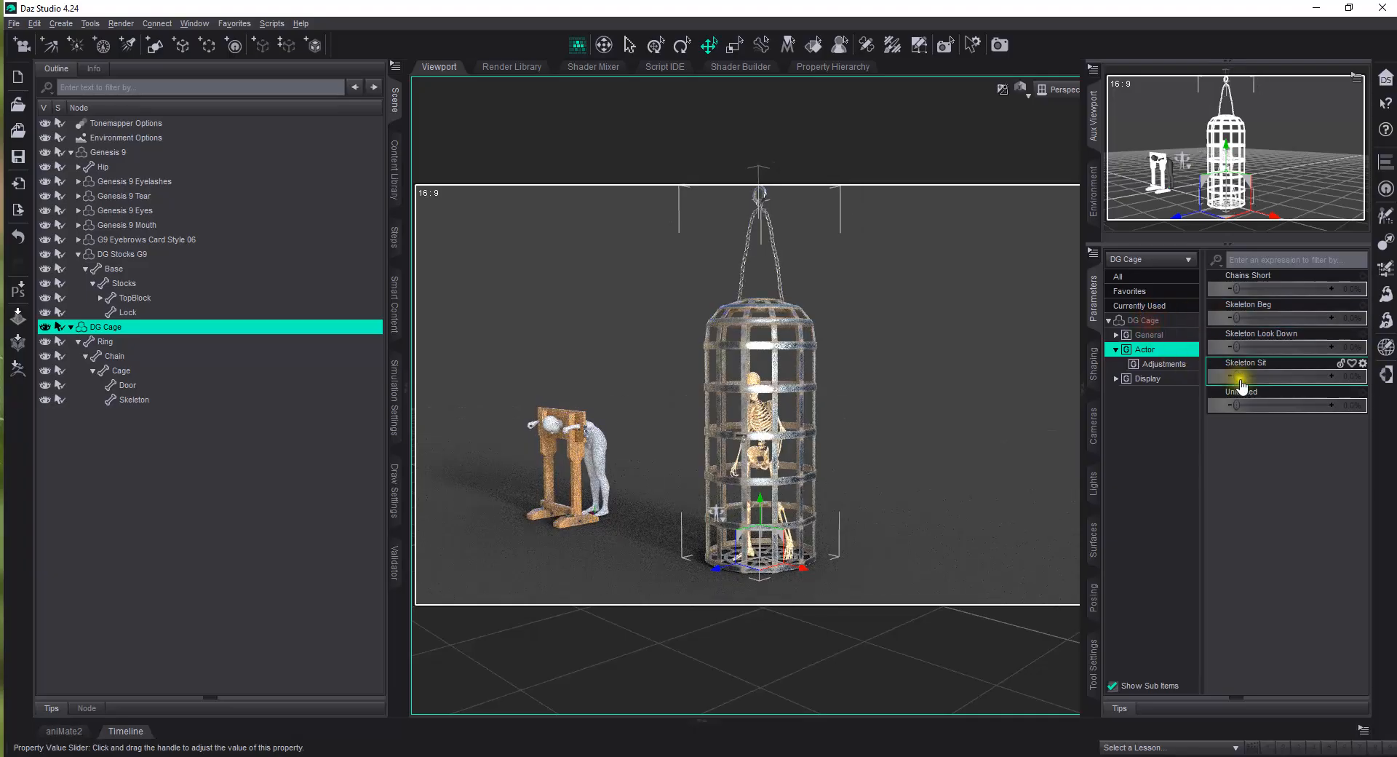
Set DG Cage's Skeleton Sit to 100% and open the cage door by setting its Open Close to -150
left_click_drag(1237, 376, 1346, 377)
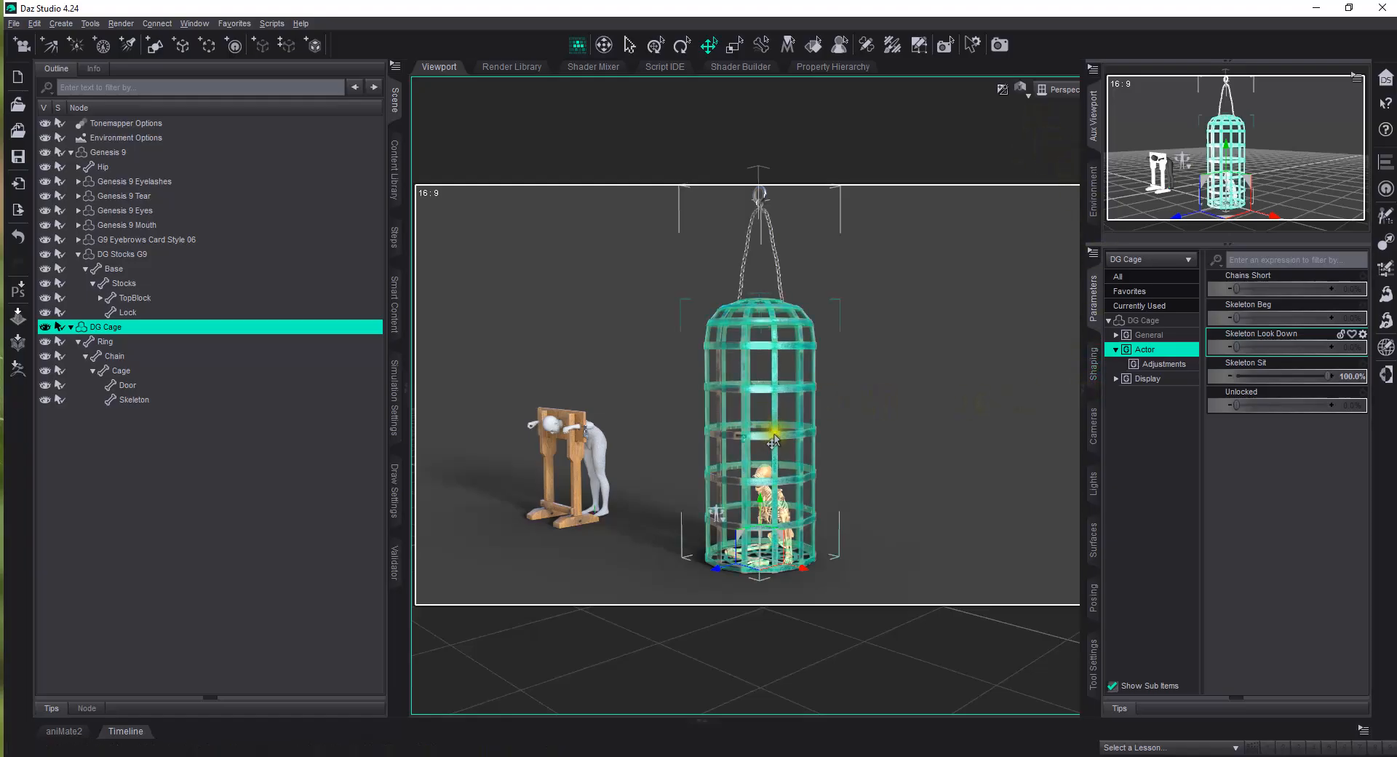
left_click(716, 436)
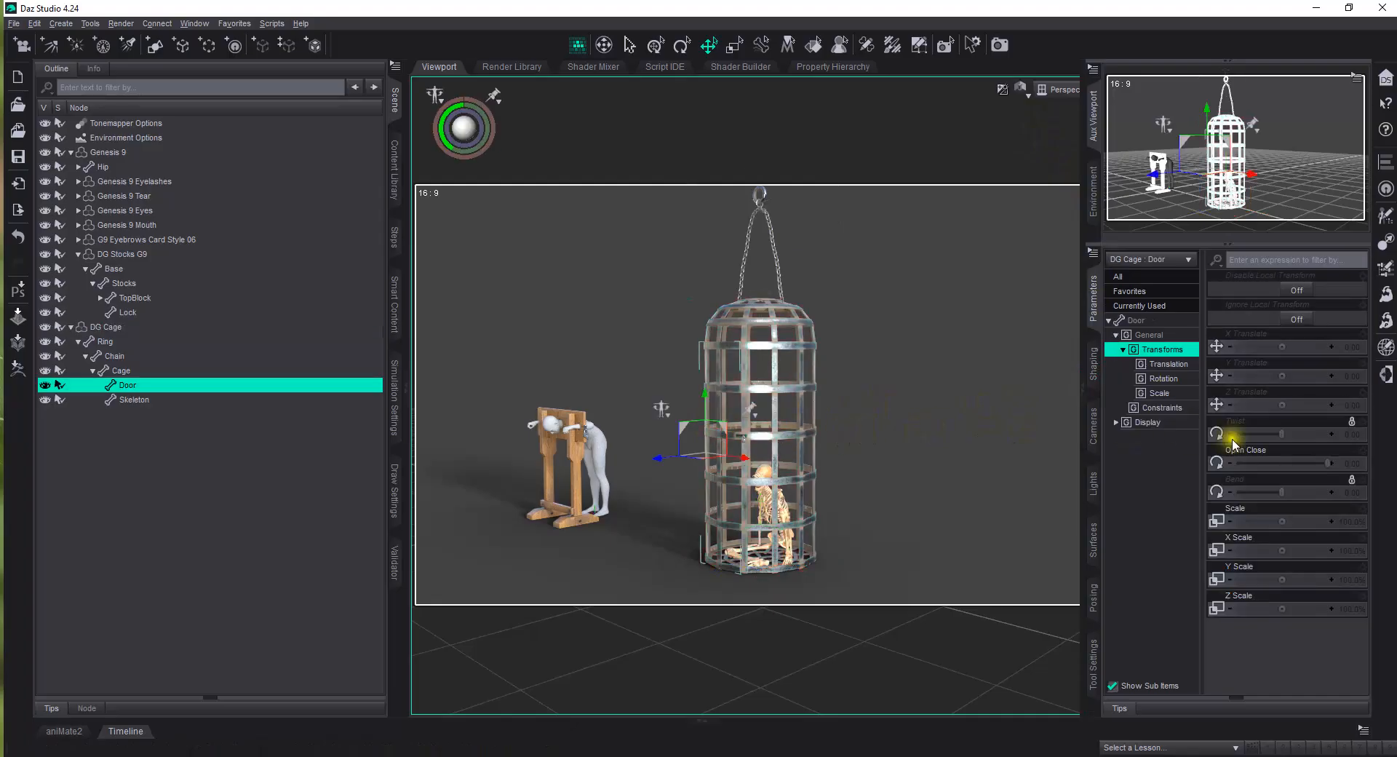
left_click_drag(1317, 462, 1066, 463)
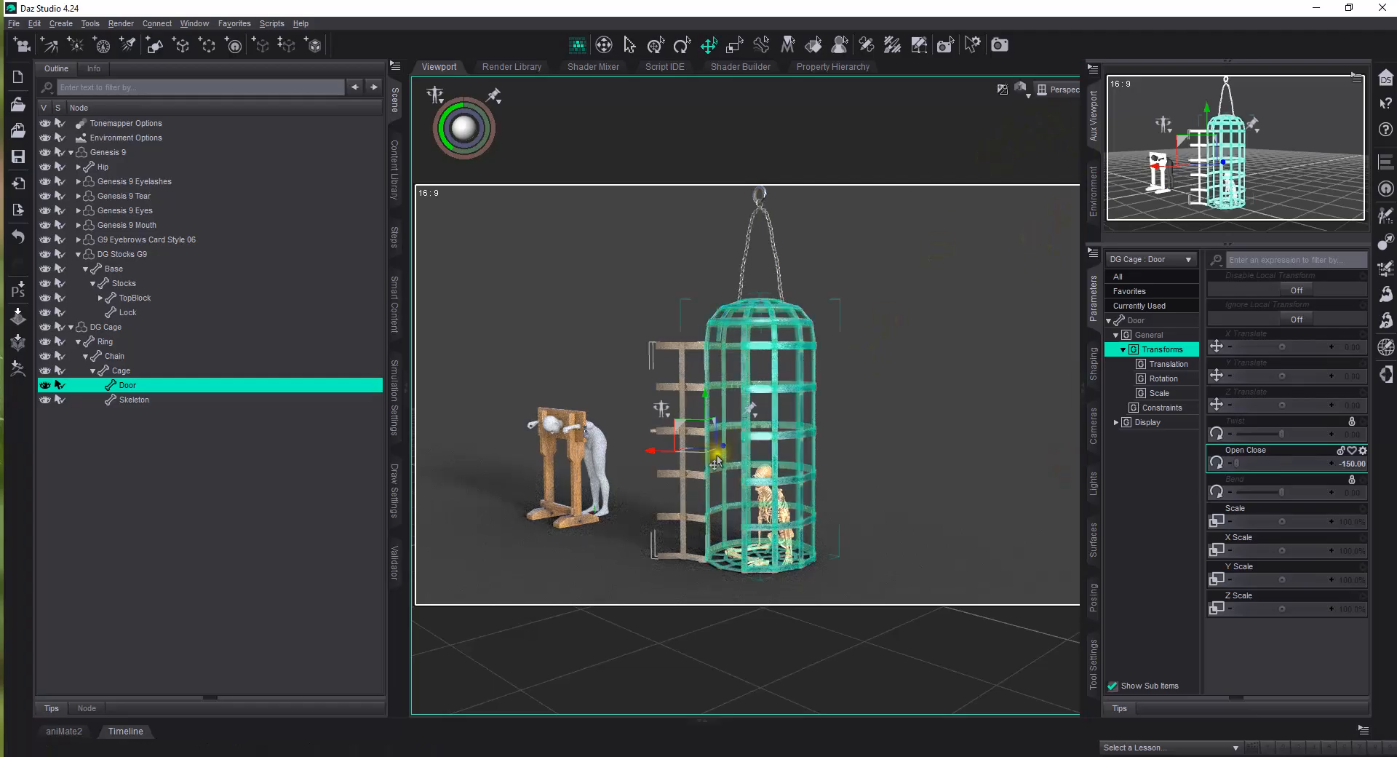
Examine the hanging cage with its opened door and seated skeleton from nearer and farther away
scroll(709, 476, "up", 1)
scroll(717, 466, "down", 1)
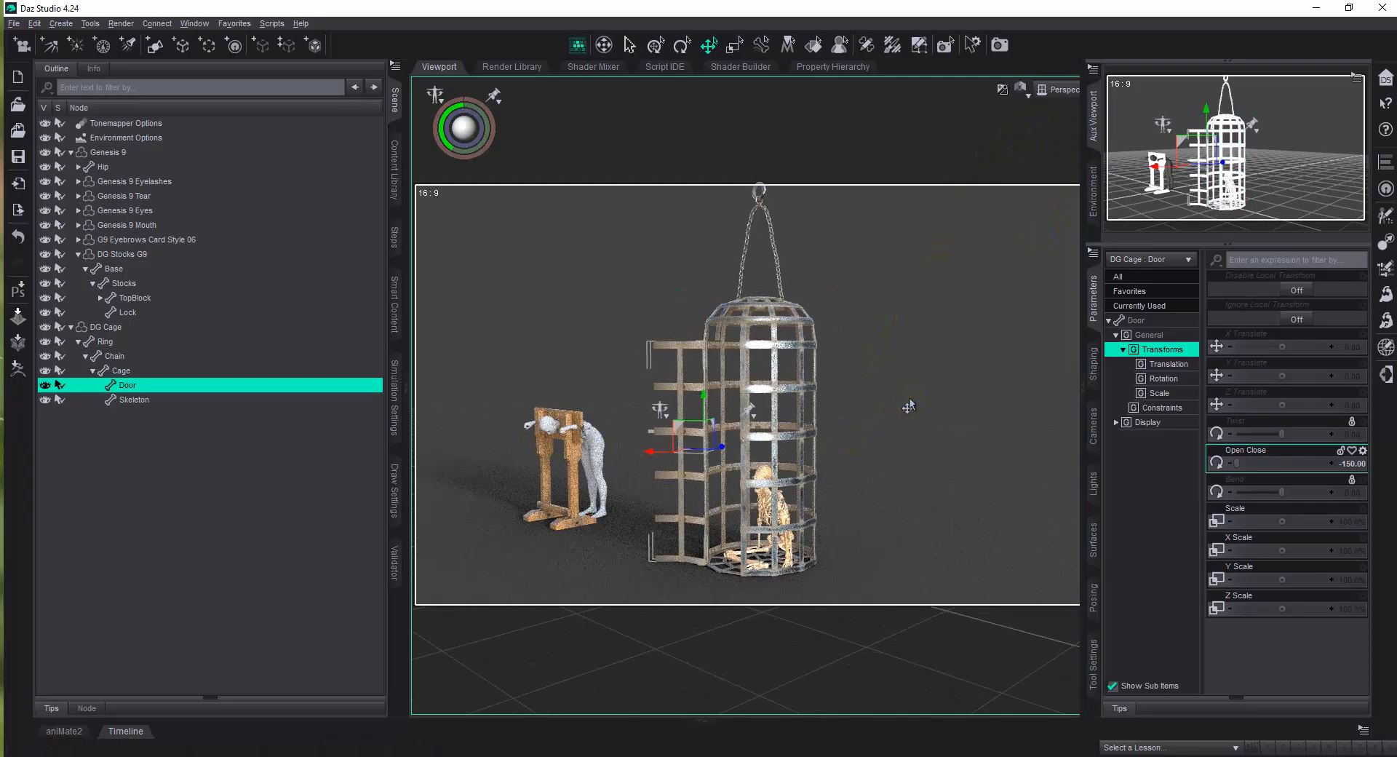
scroll(706, 459, "up", 1)
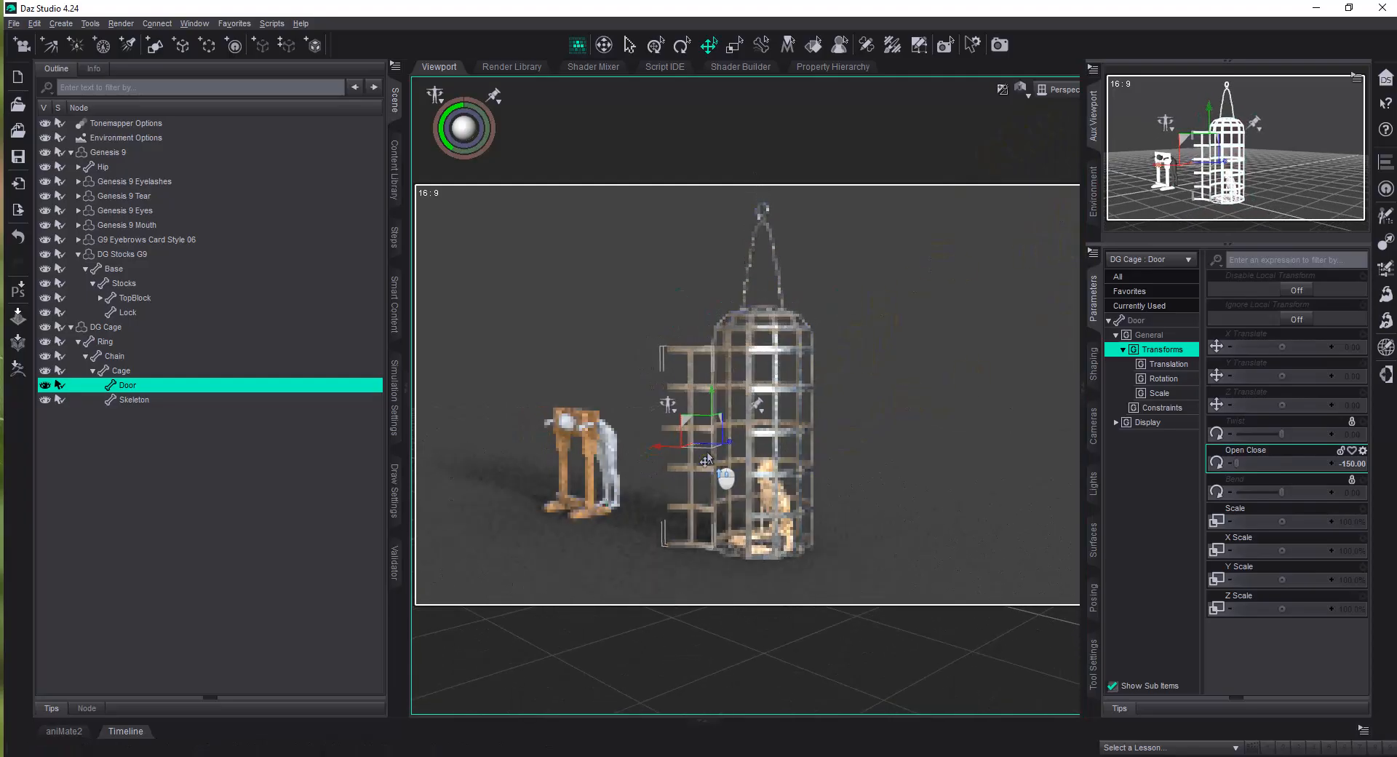
scroll(706, 460, "down", 2)
scroll(706, 460, "down", 2)
scroll(705, 460, "up", 3)
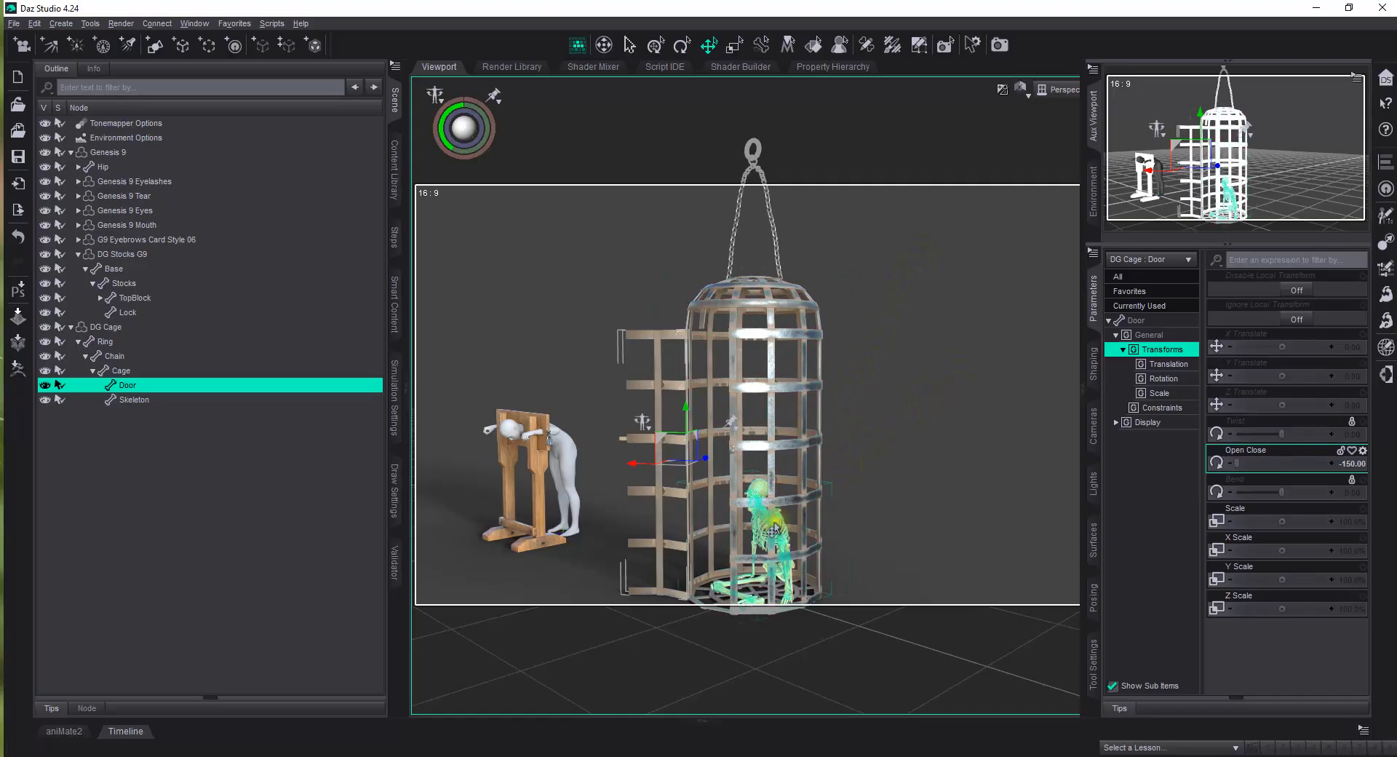
scroll(785, 537, "down", 2)
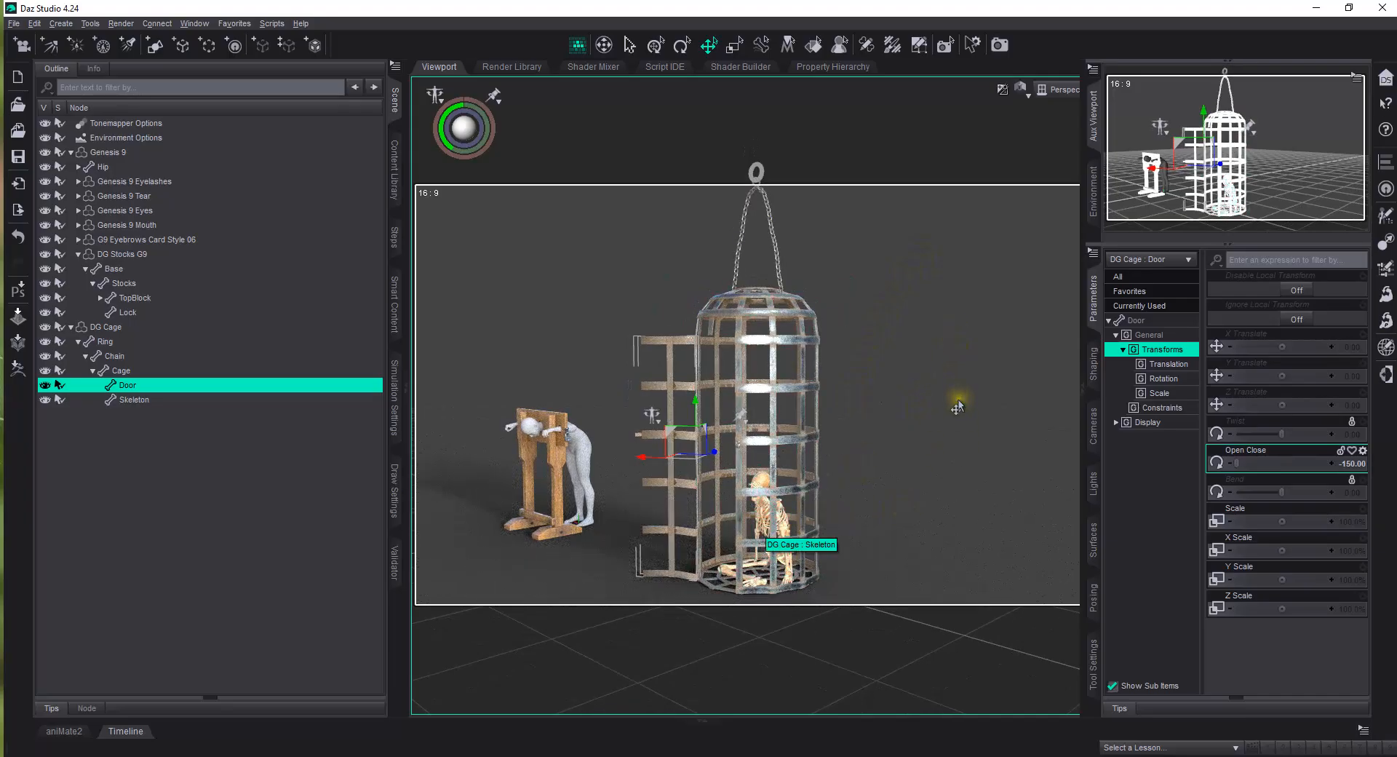
left_click(764, 345)
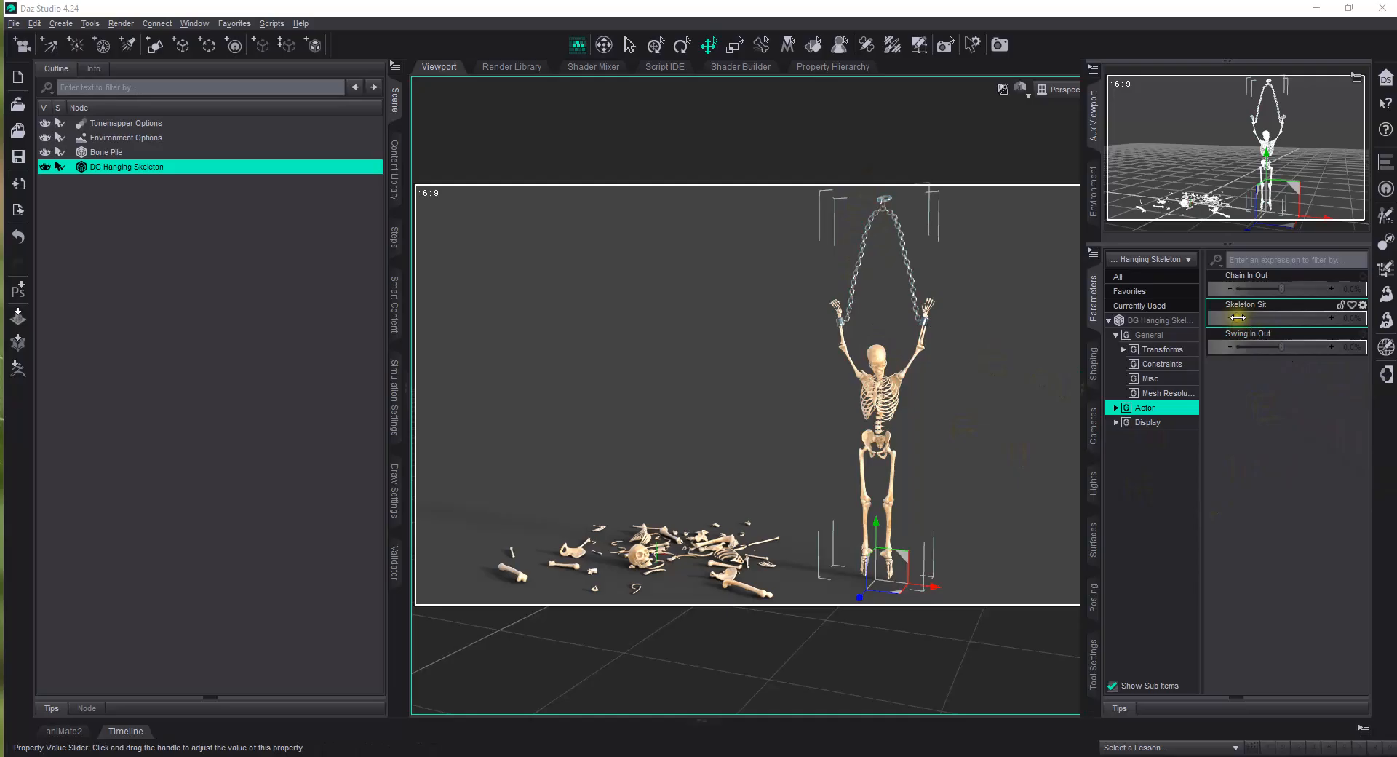
Test Skeleton Sit at 100% and Chain In Out at -100% on DG Hanging Skeleton, resetting each to 0%
left_click_drag(1251, 316, 1375, 339)
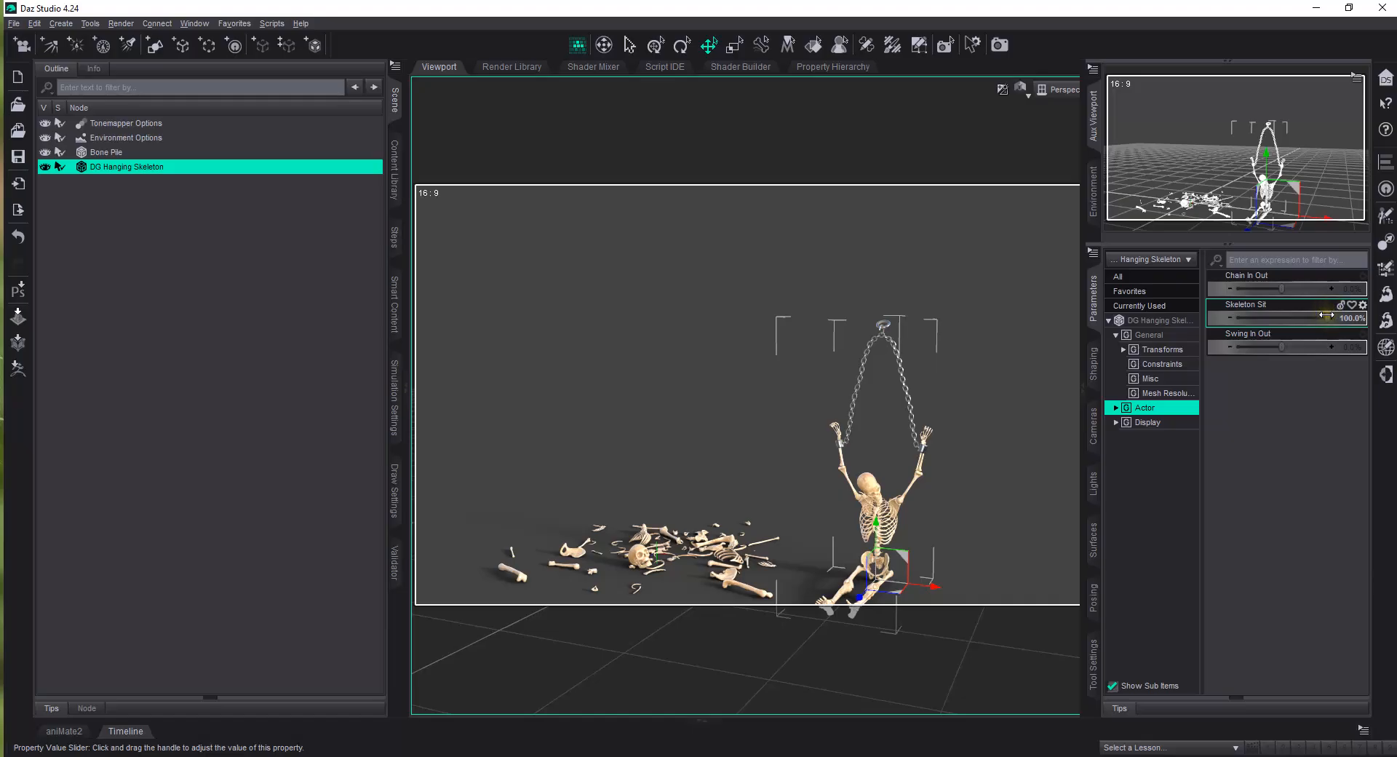
left_click_drag(1326, 315, 1140, 322)
left_click_drag(1282, 291, 1360, 290)
left_click_drag(1221, 274, 1017, 194)
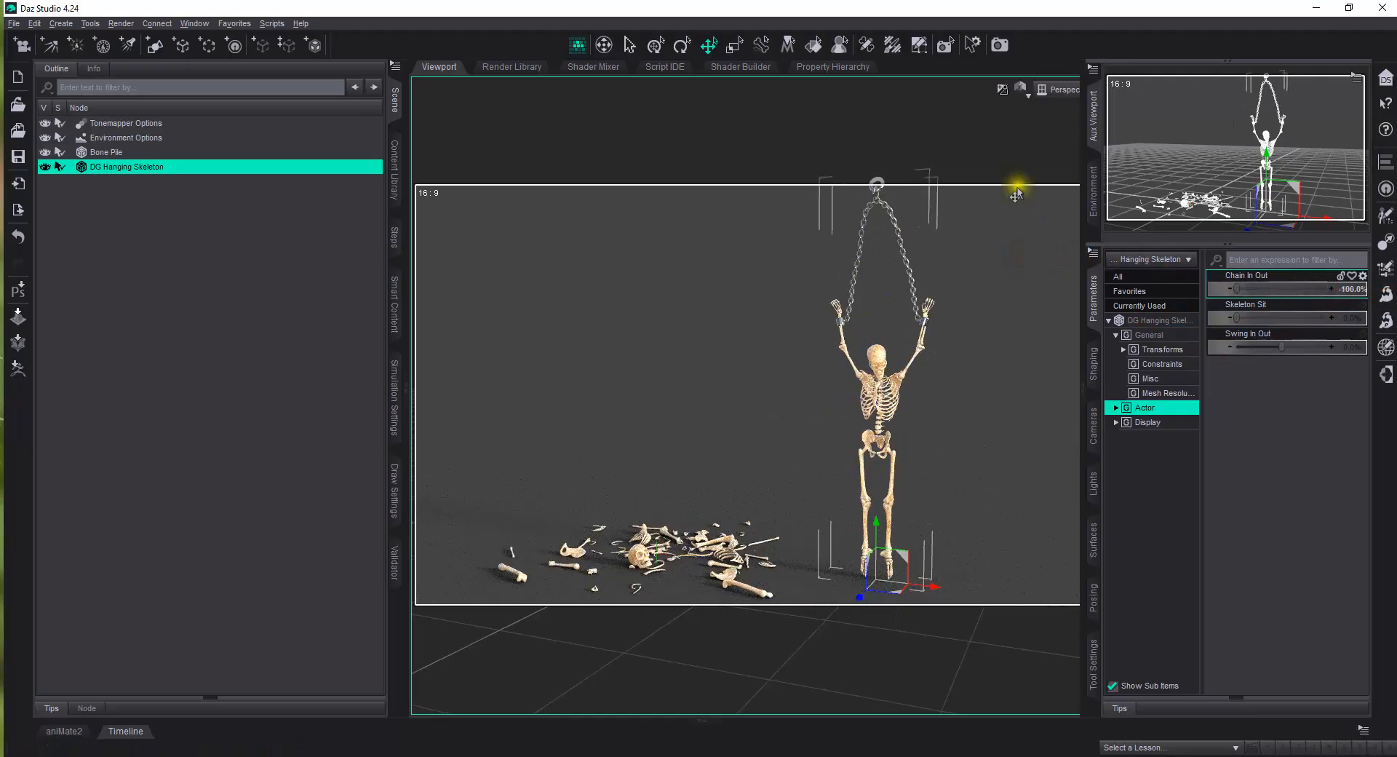
left_click(1321, 292, "alt")
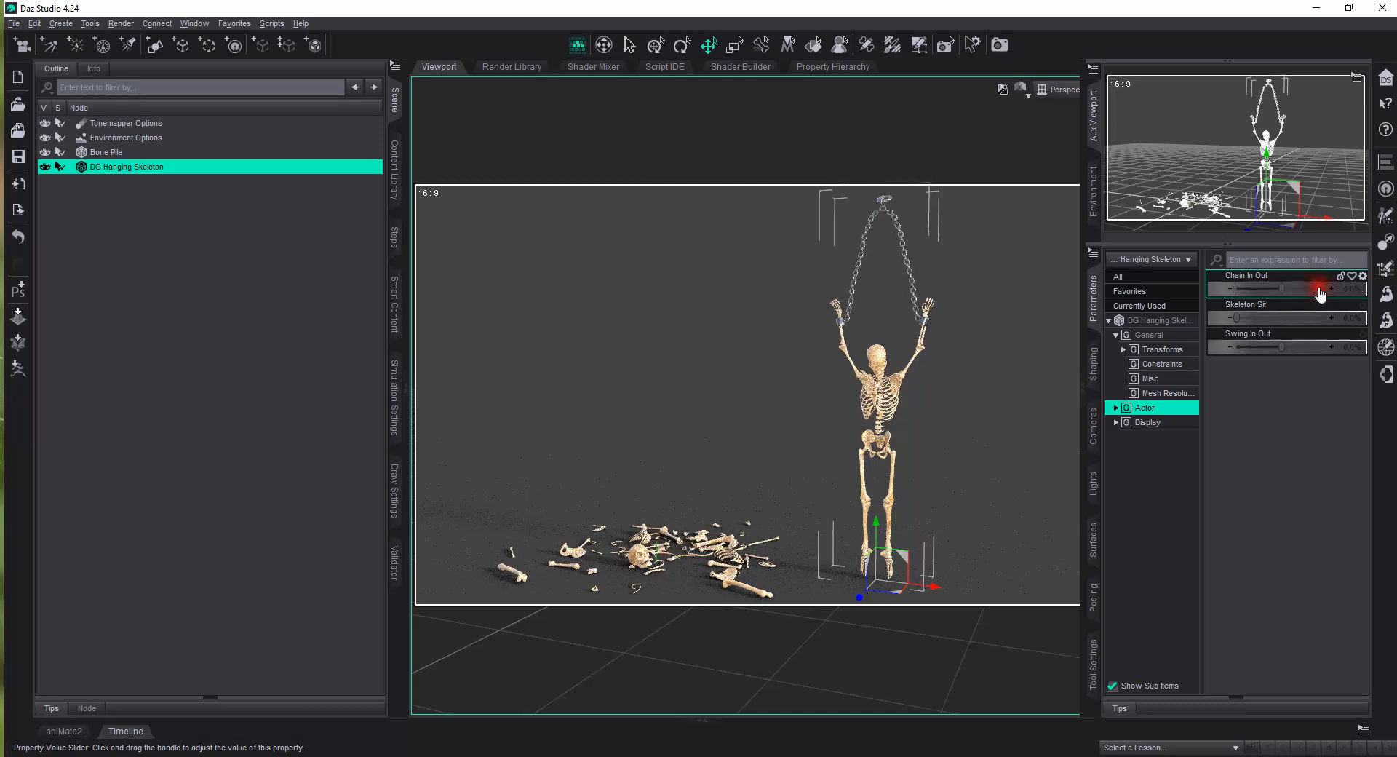
Test Swing In Out on DG Hanging Skeleton in both directions and leave it at -7.2%
left_click_drag(1282, 348, 1347, 361)
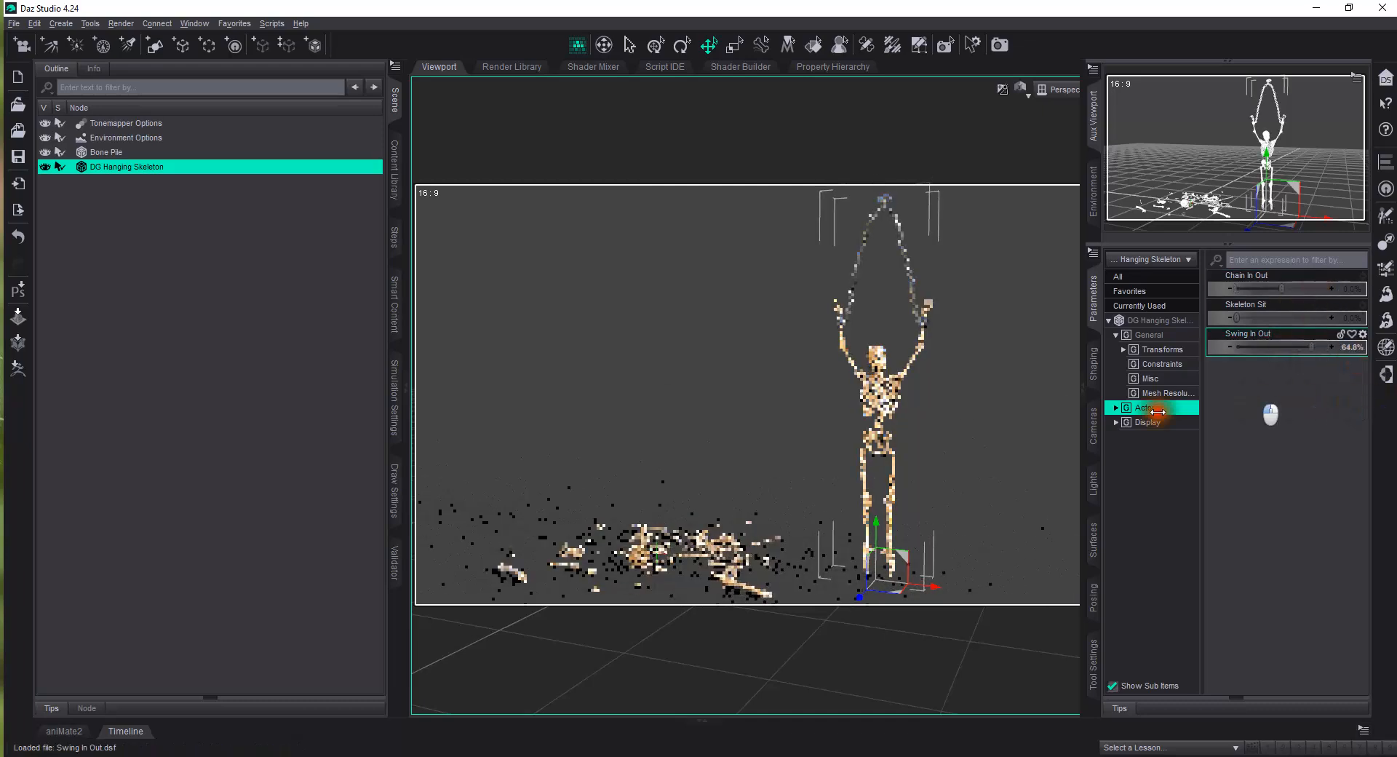
left_click_drag(1359, 429, 1279, 458)
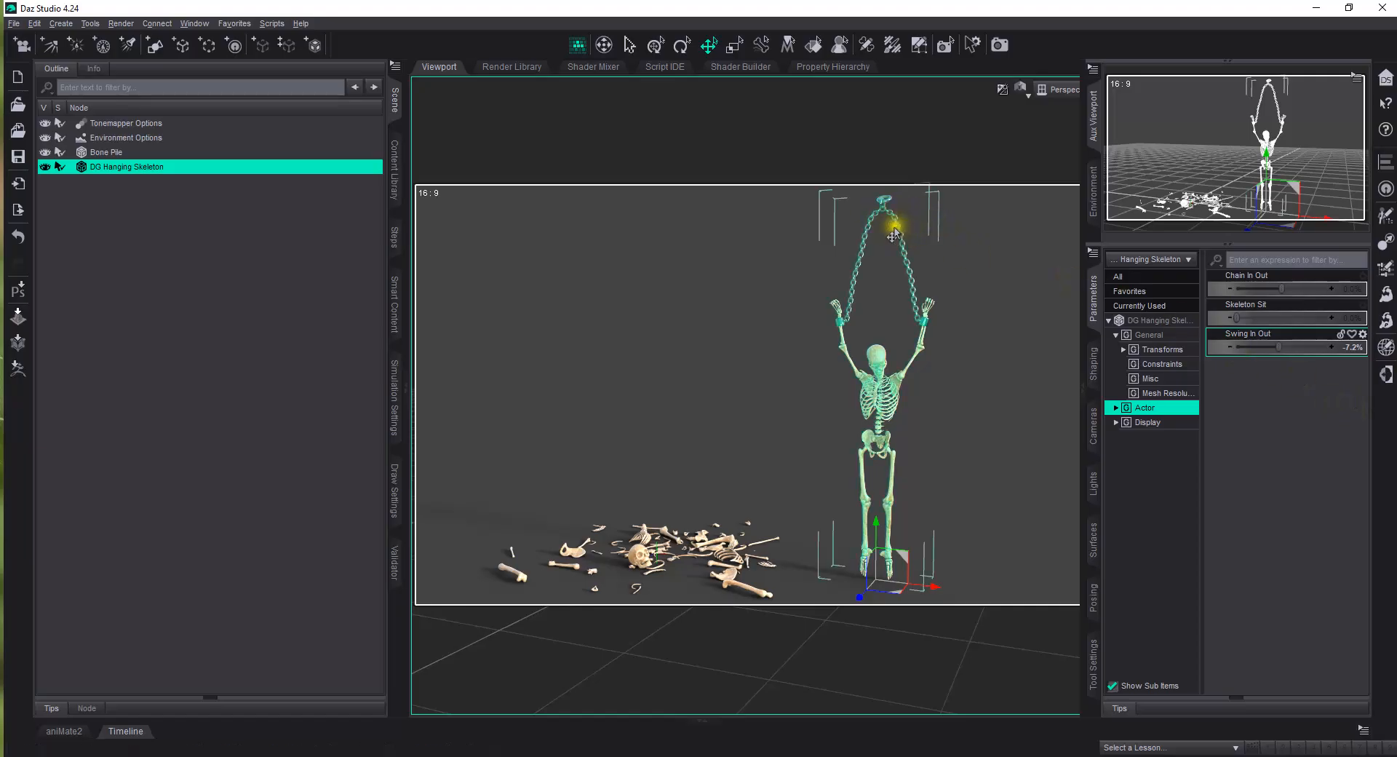
left_click(895, 230)
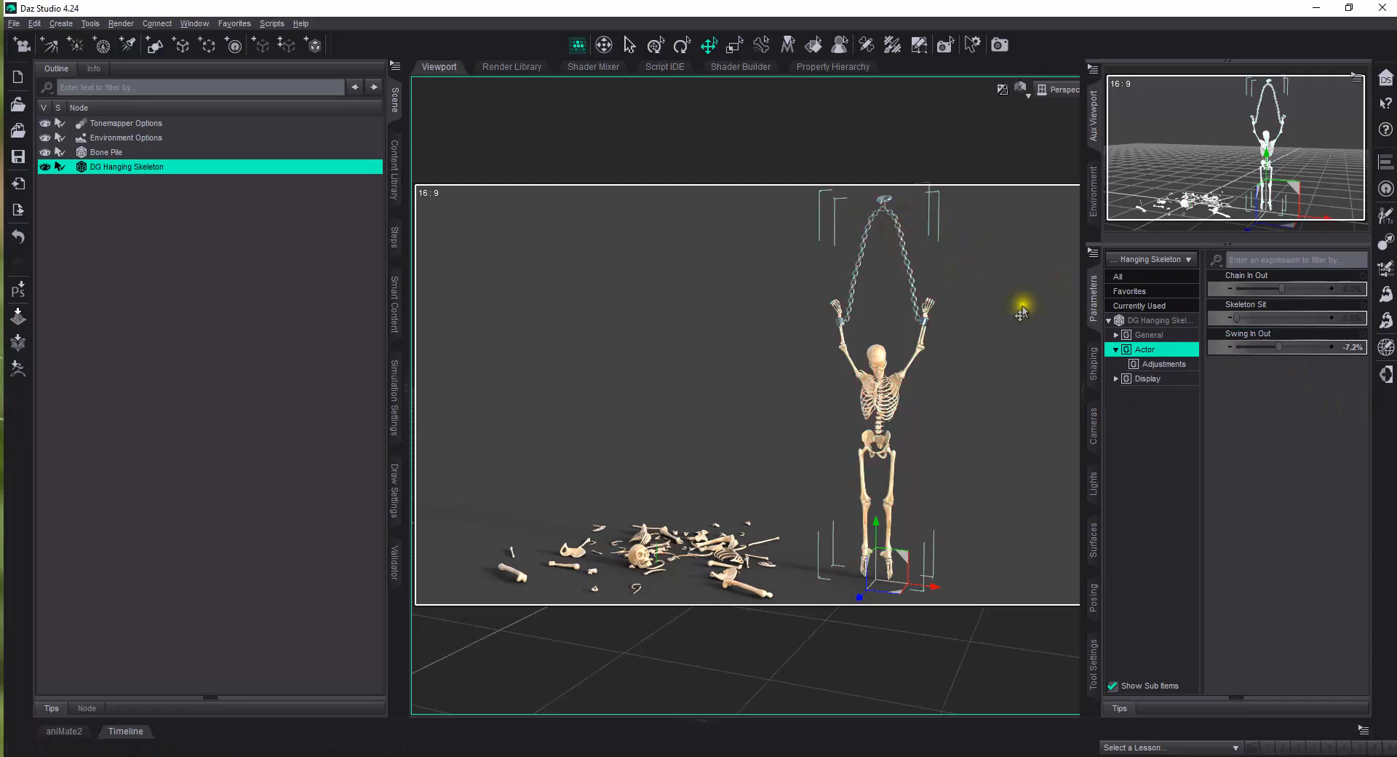
Try rotating DG Hanging Skeleton with its General transform parameters and undo the rotation
left_click(1180, 333)
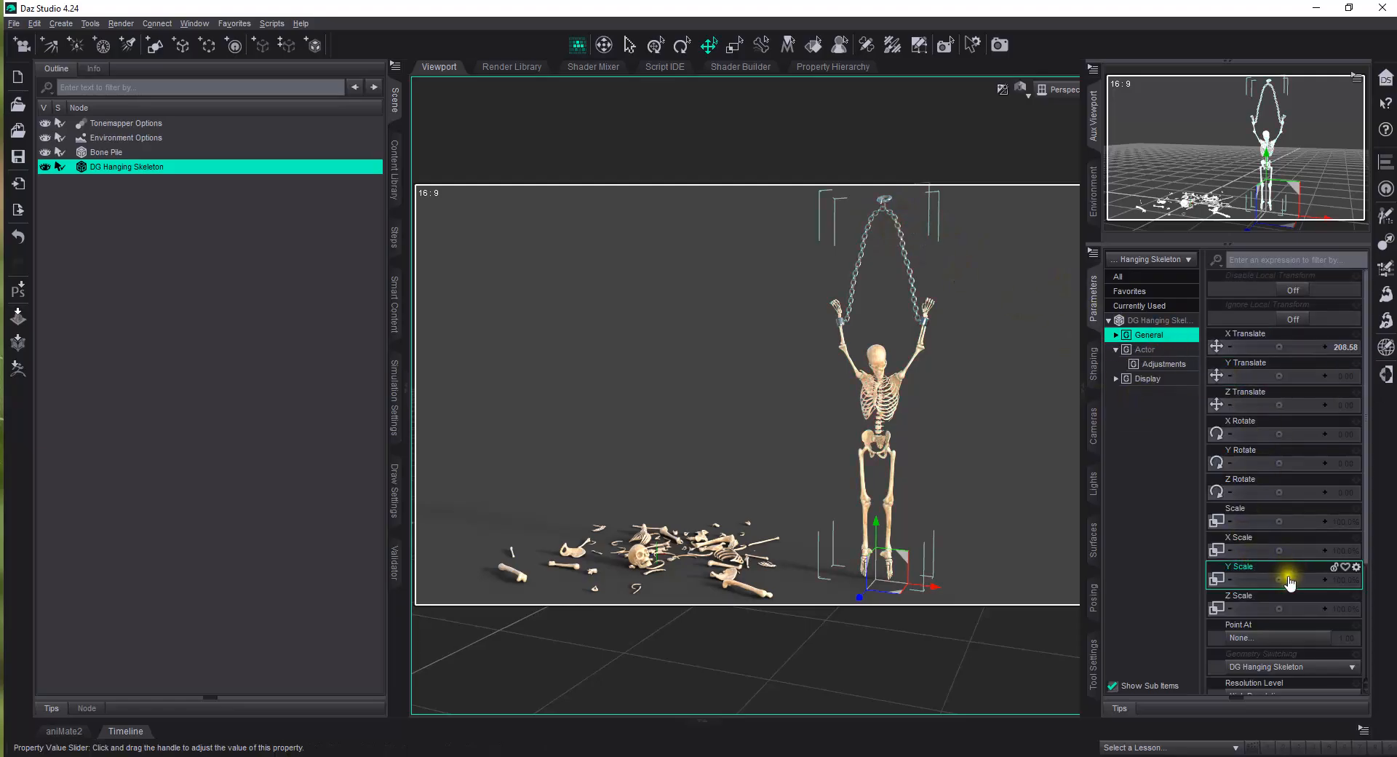
left_click_drag(1282, 435, 1282, 435)
key("ctrl+z")
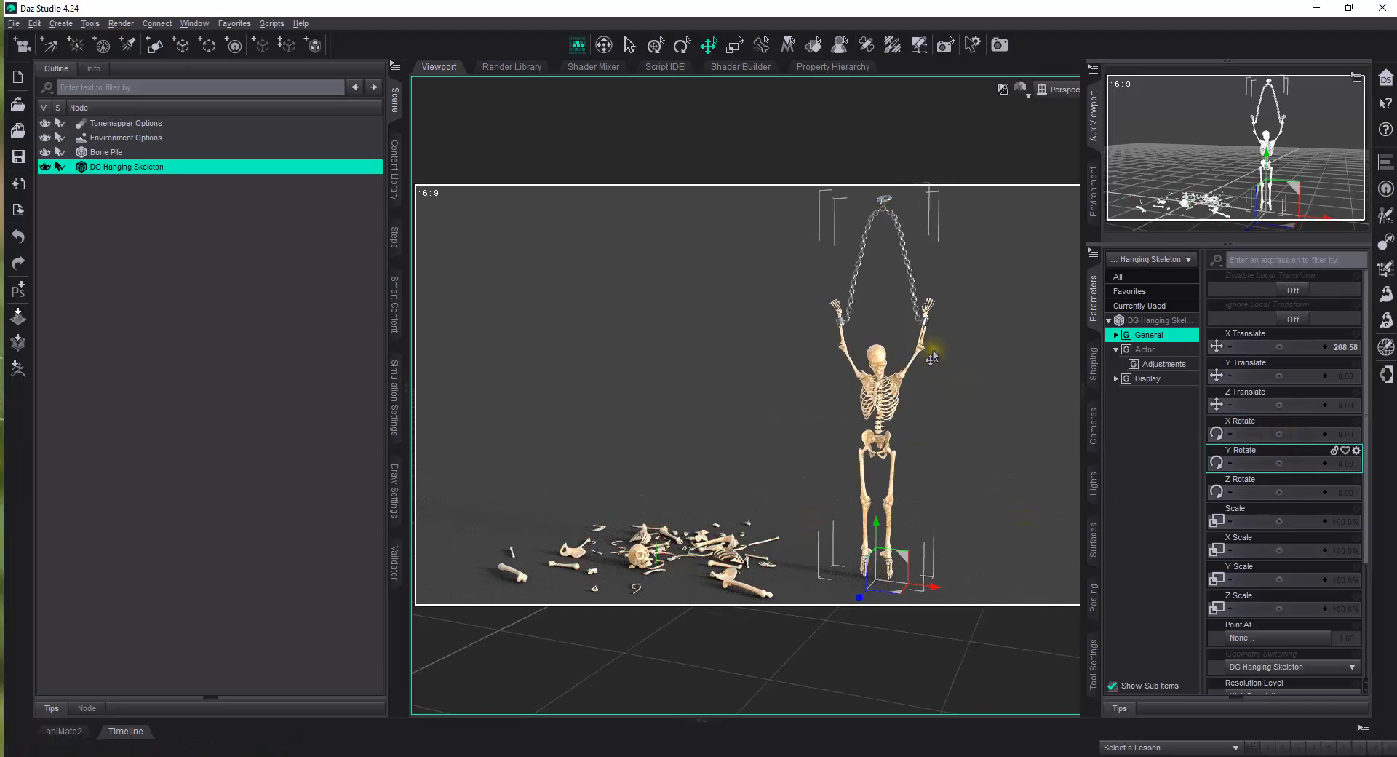
Select the Bone Pile prop and show its Actor parameters
scroll(712, 474, "down", 5)
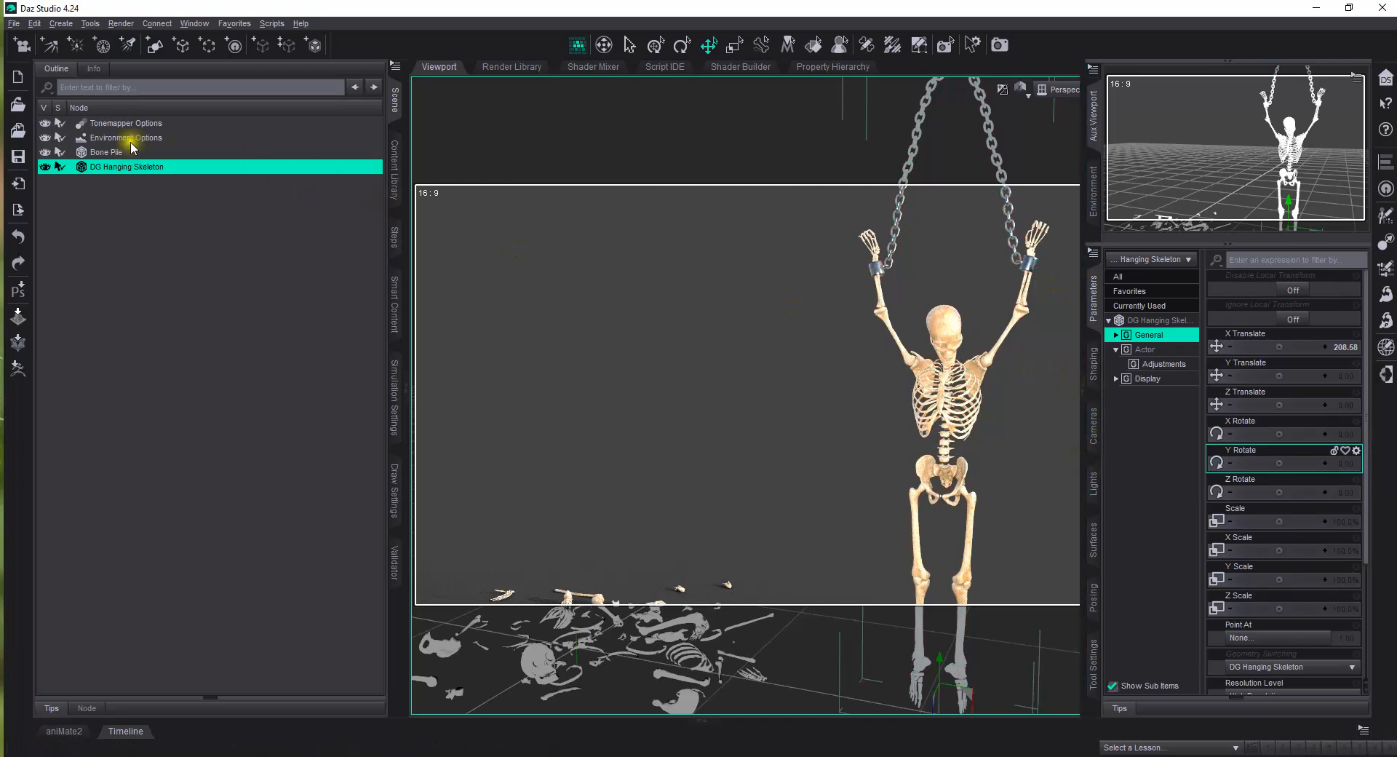
left_click(117, 153)
left_click(1149, 408)
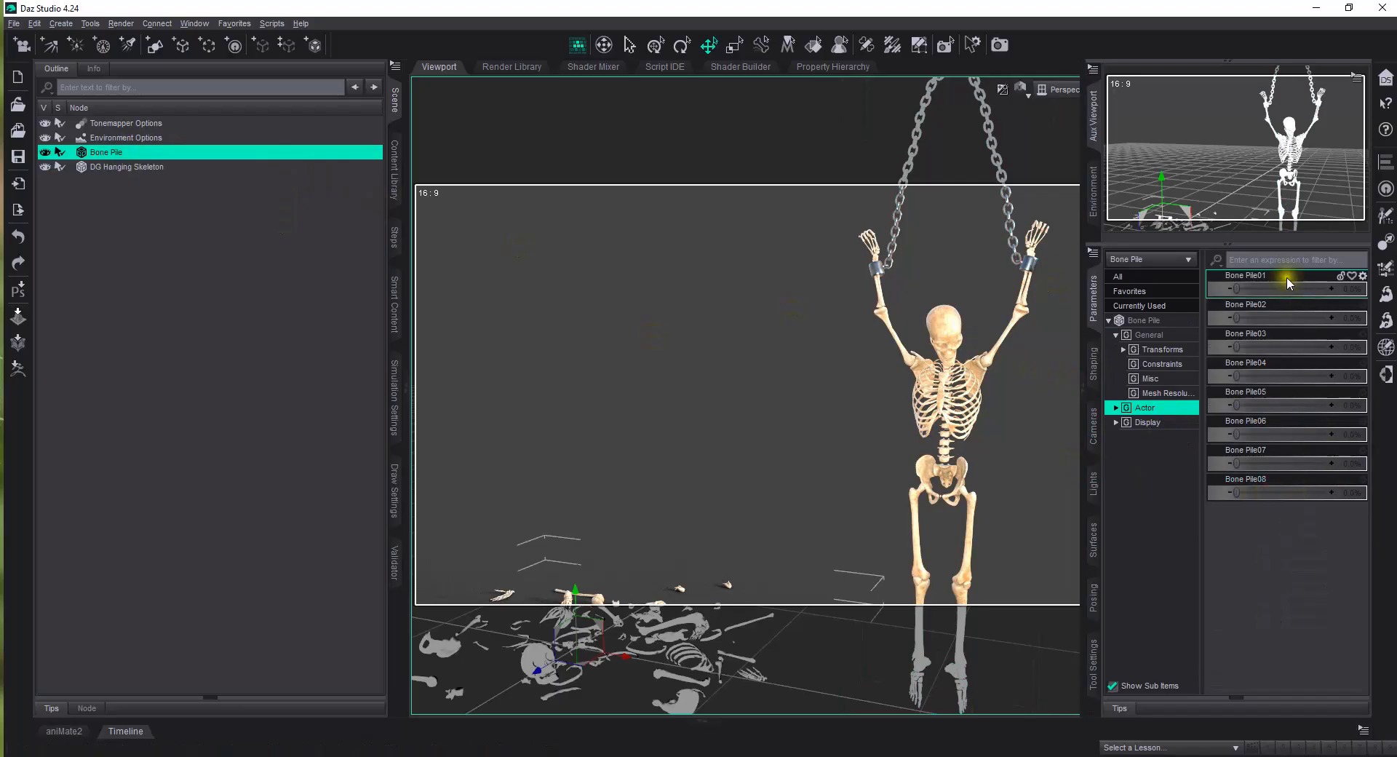
Reframe the view on the scattered Bone Pile from above, using an enlarged viewport and restoring the parameter display
scroll(973, 391, "up", 4)
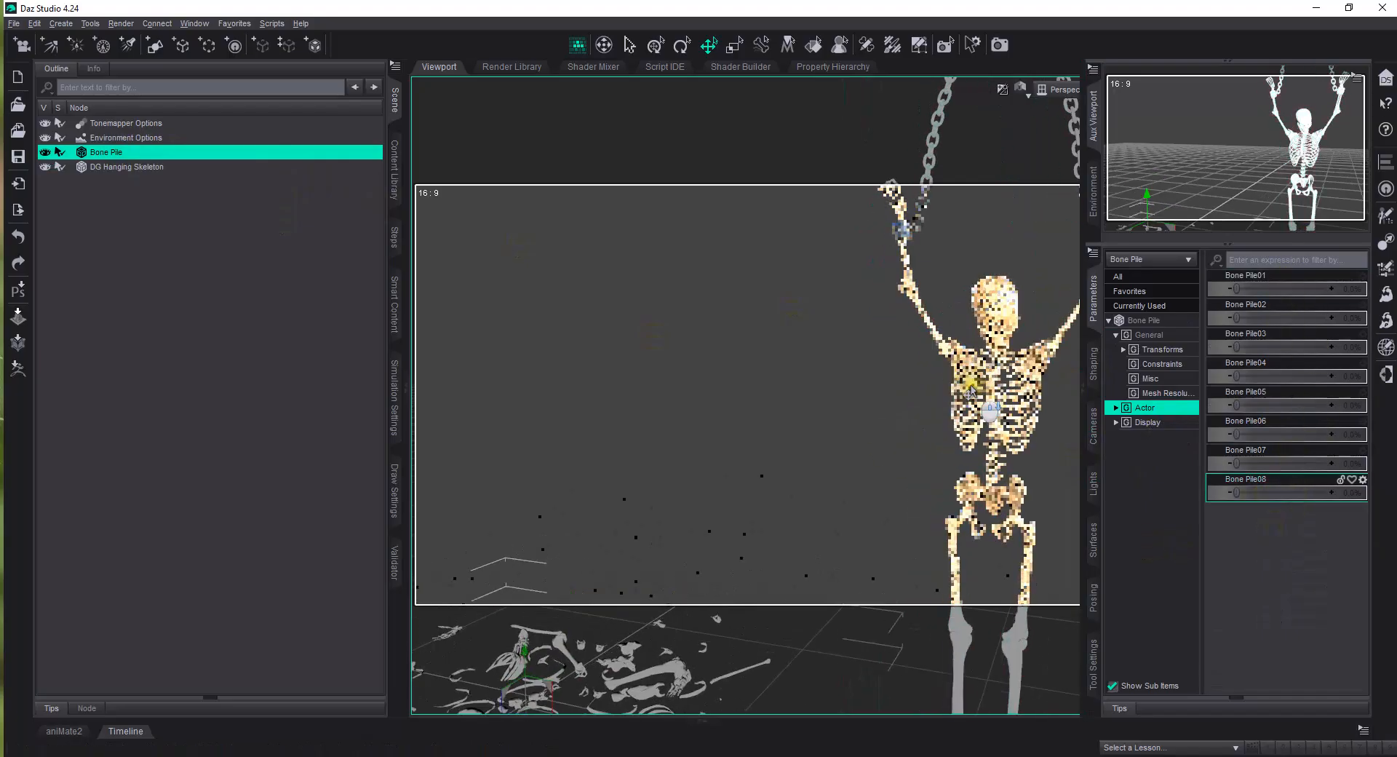
scroll(972, 391, "down", 4)
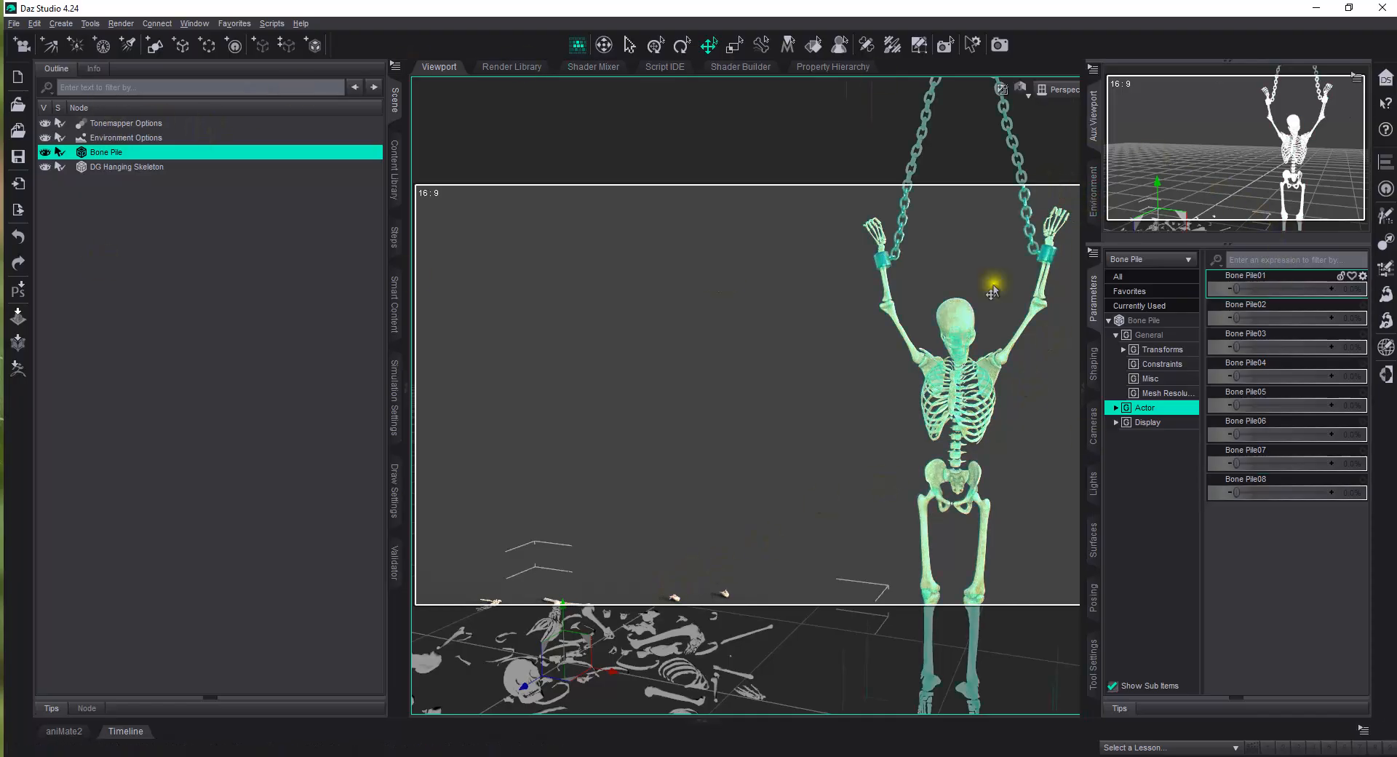
left_click(1086, 389)
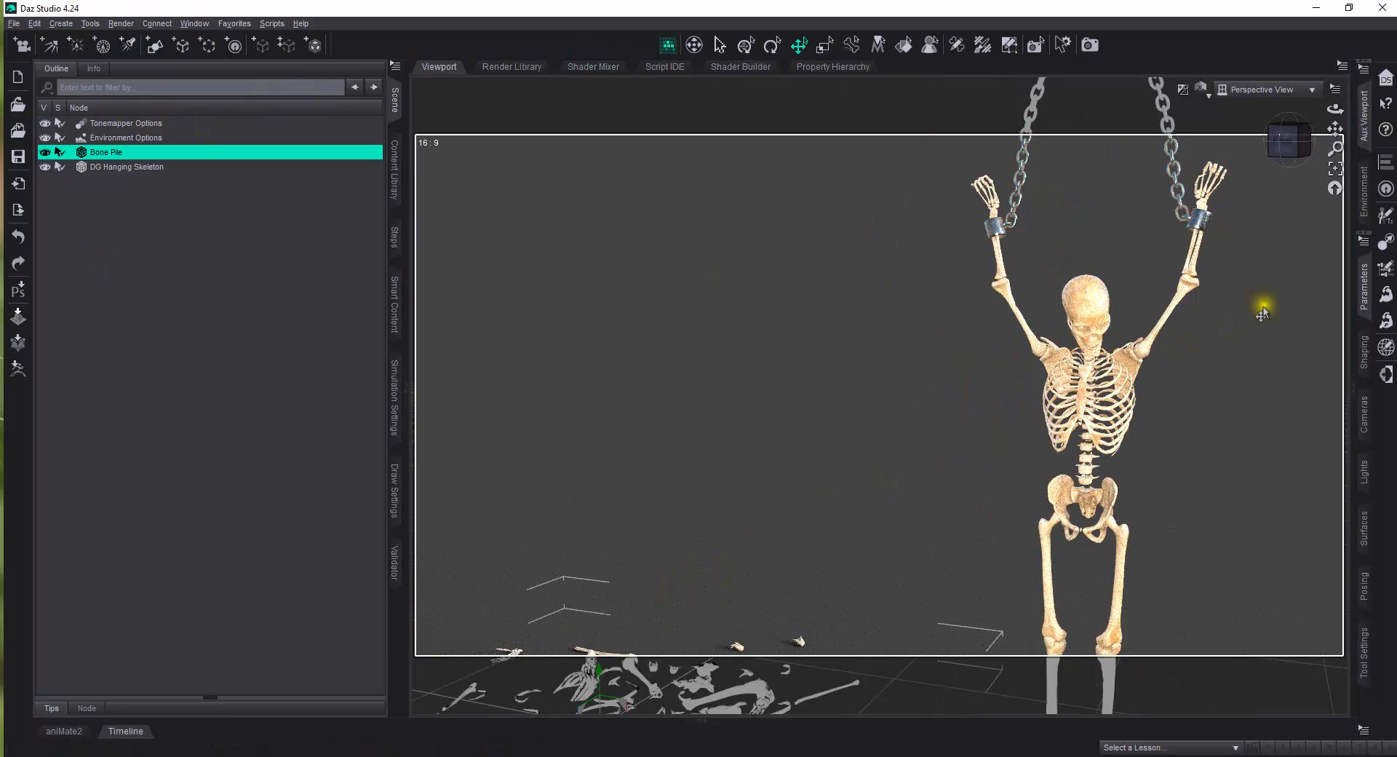
left_click_drag(1334, 127, 1334, 126)
left_click_drag(1283, 164, 1282, 175)
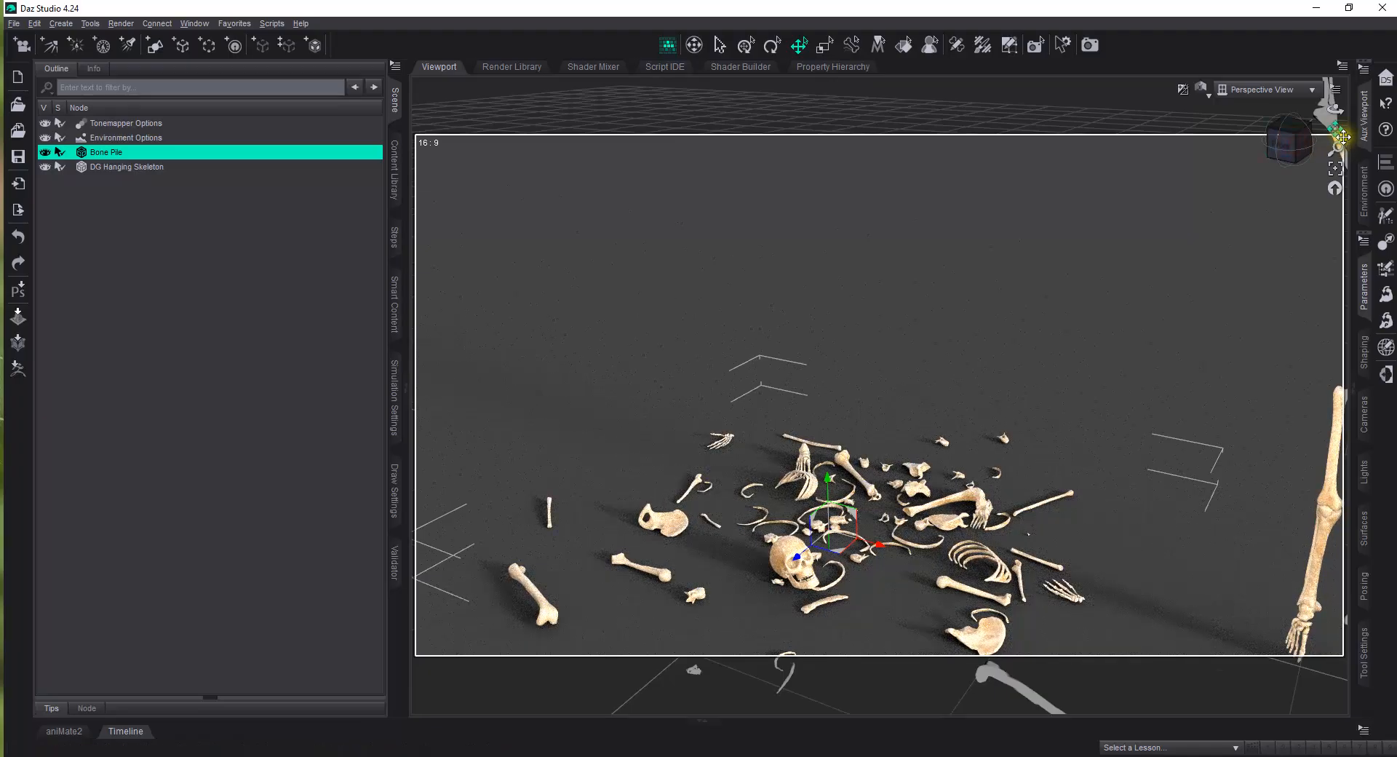
left_click_drag(1340, 128, 1339, 125)
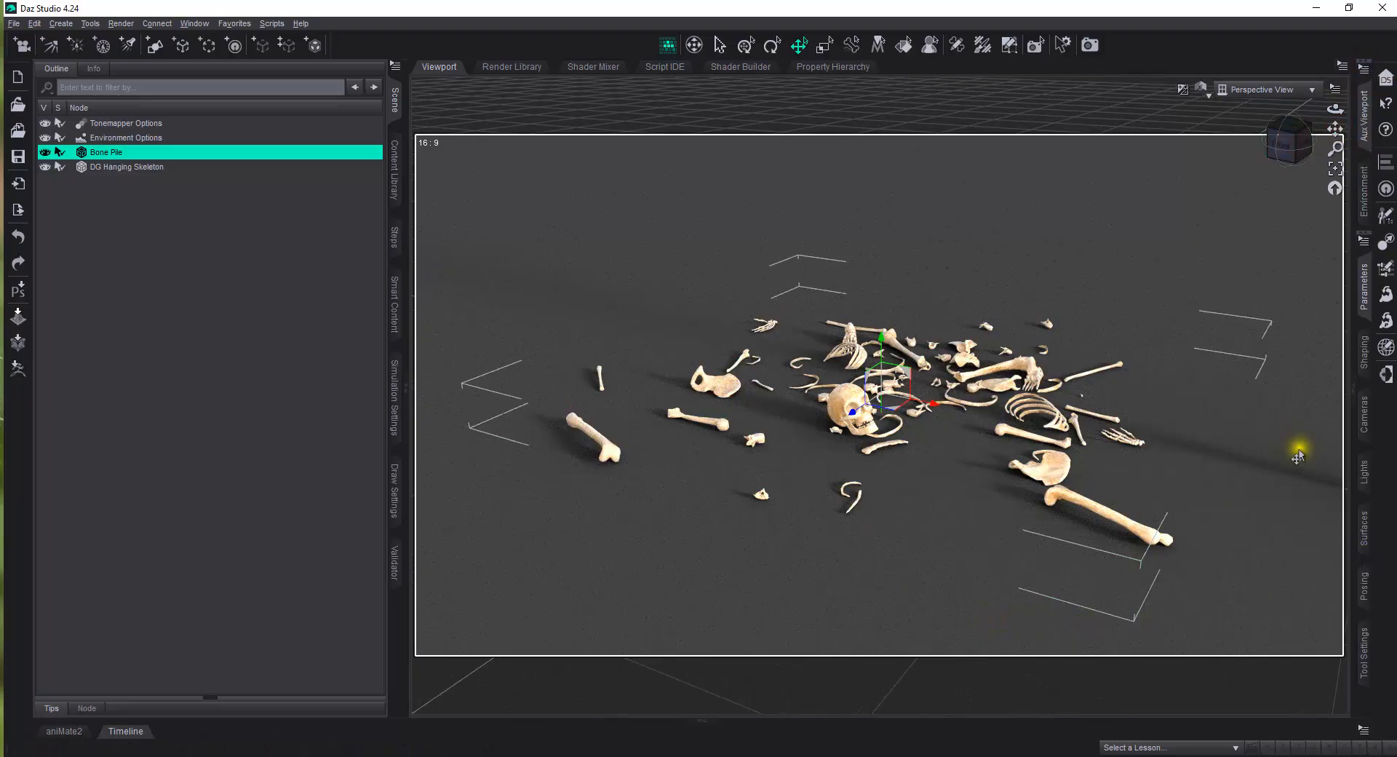
left_click(1354, 391)
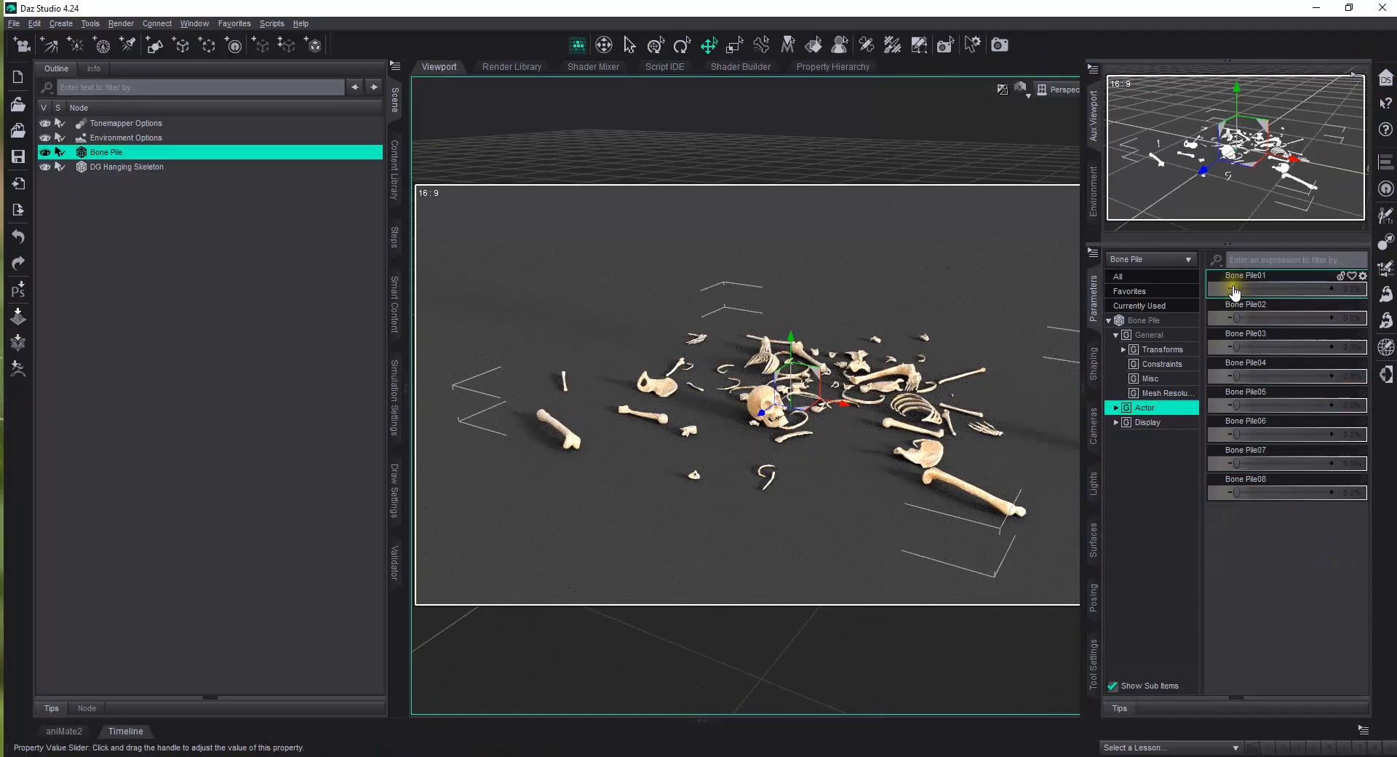
Try the Bone Pile01 to Bone Pile08 arrangements on the Bone Pile one at a time, resetting each to zero
left_click_drag(1239, 288, 1157, 290)
left_click_drag(1237, 318, 1380, 357)
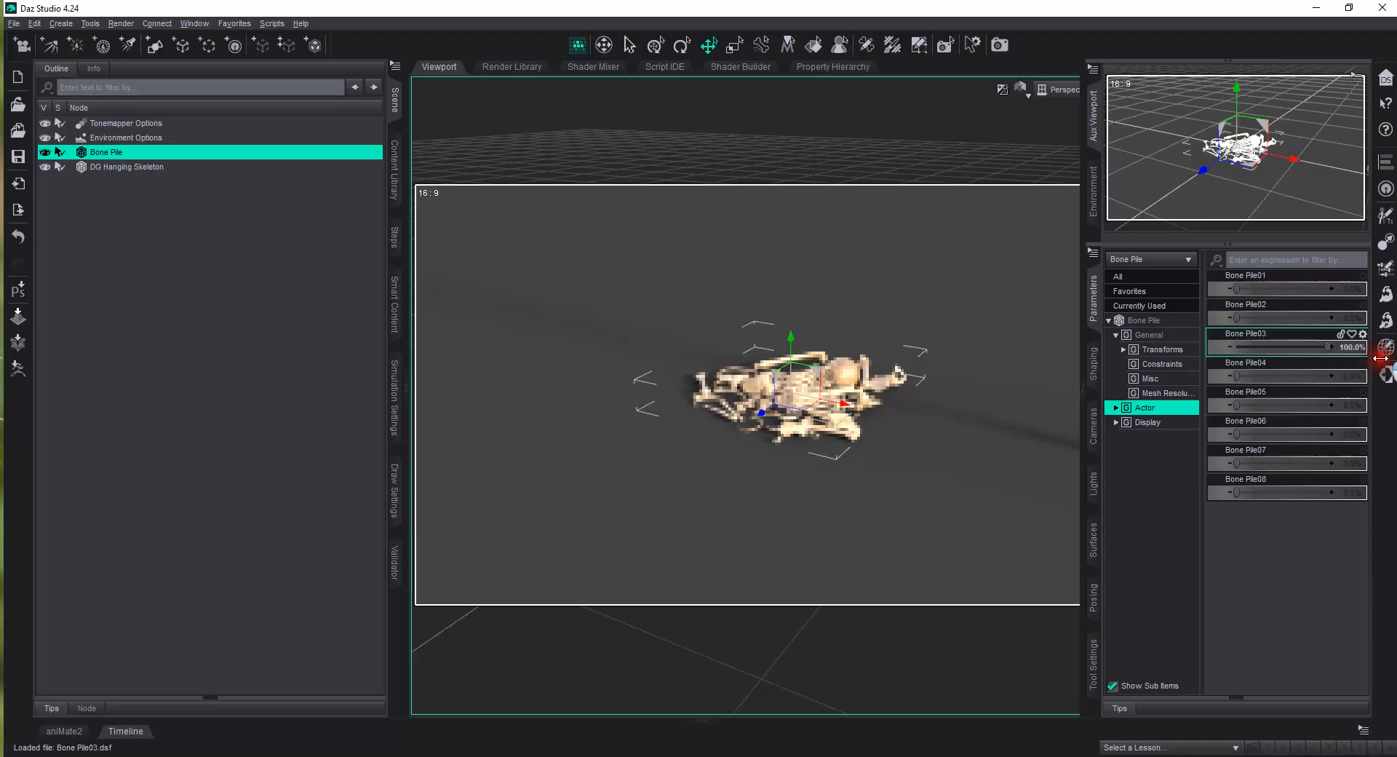
left_click_drag(1261, 346, 1114, 324)
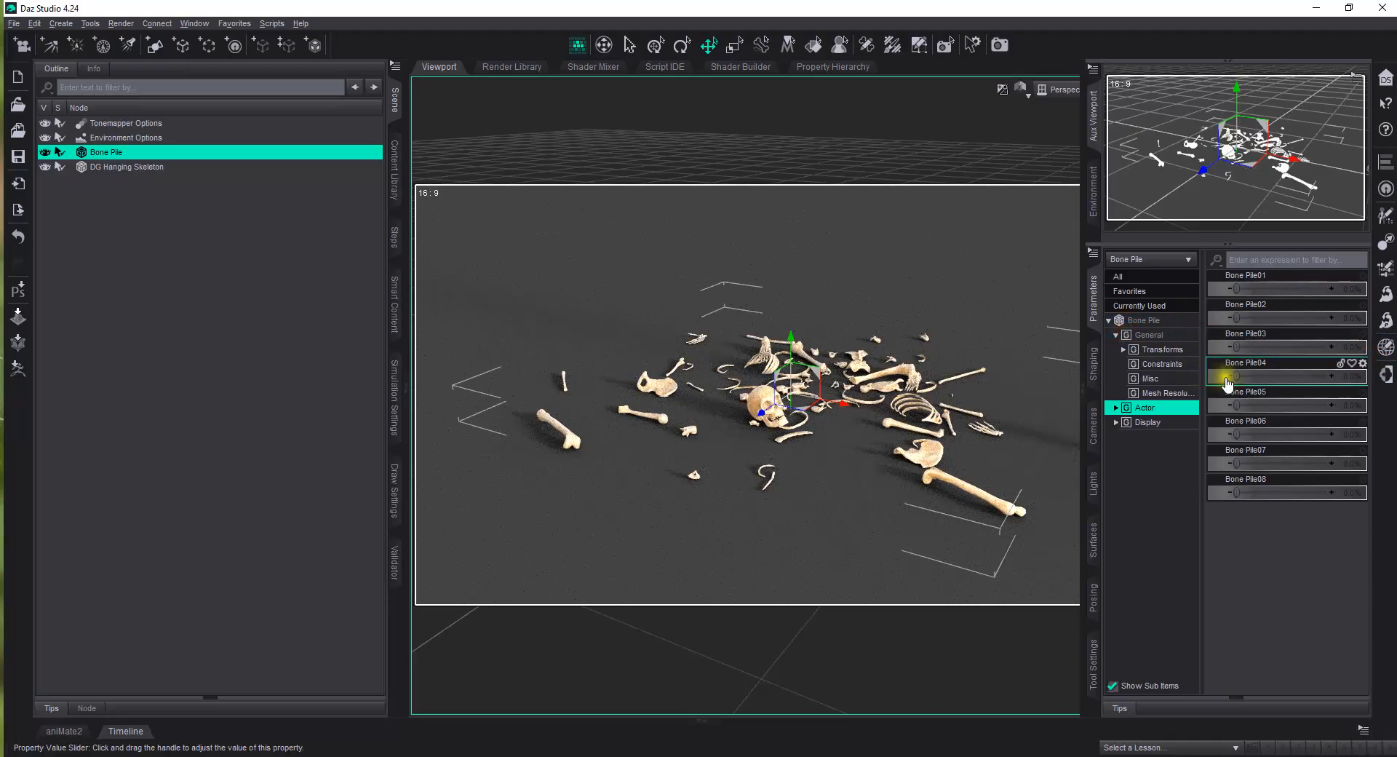
left_click_drag(1236, 373, 1326, 434)
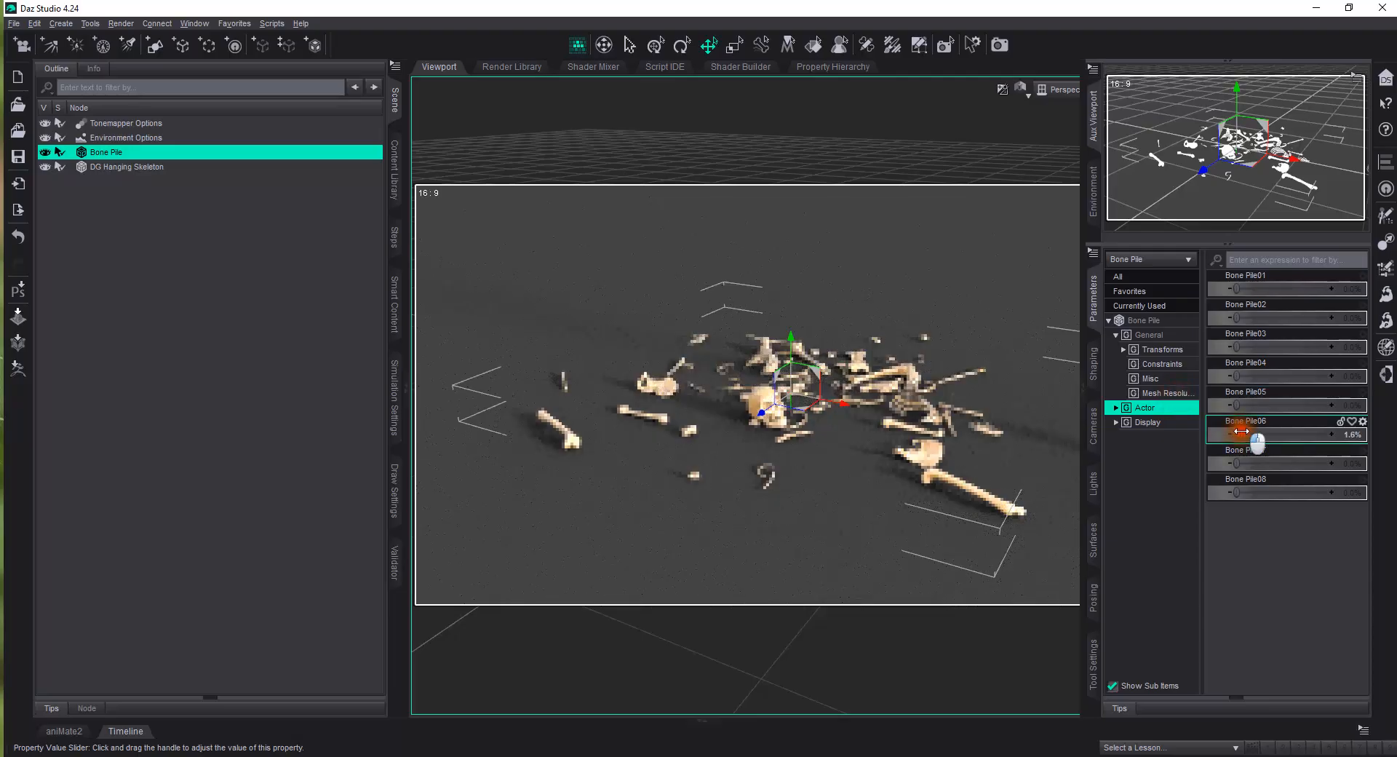
left_click_drag(1339, 435, 1360, 458)
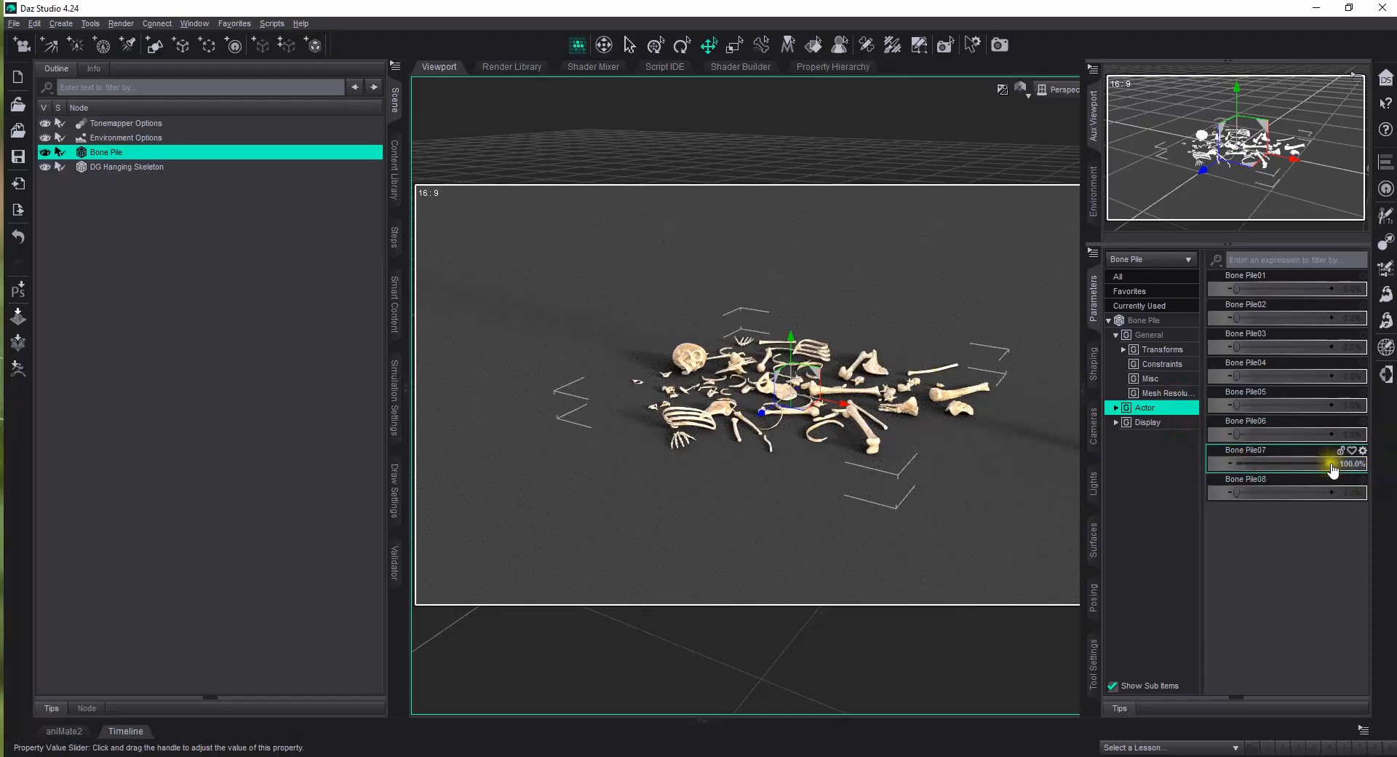
left_click_drag(1328, 463, 1387, 492)
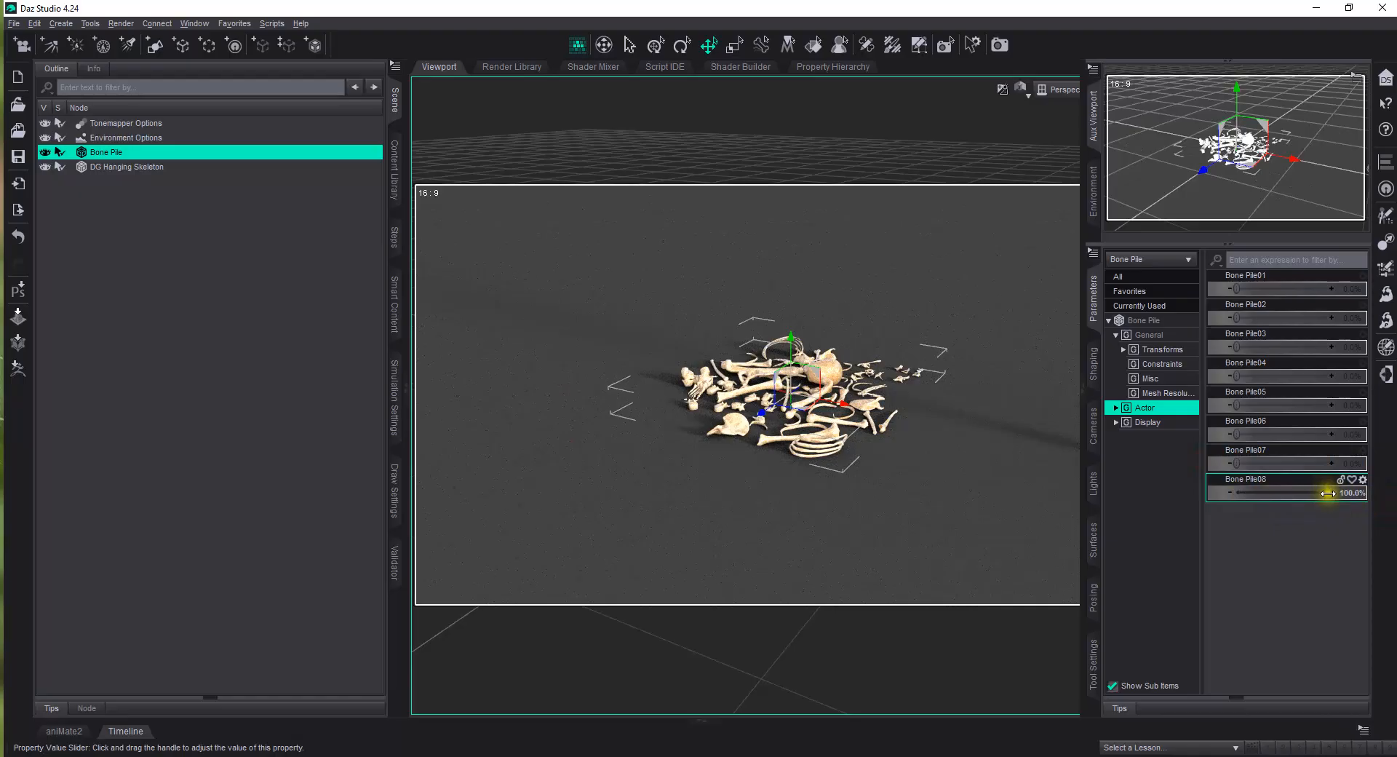
left_click_drag(1308, 494, 1257, 510)
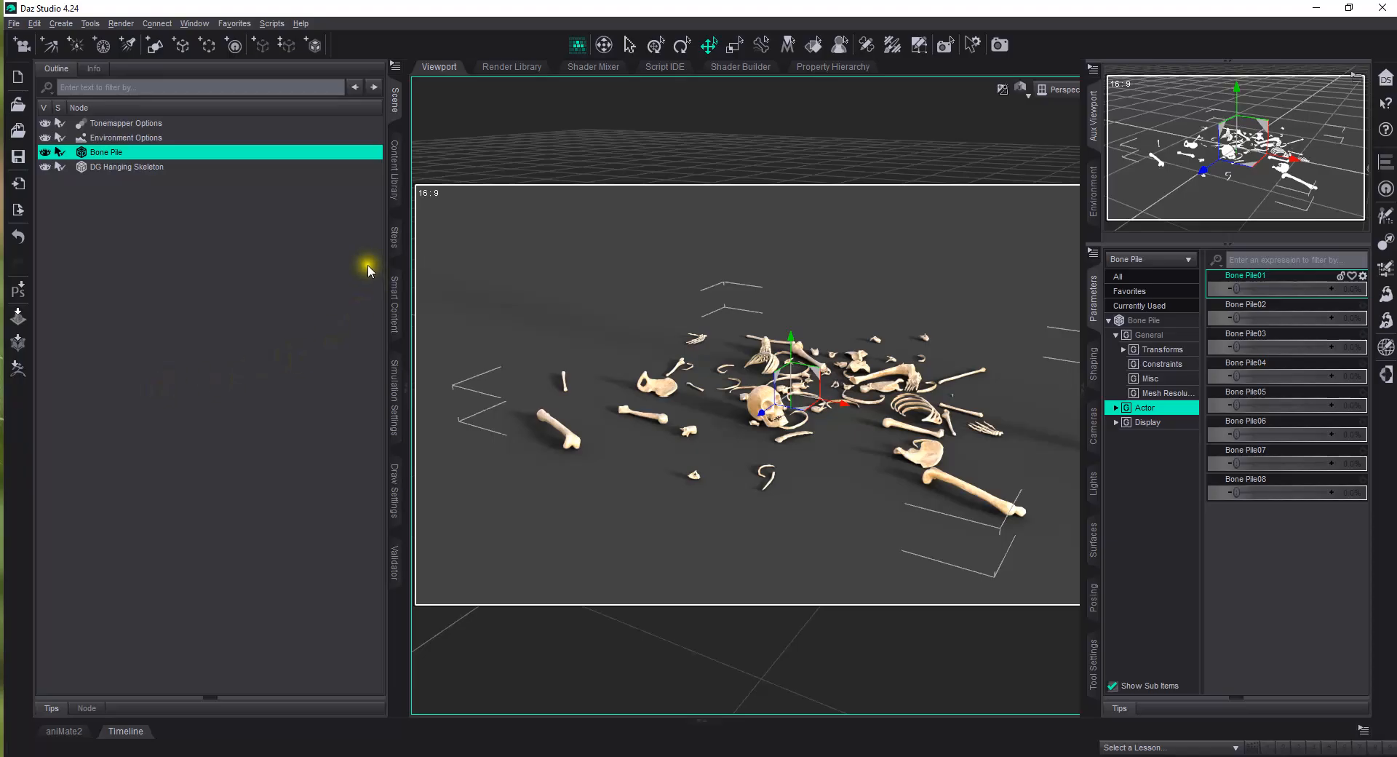
Load a second DG Bone Pile from the EYS Dungeon Small Props and return to the scene outline
left_click(395, 167)
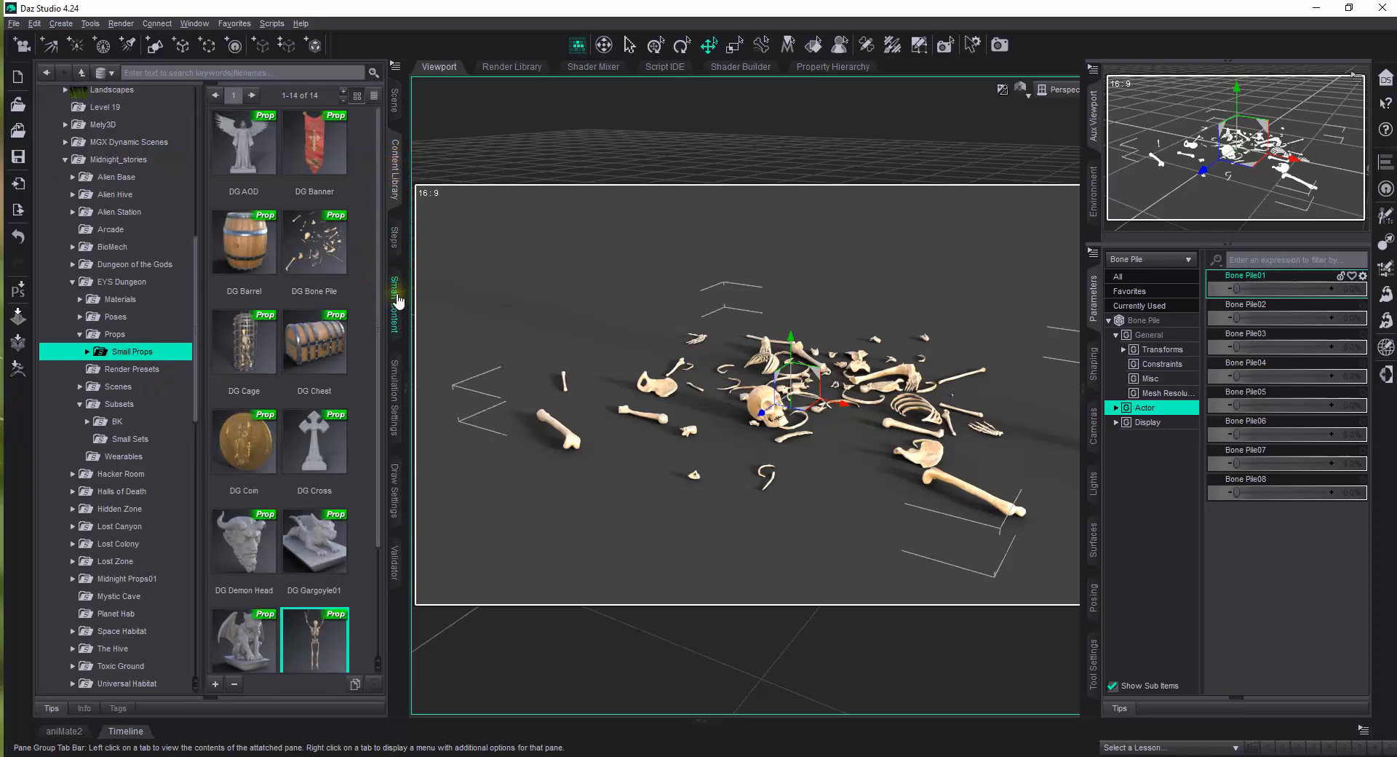
left_click(317, 248)
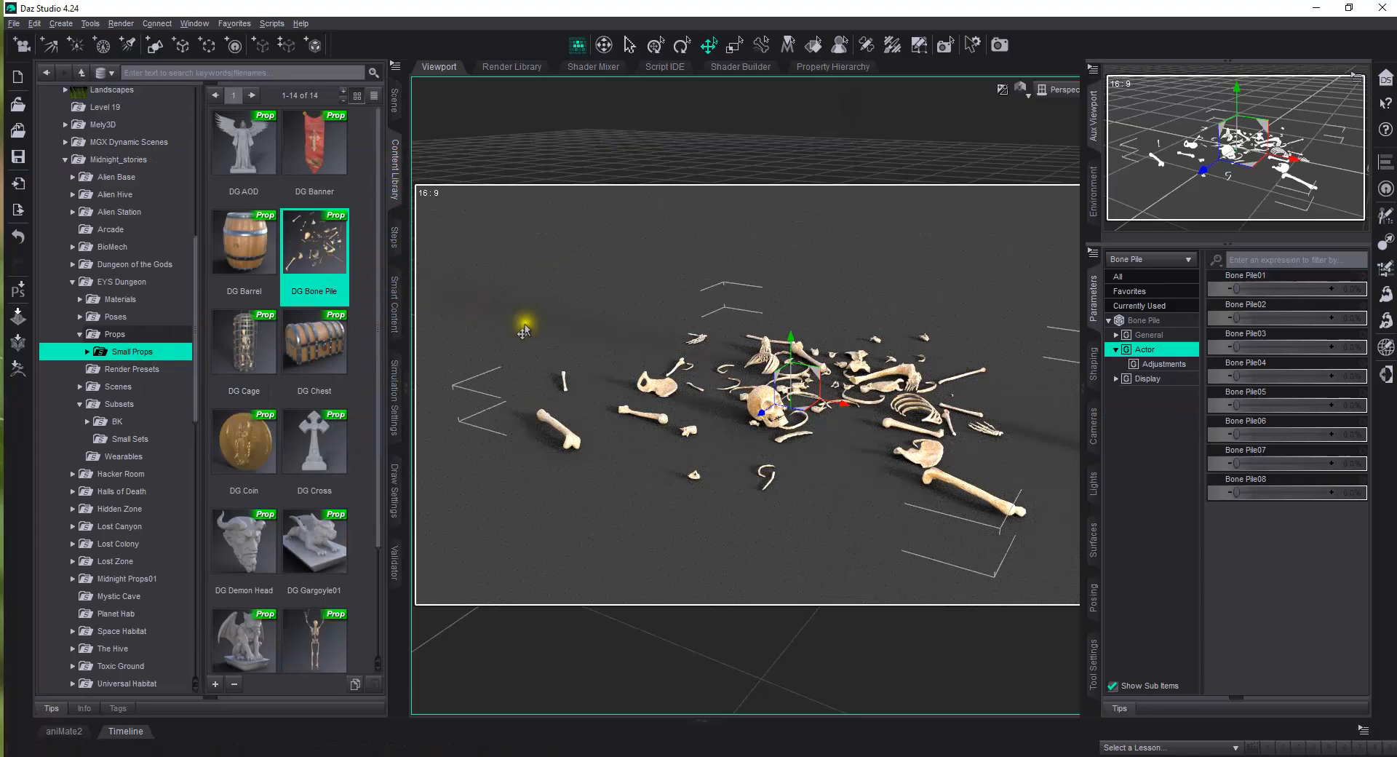
left_click(395, 100)
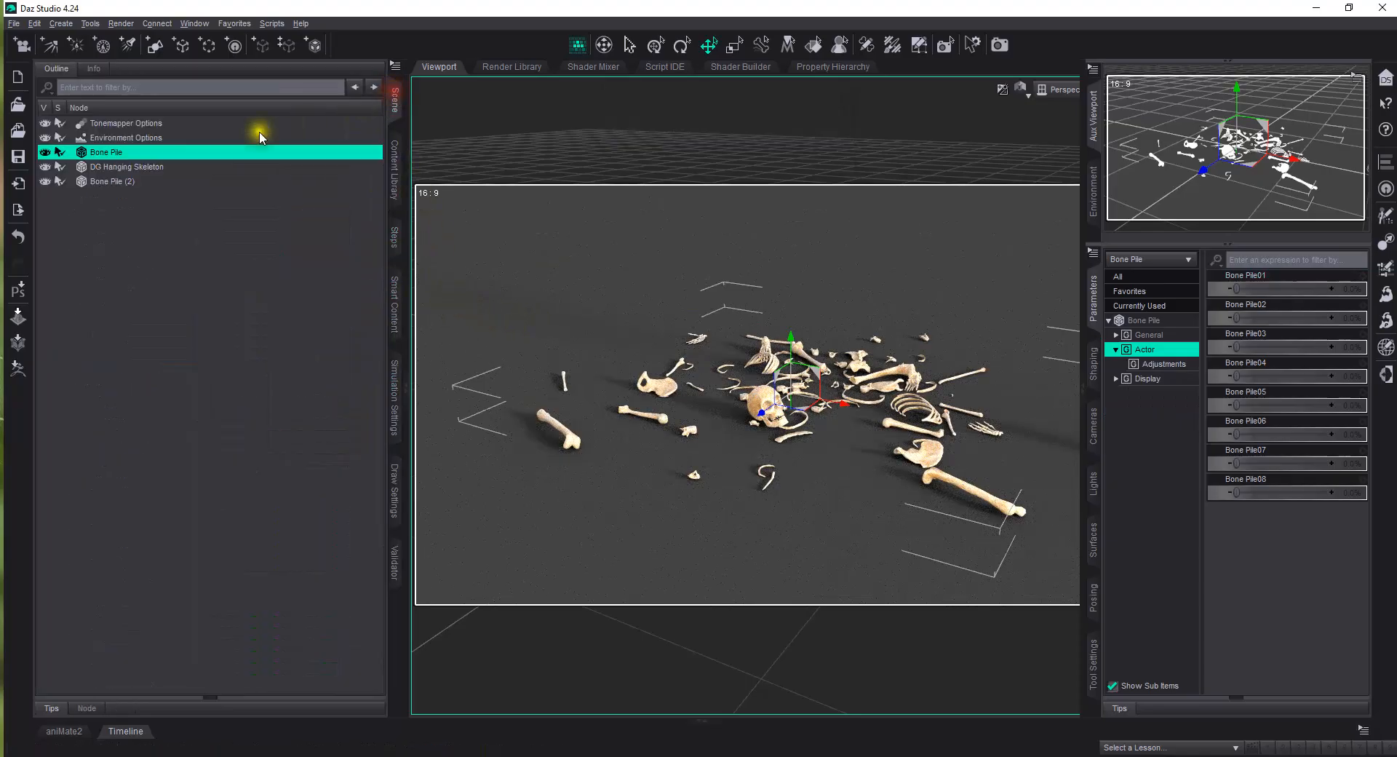
Move Bone Pile (2) behind and to the left of the original pile, and rearrange its bones with the Bone Pile07 parameter
left_click(124, 180)
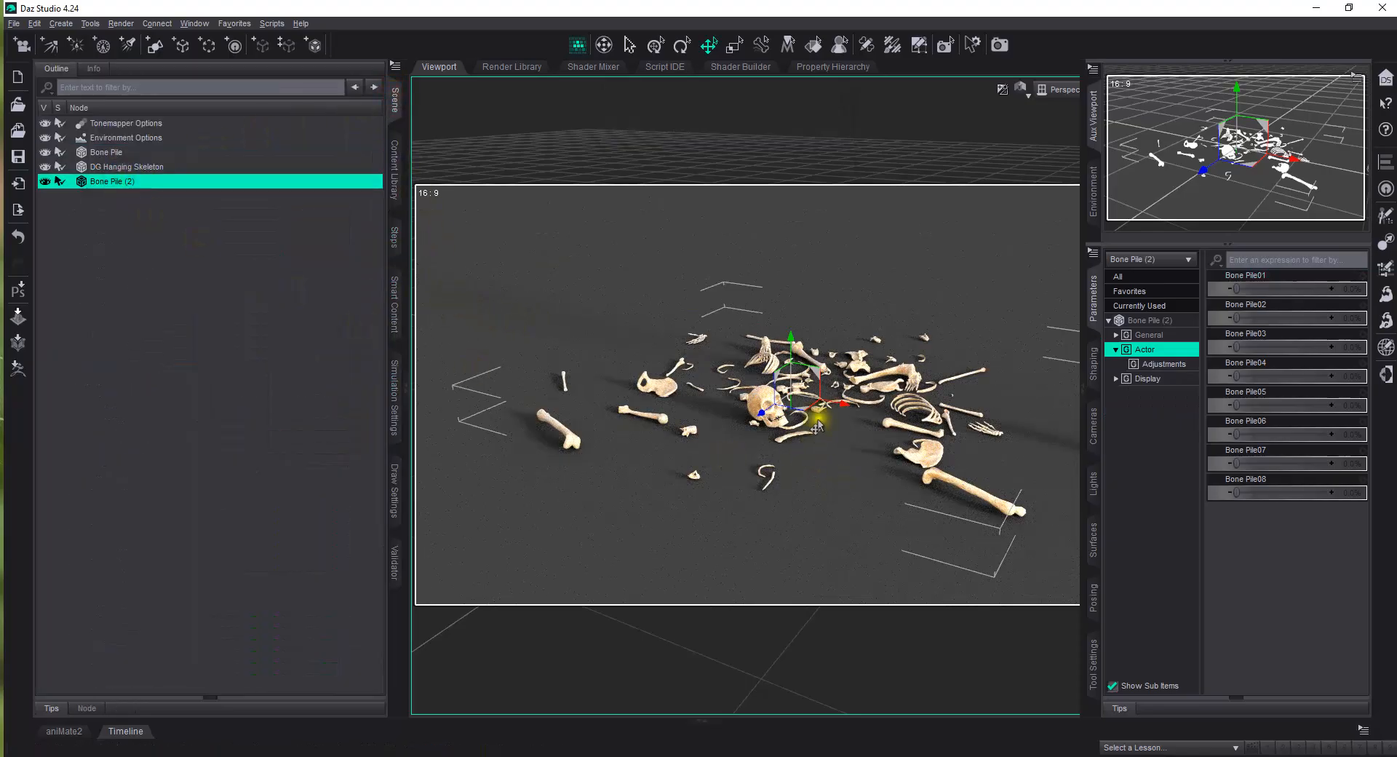
mouse_move(799, 418)
left_mouse_down()
mouse_move(804, 439)
mouse_move(724, 300)
mouse_move(618, 307)
mouse_move(656, 354)
mouse_move(693, 368)
mouse_move(675, 345)
left_mouse_up()
mouse_move(1236, 345)
left_mouse_down()
mouse_move(1329, 347)
mouse_move(1237, 346)
left_mouse_up()
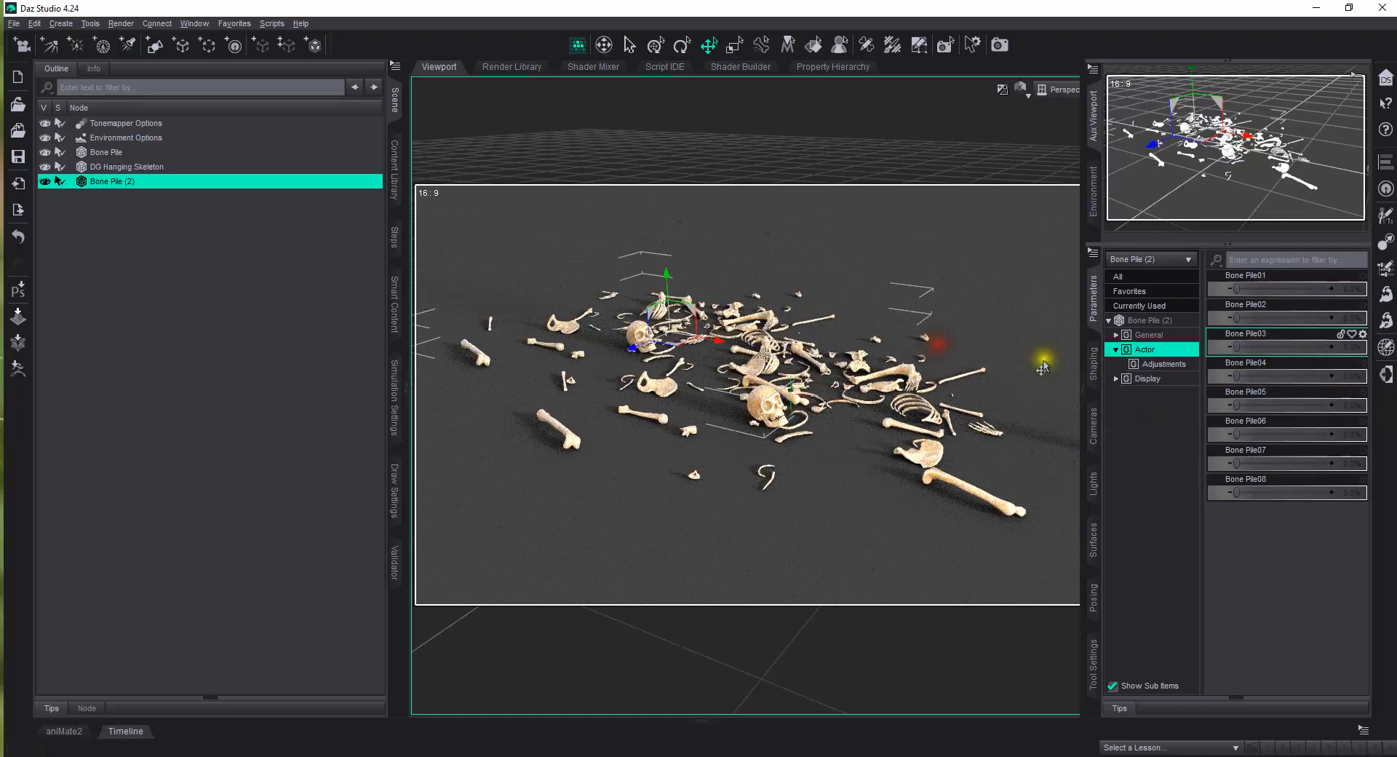
left_click_drag(1238, 460, 1329, 463)
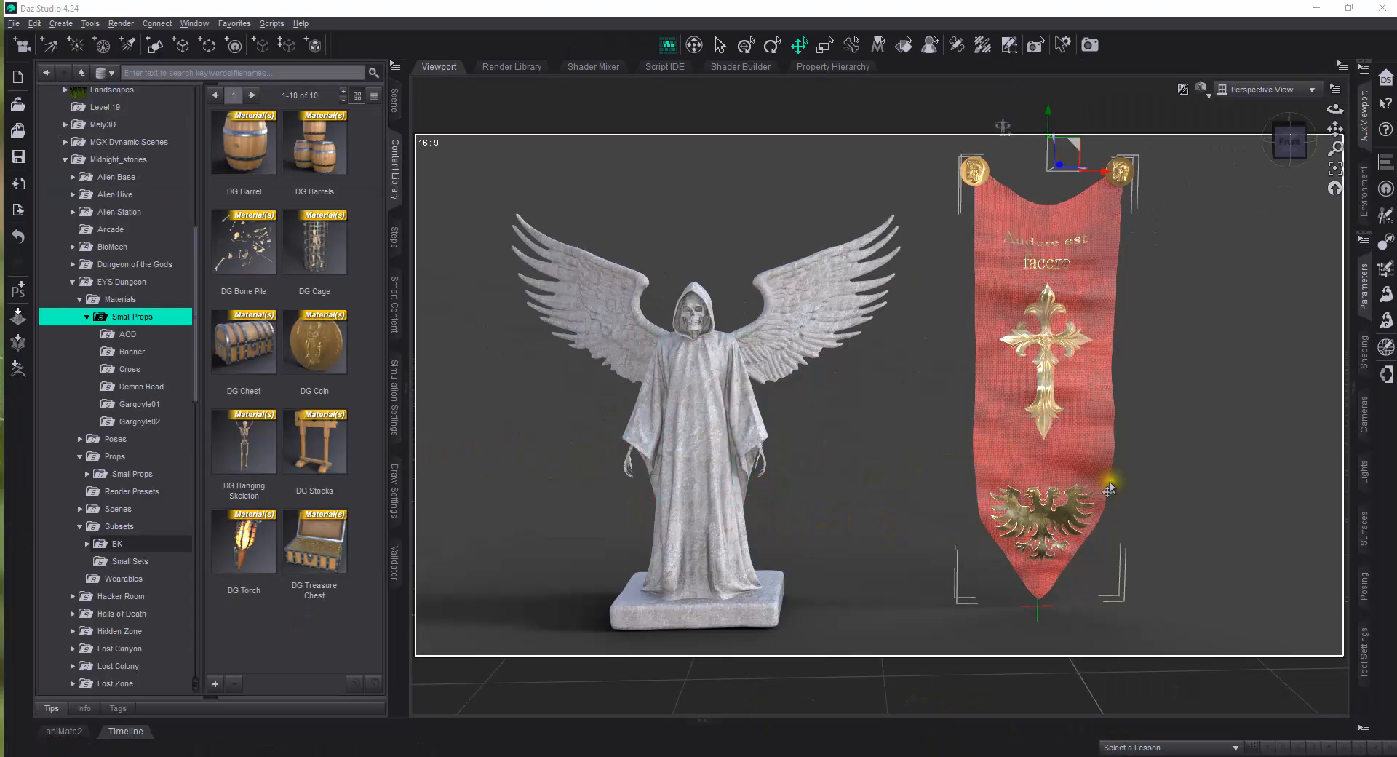
Apply the DG Banner Black material to the hanging banner and switch it back to DG Banner Red
left_click(1054, 407)
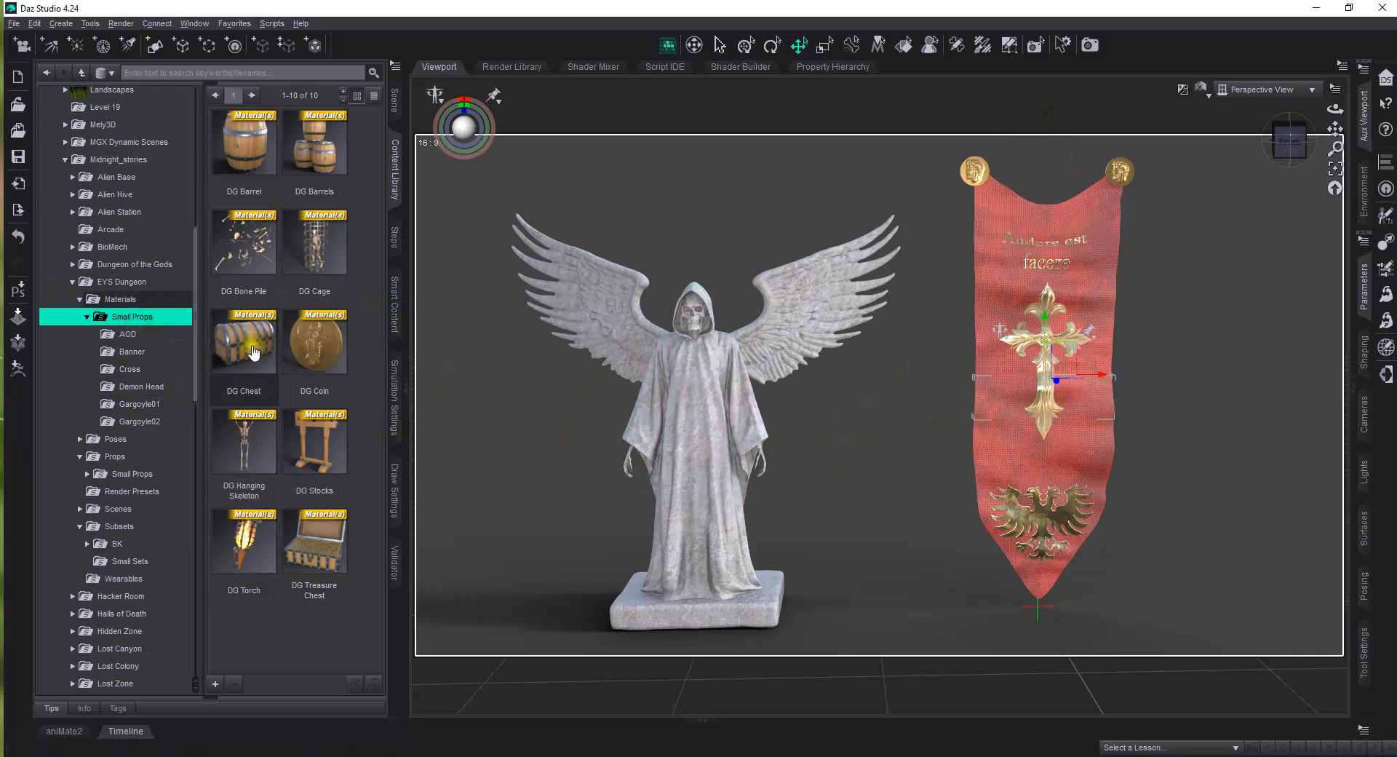
mouse_move(309, 540)
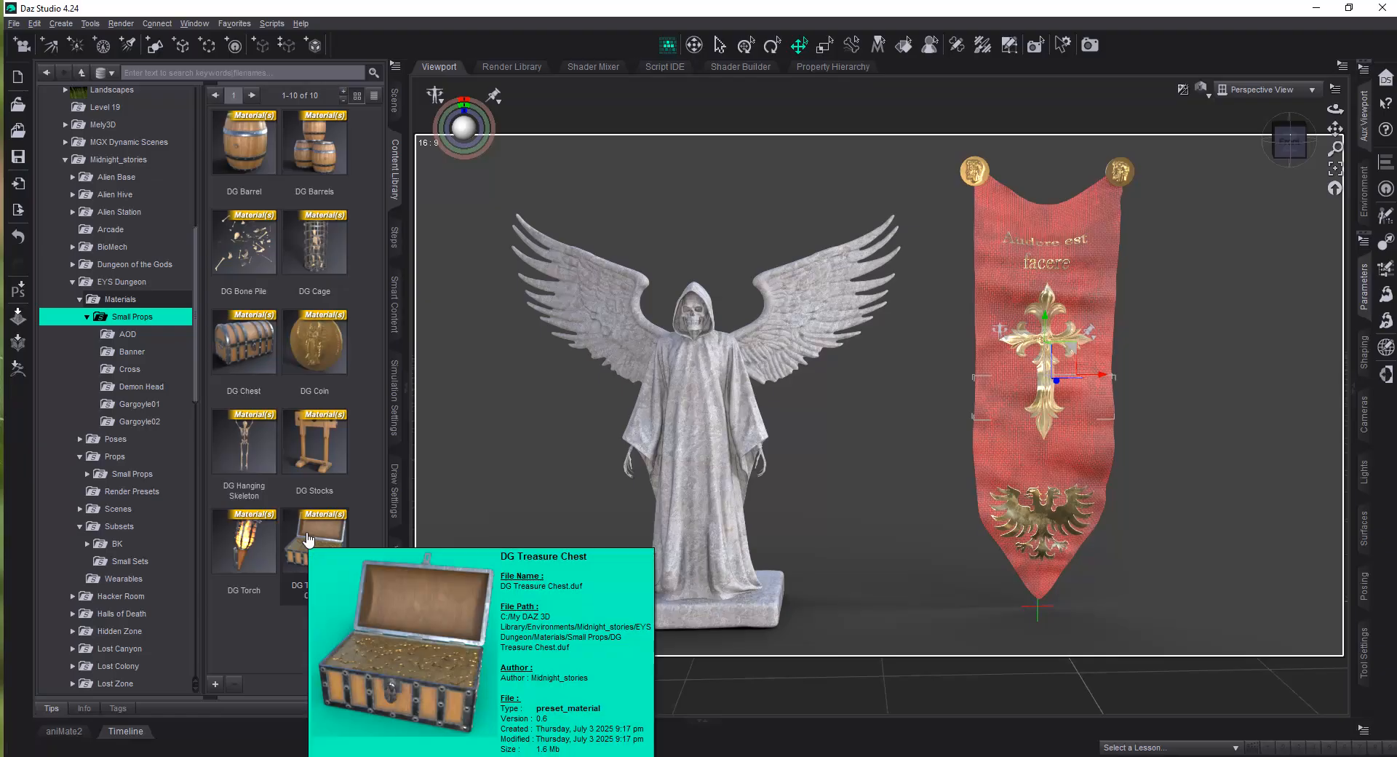
left_click(136, 354)
left_click(1045, 297)
double_click(244, 150)
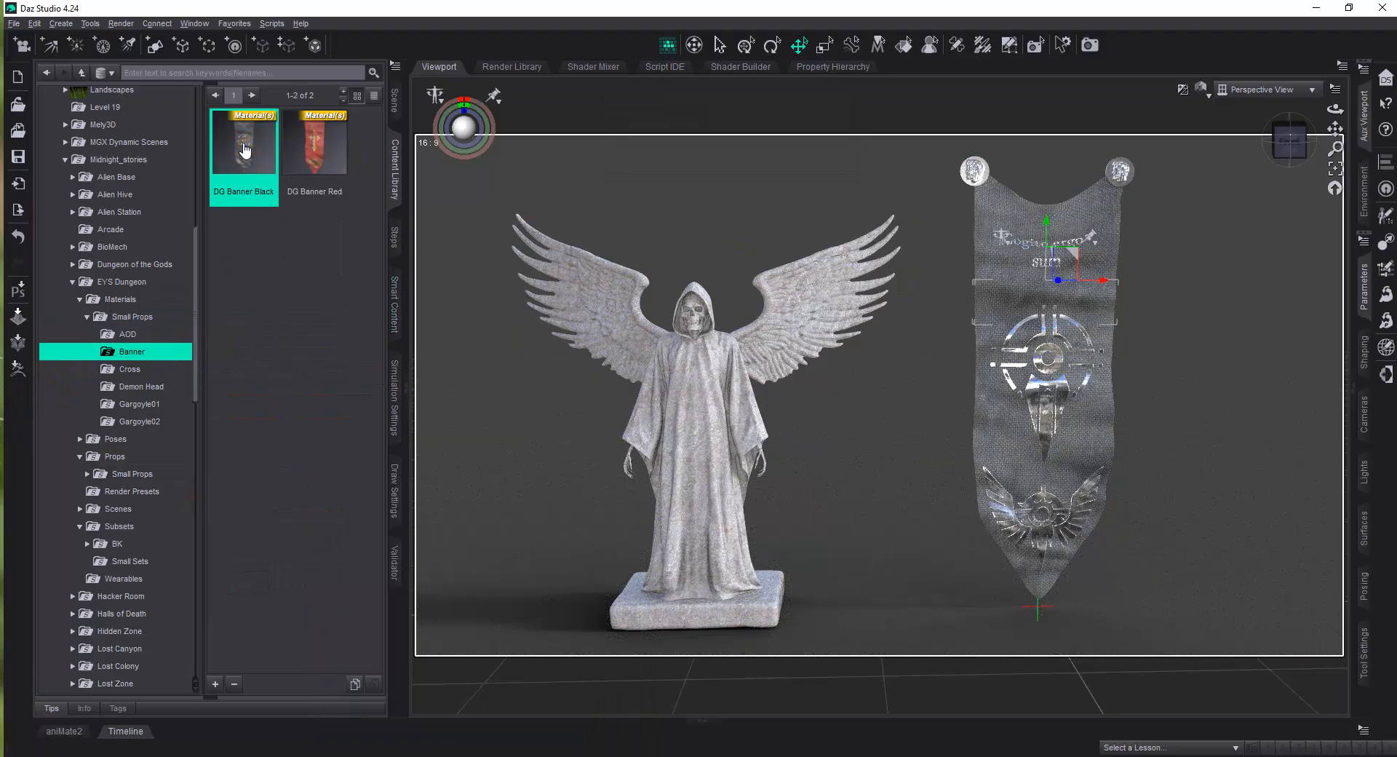
double_click(315, 146)
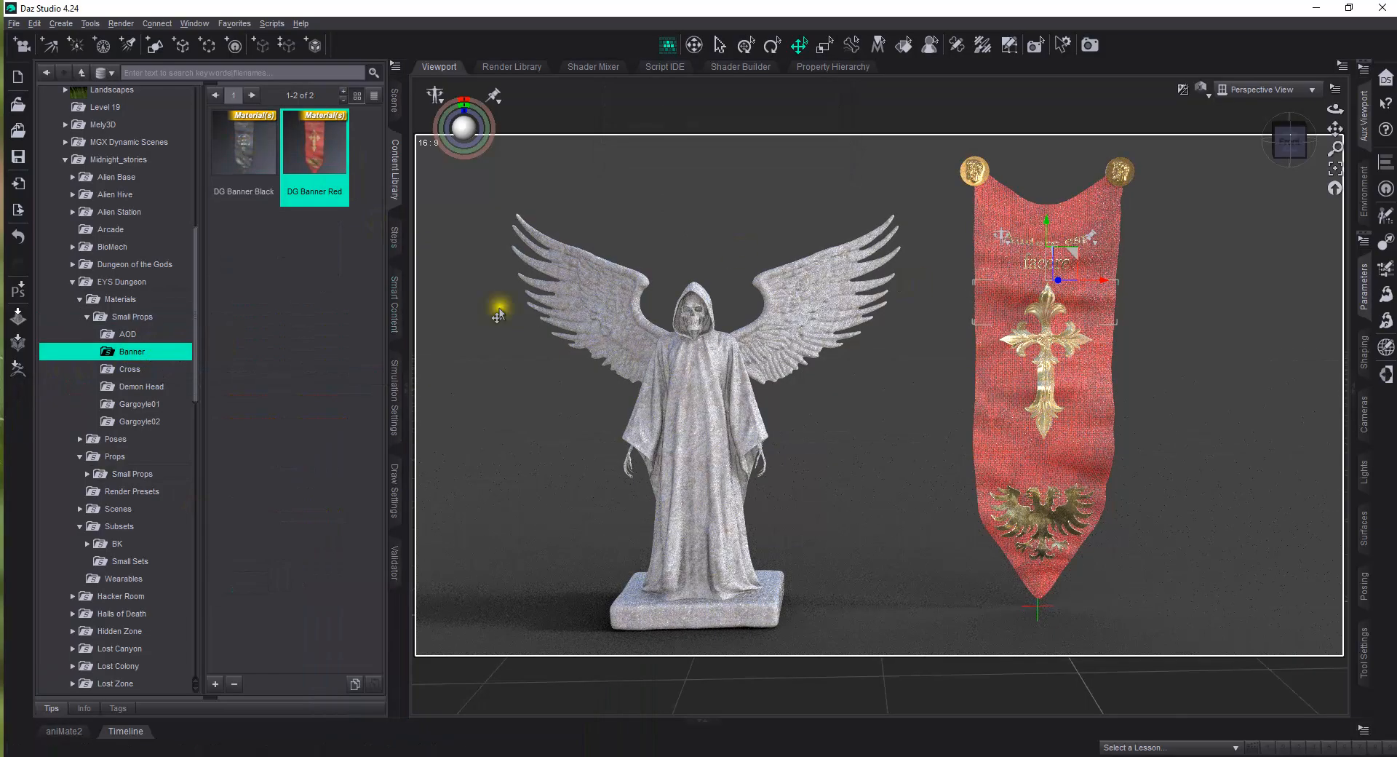
Try the DG AOD Lite and DG AOD Normal materials on the winged statue and leave it with DG AOD Dark
left_click(690, 414)
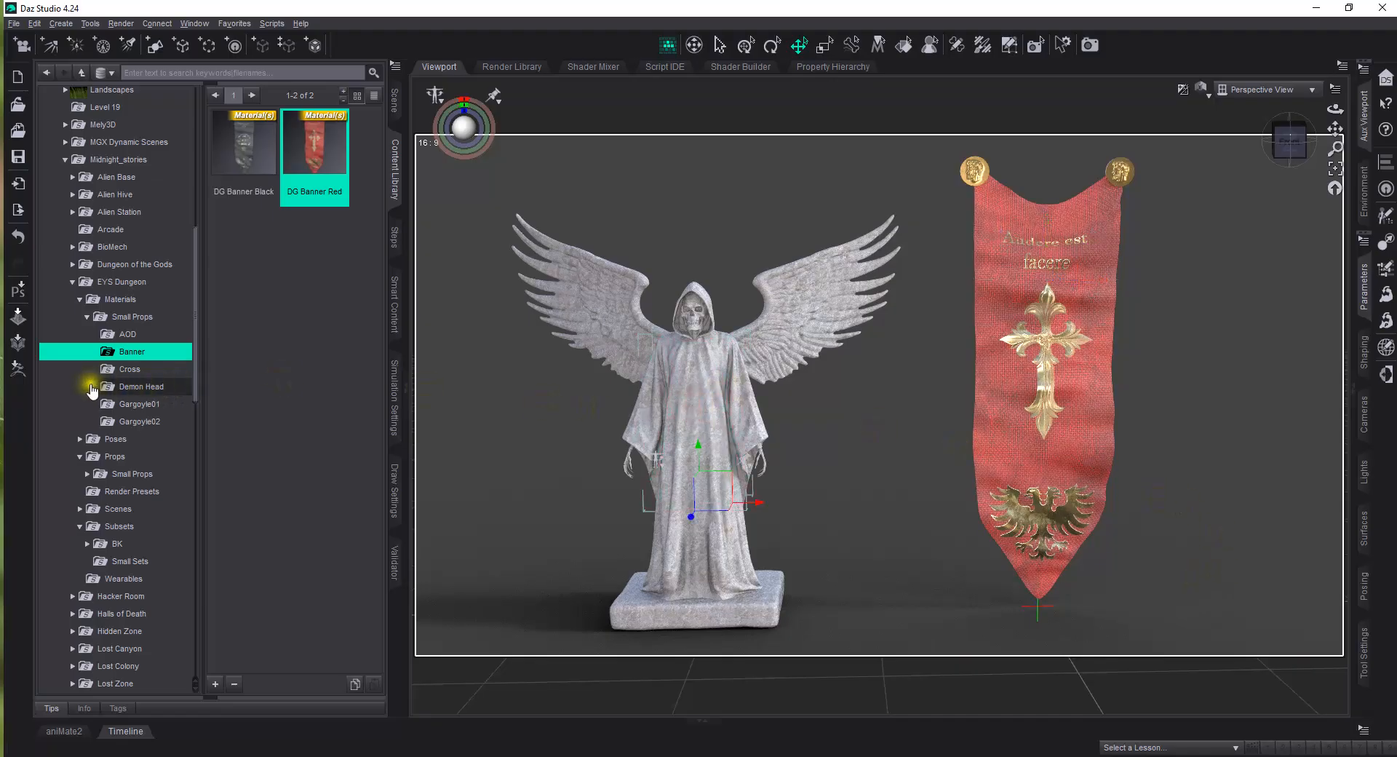
left_click(141, 337)
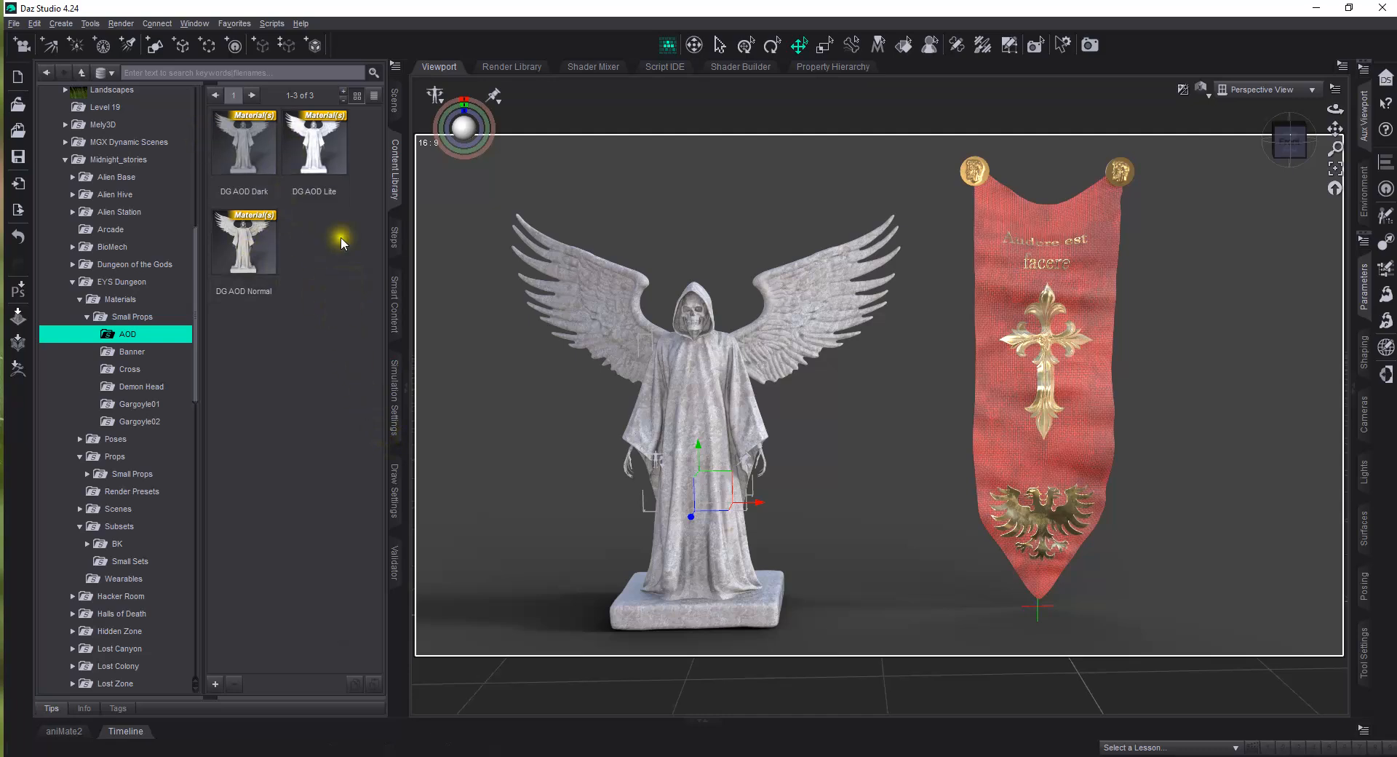
double_click(317, 149)
left_click_drag(337, 198, 688, 376)
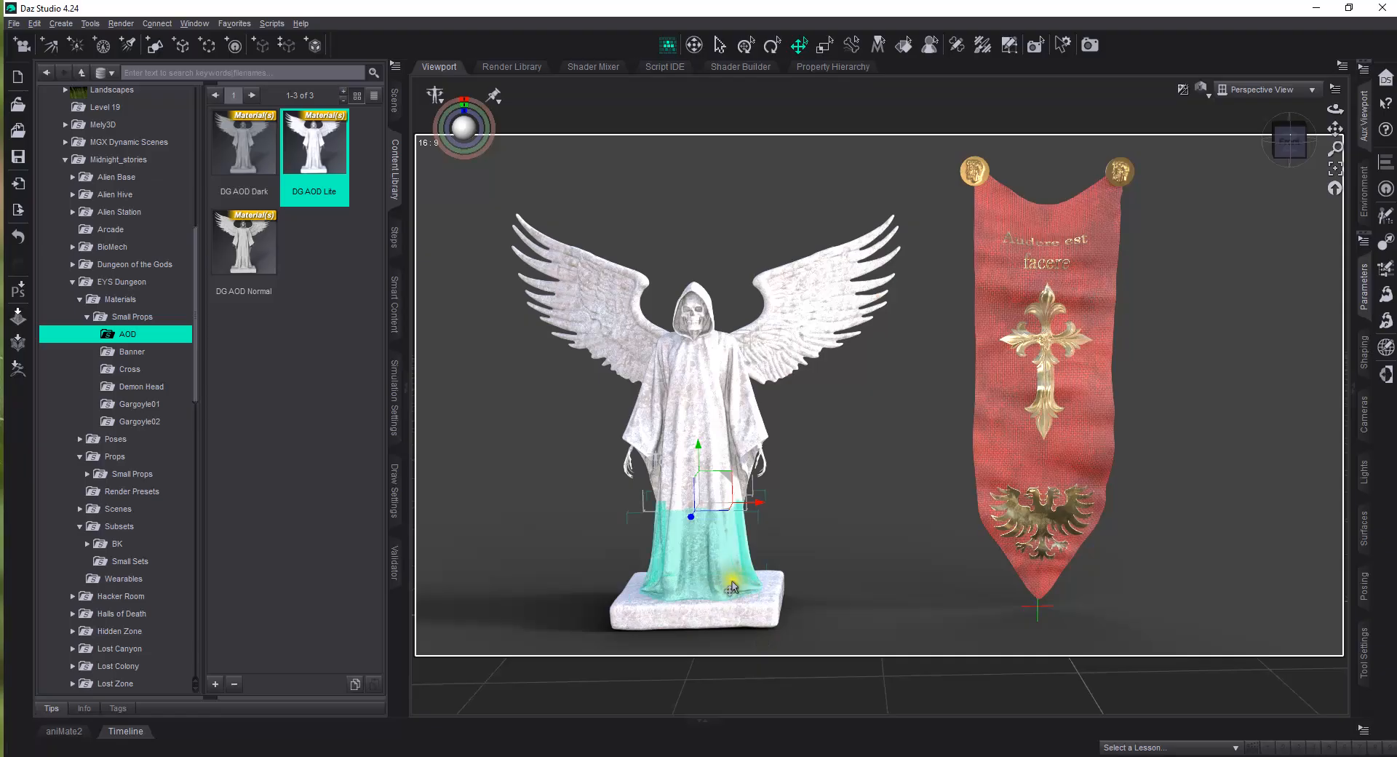
double_click(255, 254)
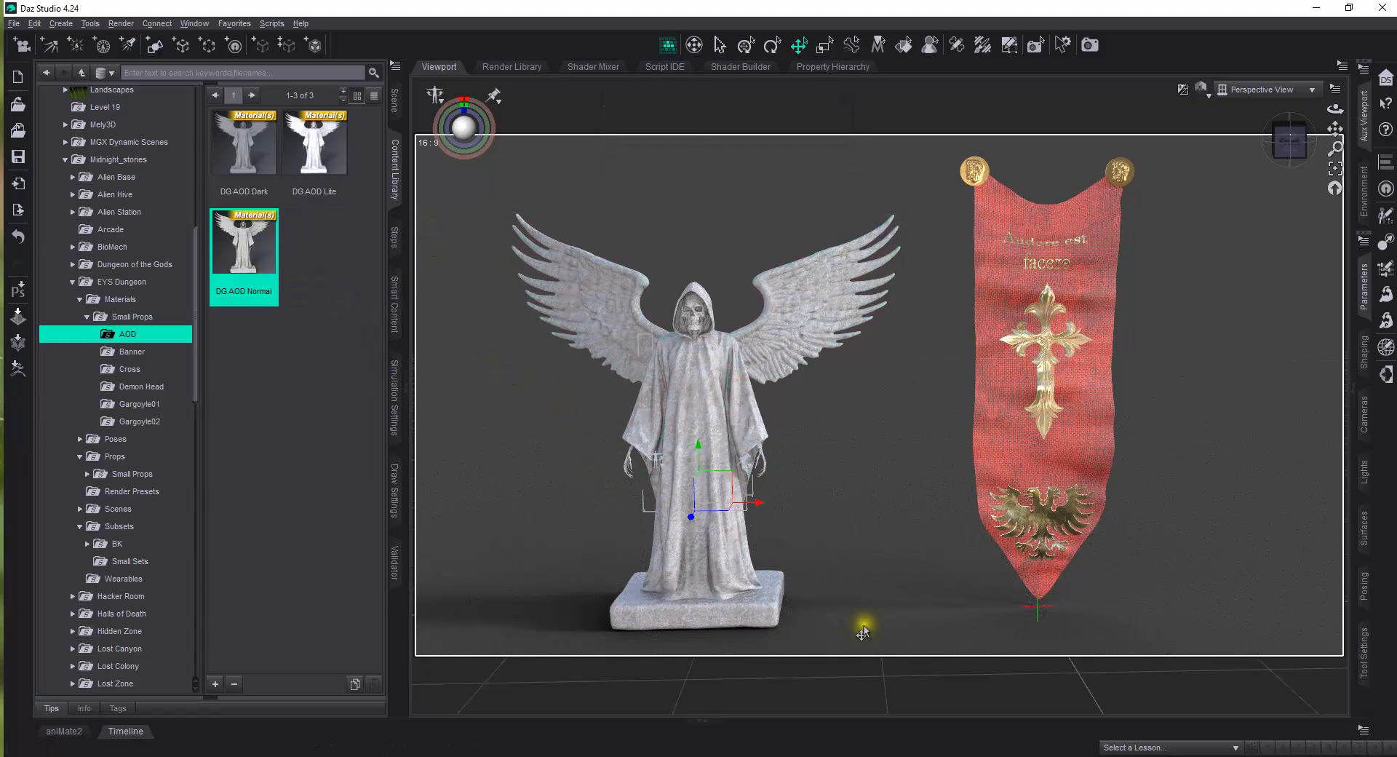
double_click(251, 149)
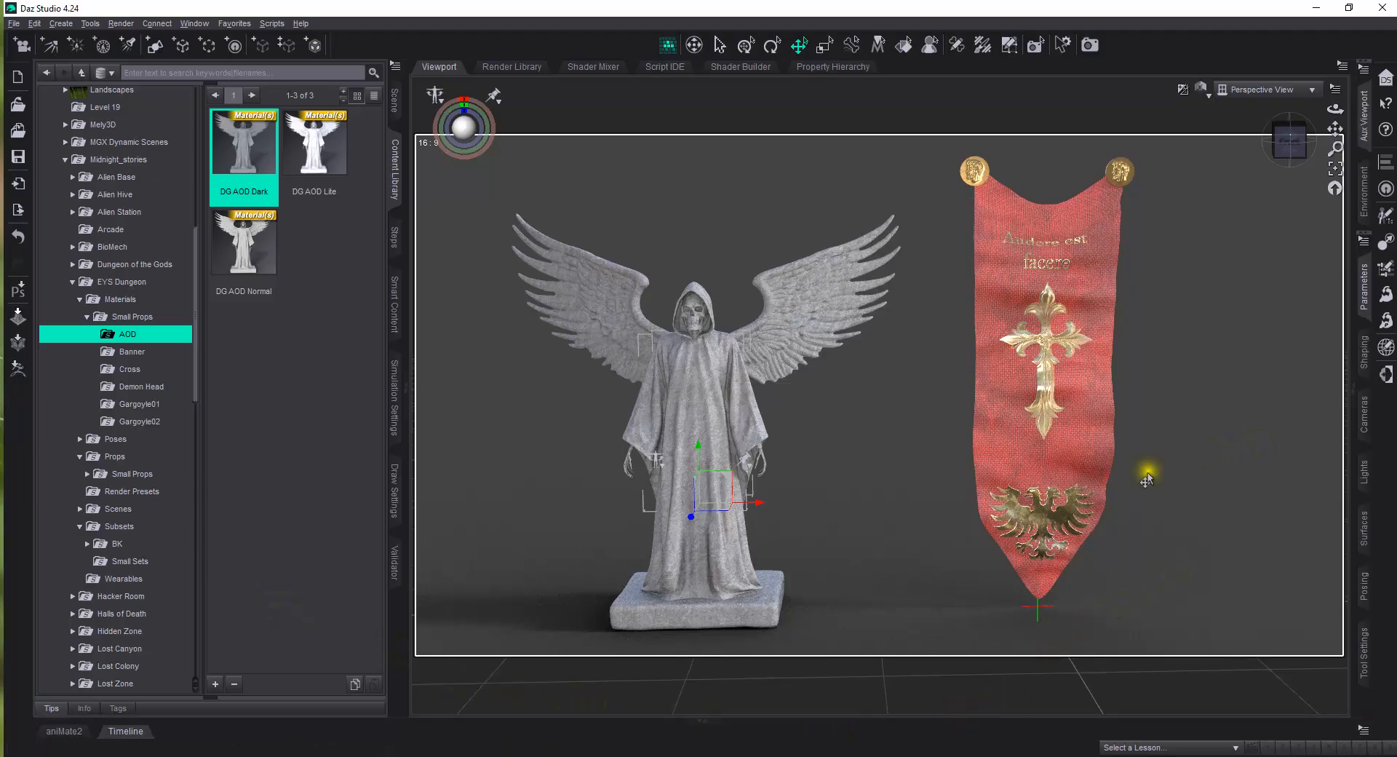
Browse the Cross, Demon Head and Gargoyle01 material presets of the EYS Dungeon small props
left_click(131, 370)
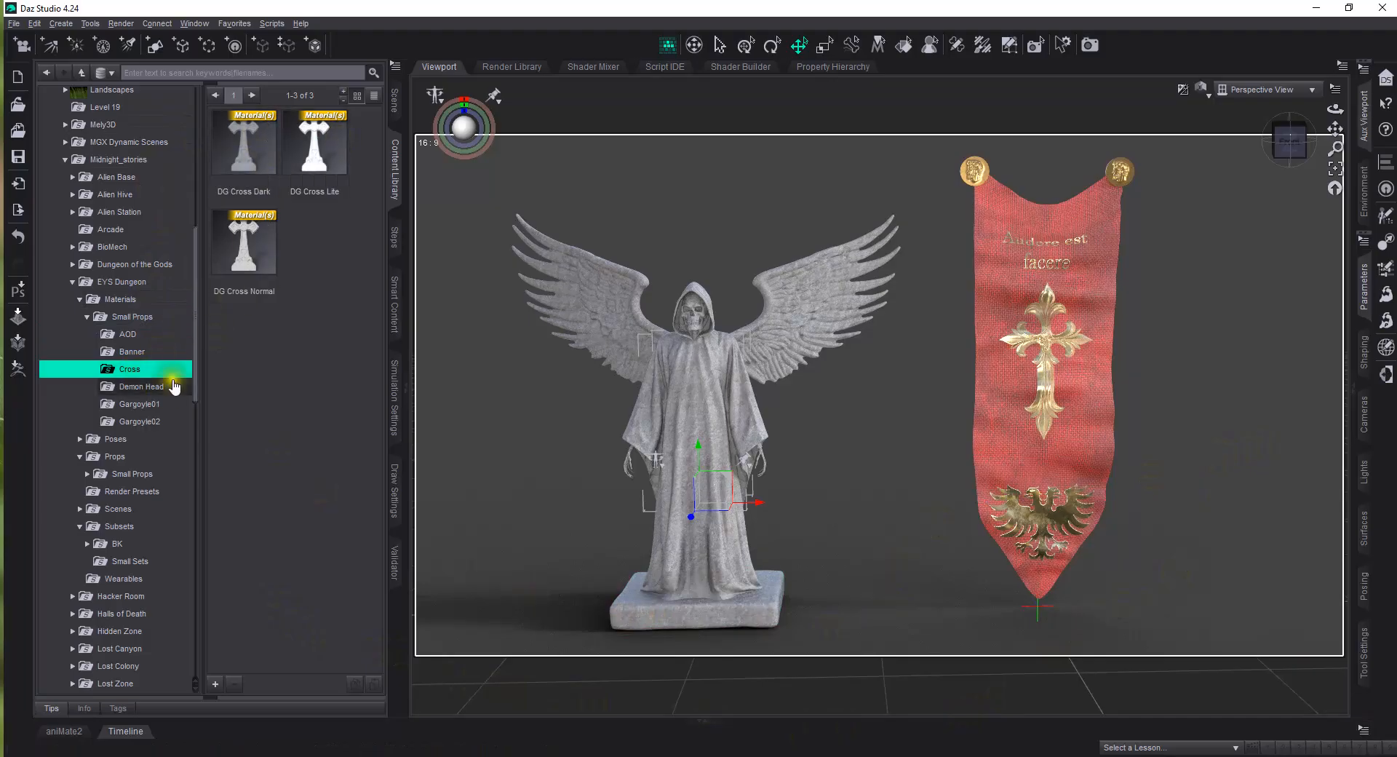
left_click(145, 387)
left_click(147, 406)
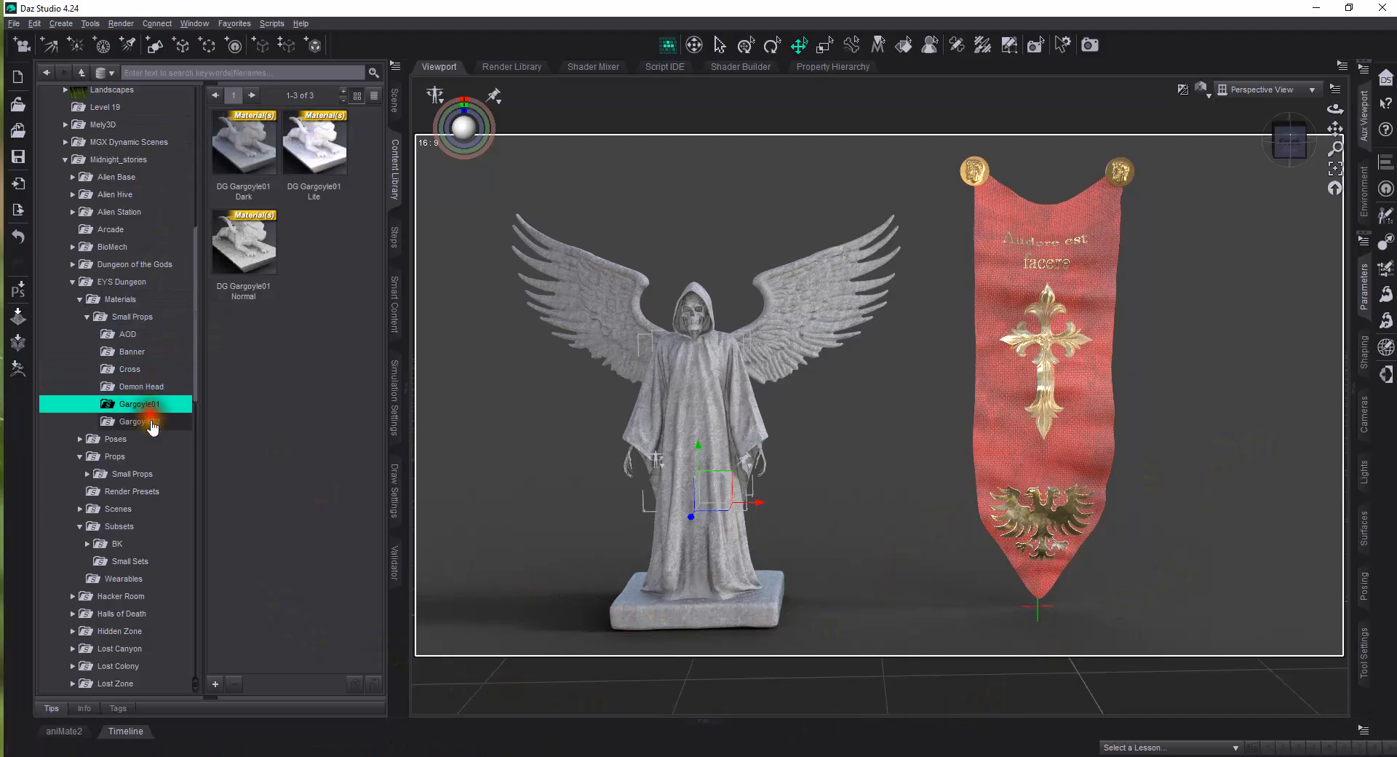
left_click_drag(1297, 145, 1359, 132)
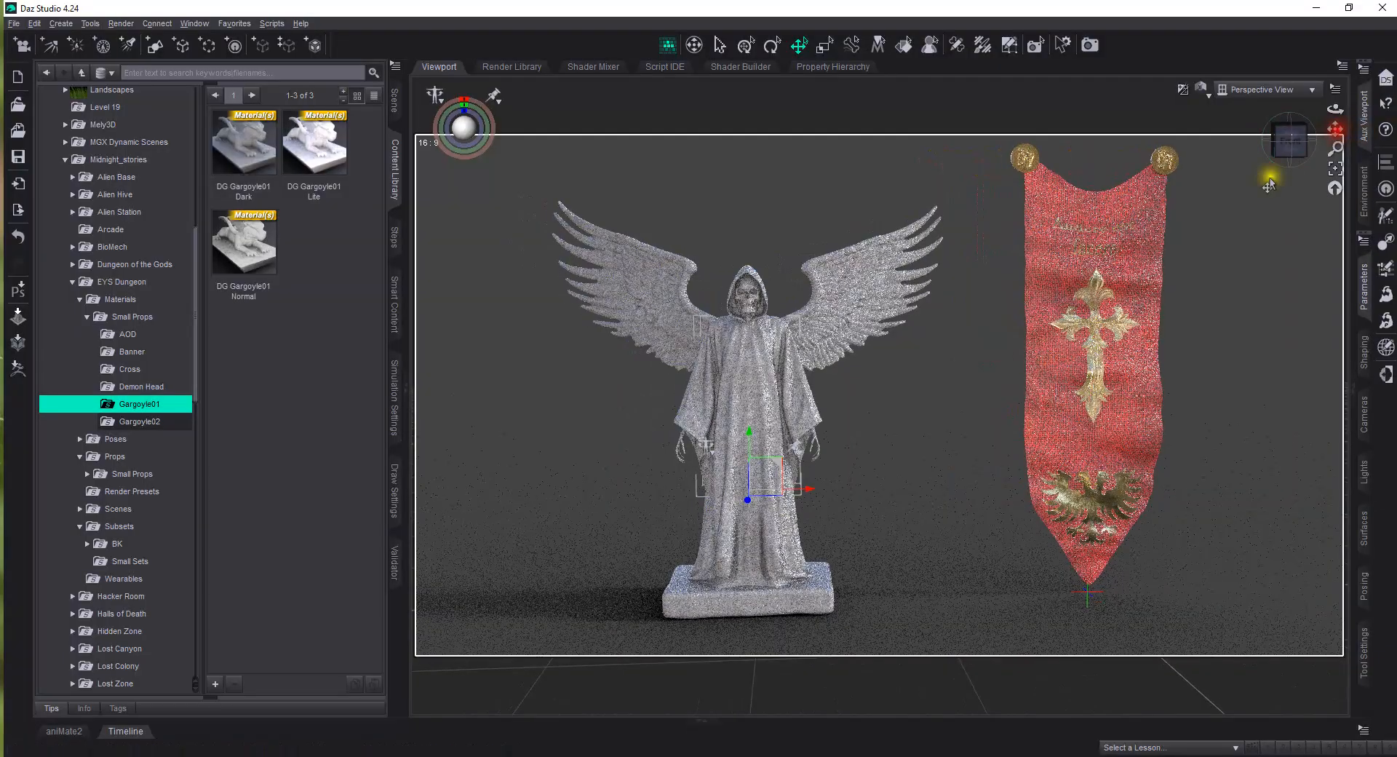
scroll(728, 555, "down", 2)
scroll(728, 557, "up", 2)
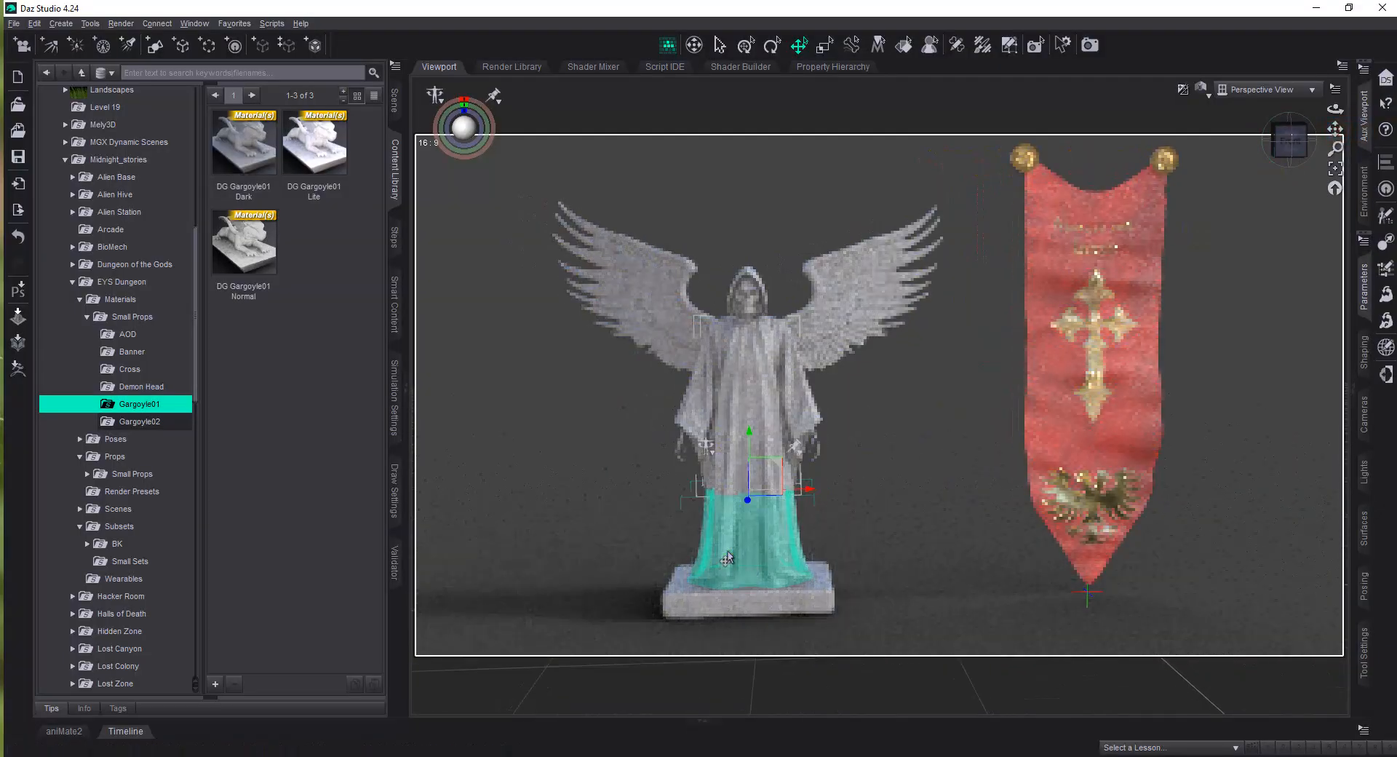